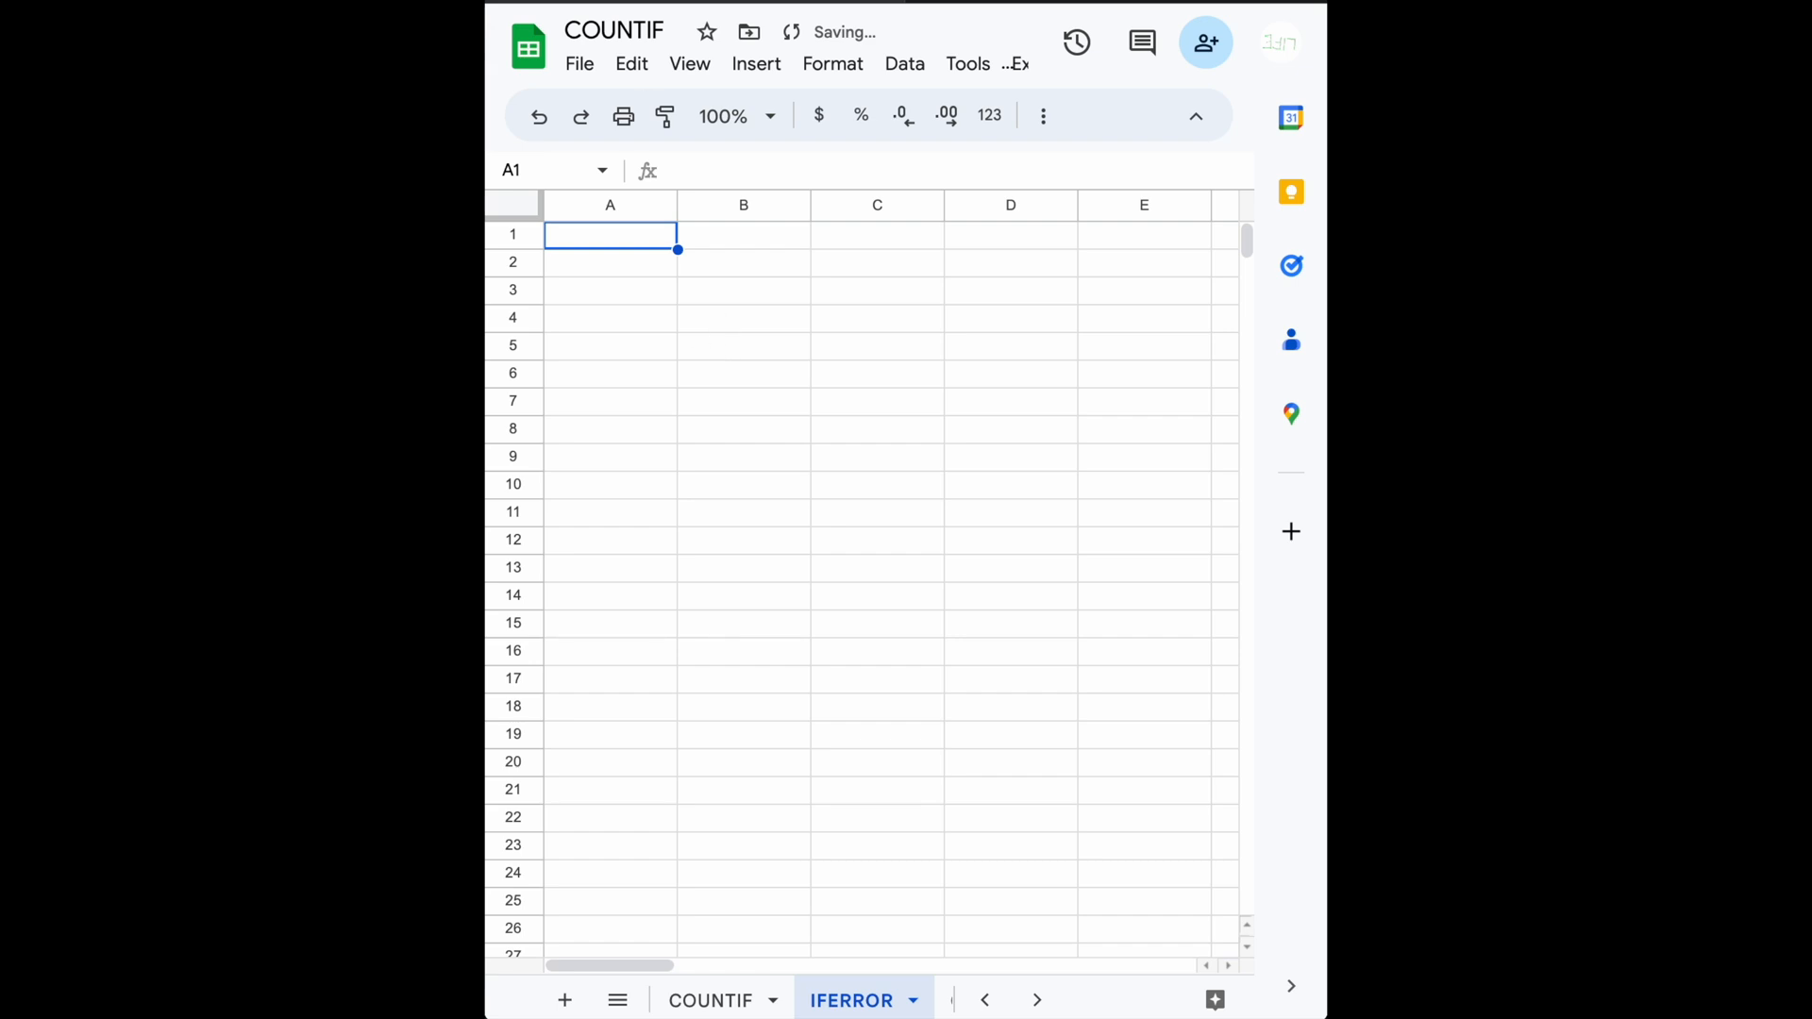
# Step: Rename the spreadsheet file as IFERROR
pyautogui.click(659, 29)
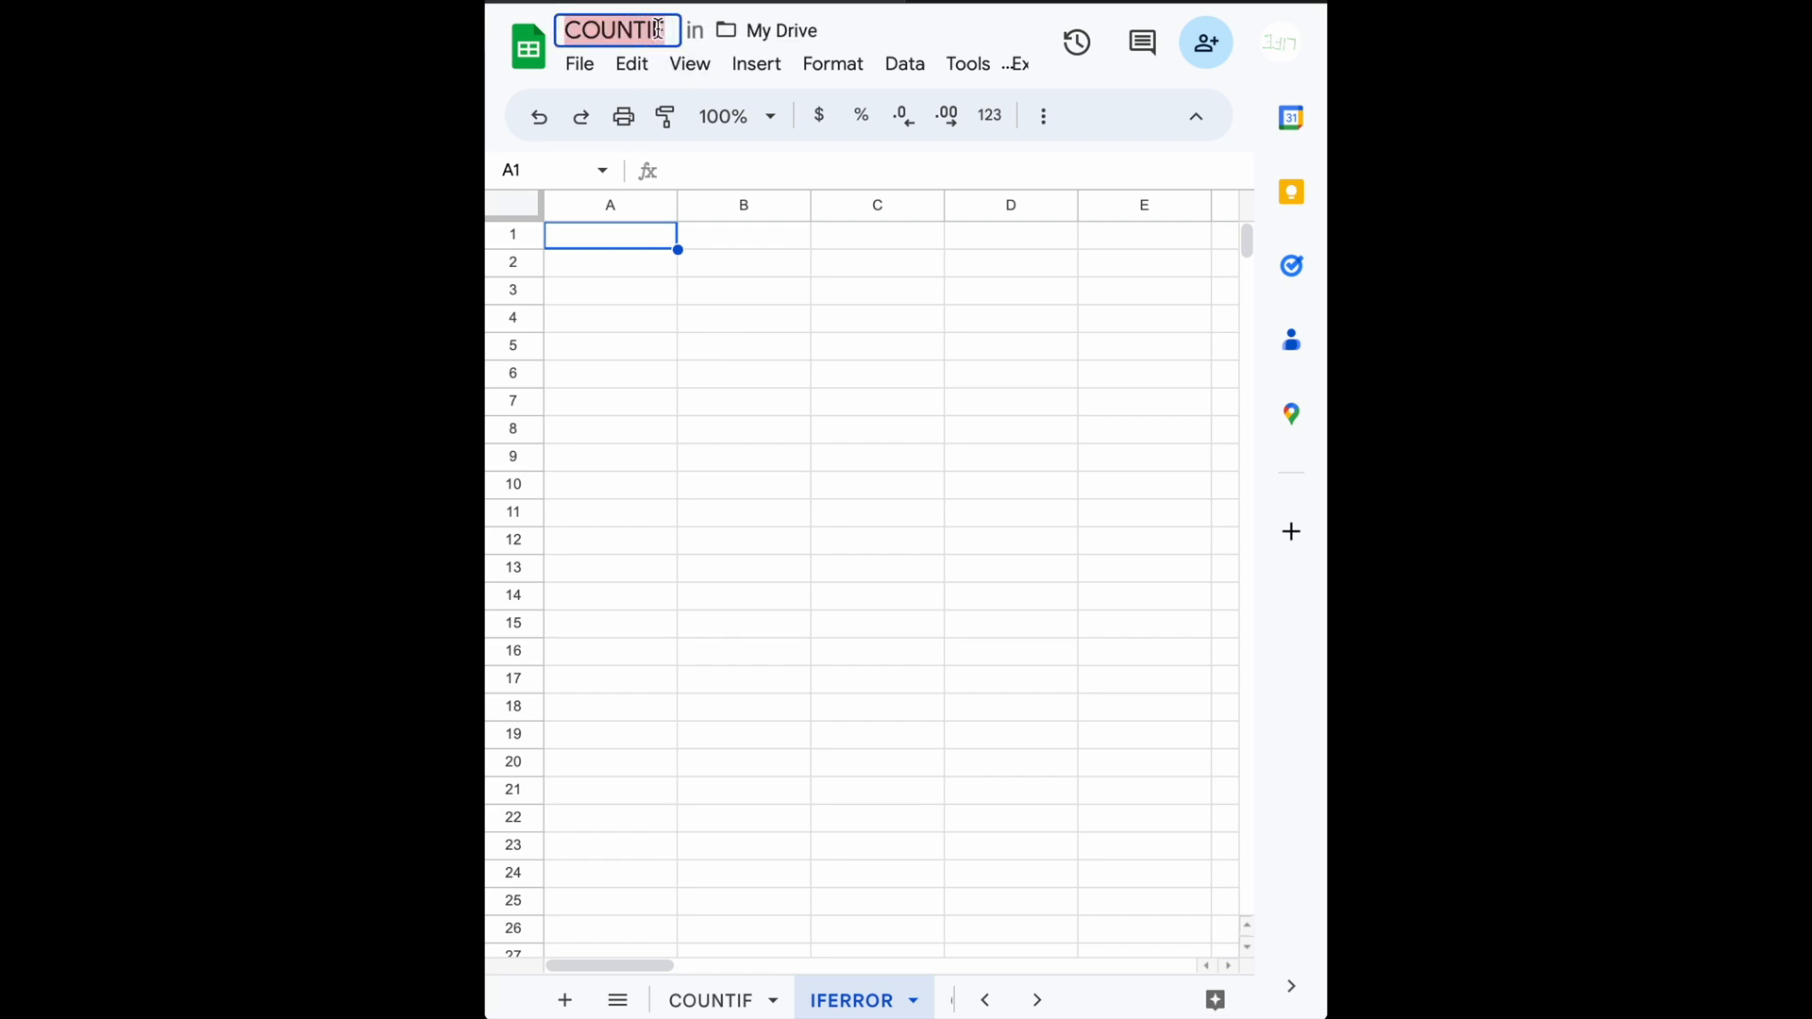
pyautogui.write('IFERR')
pyautogui.press('BackSpace')
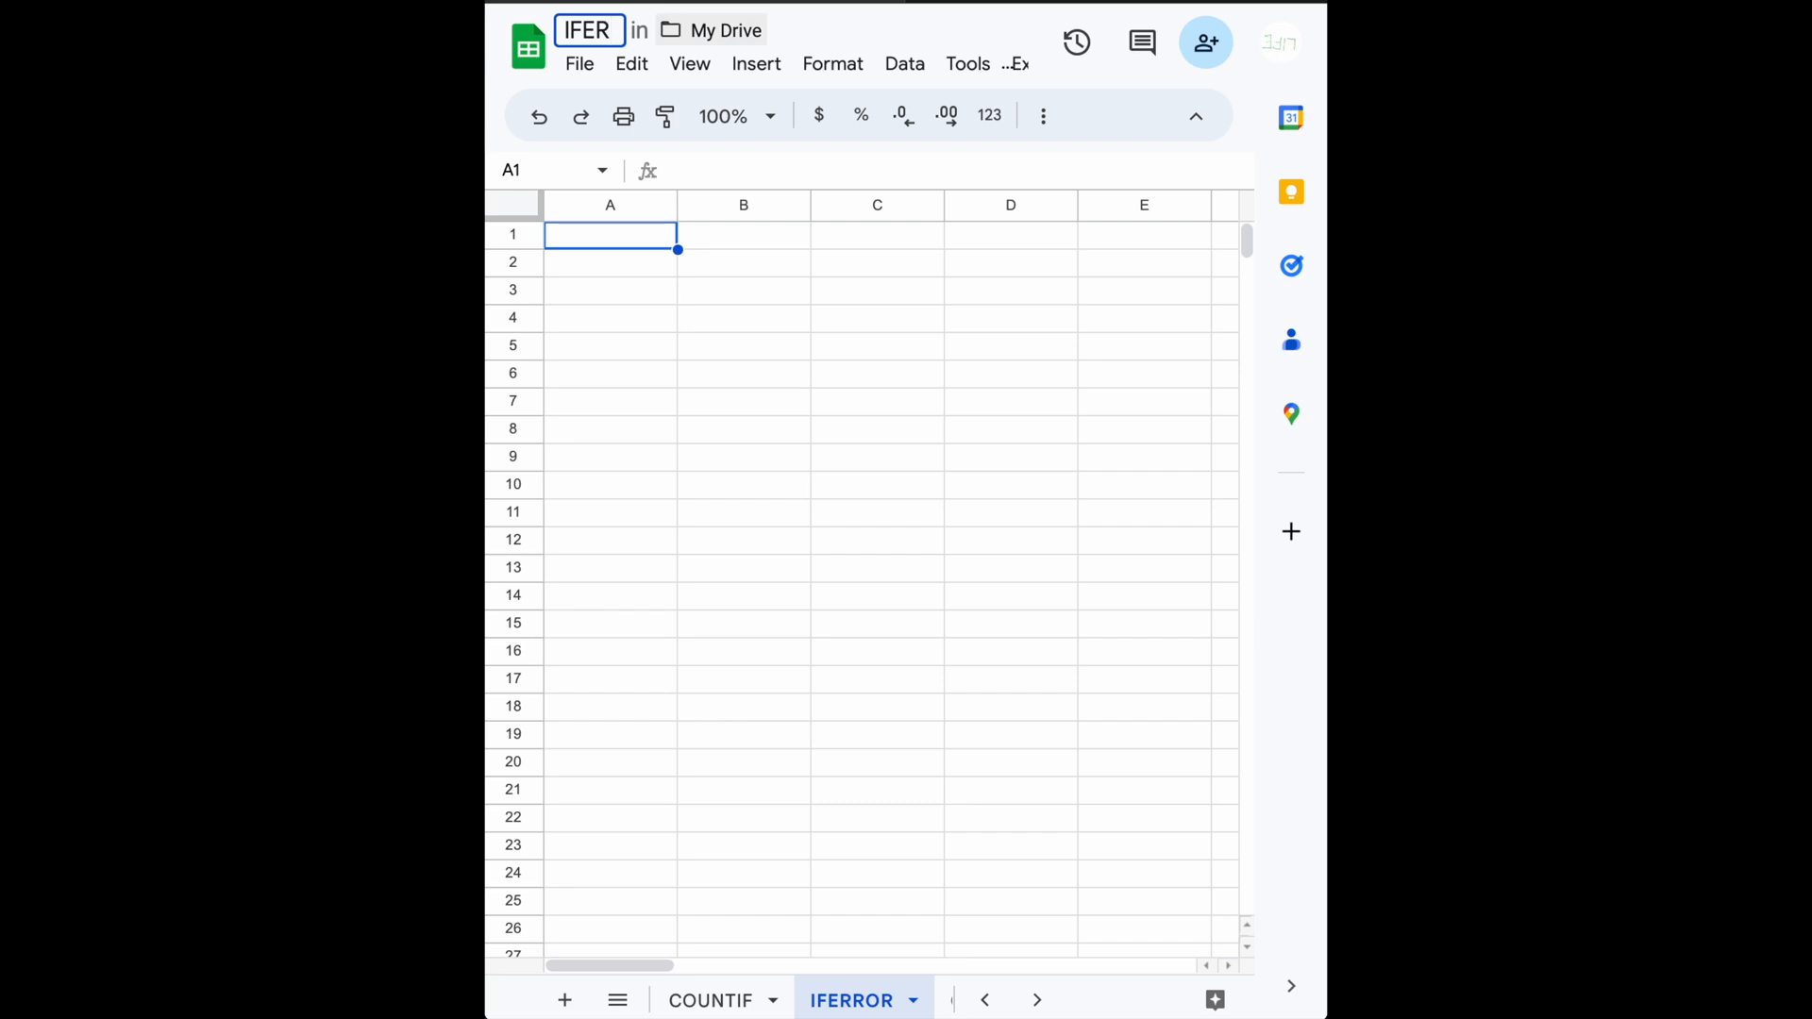
pyautogui.write('ROR')
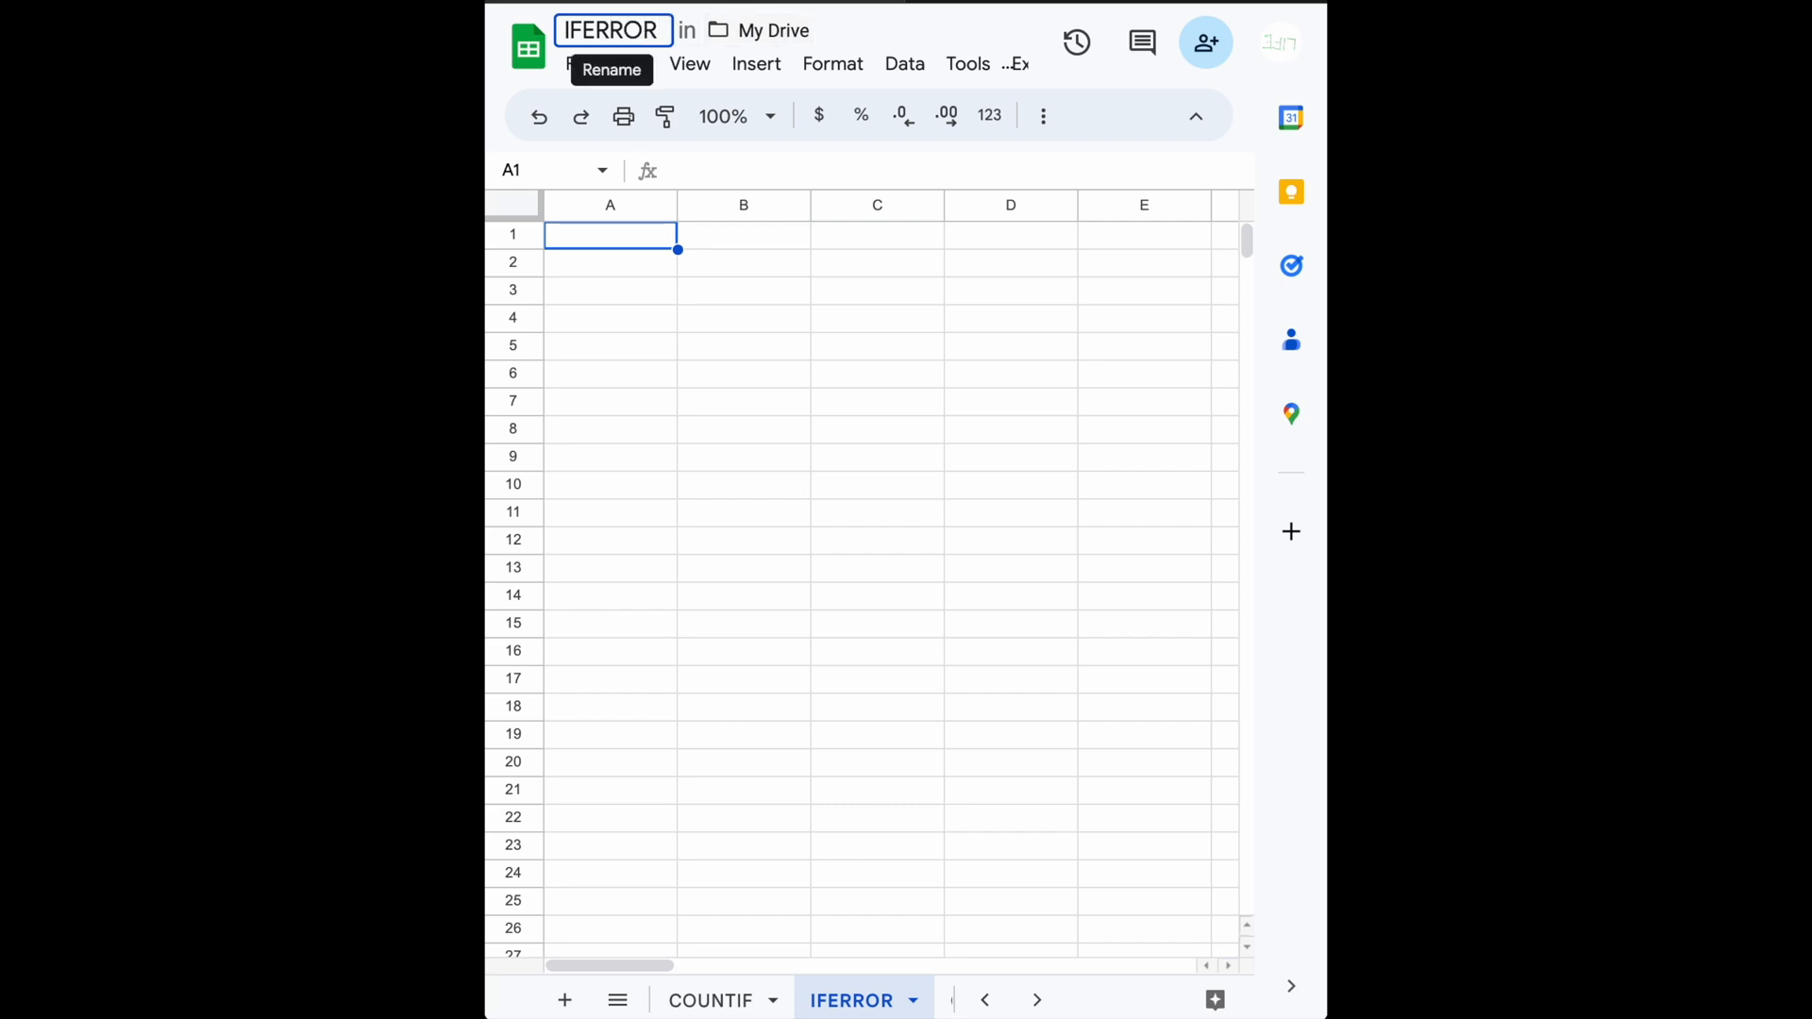
pyautogui.press('Return')
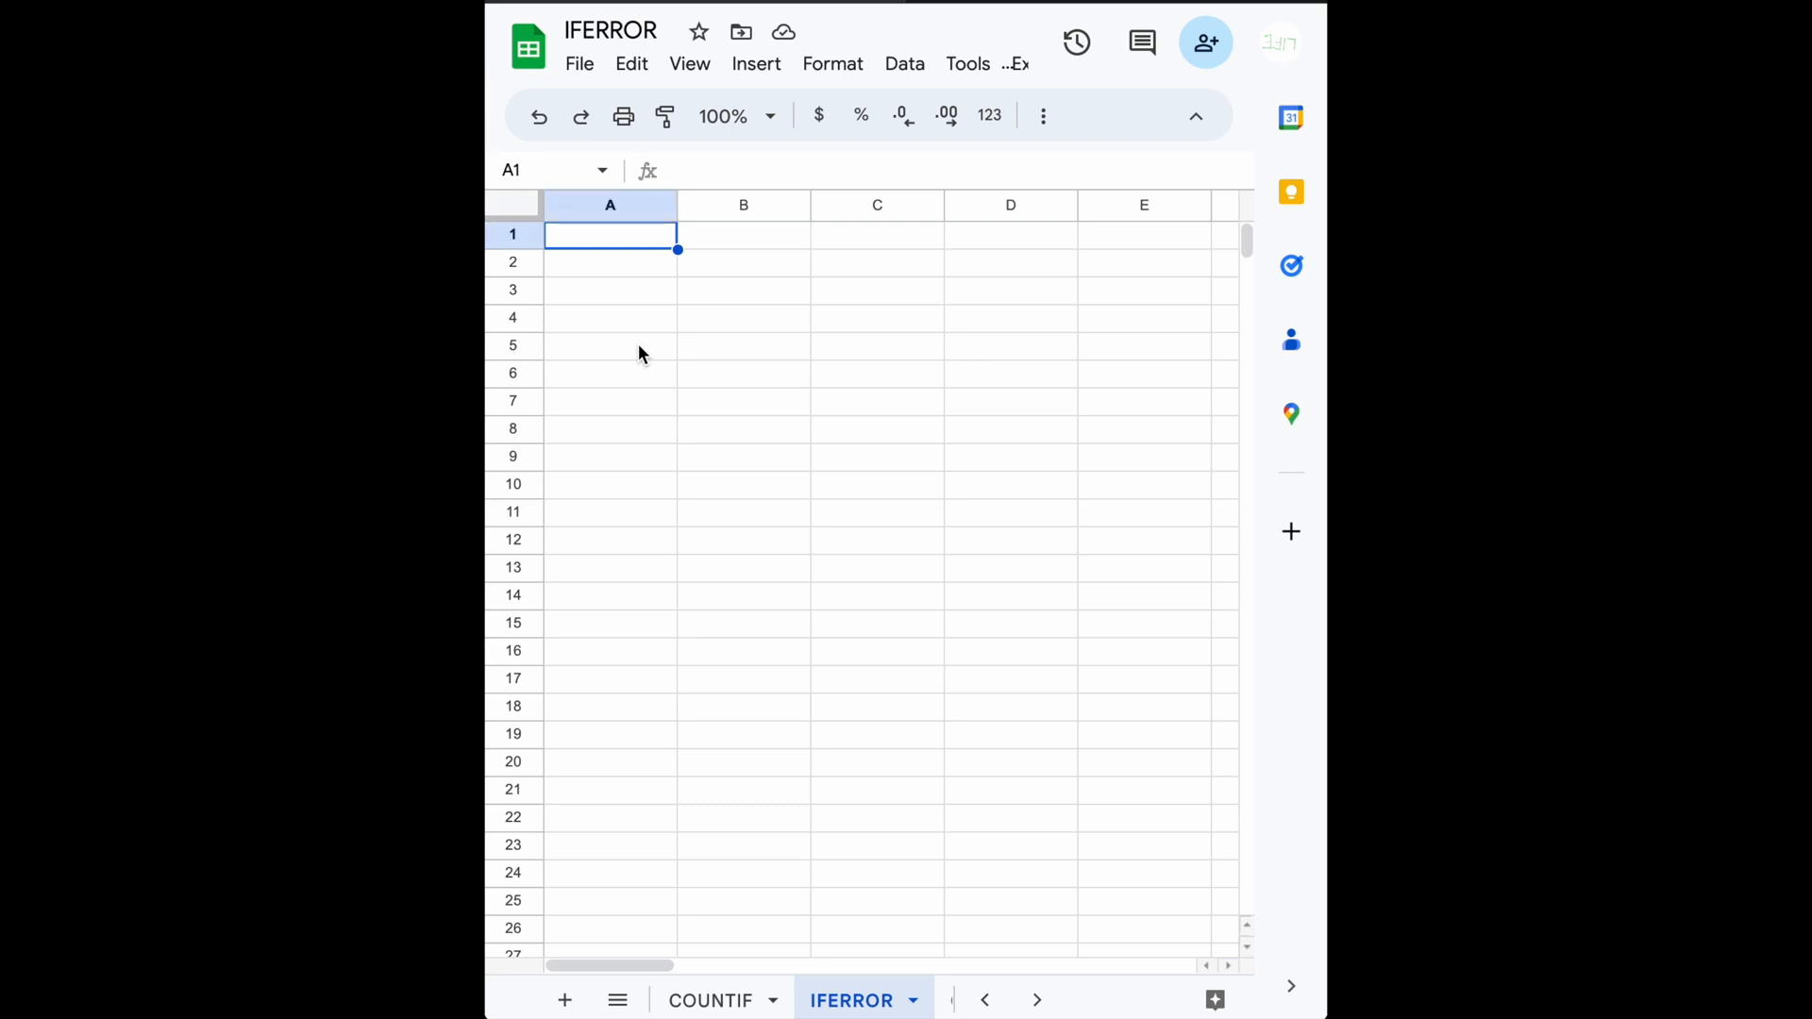
# Step: Enter the header "Cost" in cell A1 and the value 35 in A2
pyautogui.write('Cost')
pyautogui.press('Return')
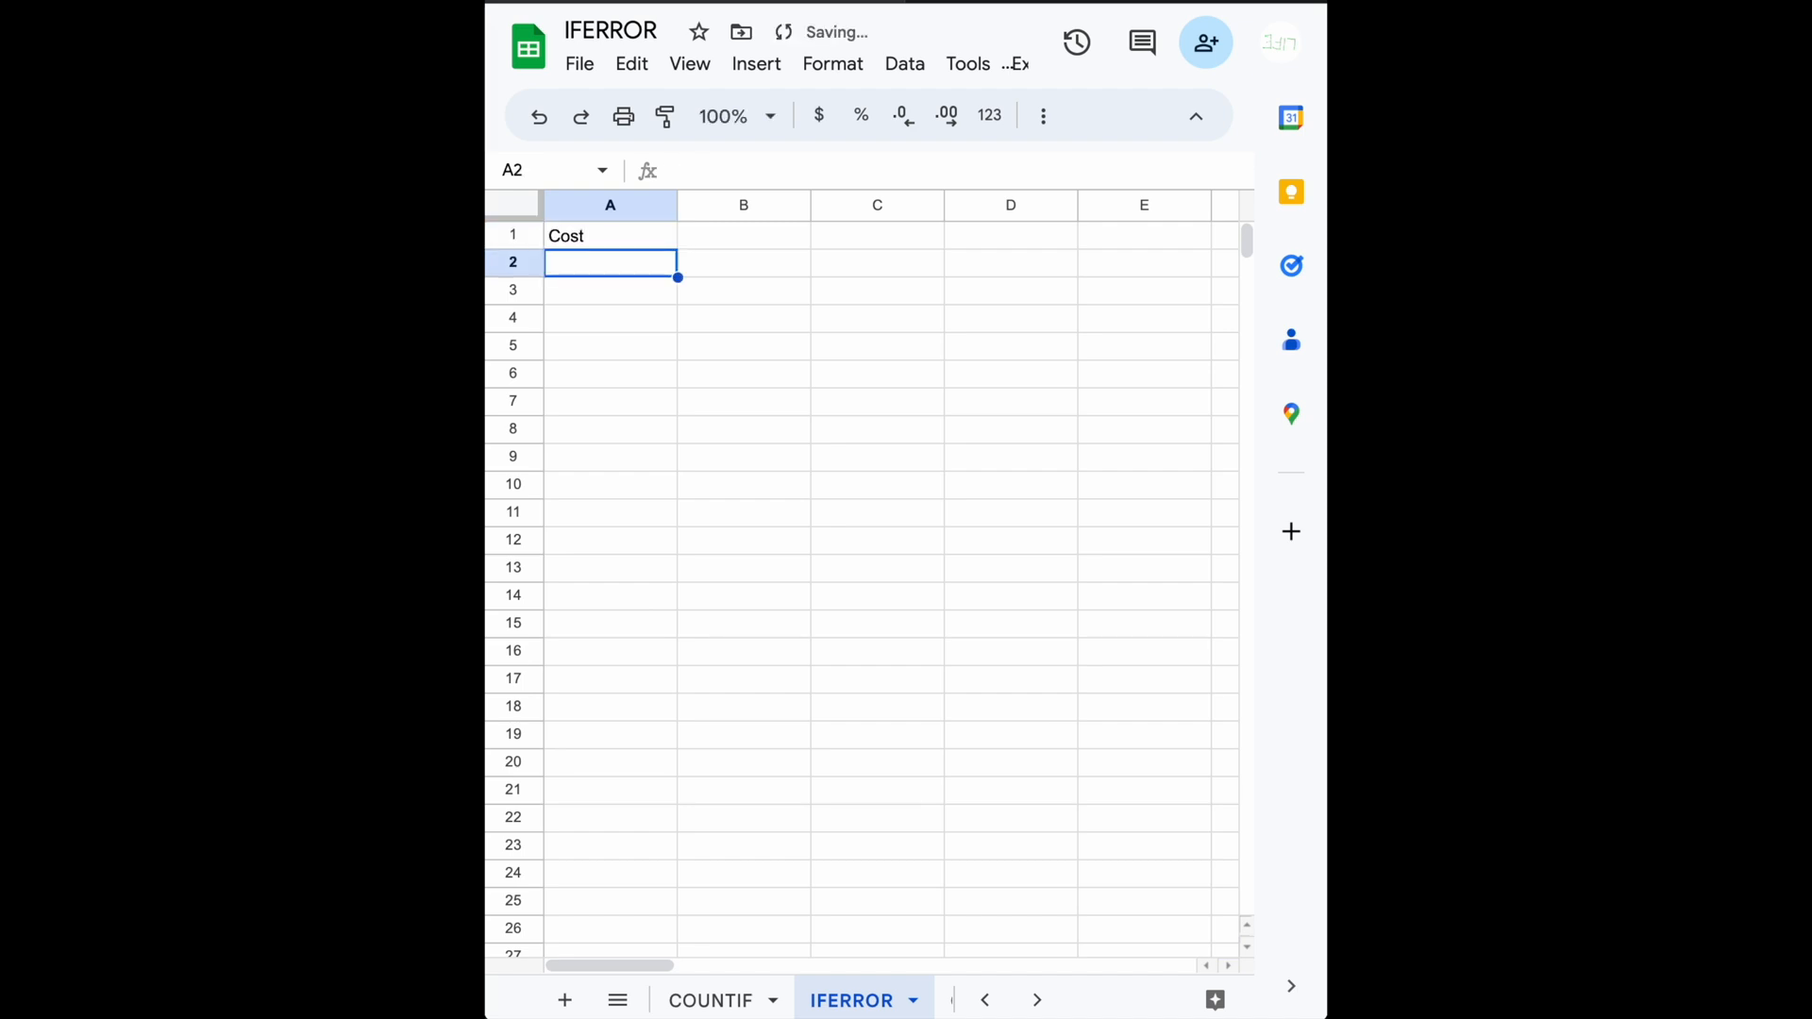
pyautogui.write('35')
pyautogui.press('Tab')
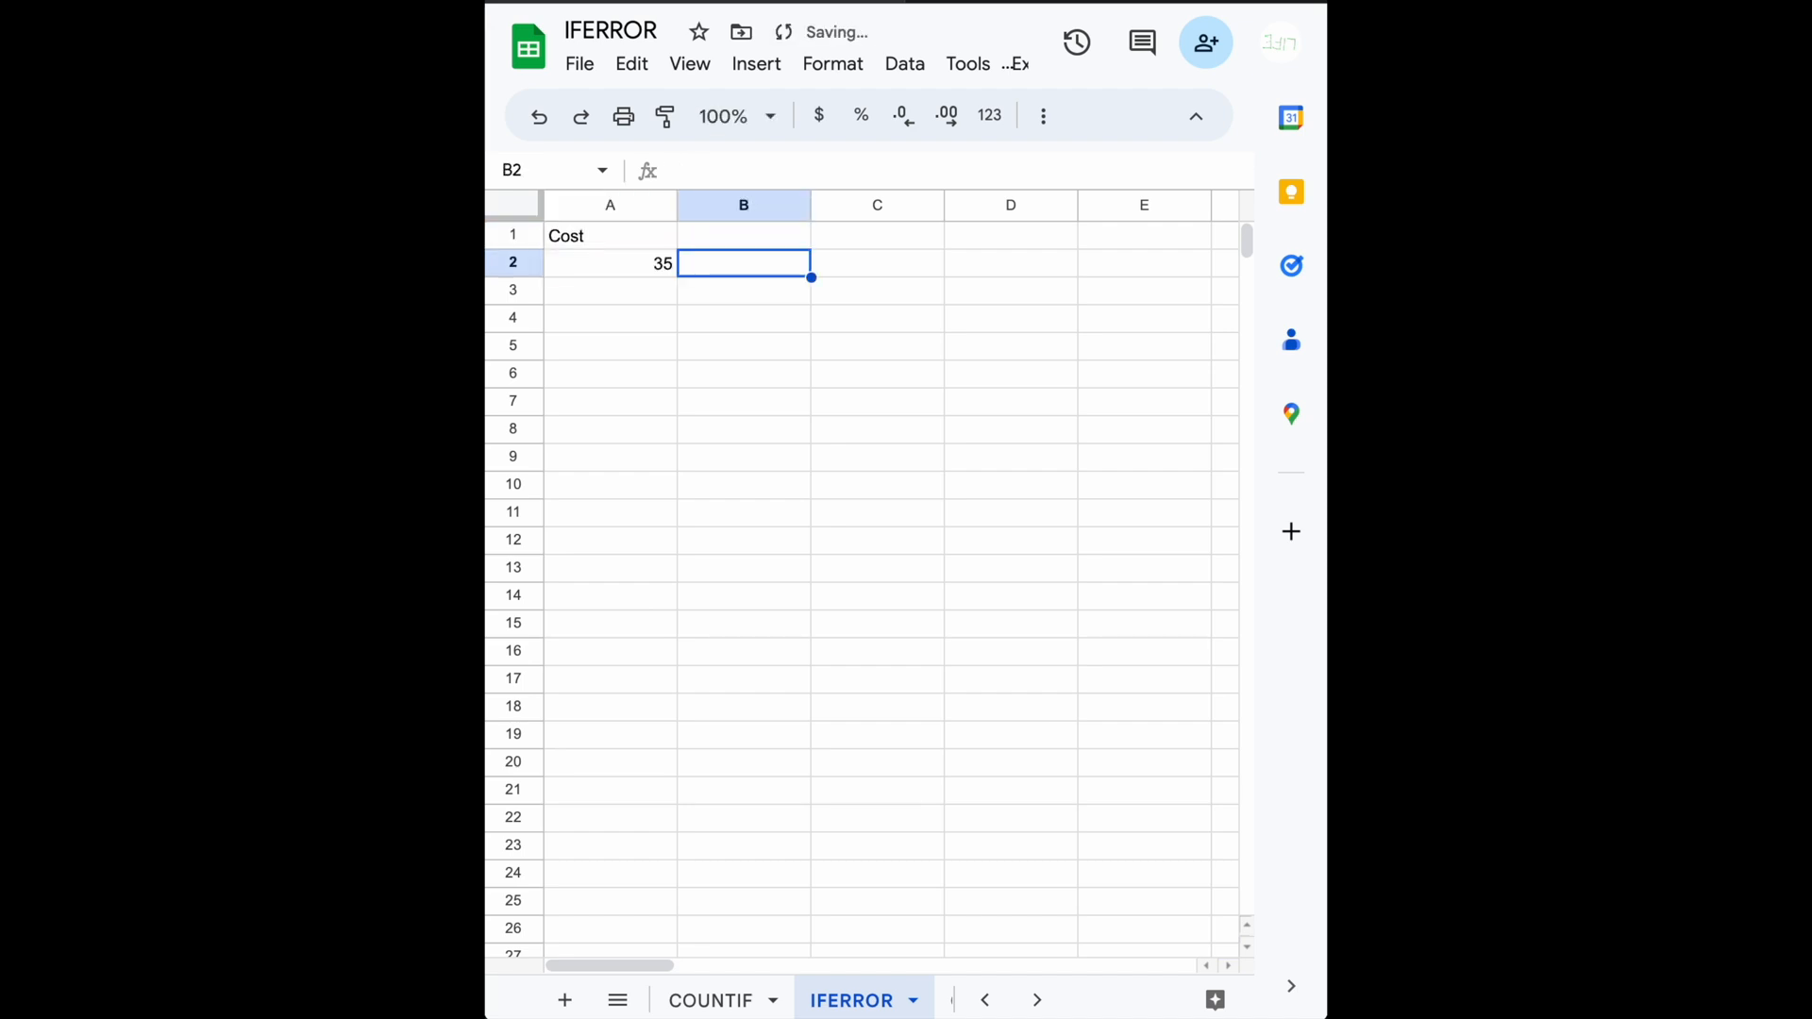
# Step: Enter the header "Quantity" in cell B1
pyautogui.click(743, 235)
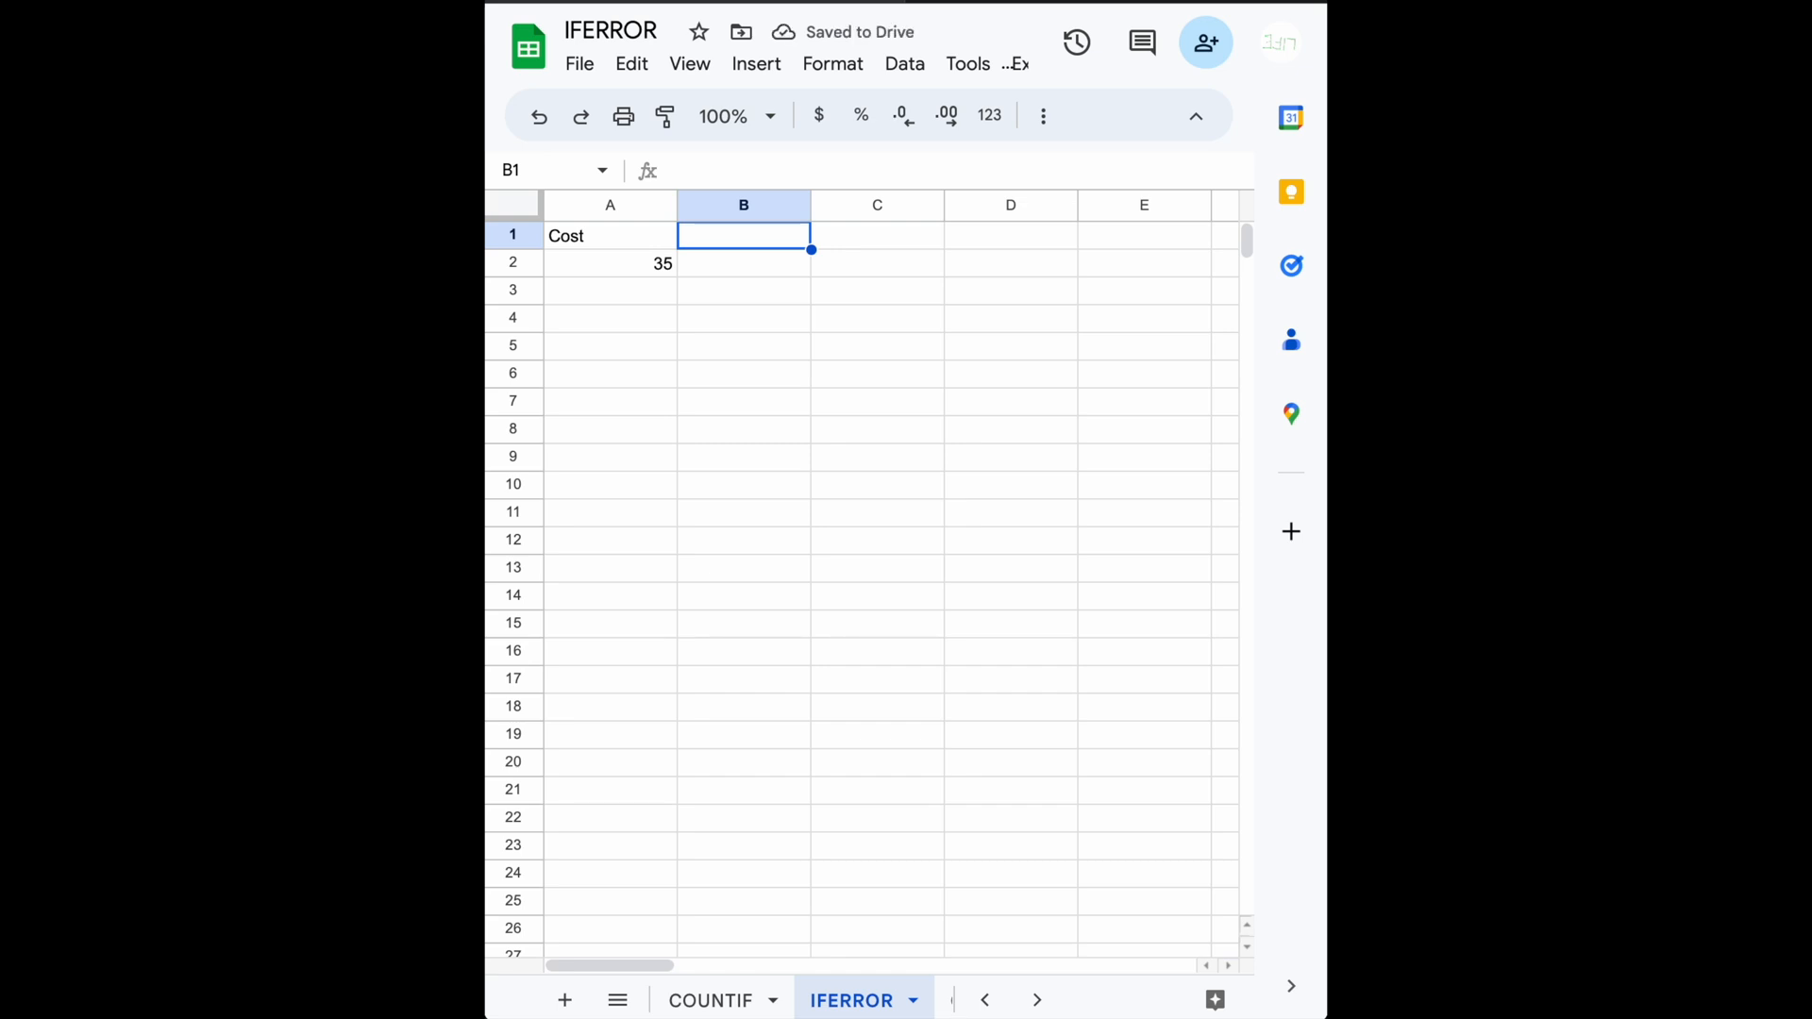
pyautogui.write('Quan')
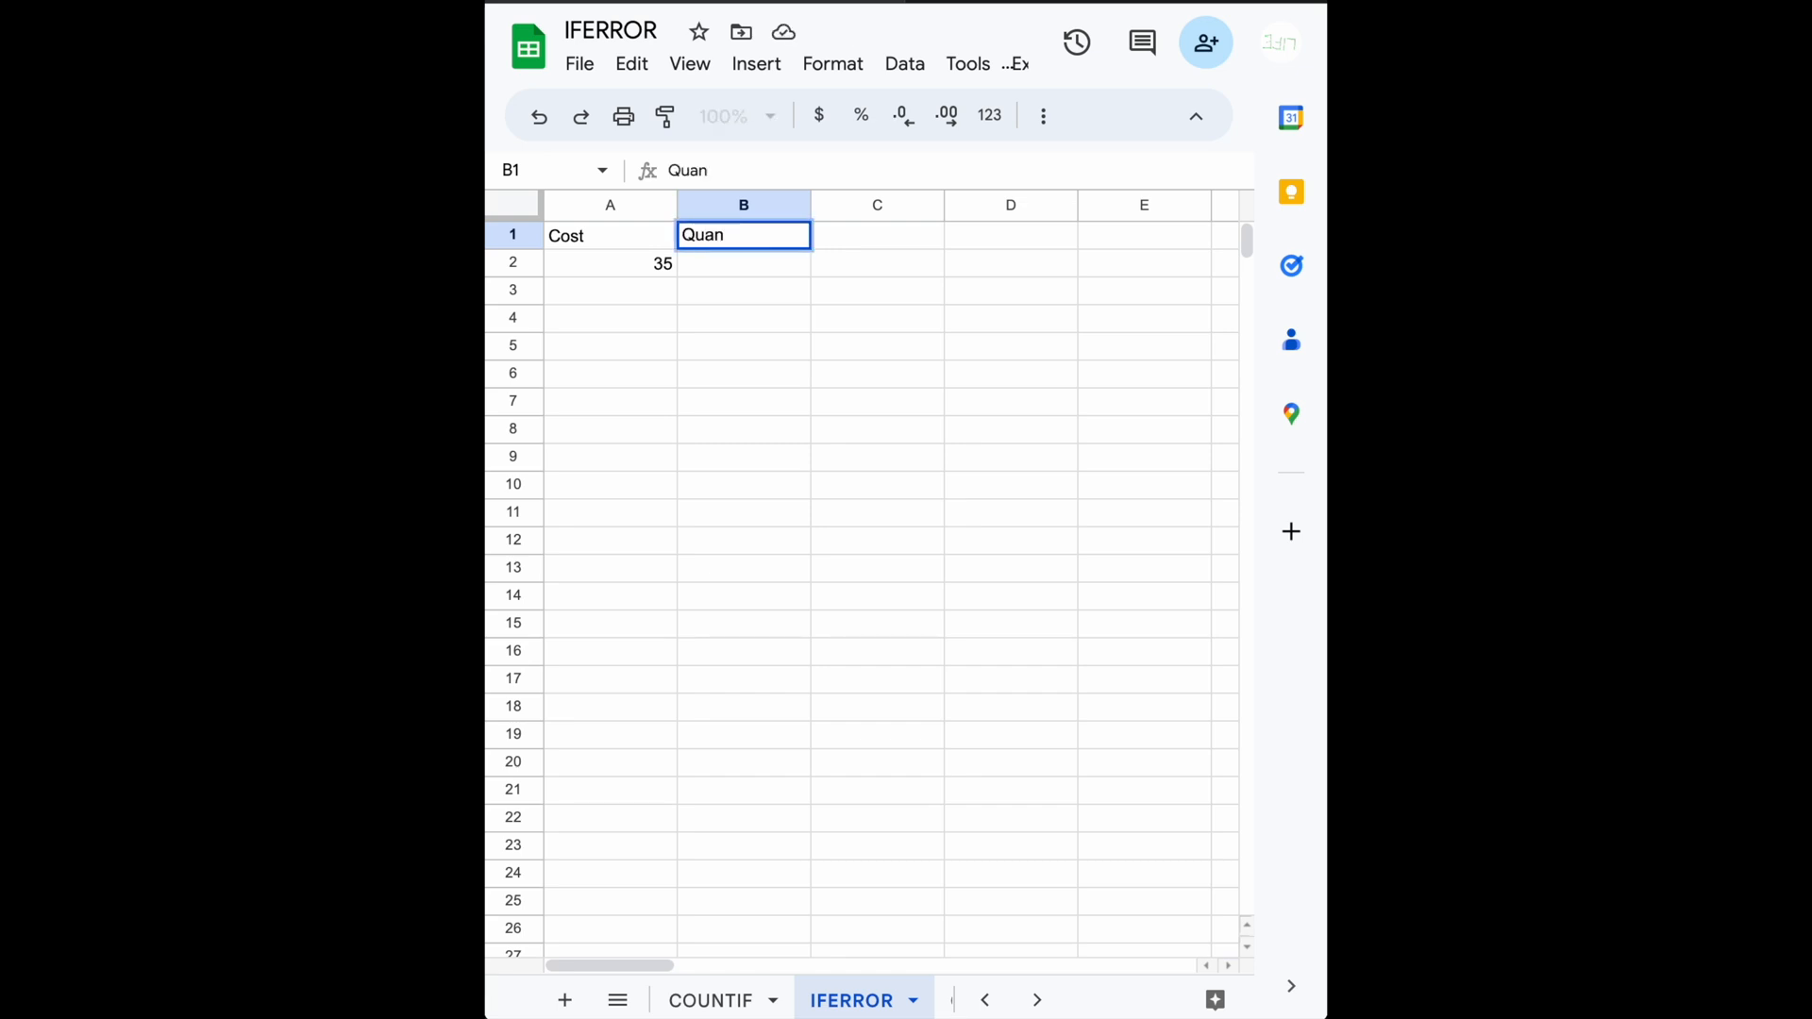
pyautogui.write('tity')
pyautogui.press('Return')
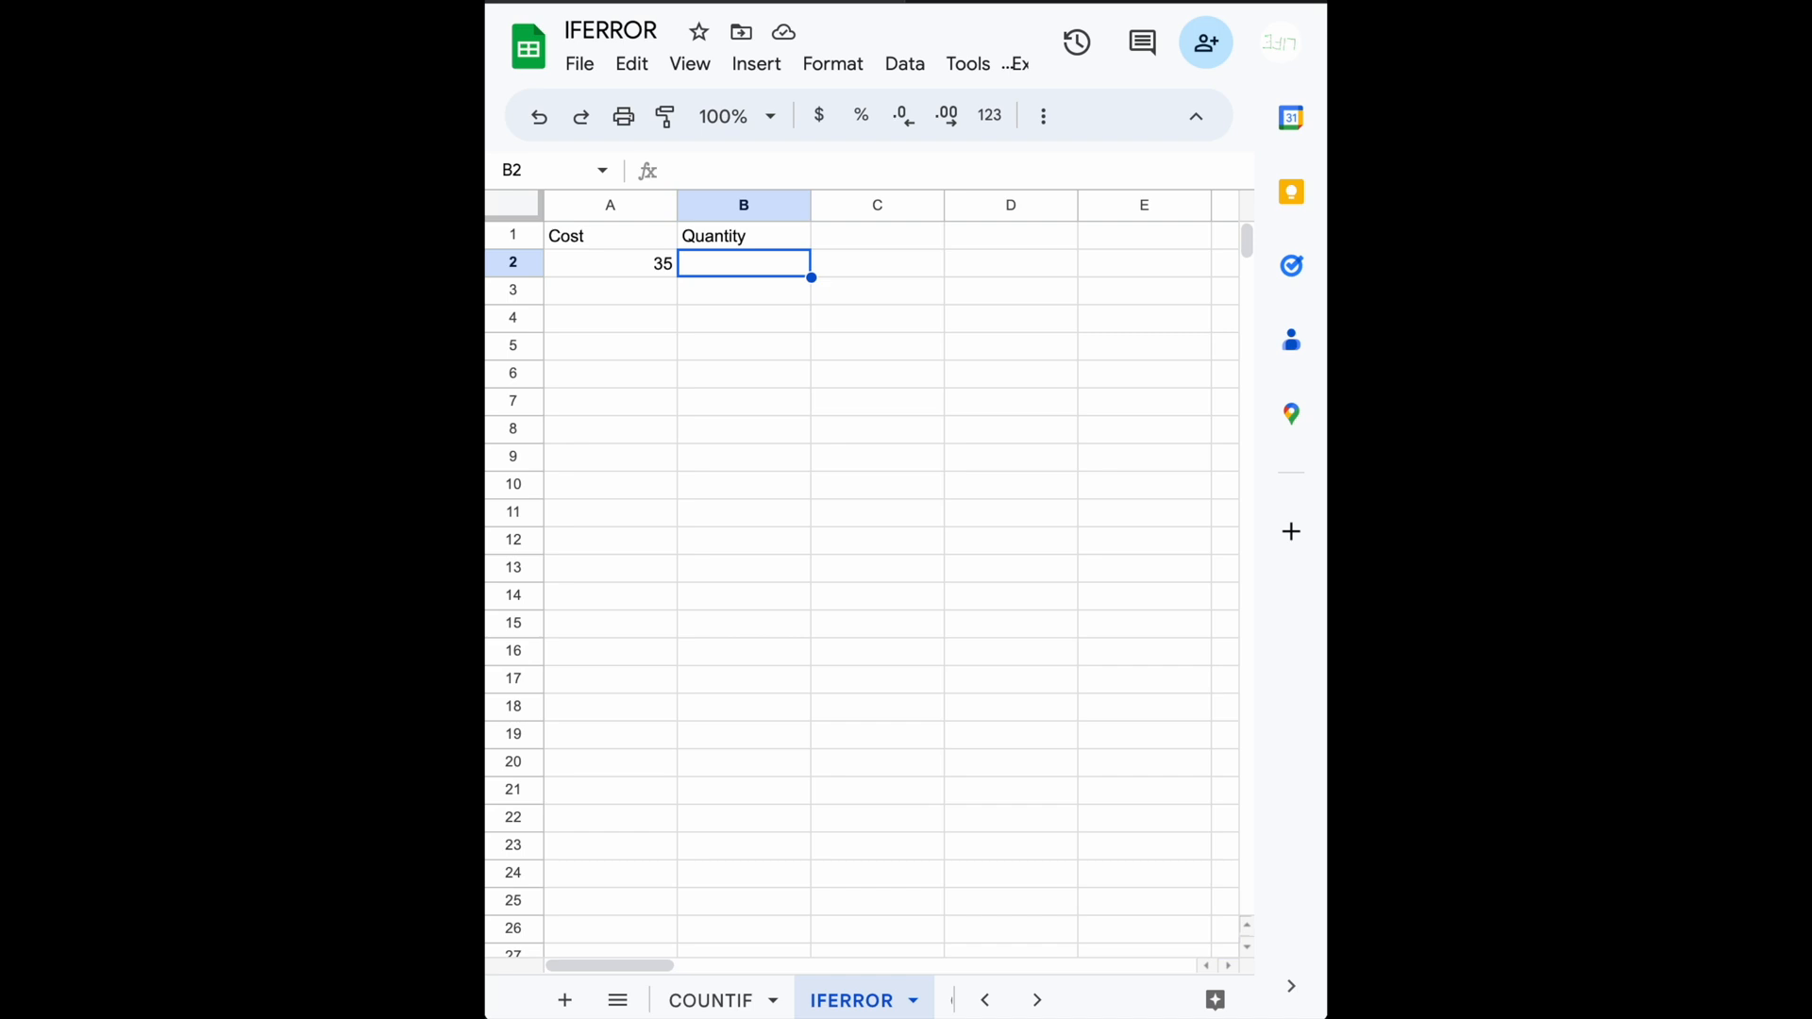
# Step: Change the header in cell A1 to "Total Cost"
pyautogui.click(611, 263)
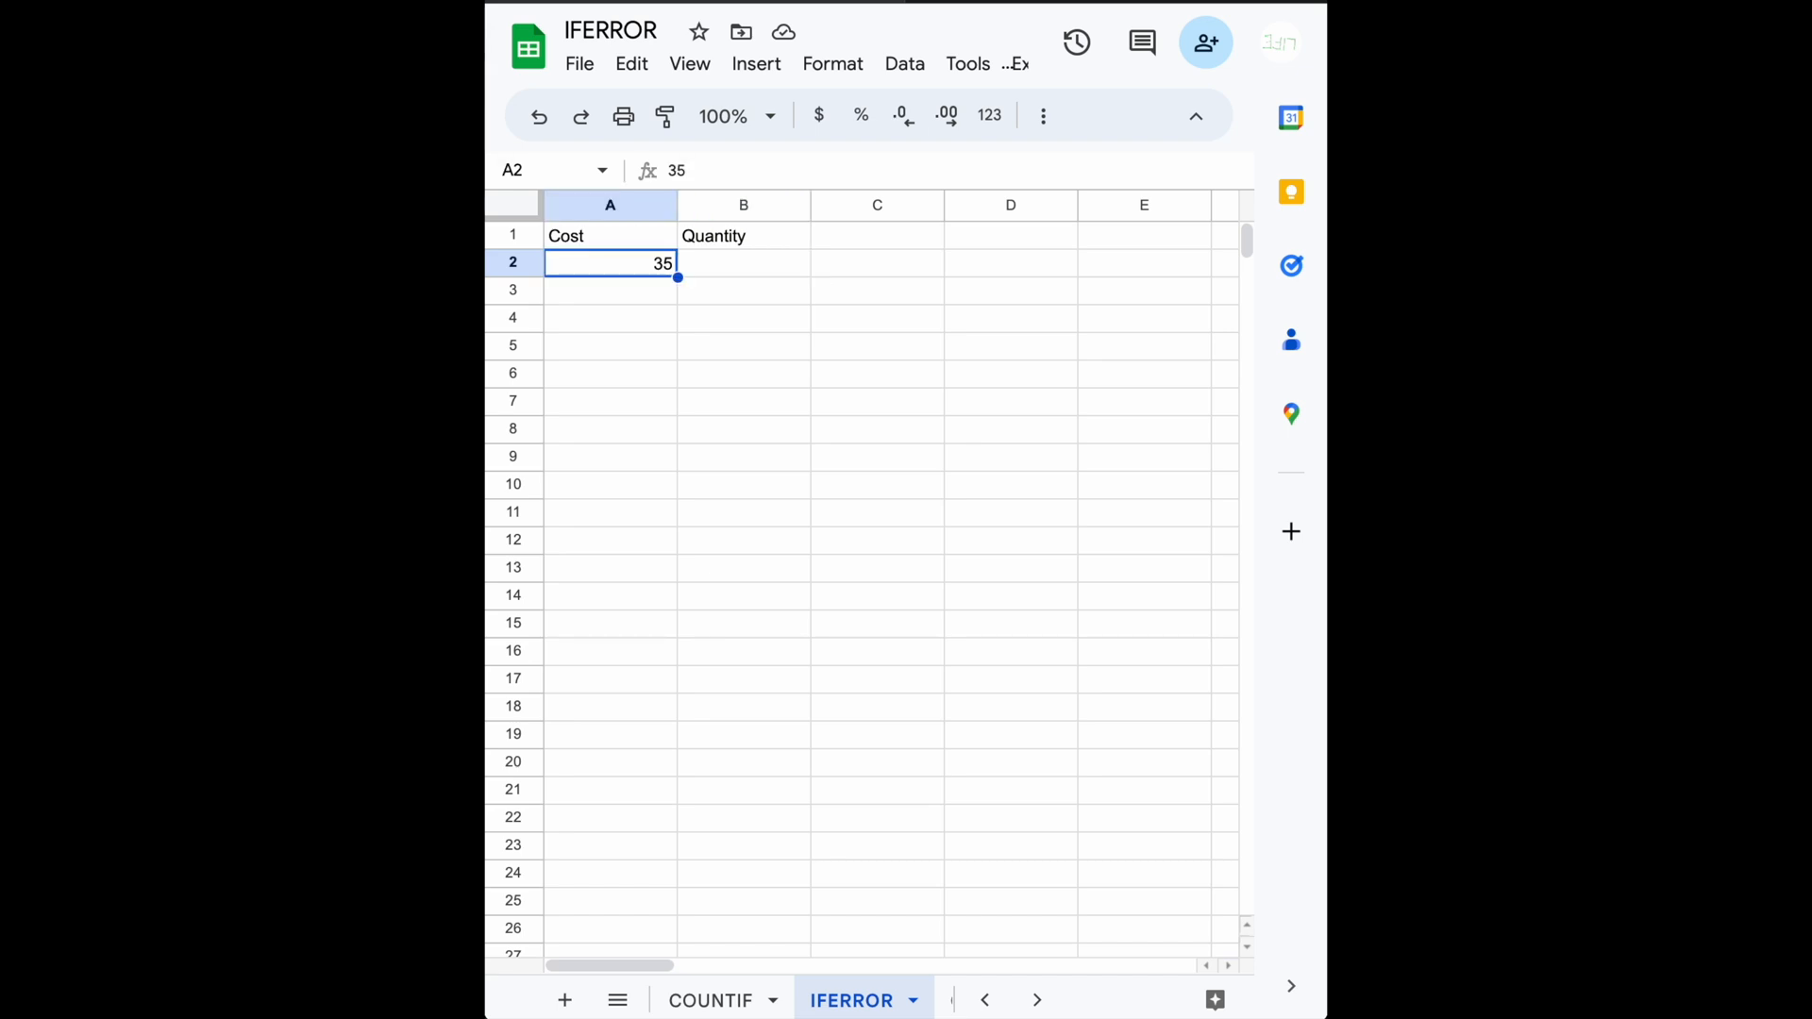
pyautogui.click(611, 235)
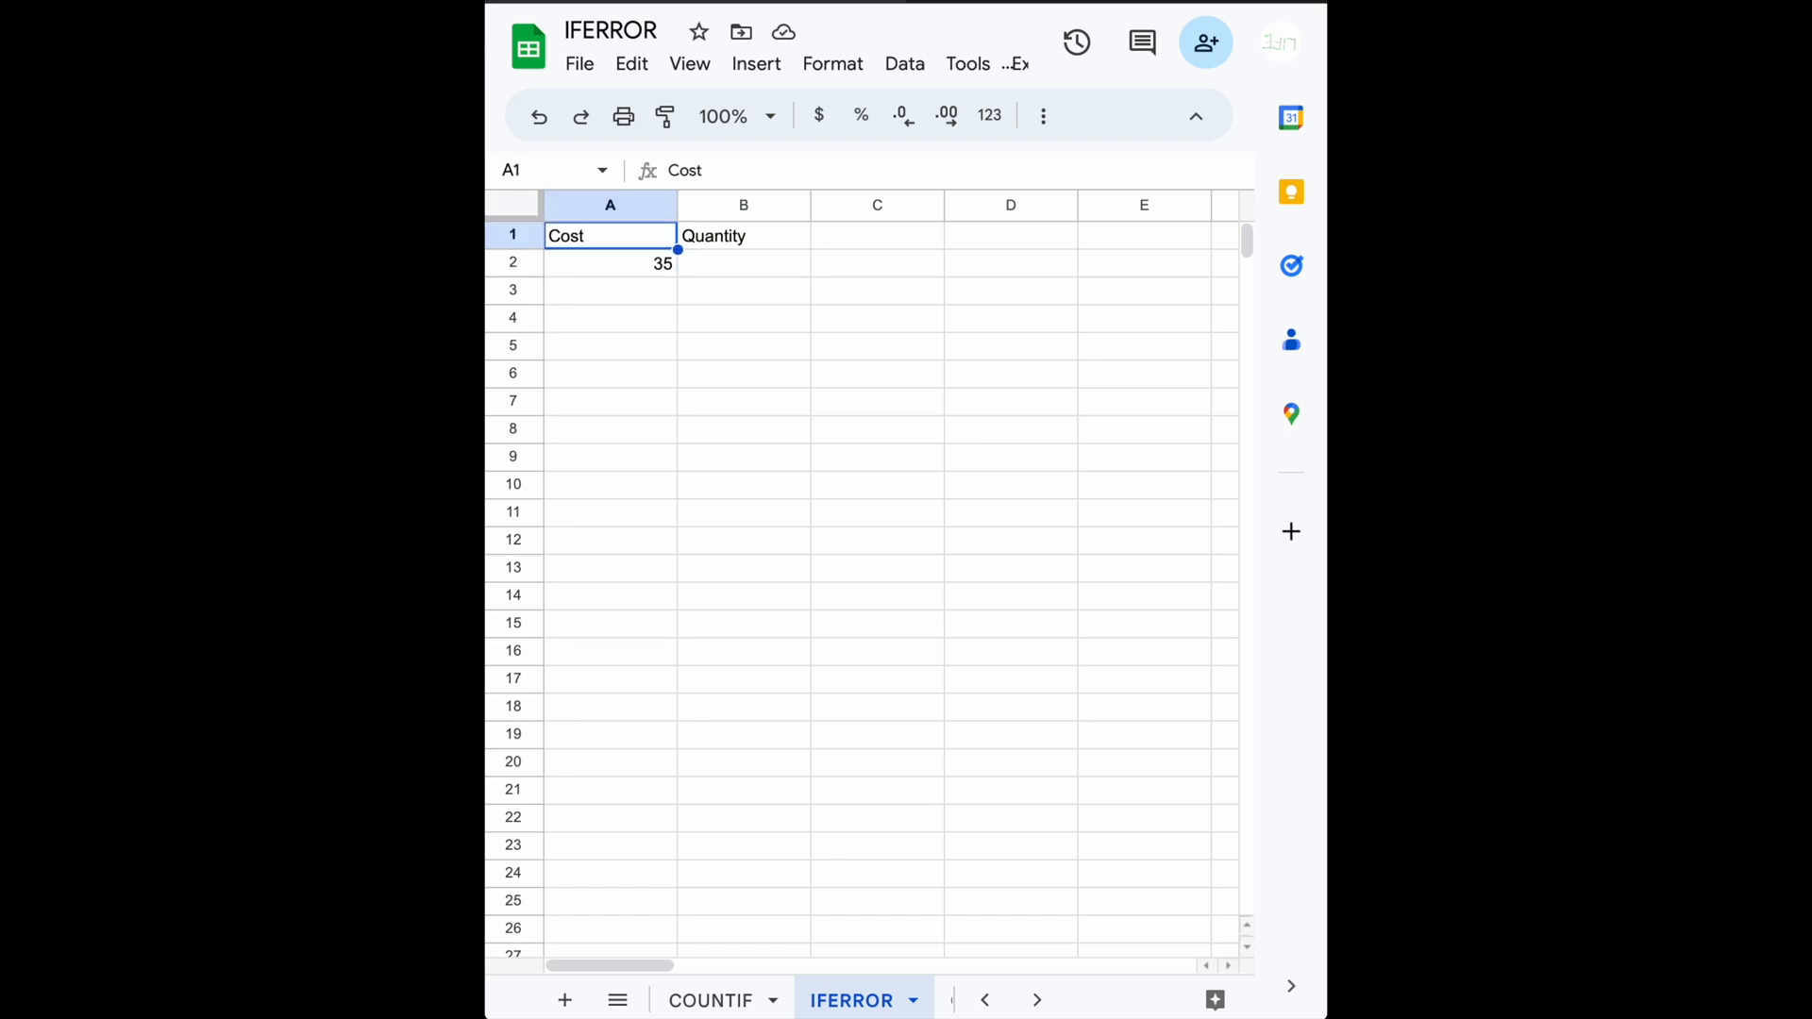
pyautogui.doubleClick(564, 243)
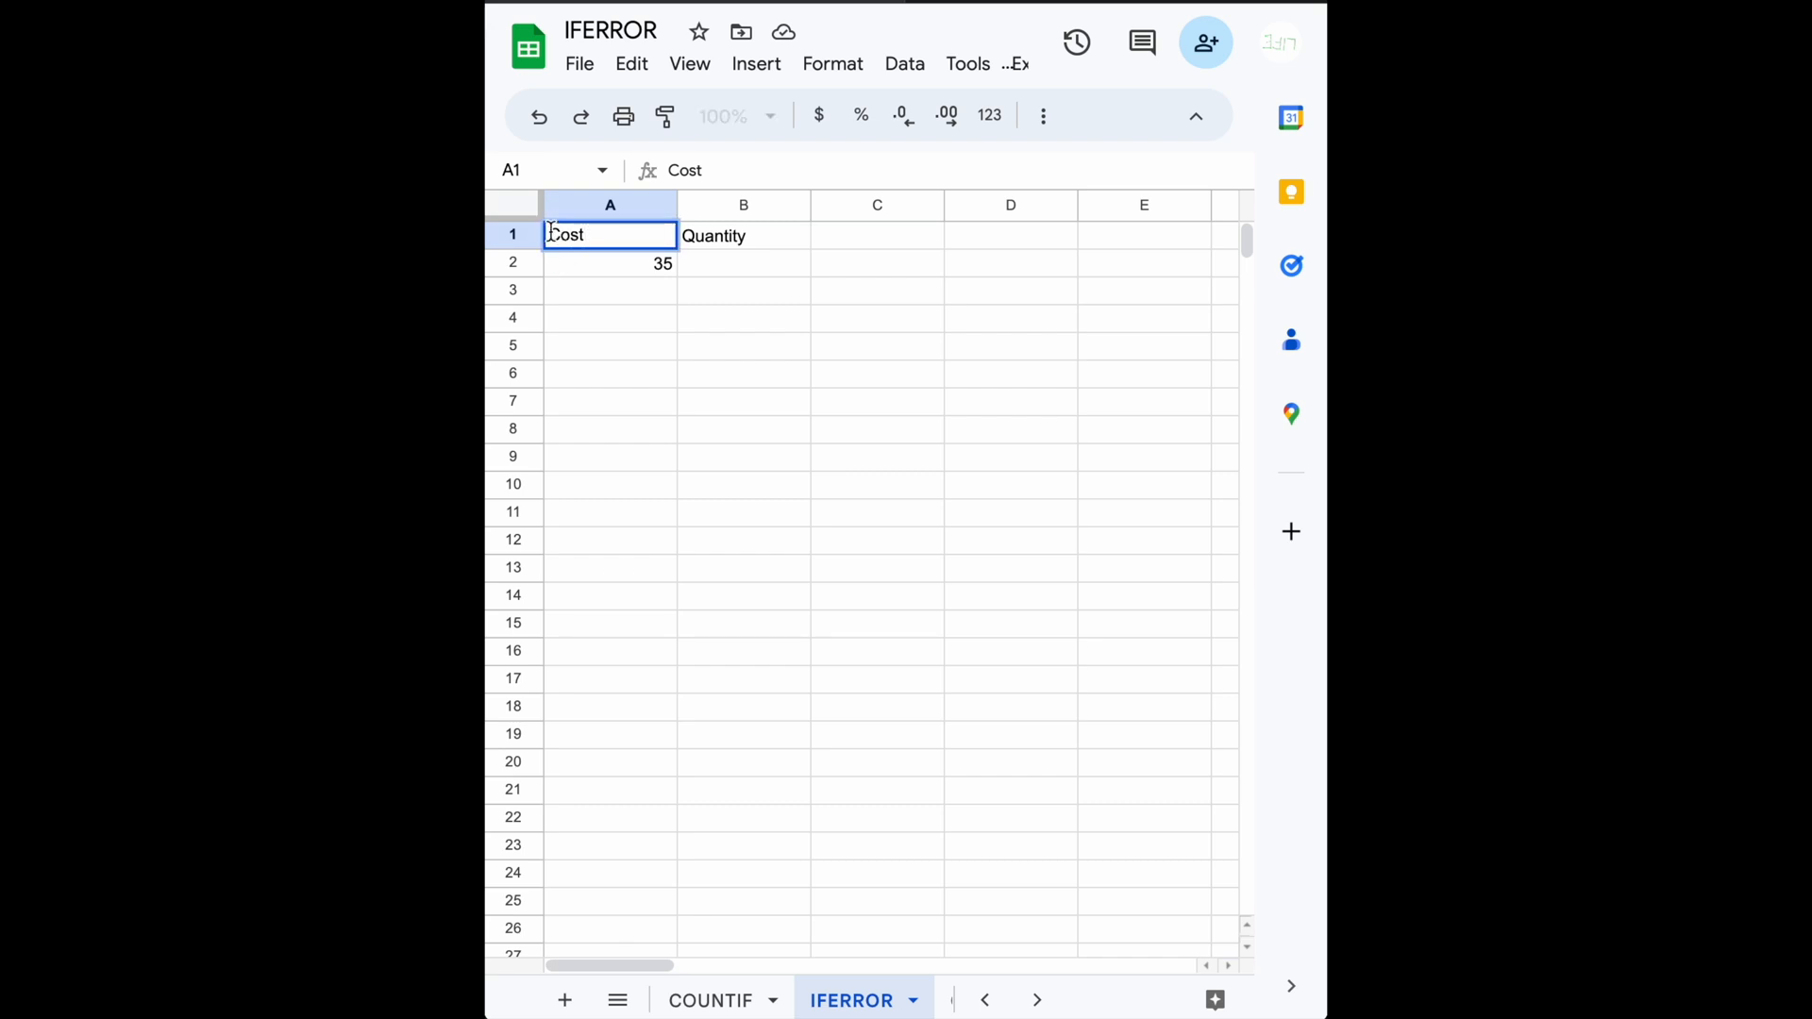
pyautogui.write('Total')
pyautogui.press('Return')
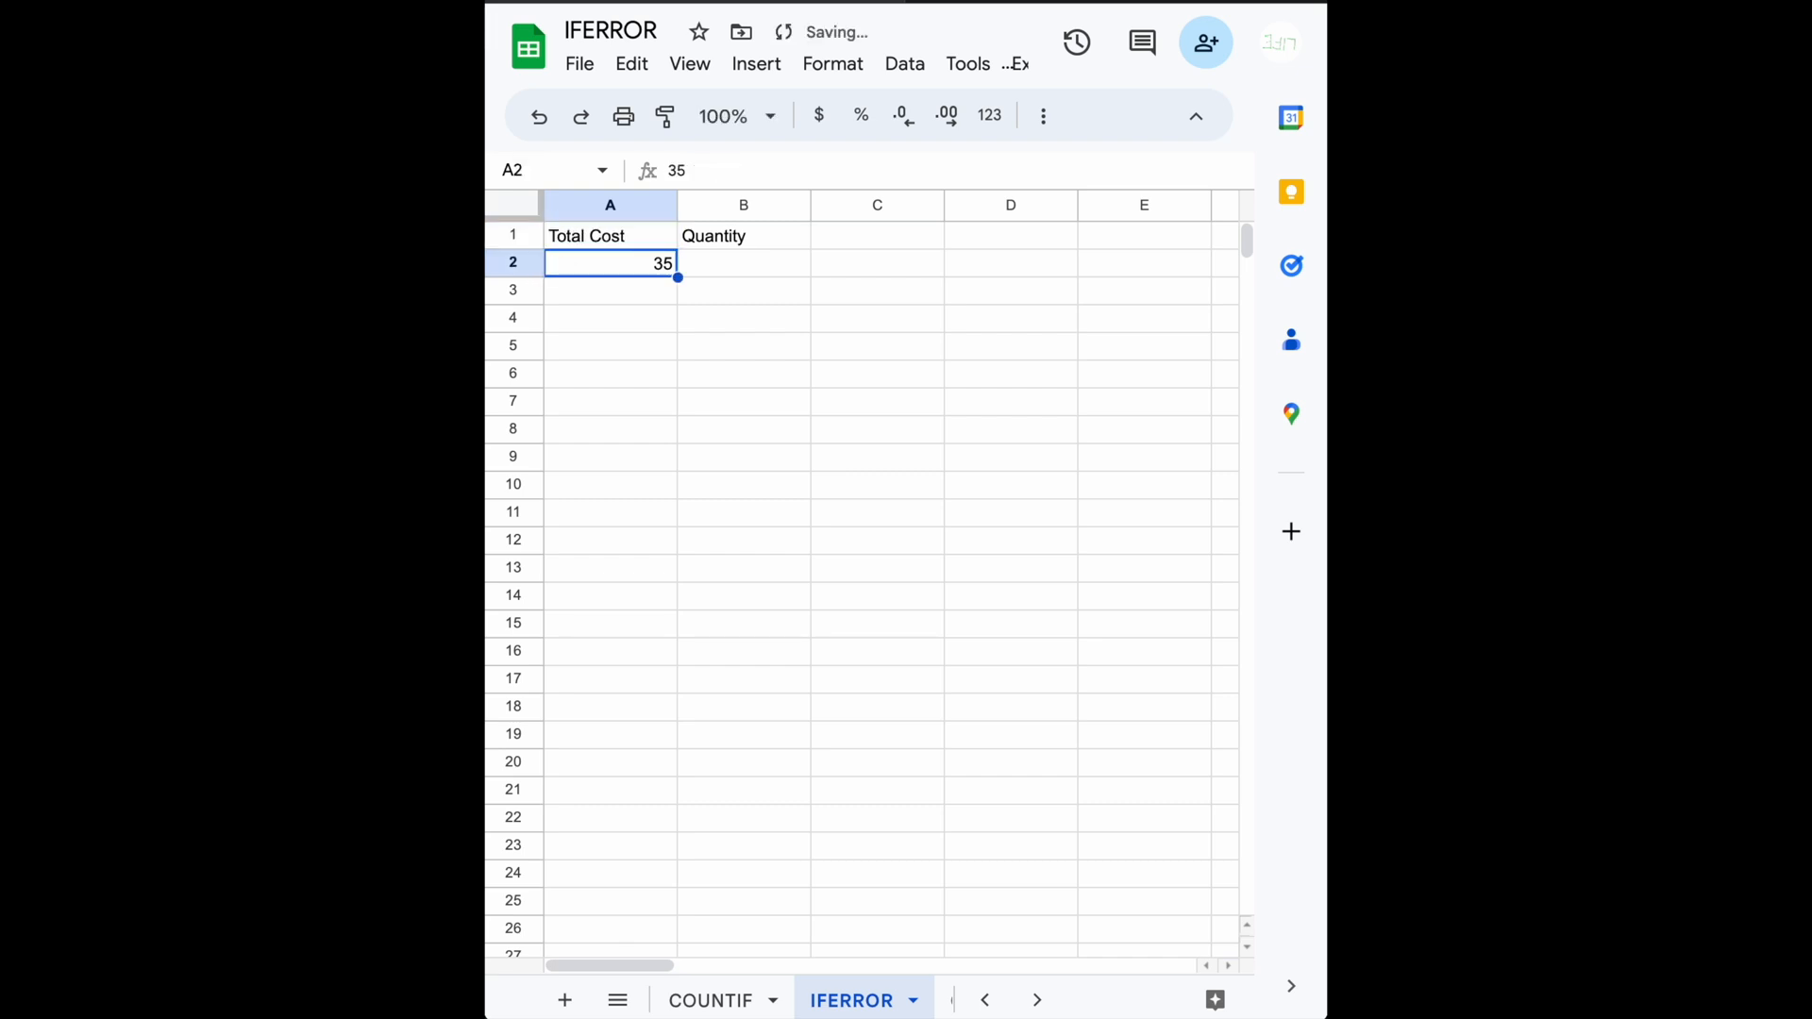
# Step: Enter the header "Unit Price" in cell C1
pyautogui.press('Right')
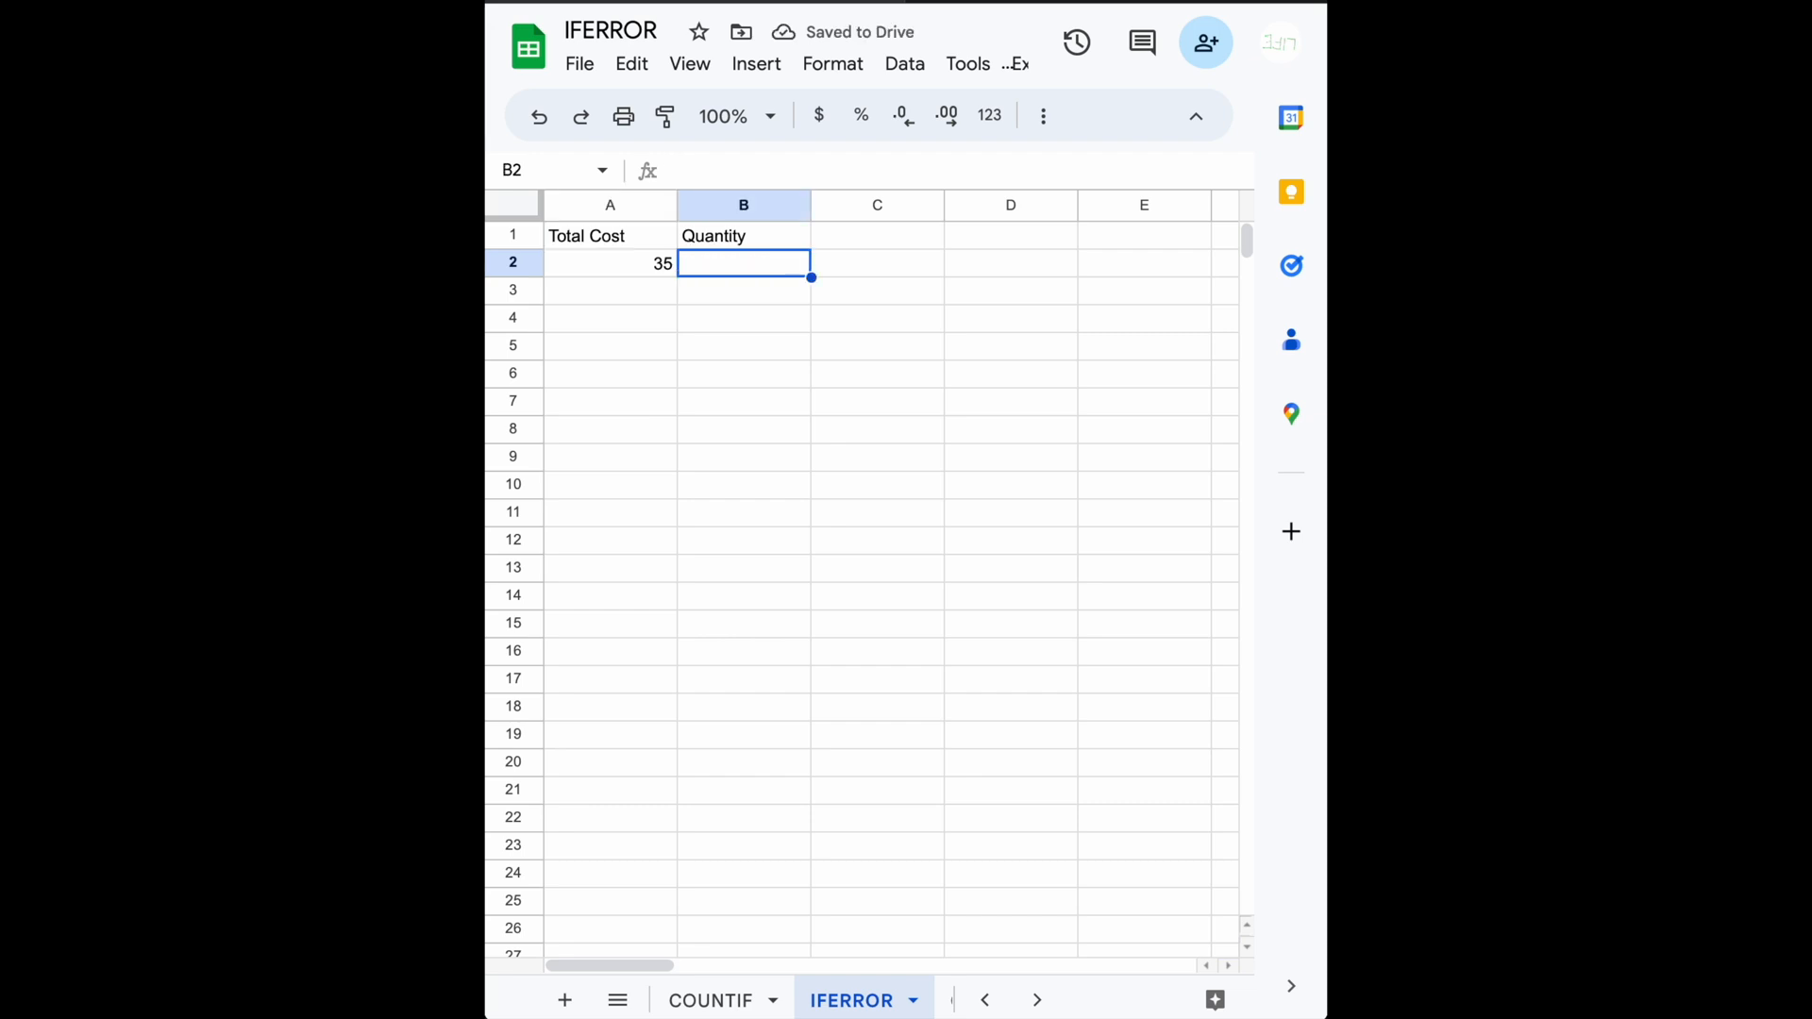
pyautogui.click(744, 235)
pyautogui.click(876, 235)
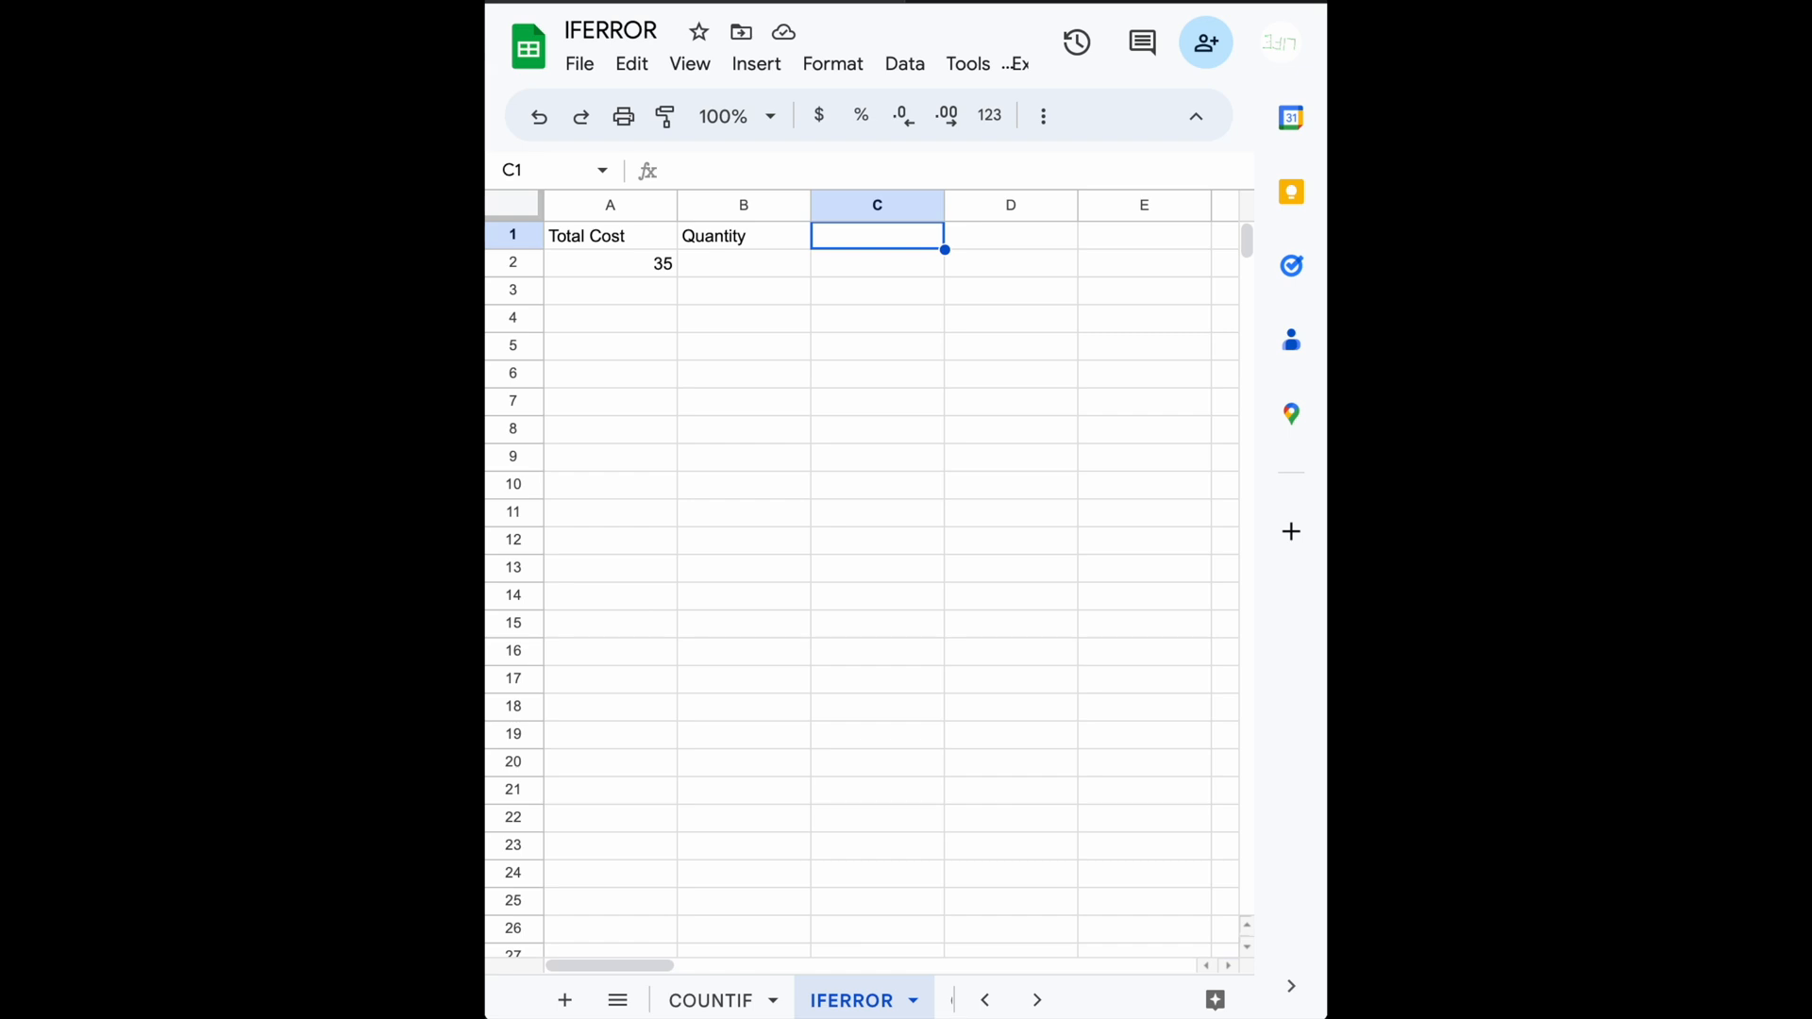
pyautogui.write('Unit P')
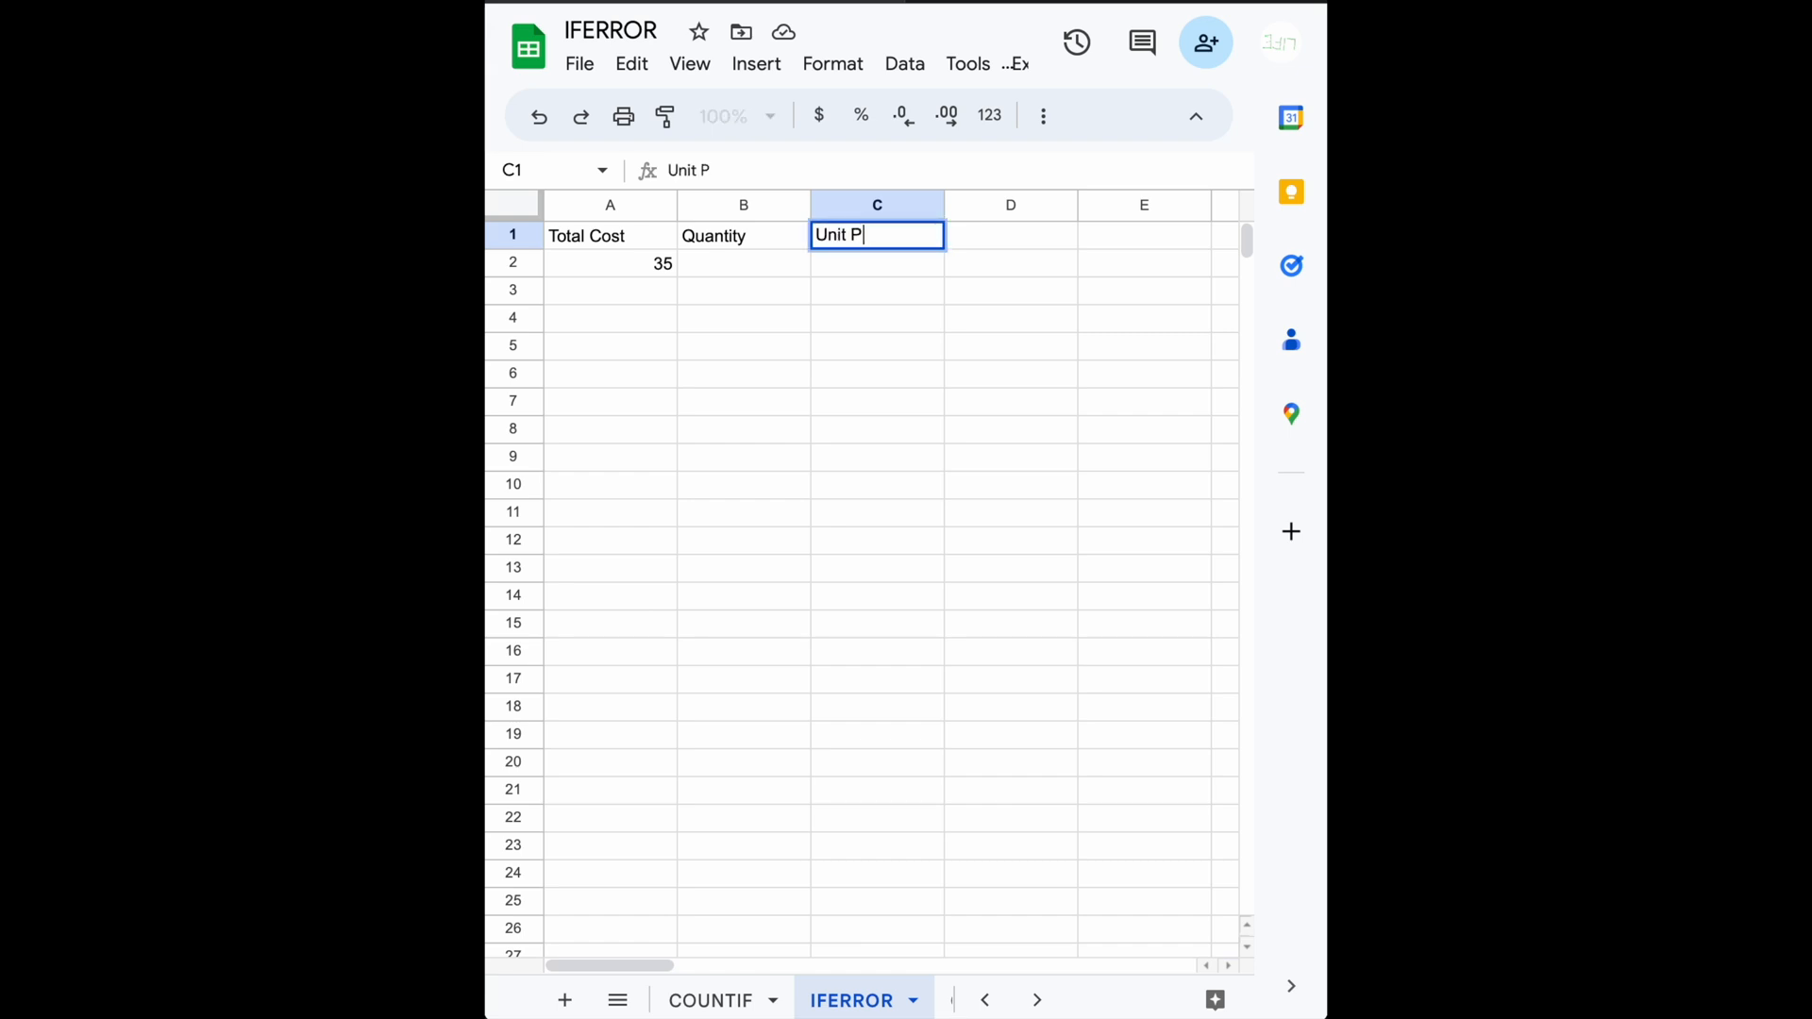
pyautogui.write('rice')
pyautogui.press('Return')
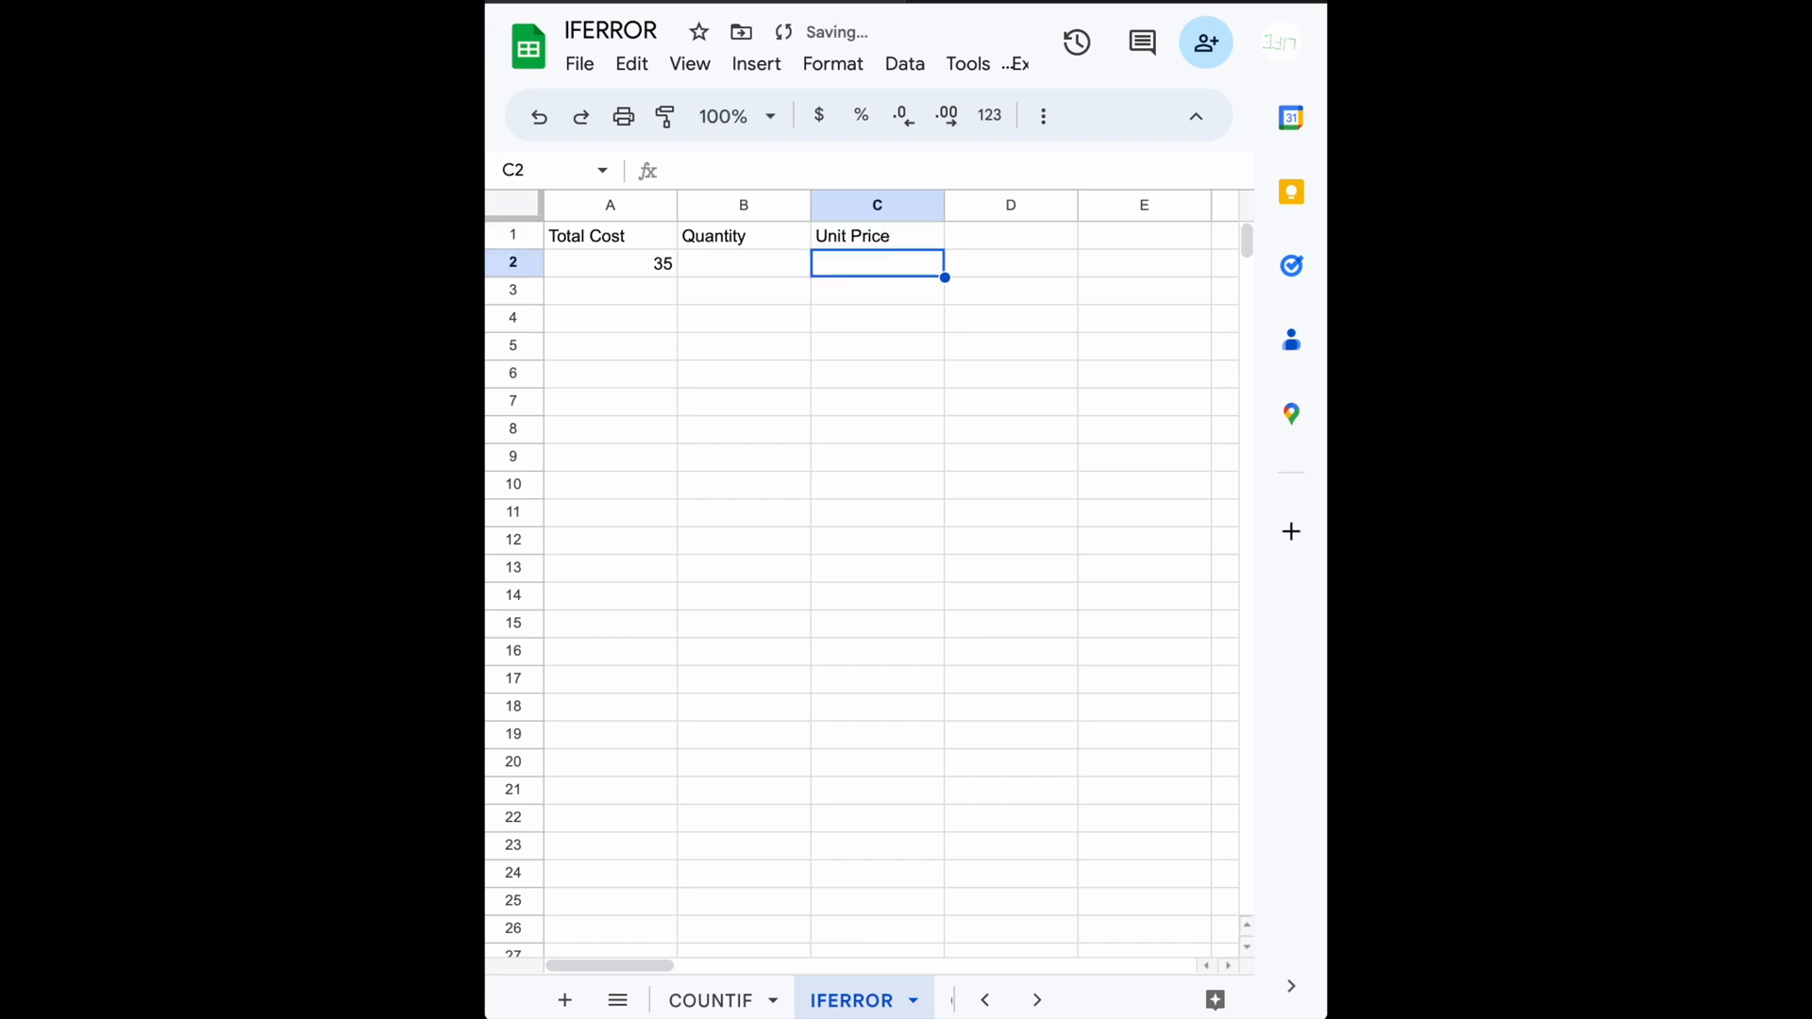
# Step: Fill the first data row with a total cost of 200 in A2 and a quantity of 4 in B2
pyautogui.press('Left')
pyautogui.press('Left')
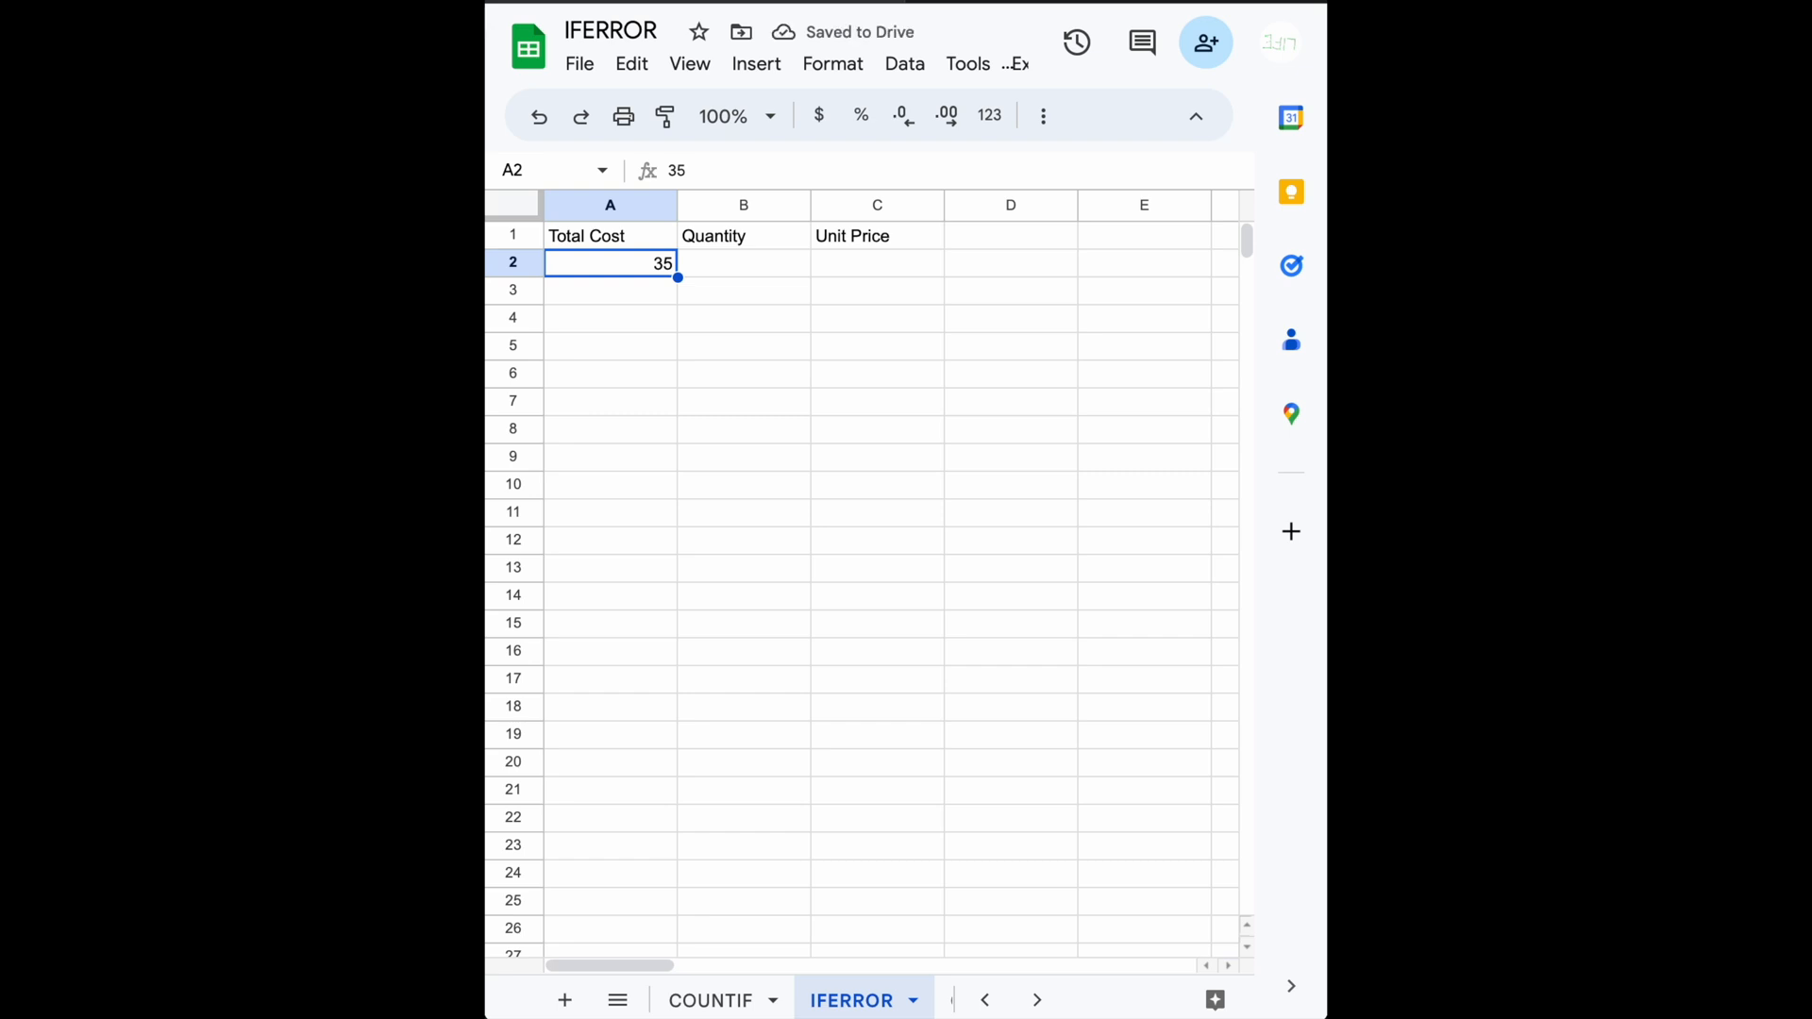
pyautogui.write('200')
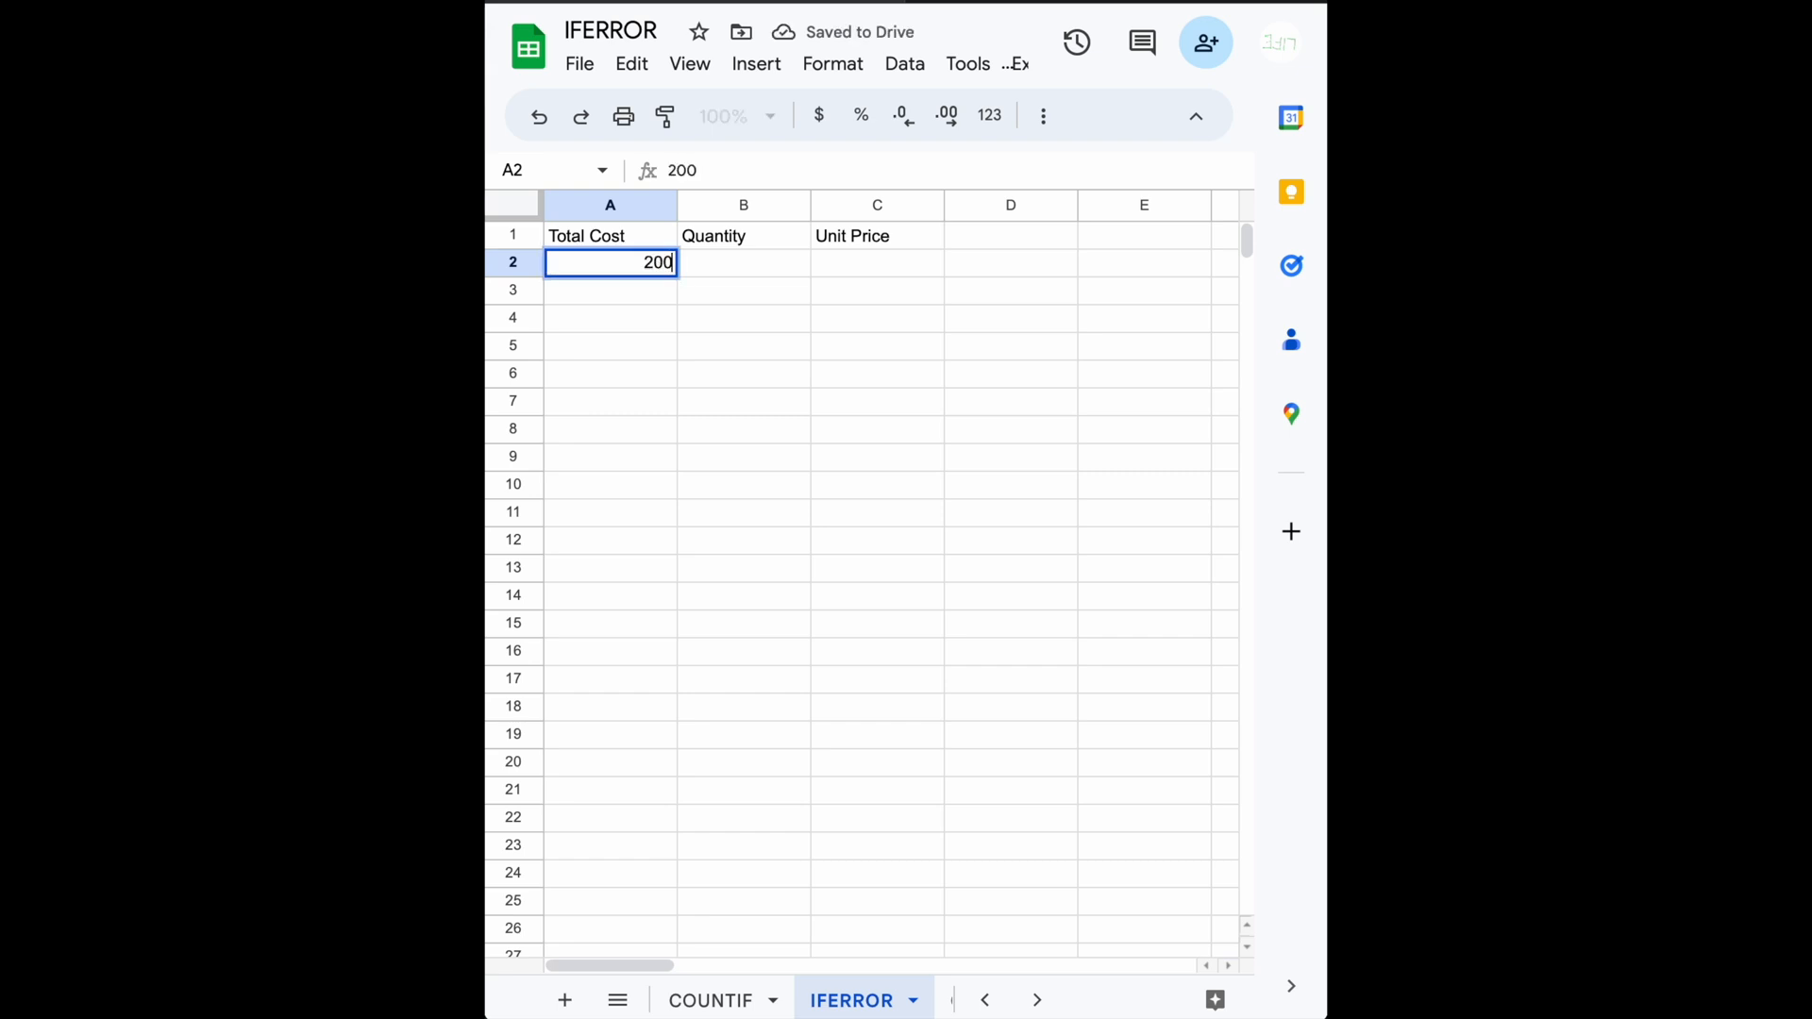
pyautogui.press('Tab')
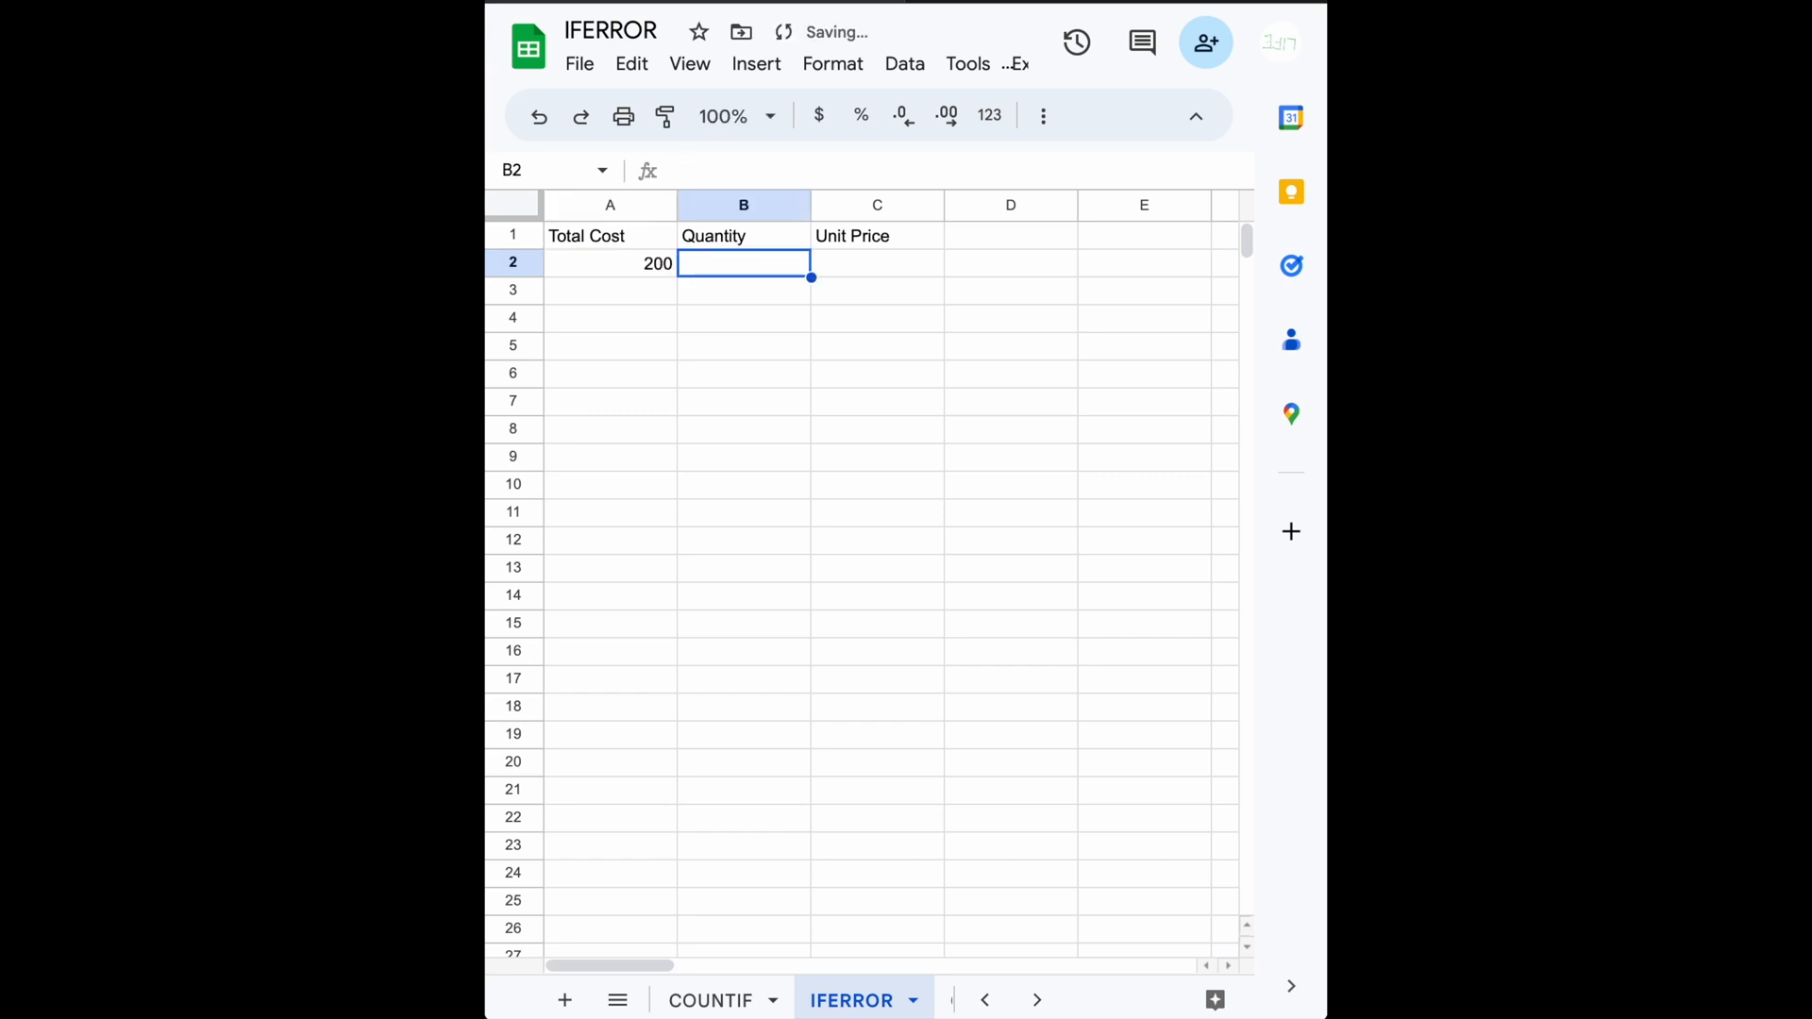
pyautogui.write('40')
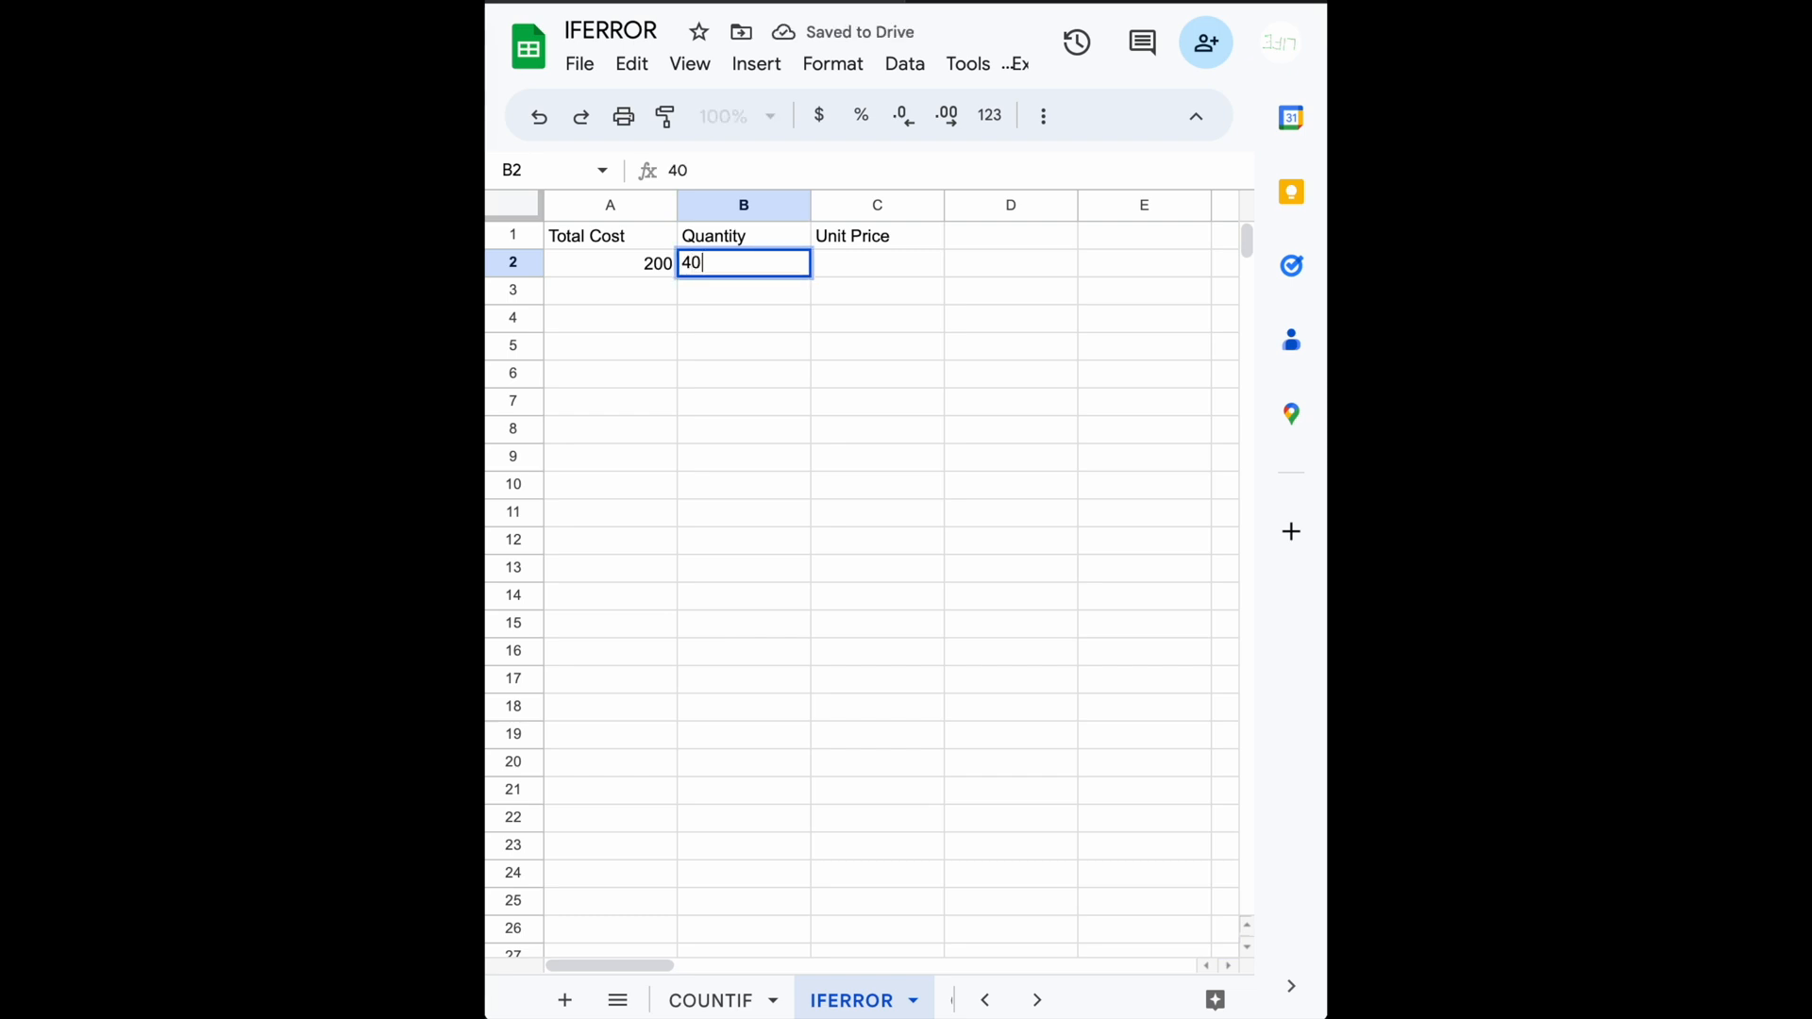
pyautogui.press('BackSpace')
pyautogui.press('Return')
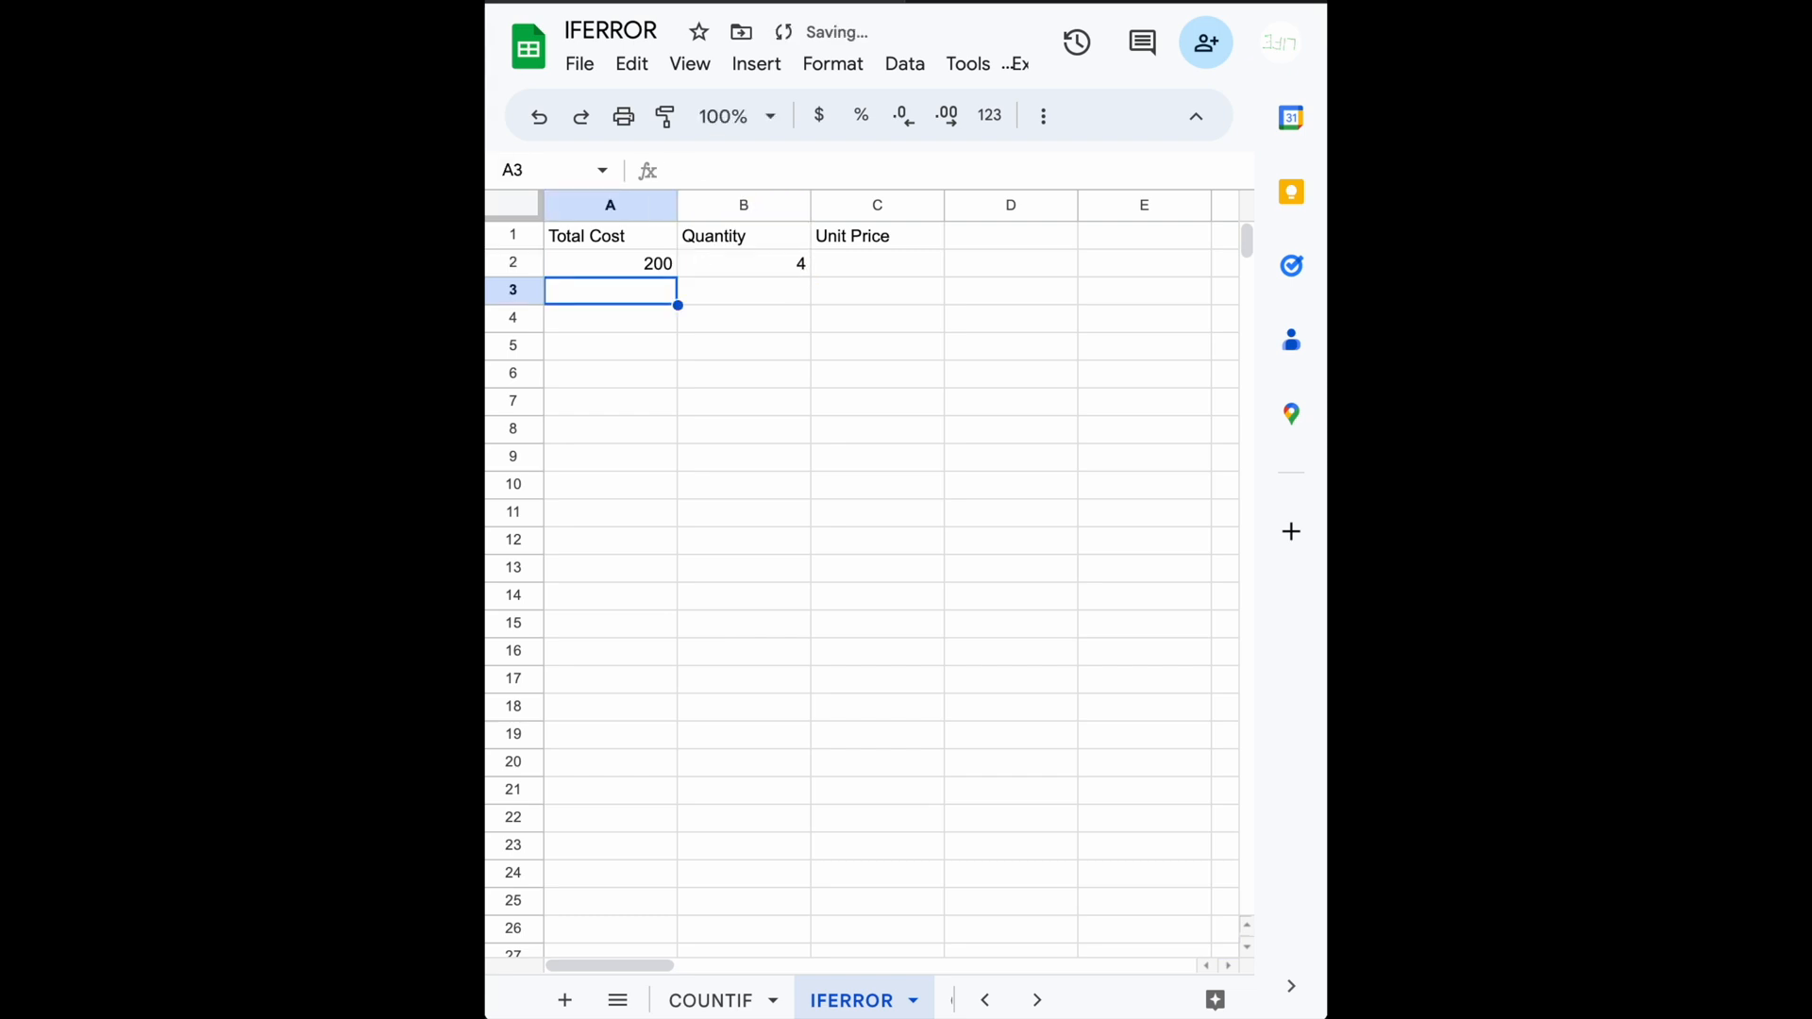
# Step: Enter 3750 in A3 with a blank quantity in B3, and fill row 4 with total cost 4856 and quantity 35
pyautogui.write('3750')
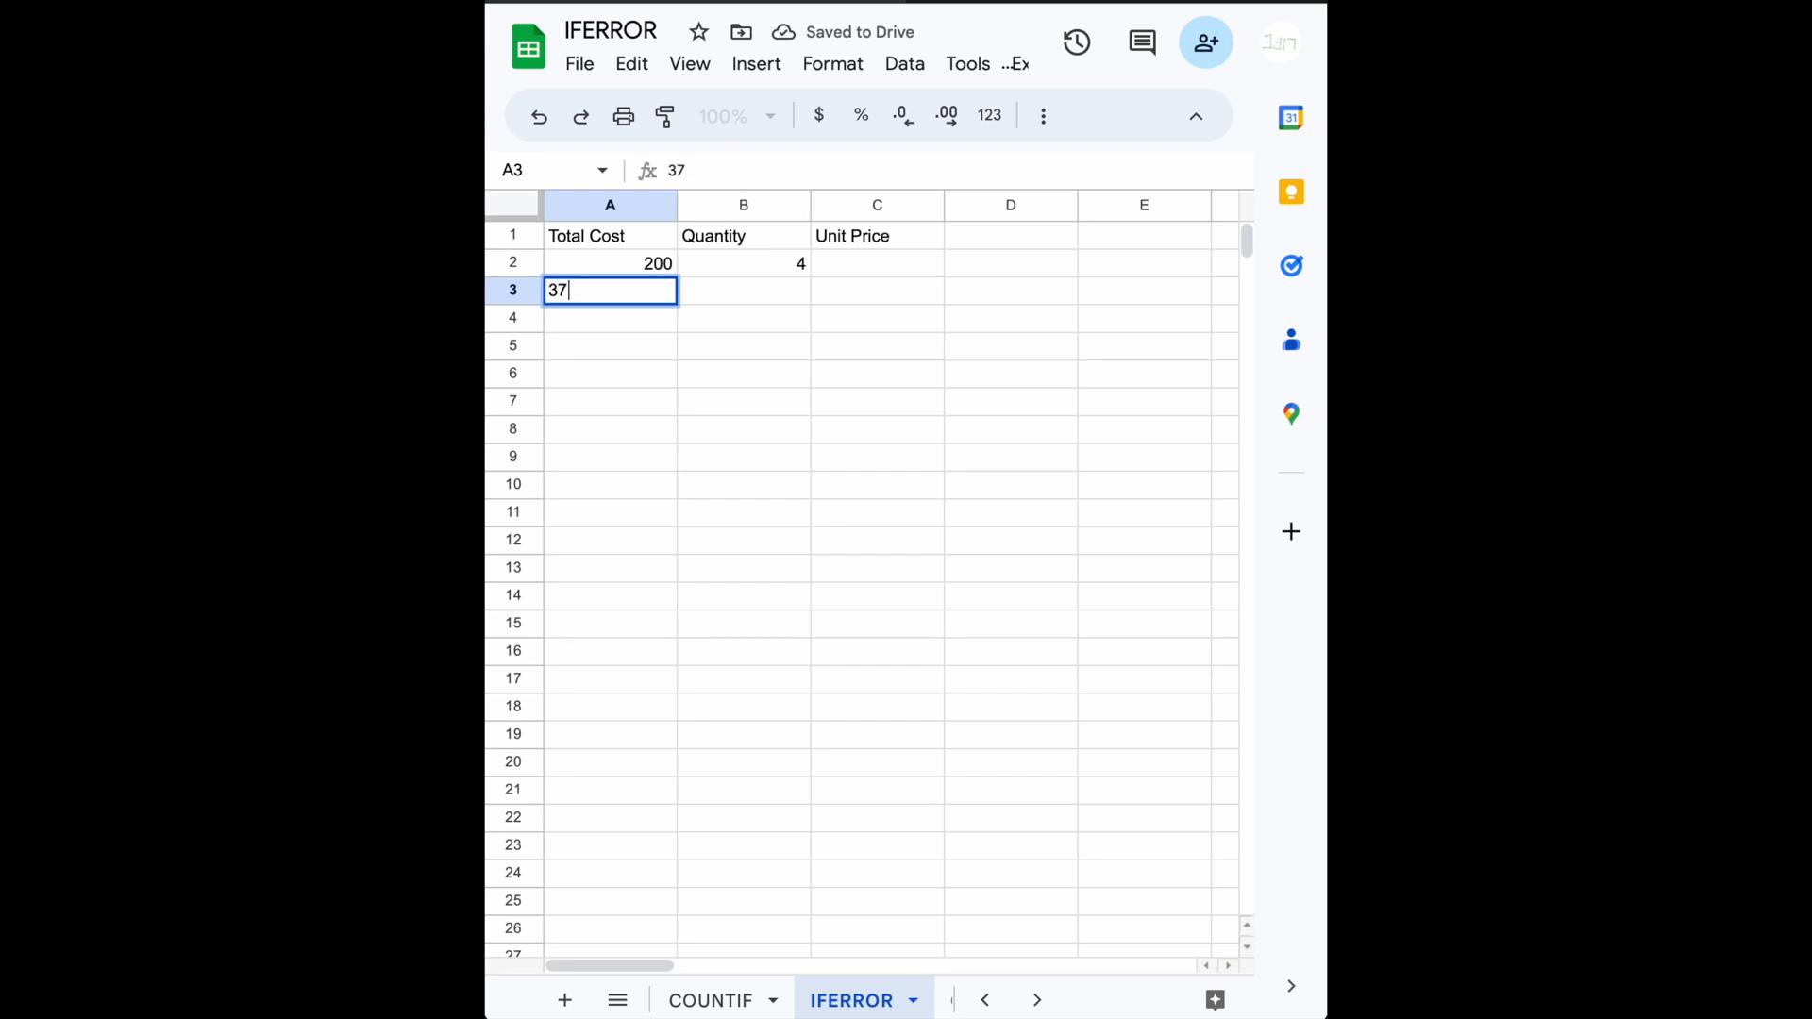
pyautogui.press('Tab')
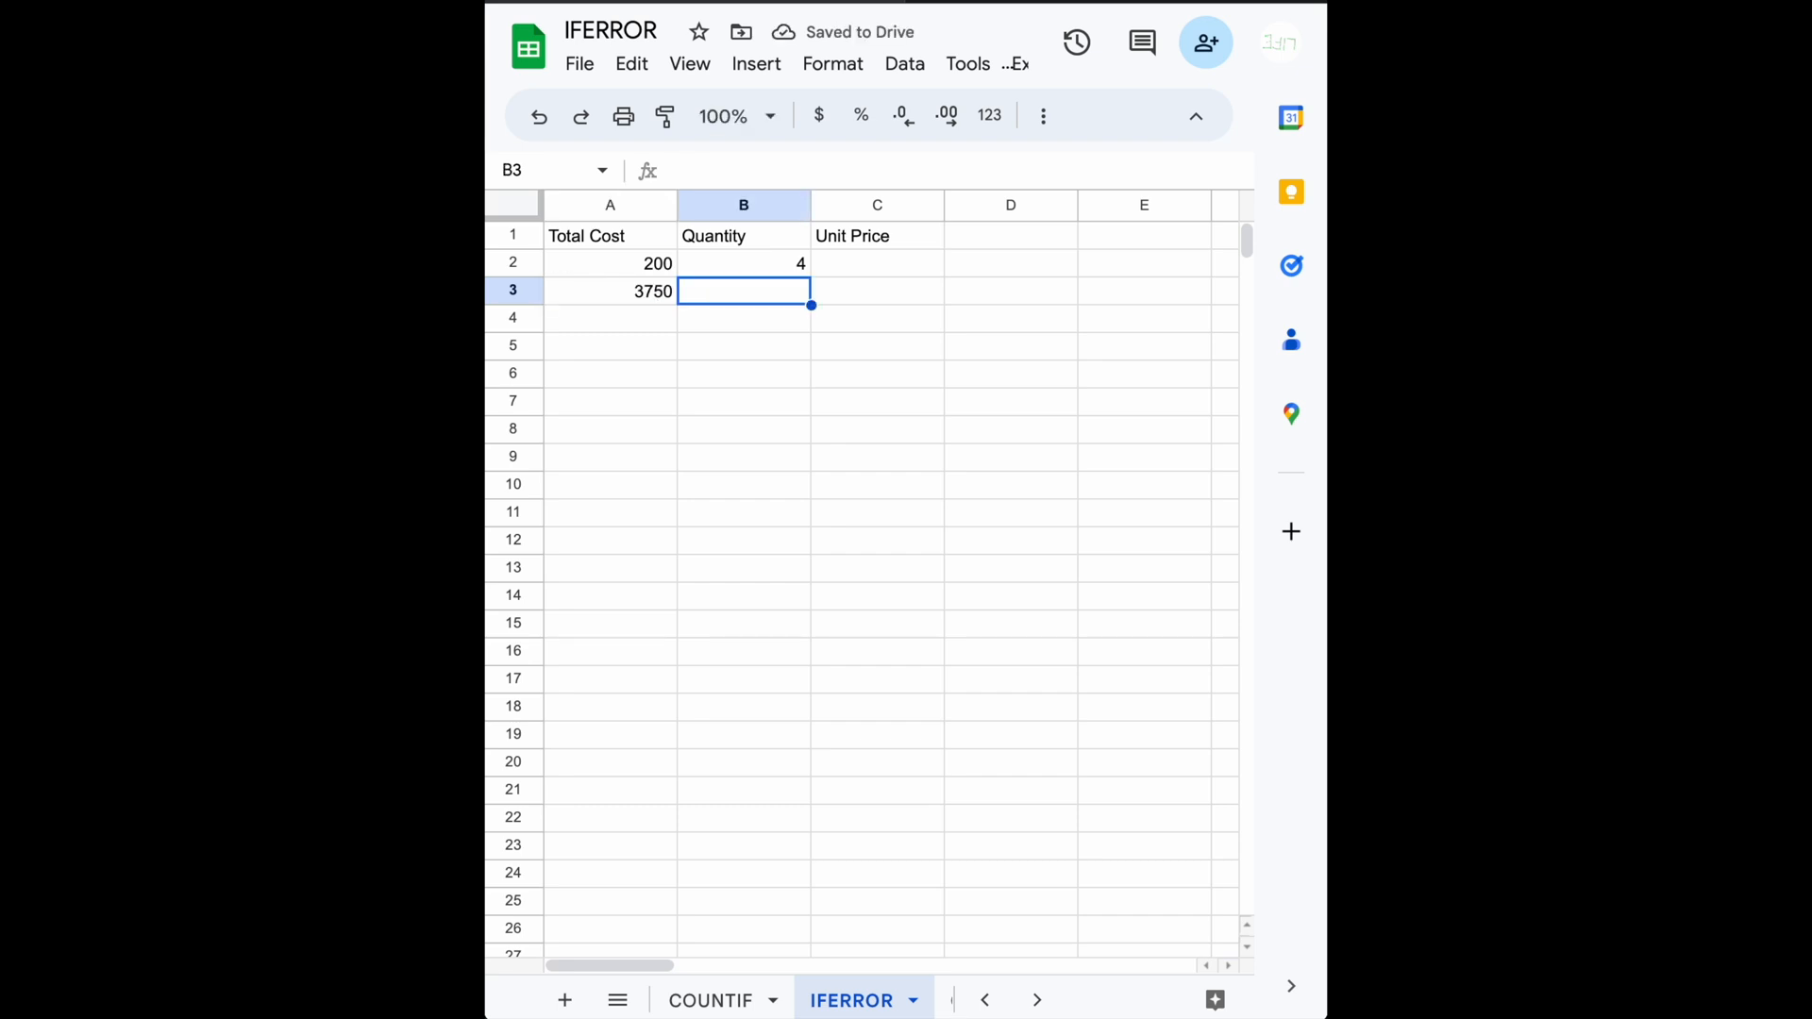
pyautogui.press('Return')
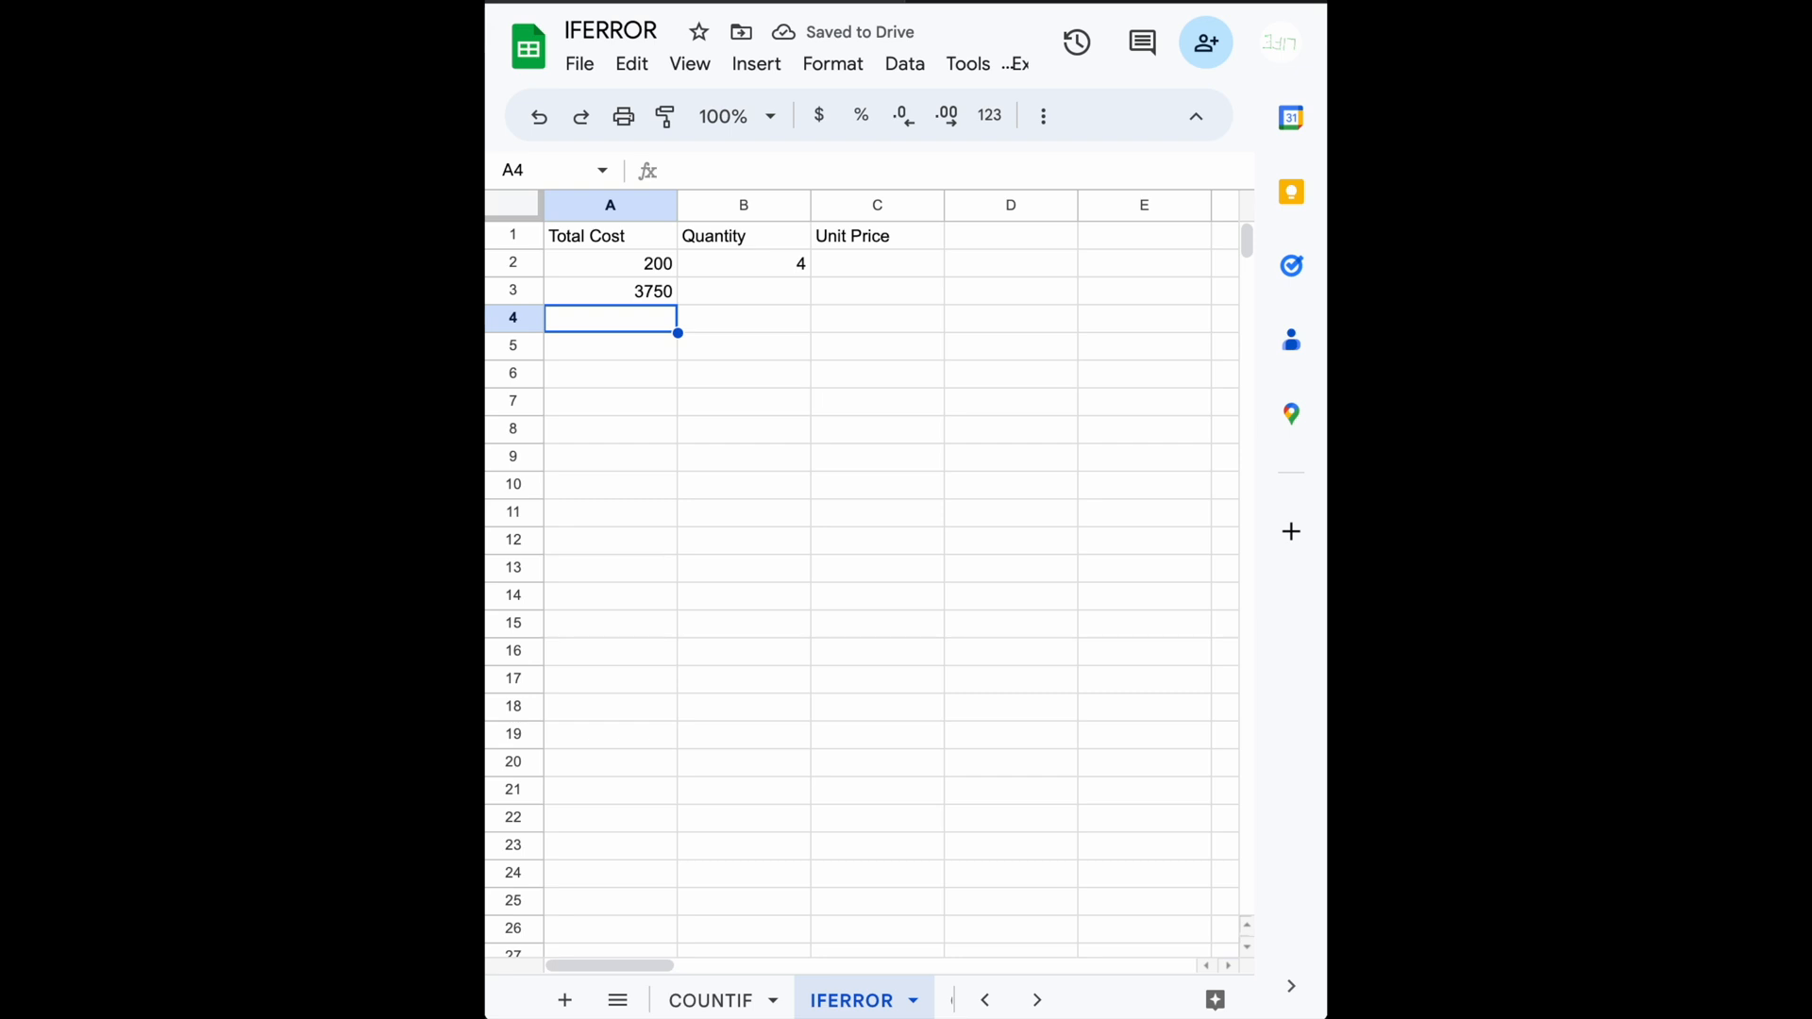
pyautogui.write('4')
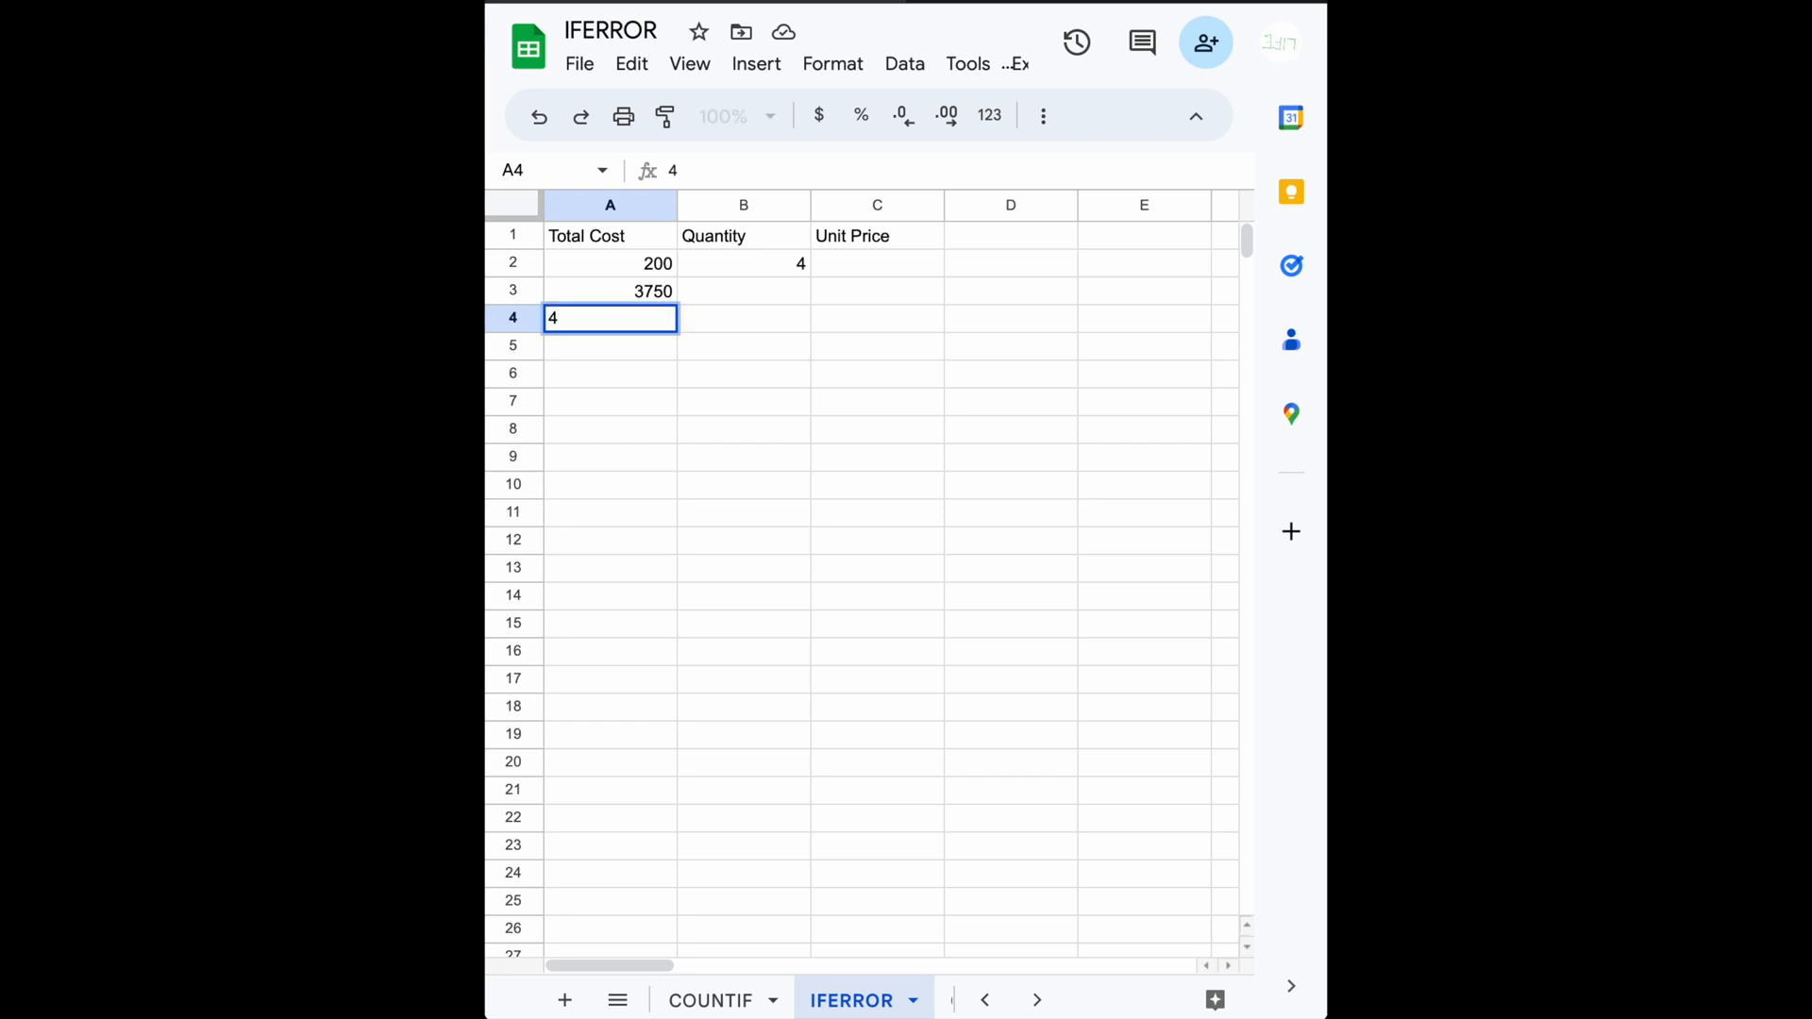
pyautogui.write('856')
pyautogui.press('Tab')
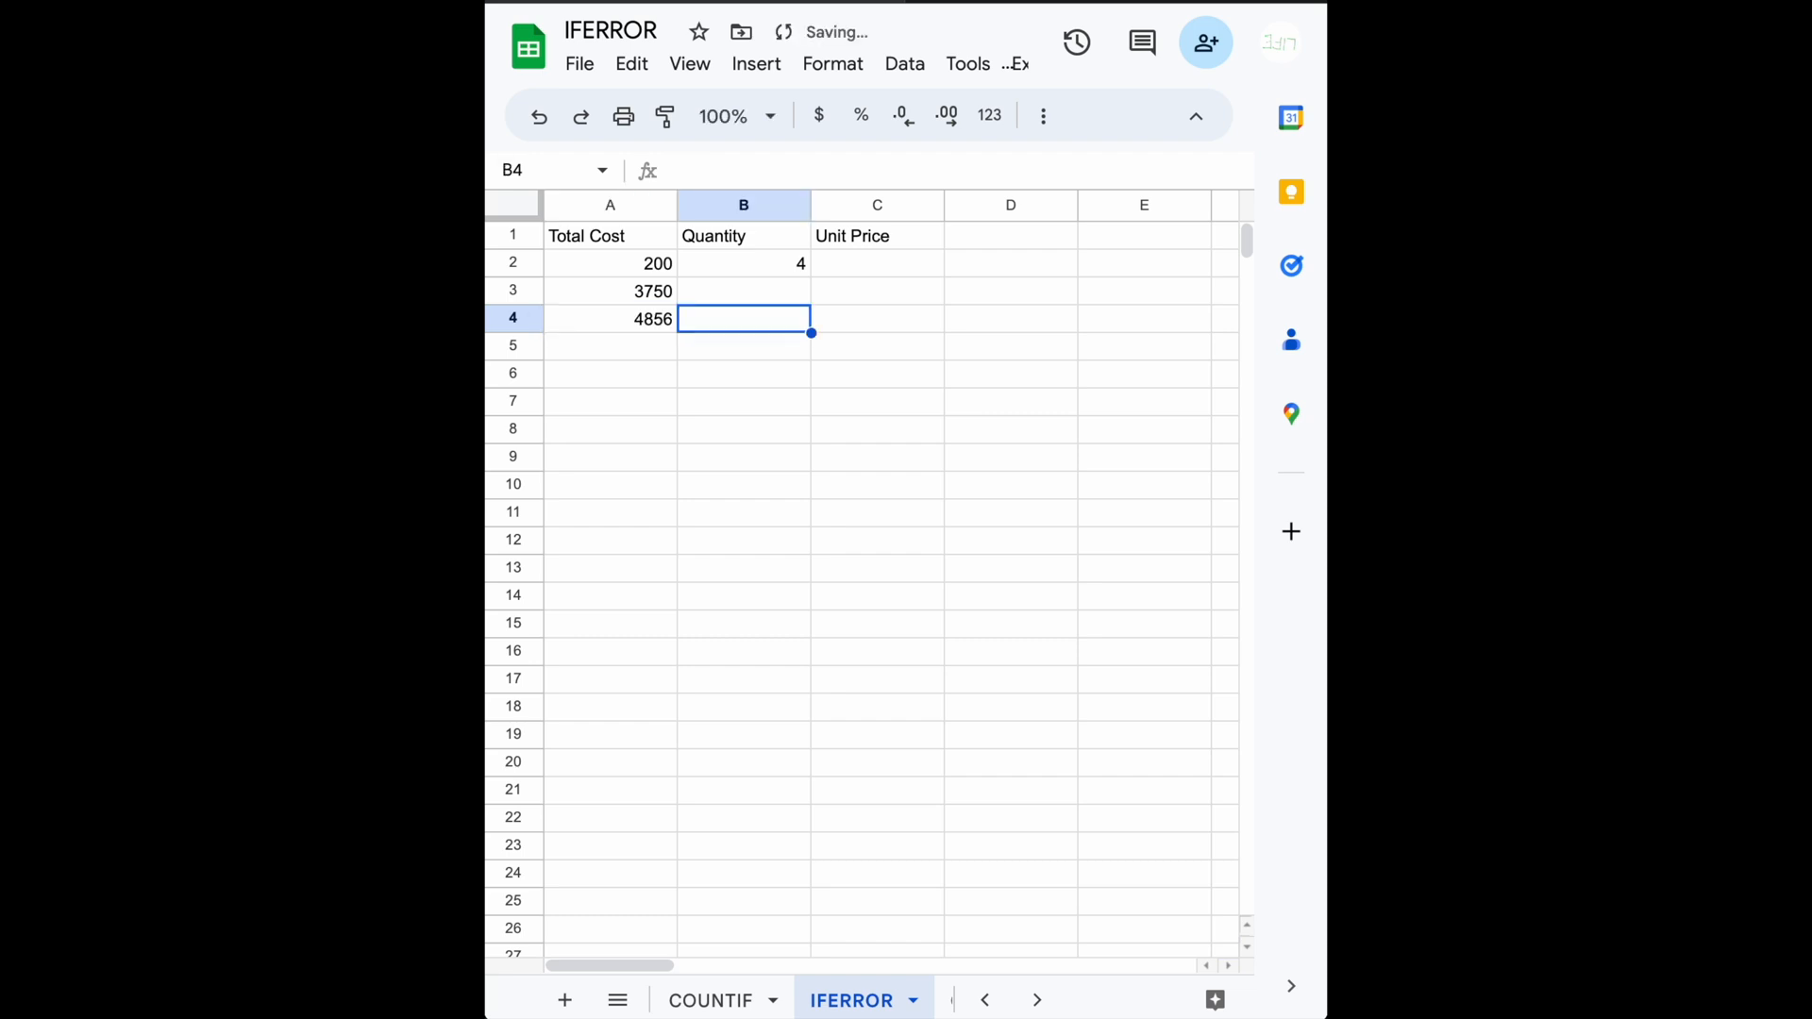
pyautogui.write('35')
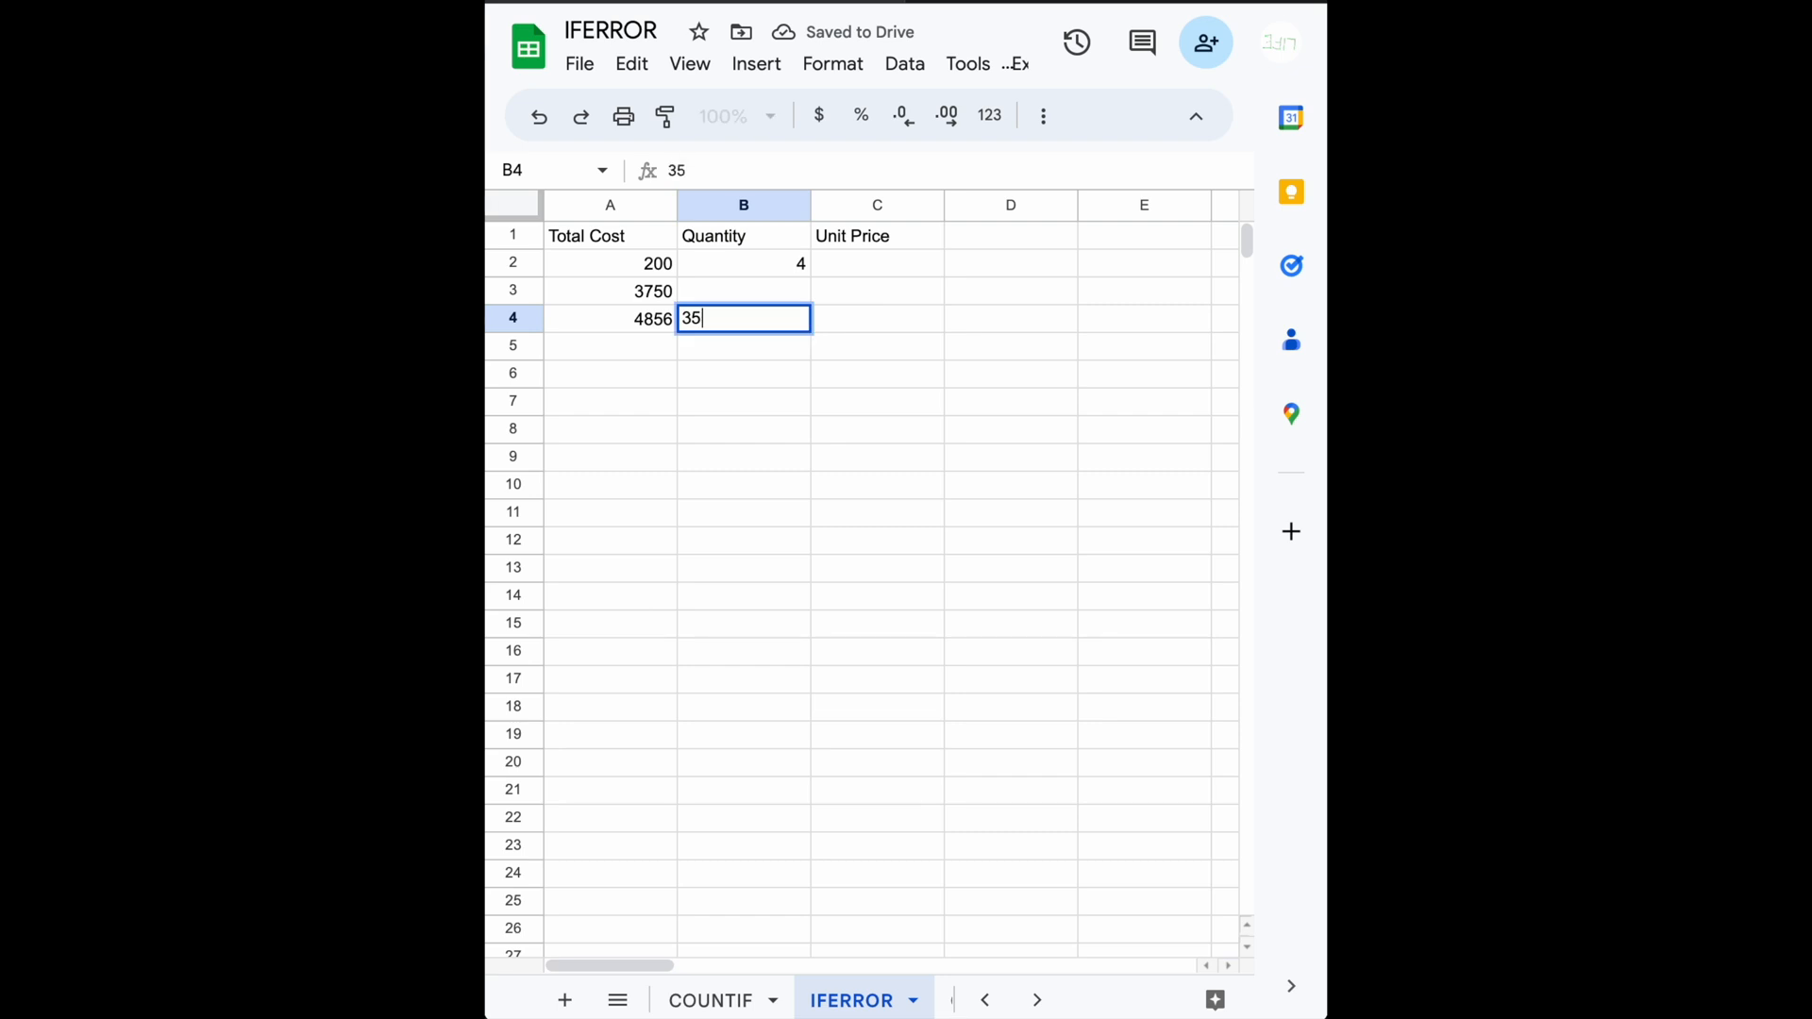
pyautogui.press('Tab')
# Step: Calculate the unit price in C2 with =A2/B2 and accept the suggested autofill of the formula for C3 and C4
pyautogui.click(876, 263)
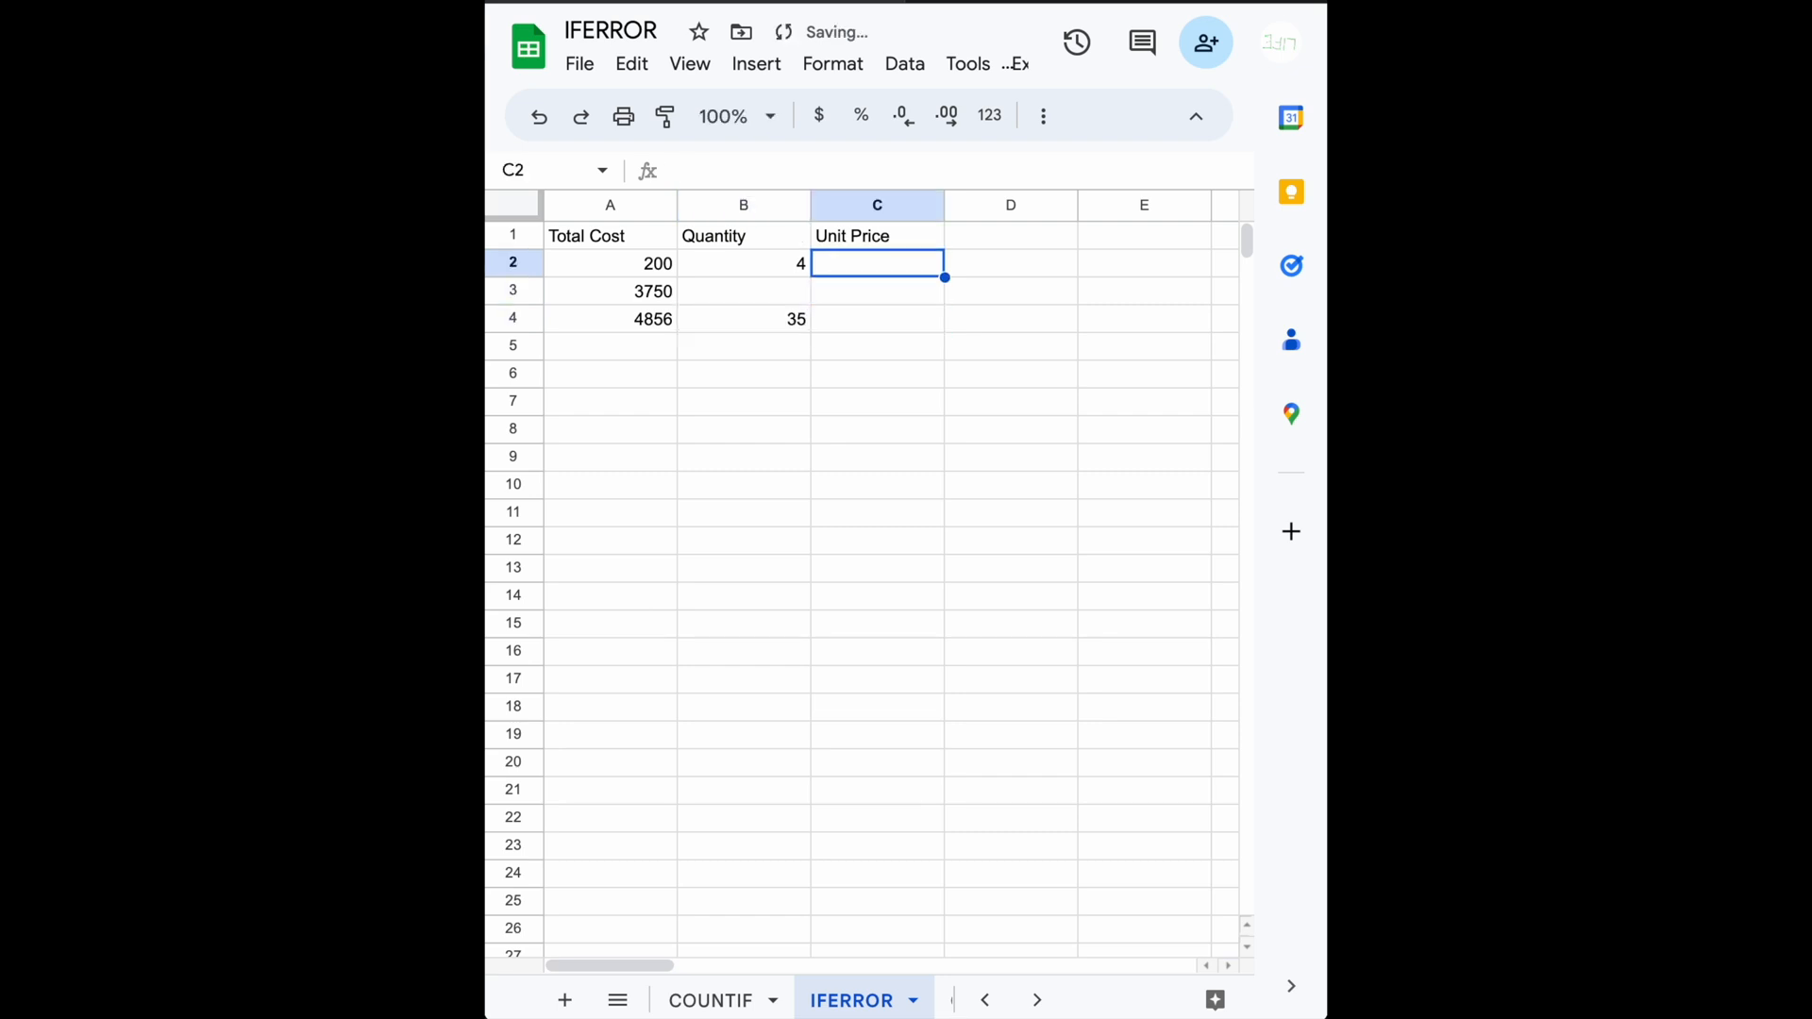
pyautogui.write('=')
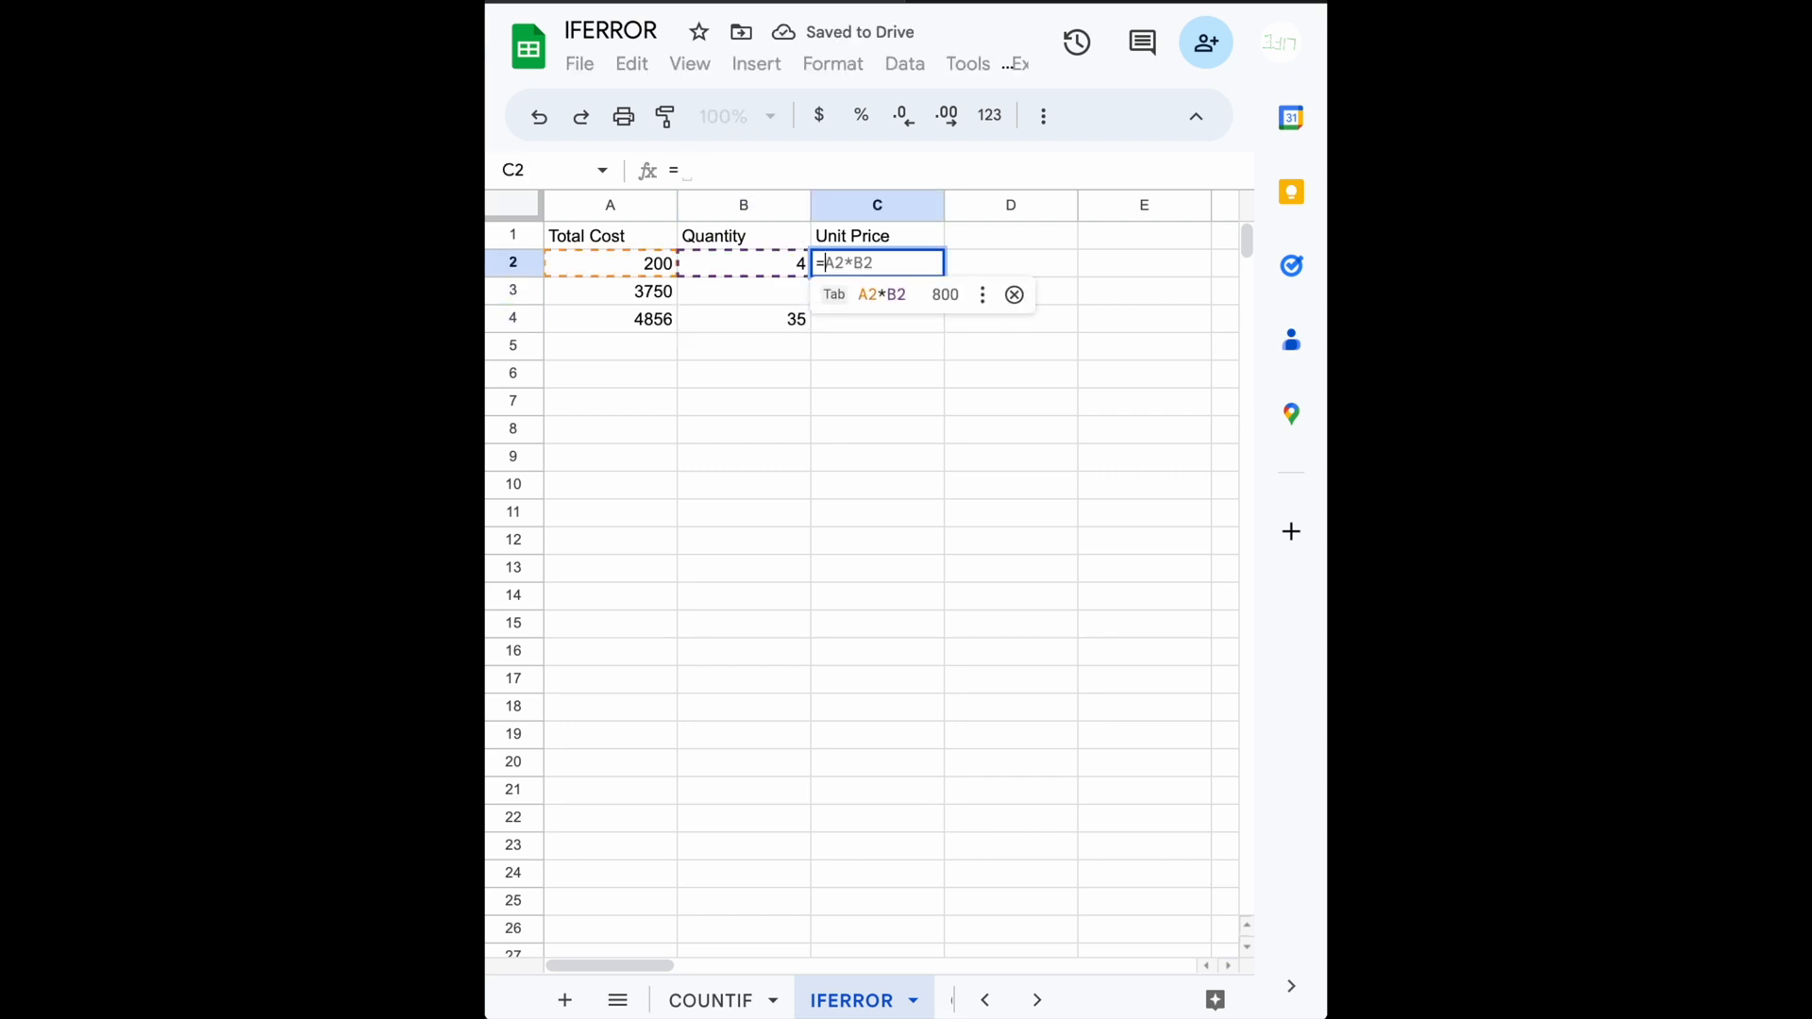
pyautogui.press('Left')
pyautogui.press('Left')
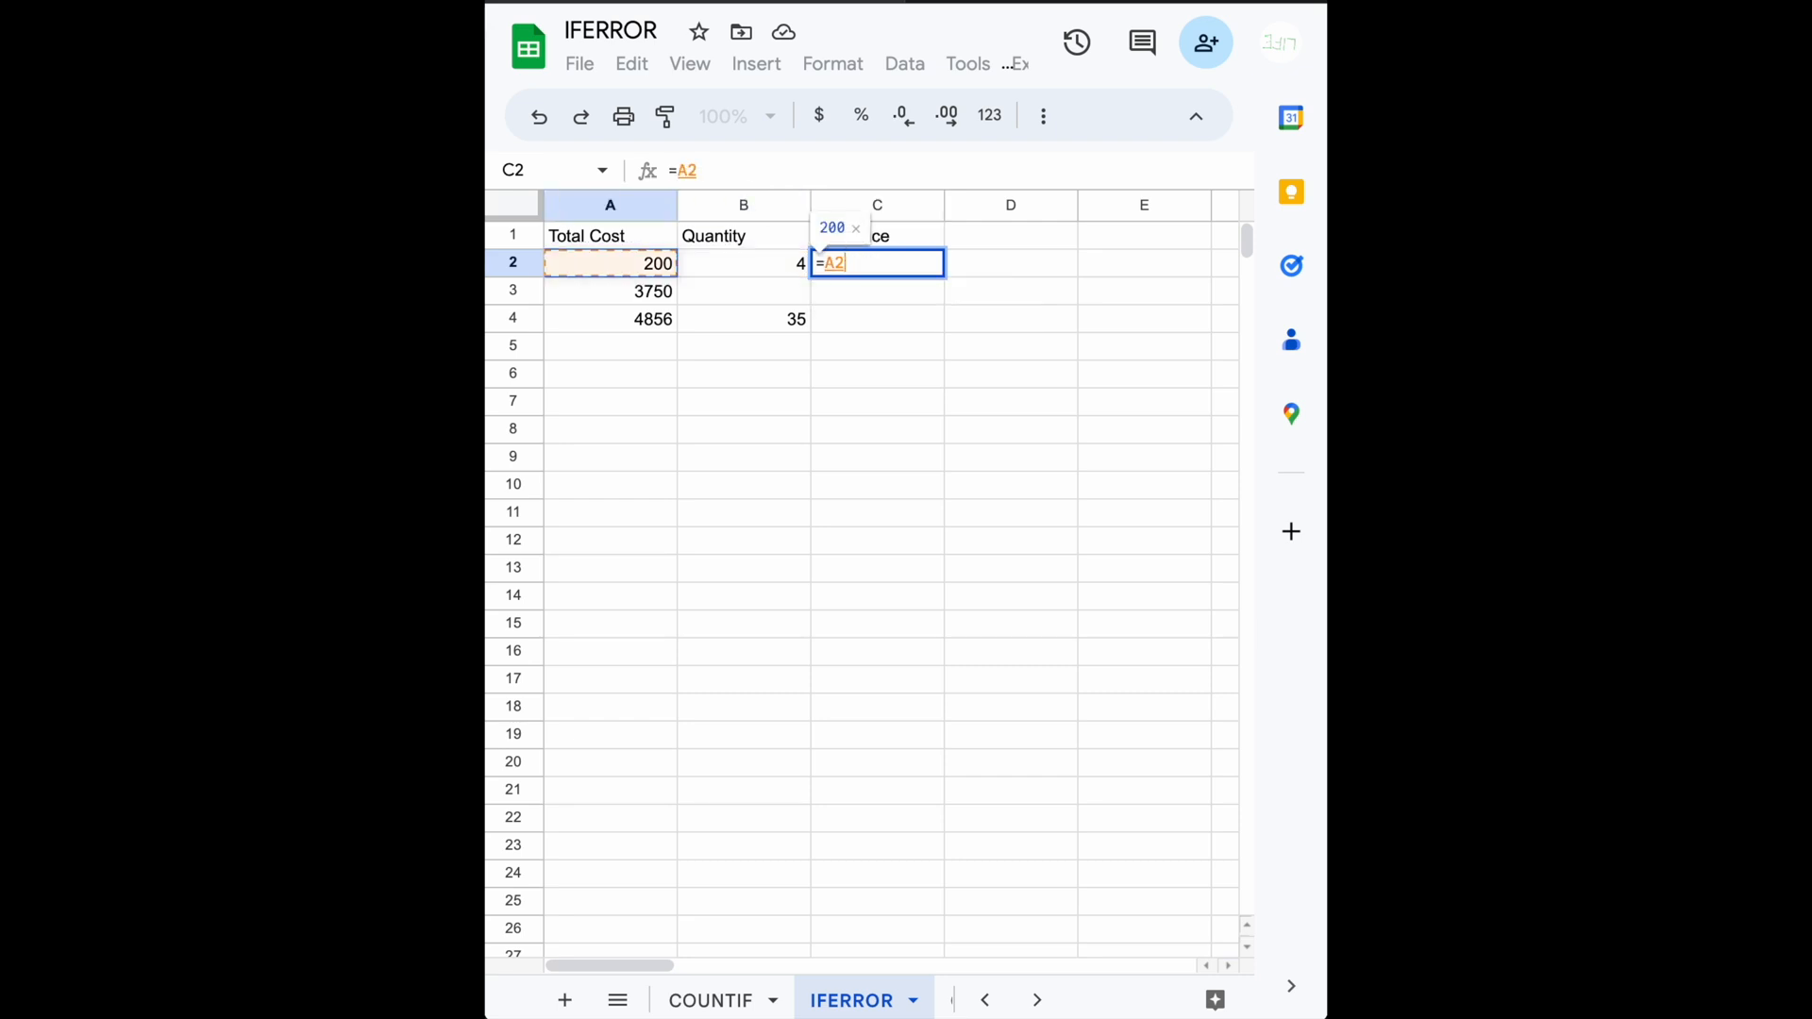
pyautogui.write('/')
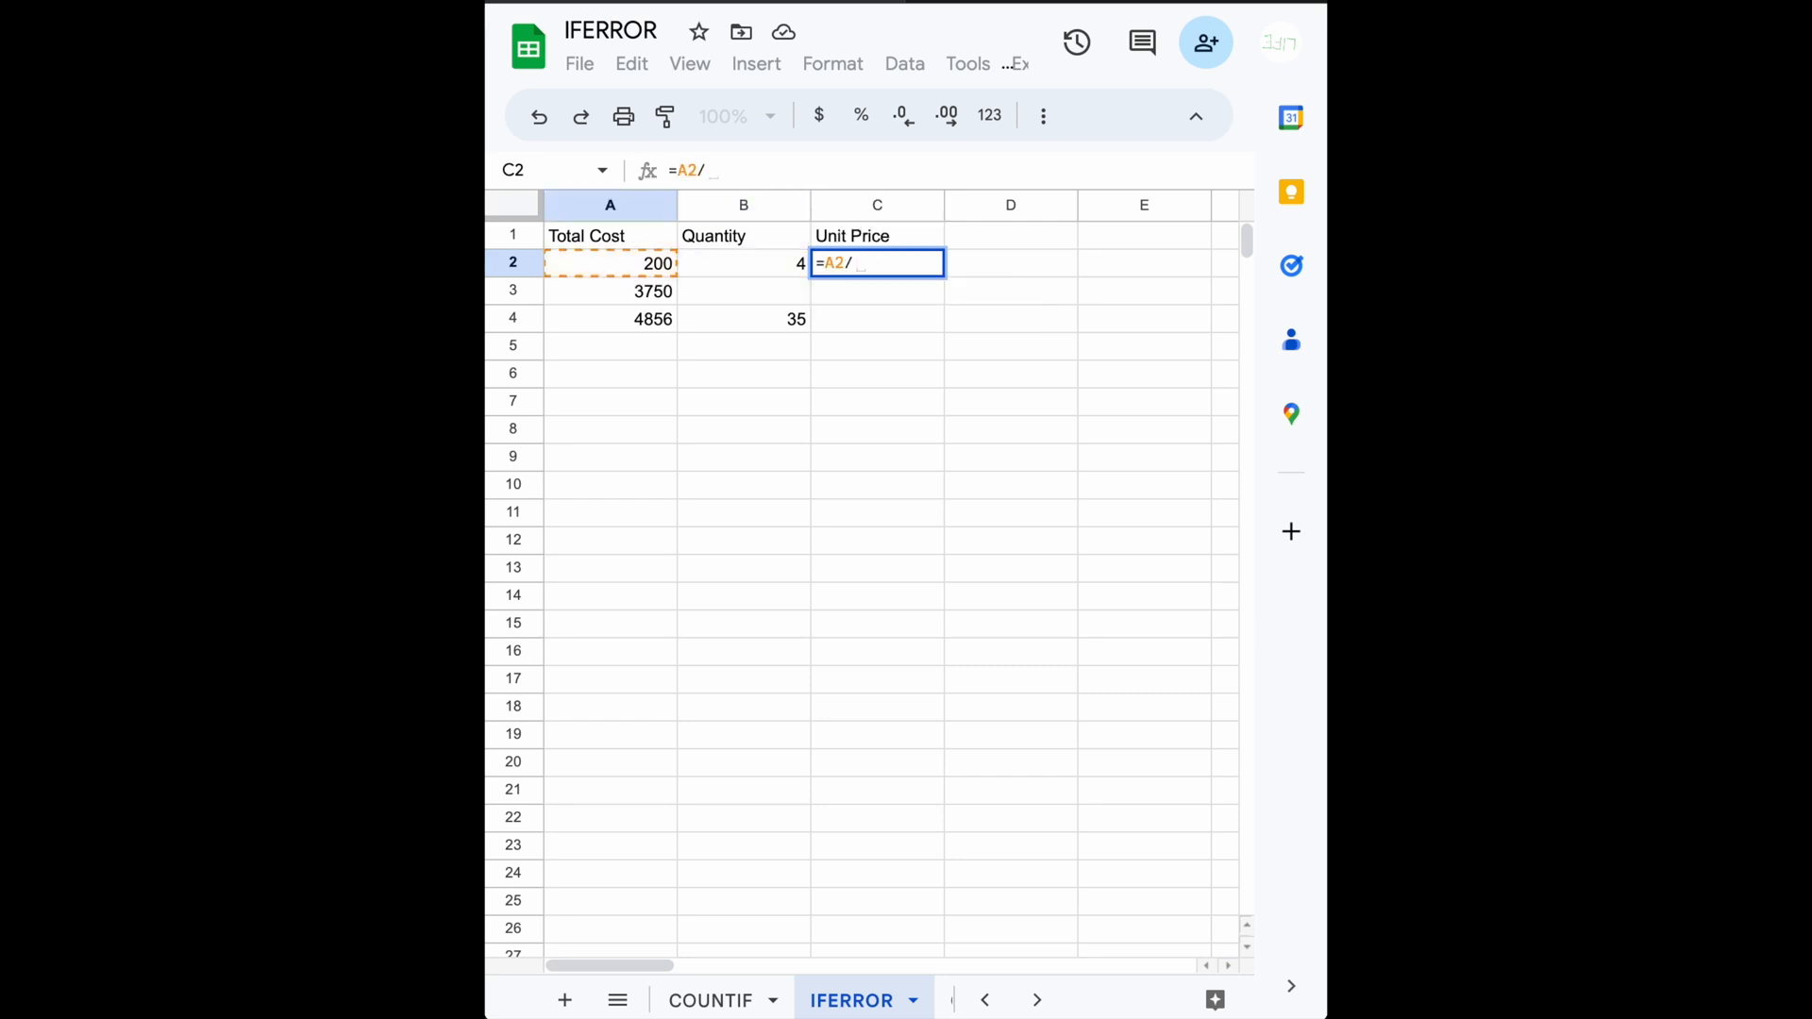
pyautogui.press('Left')
pyautogui.press('Left')
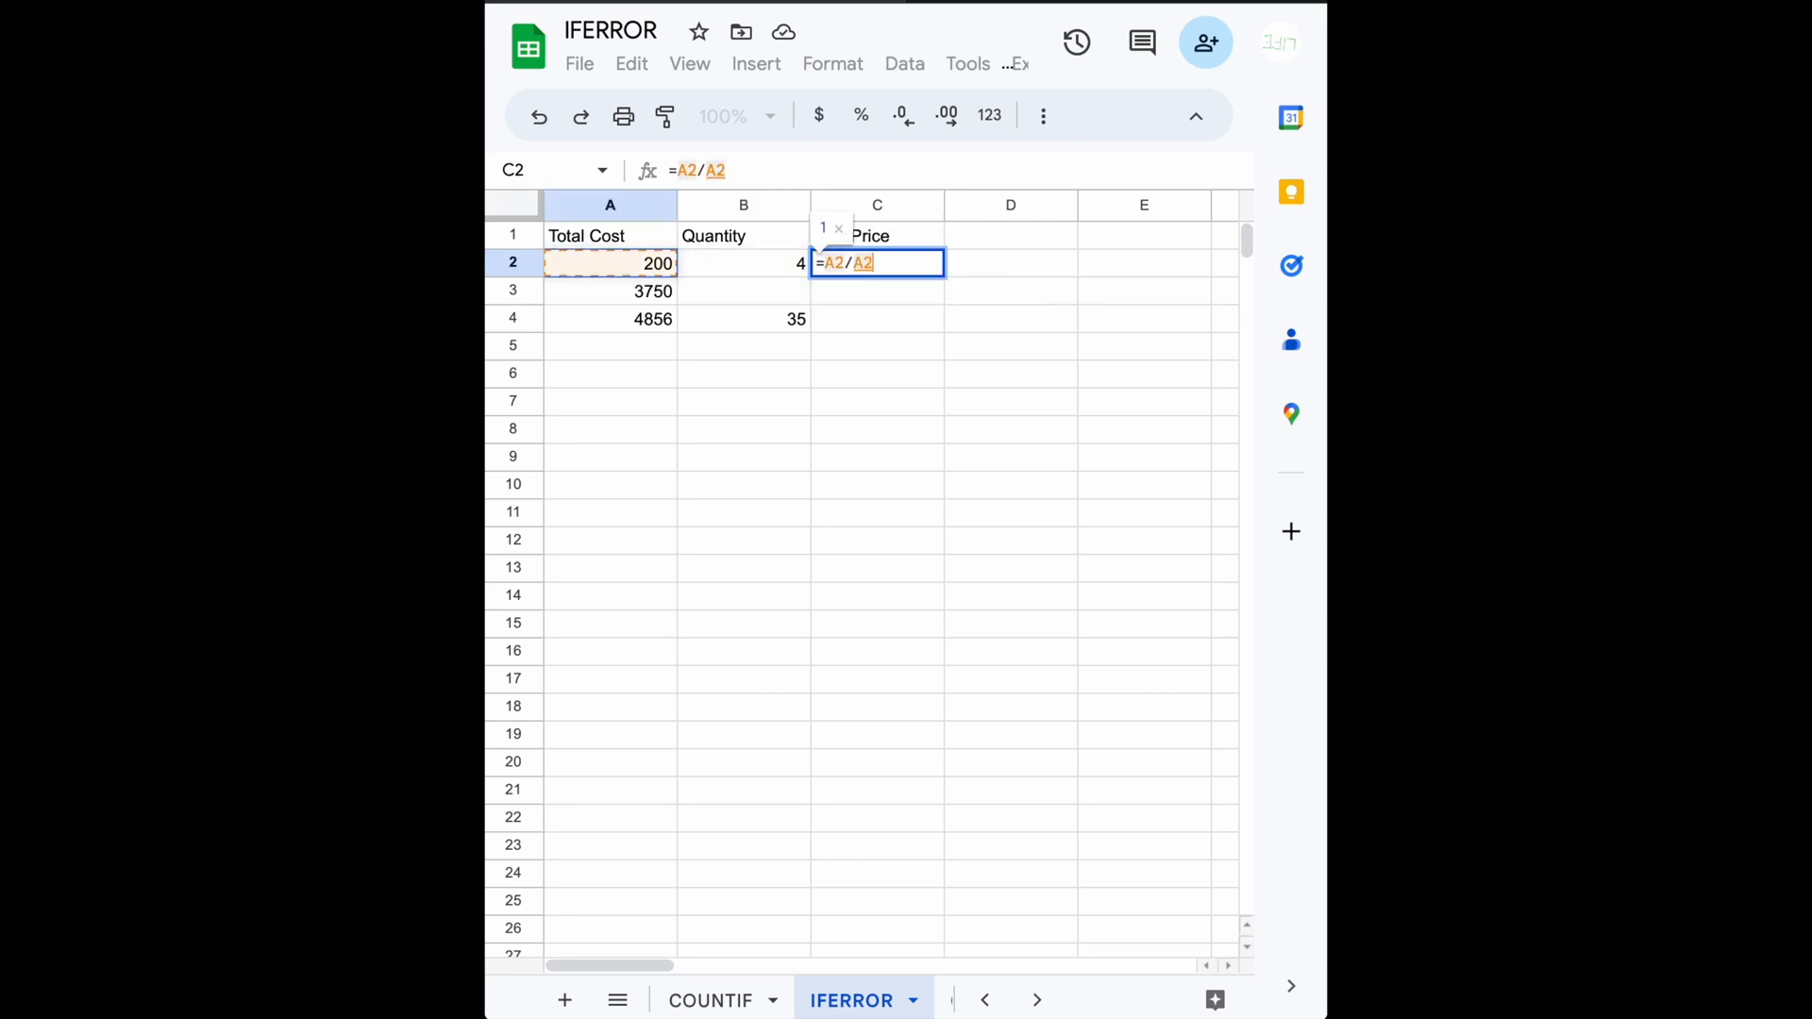
pyautogui.press('Right')
pyautogui.press('Return')
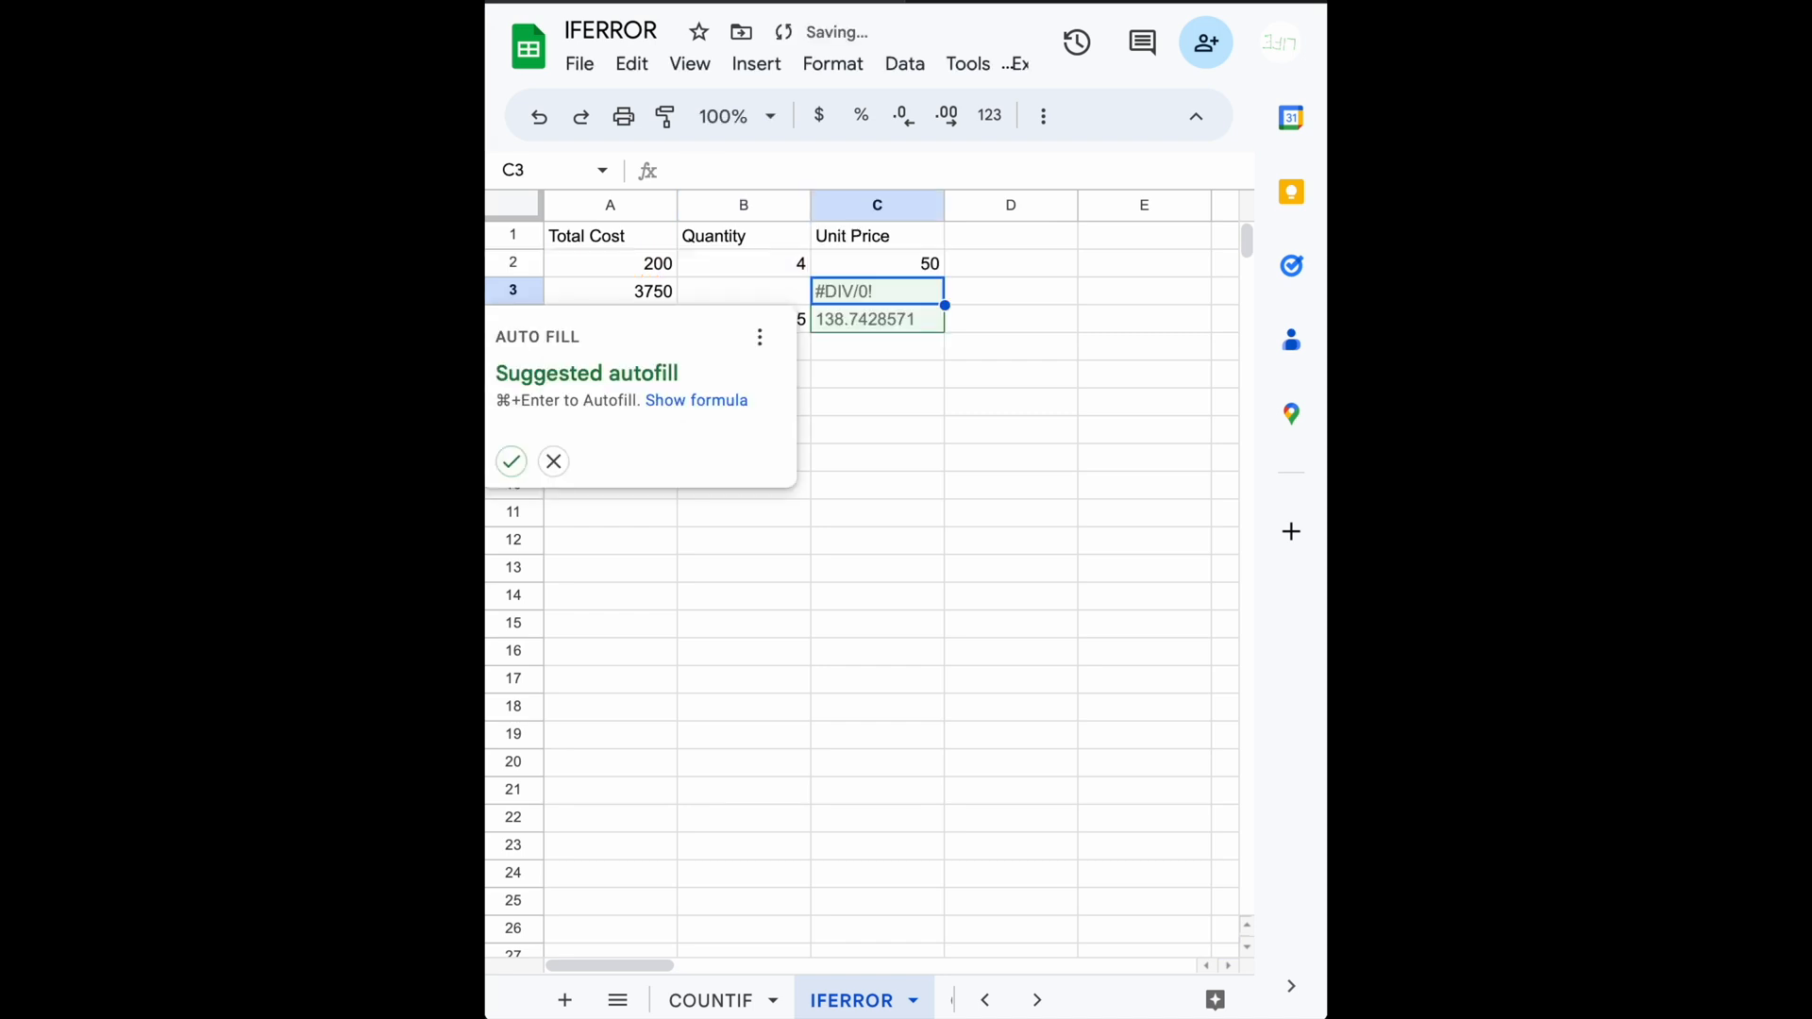
pyautogui.click(511, 460)
pyautogui.moveTo(904, 300)
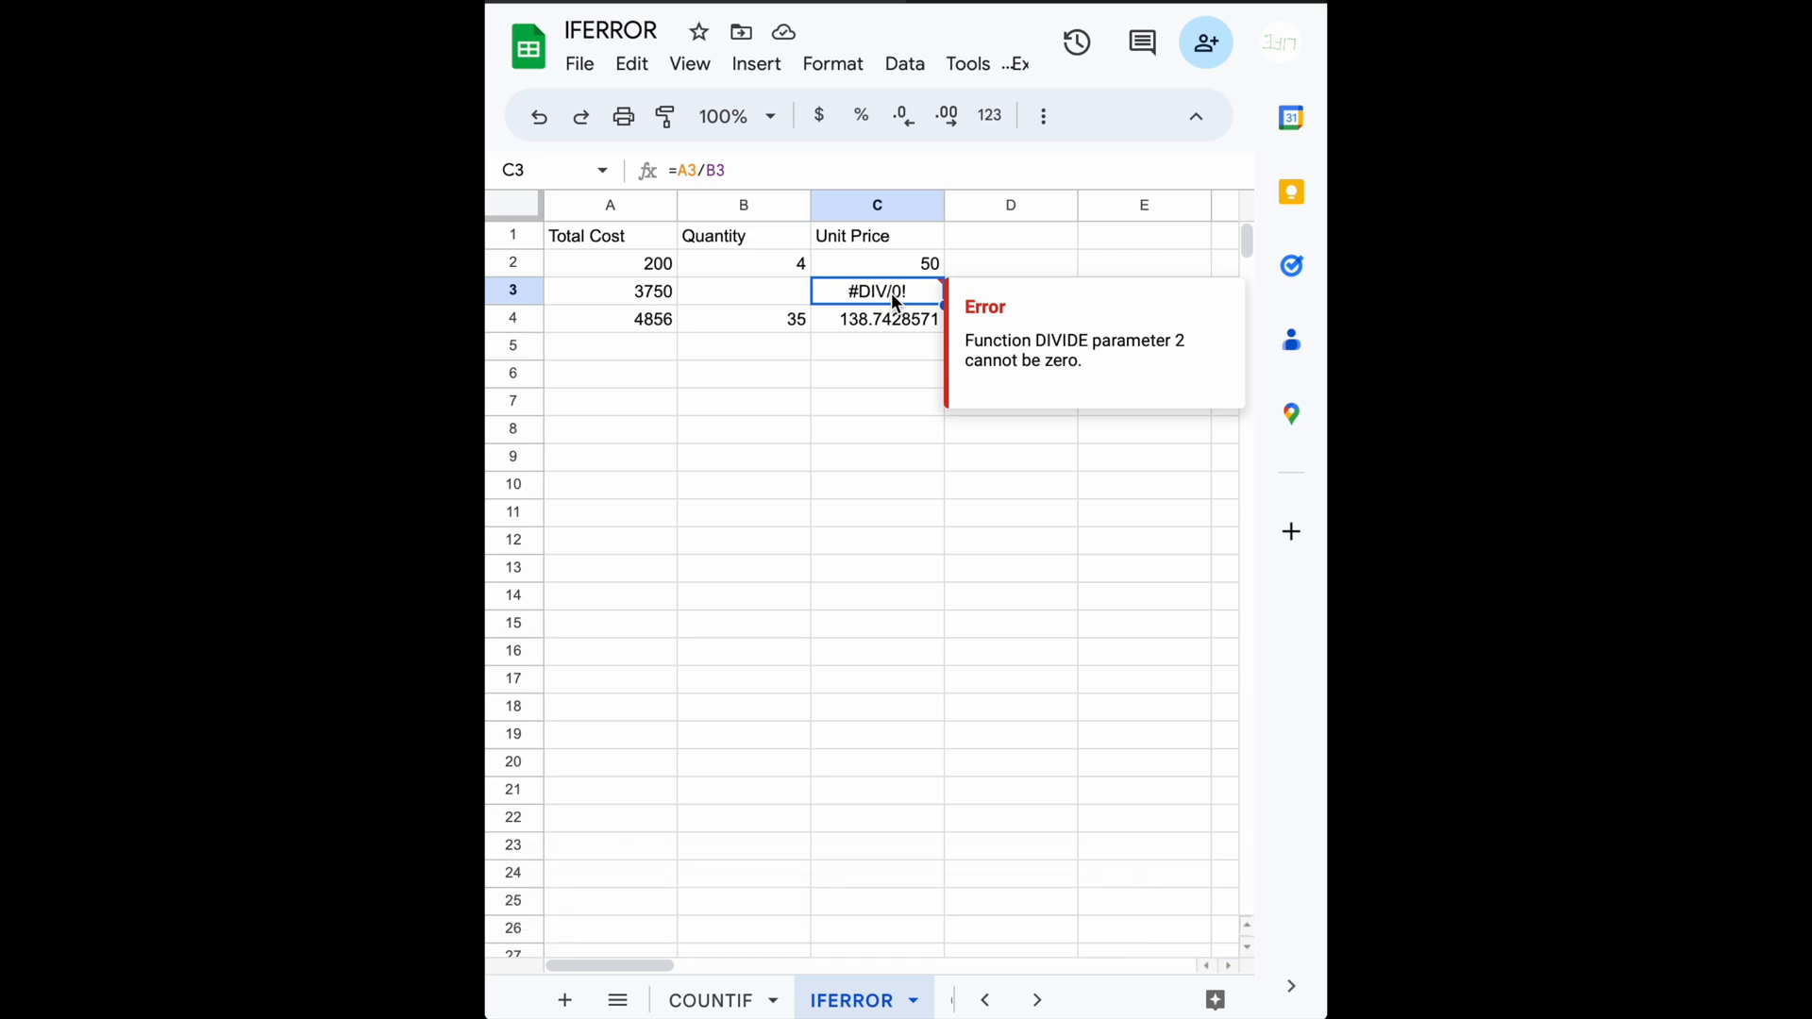
# Step: Format the Unit Price column C to show two decimal places
pyautogui.click(771, 302)
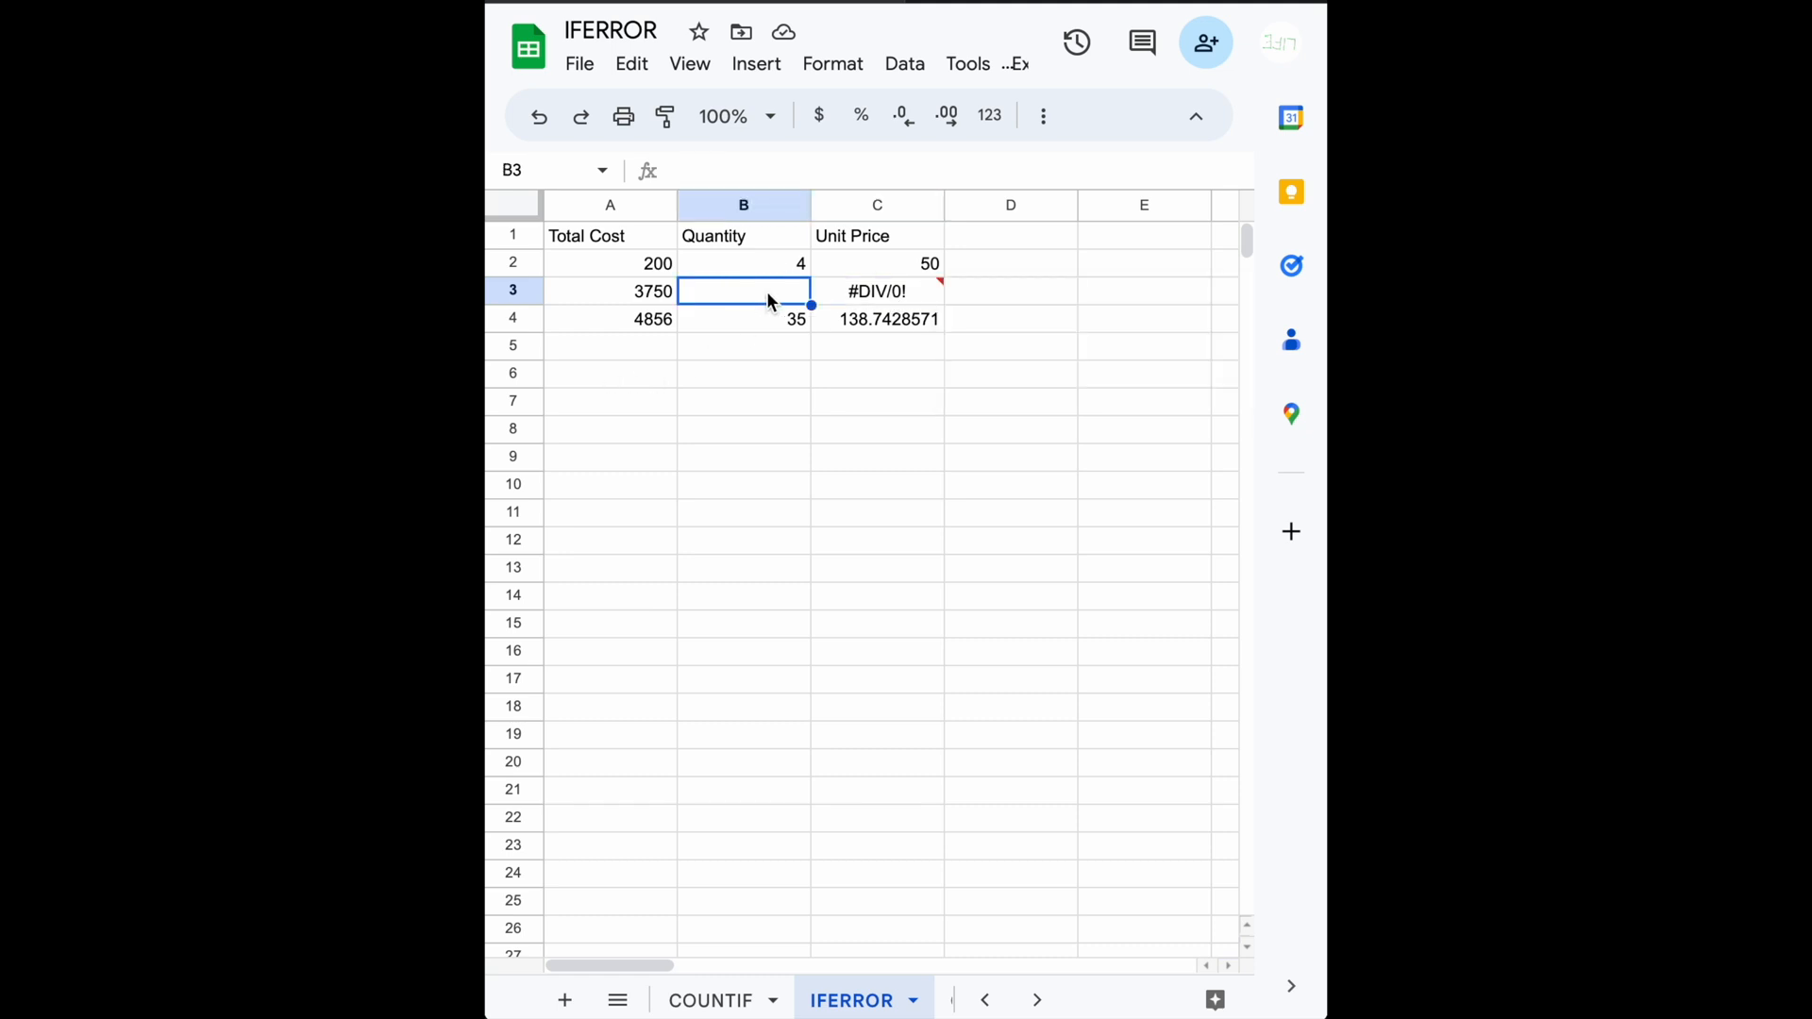
pyautogui.click(880, 298)
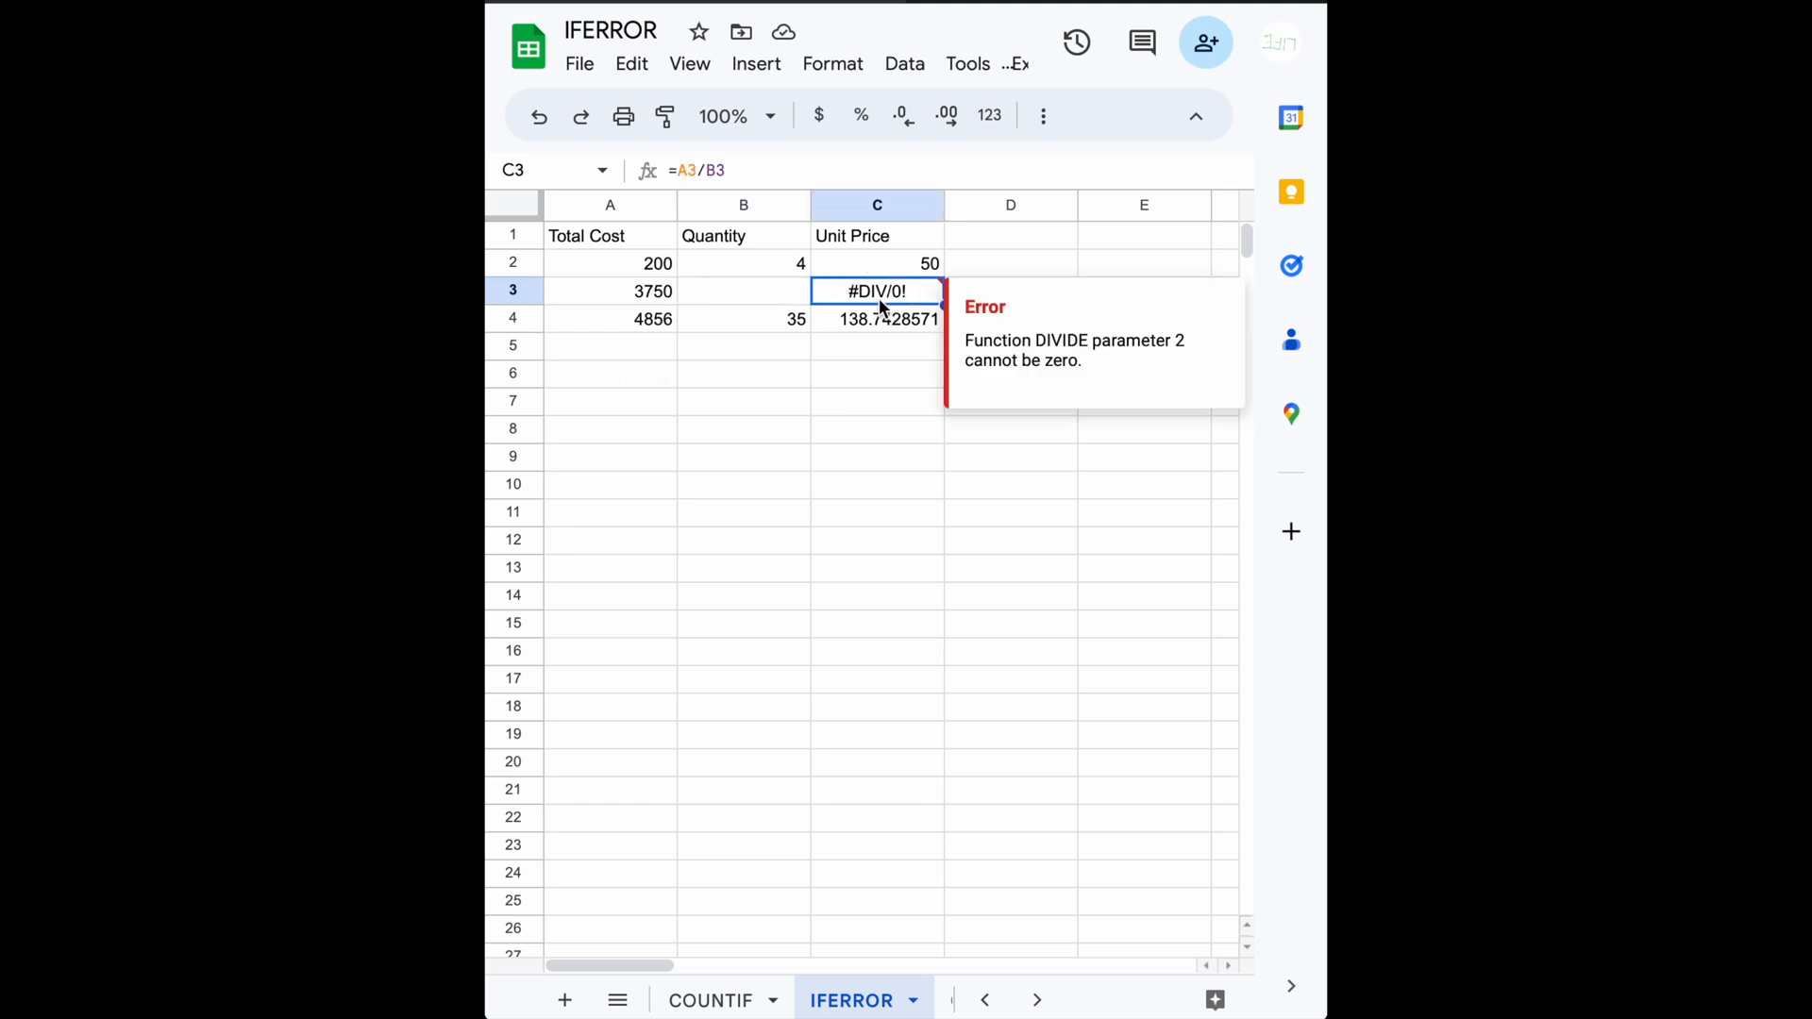
pyautogui.click(863, 200)
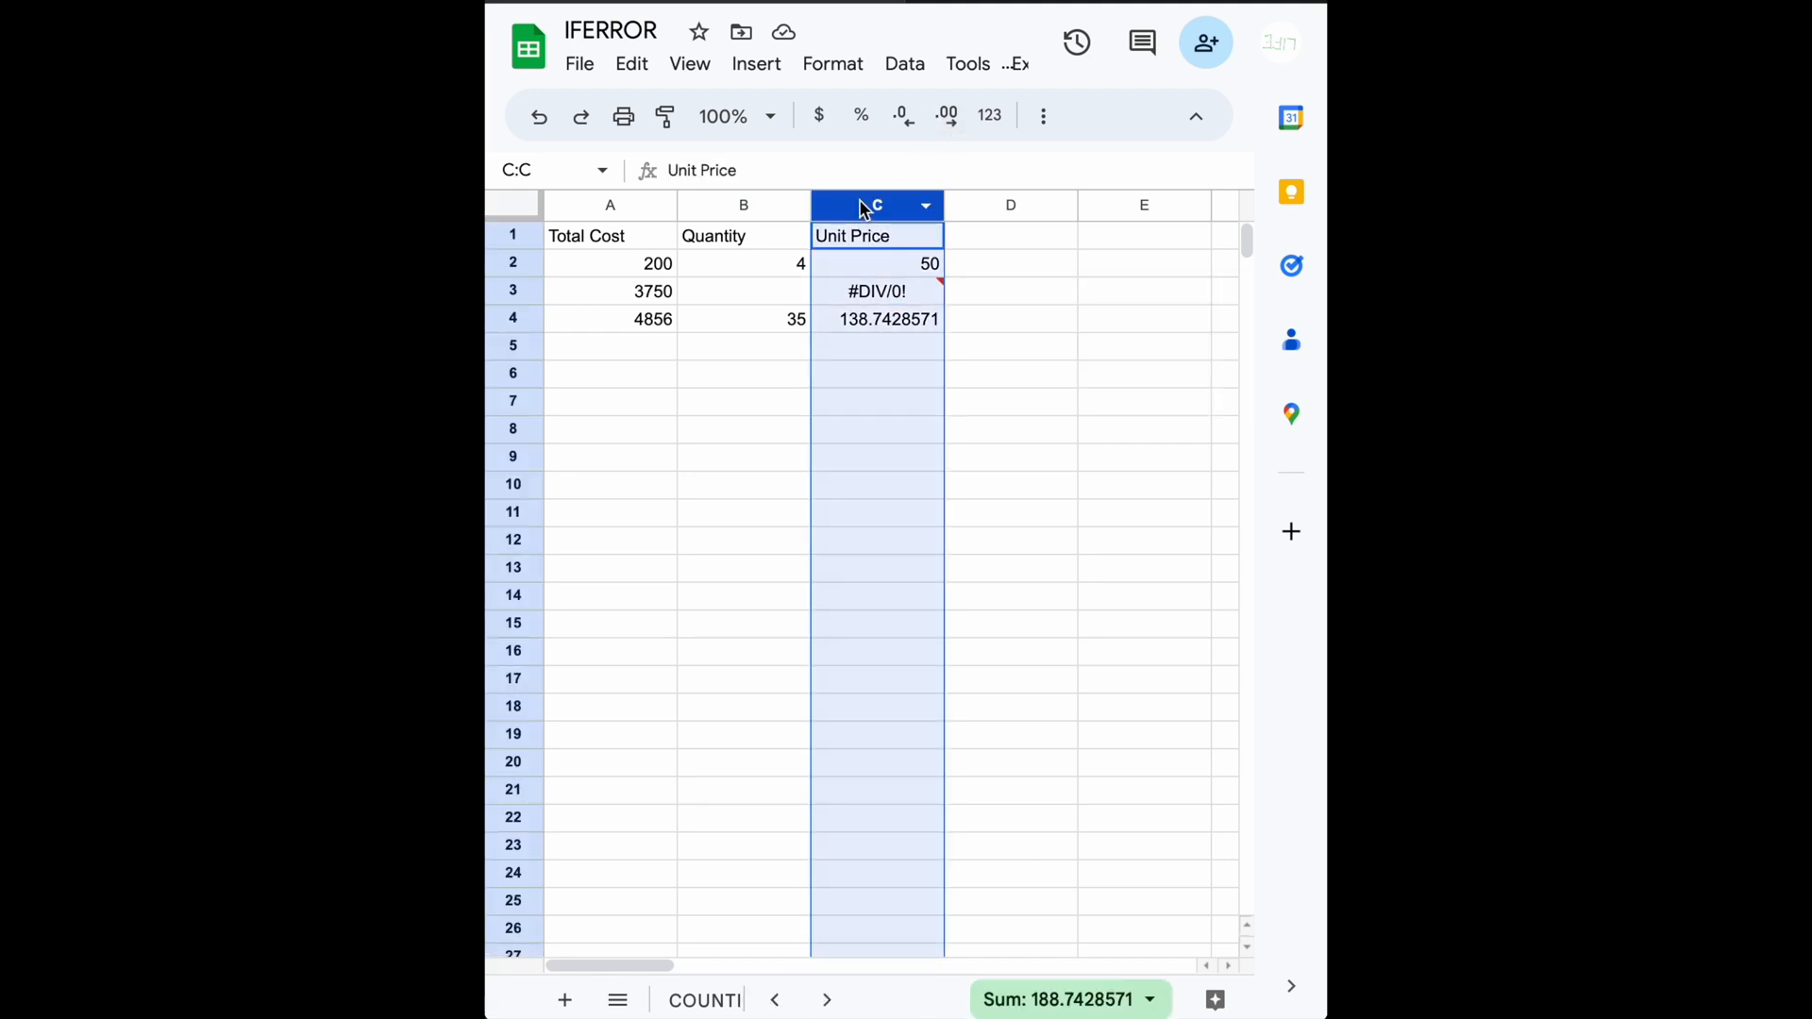
pyautogui.click(906, 121)
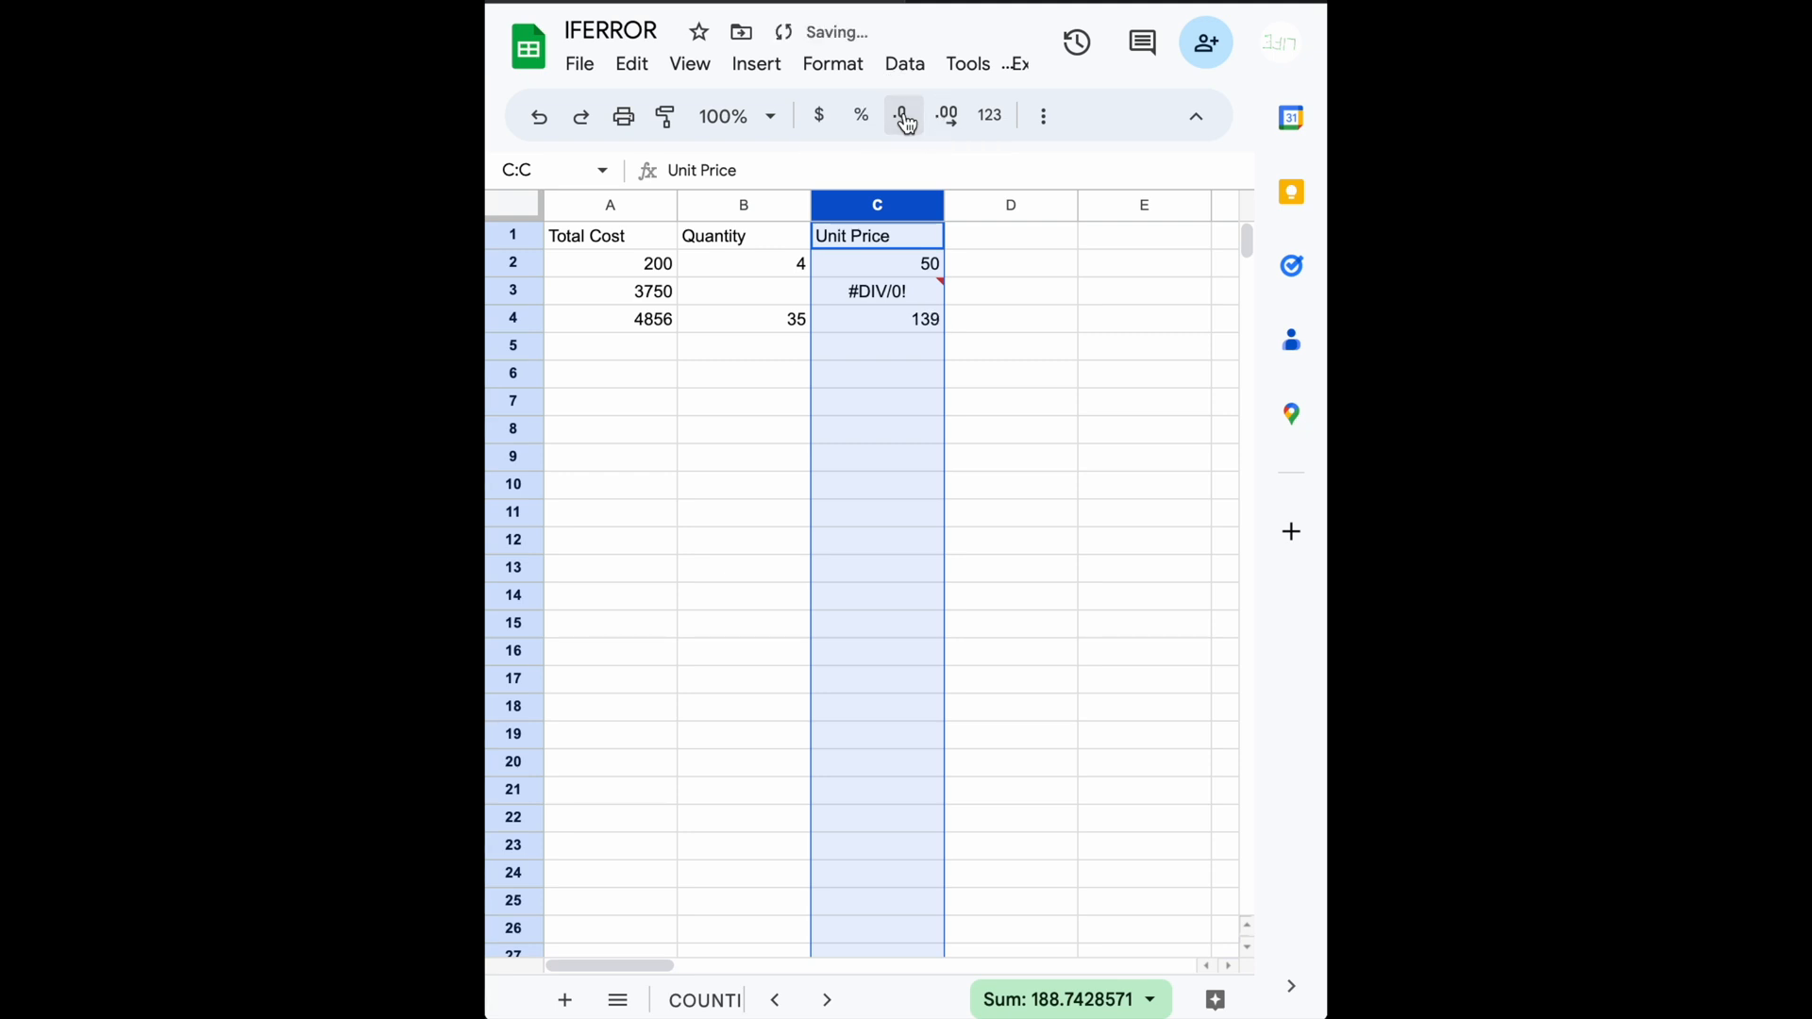
pyautogui.click(943, 123)
pyautogui.click(943, 123)
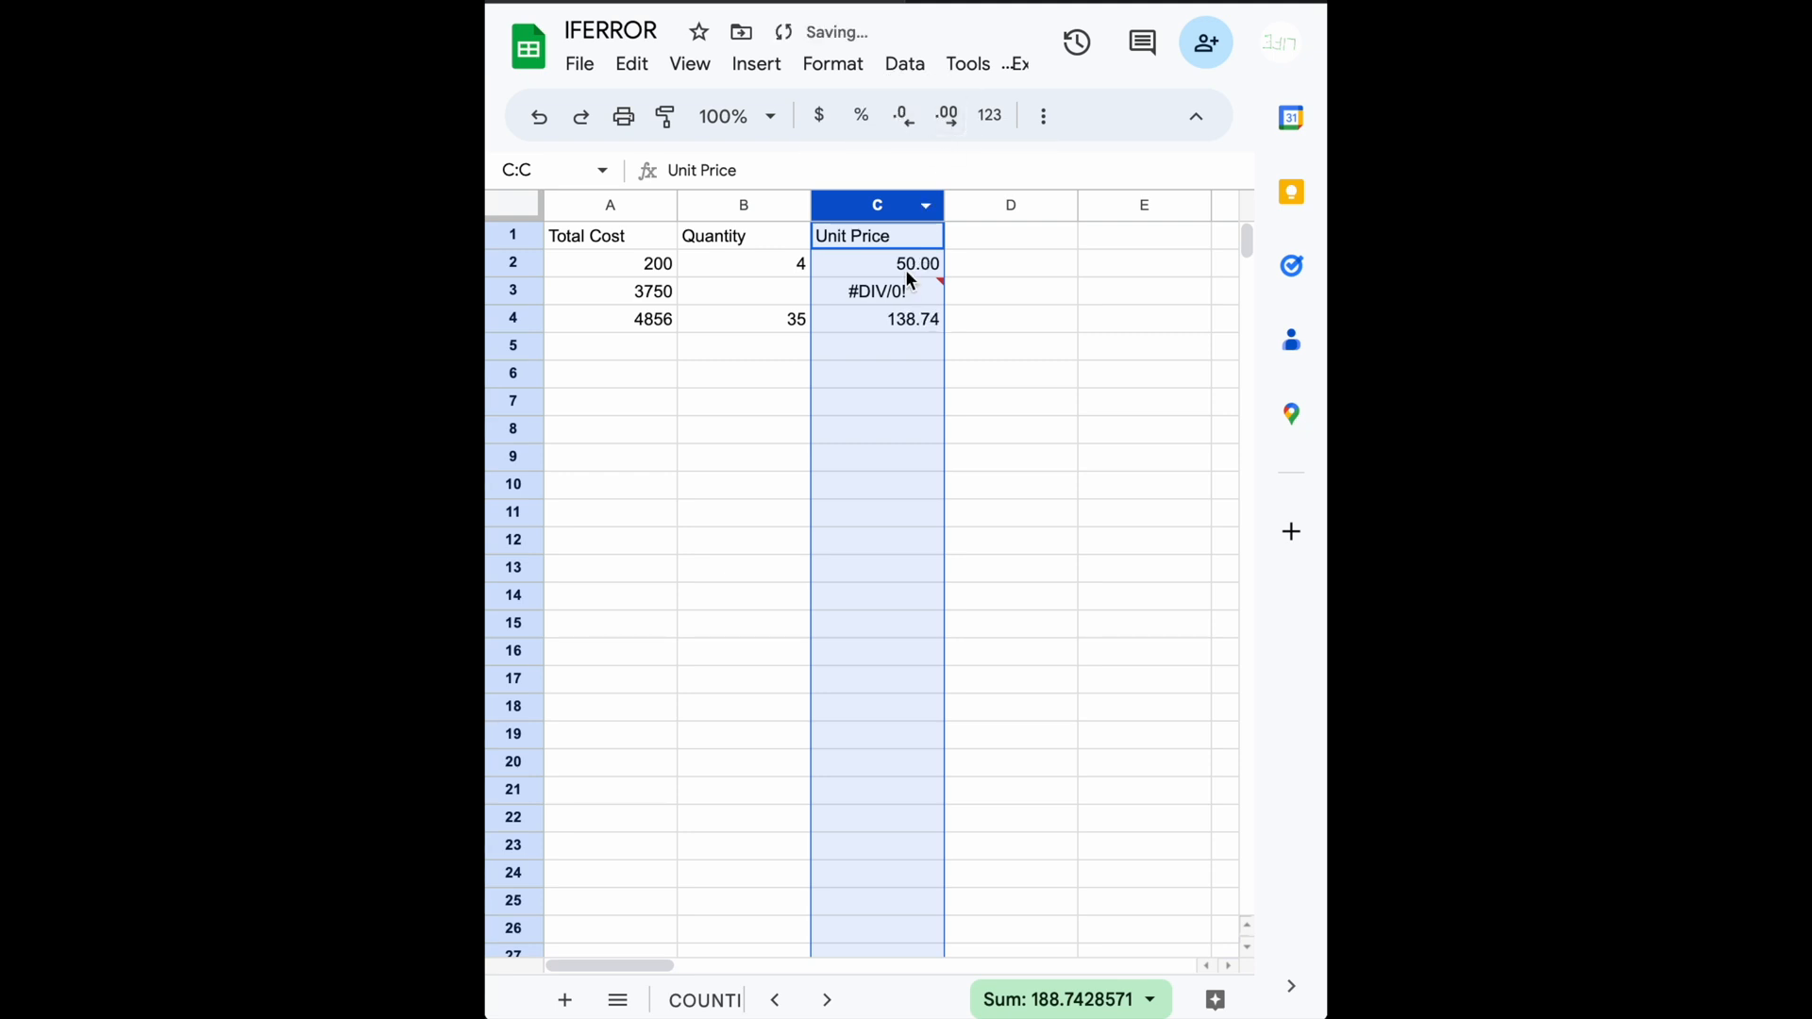
pyautogui.click(870, 372)
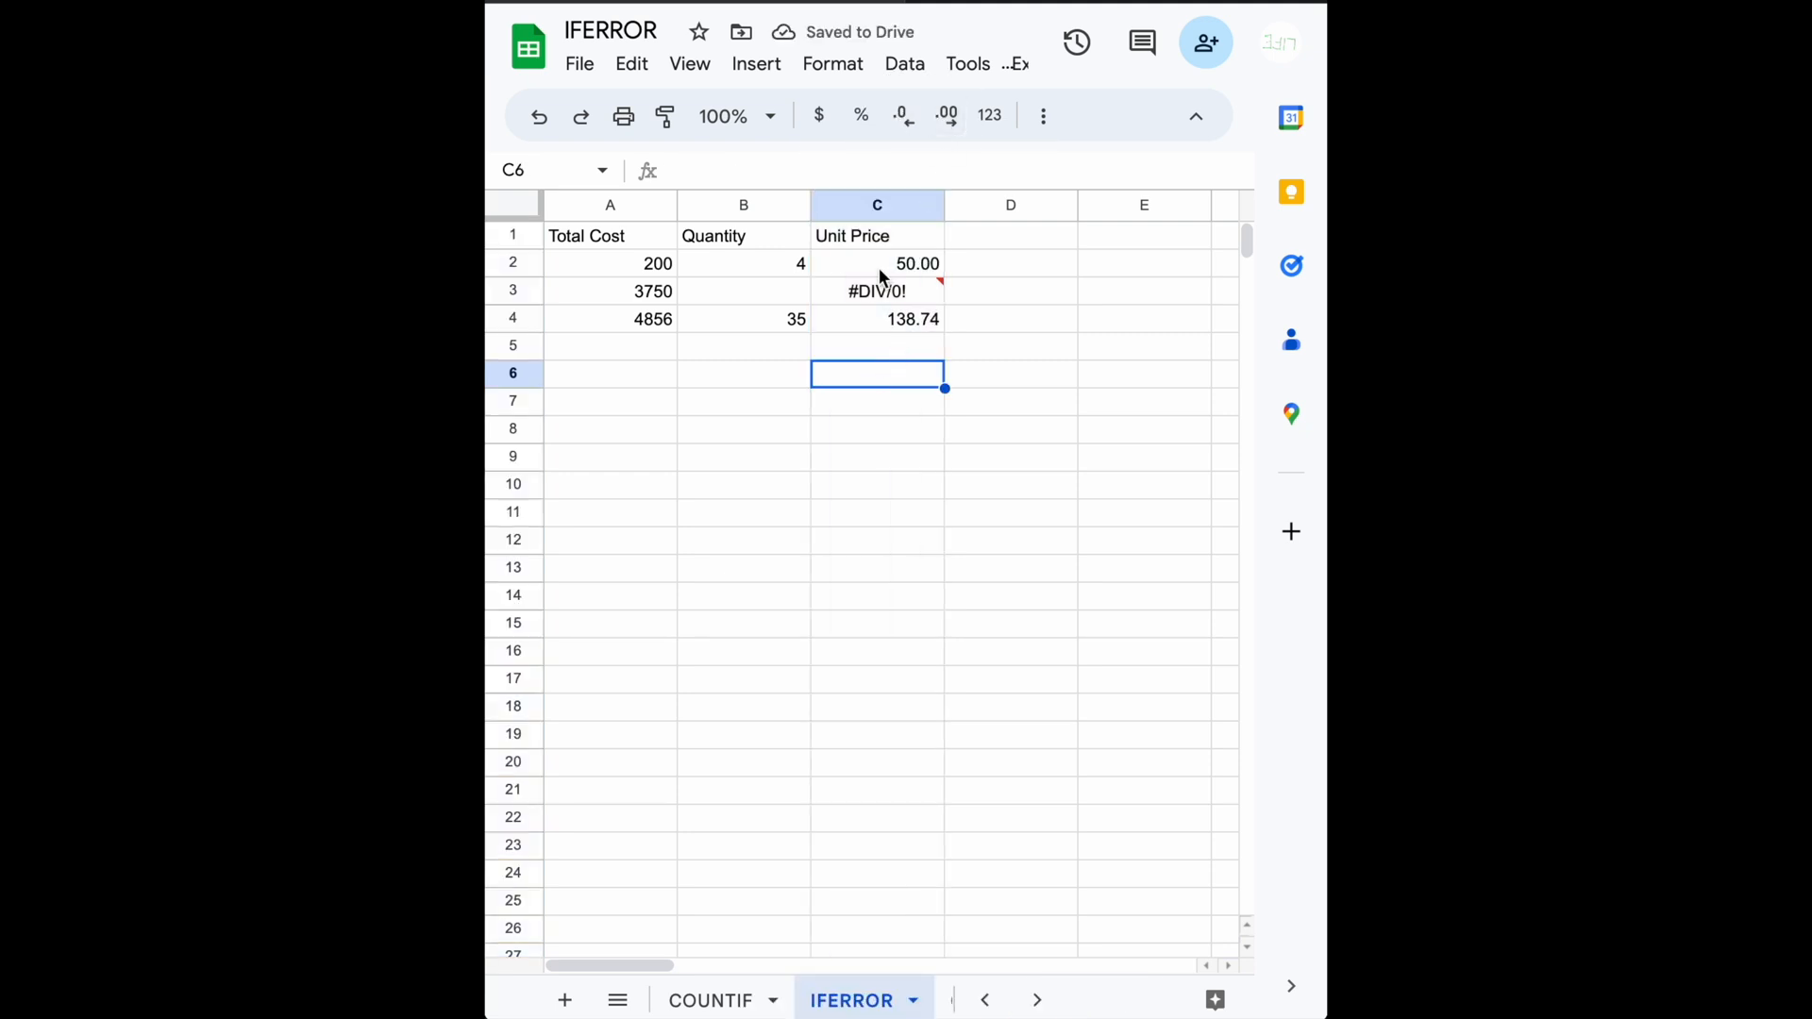
# Step: Remove the division formula from C3, leaving the cell blank
pyautogui.click(882, 292)
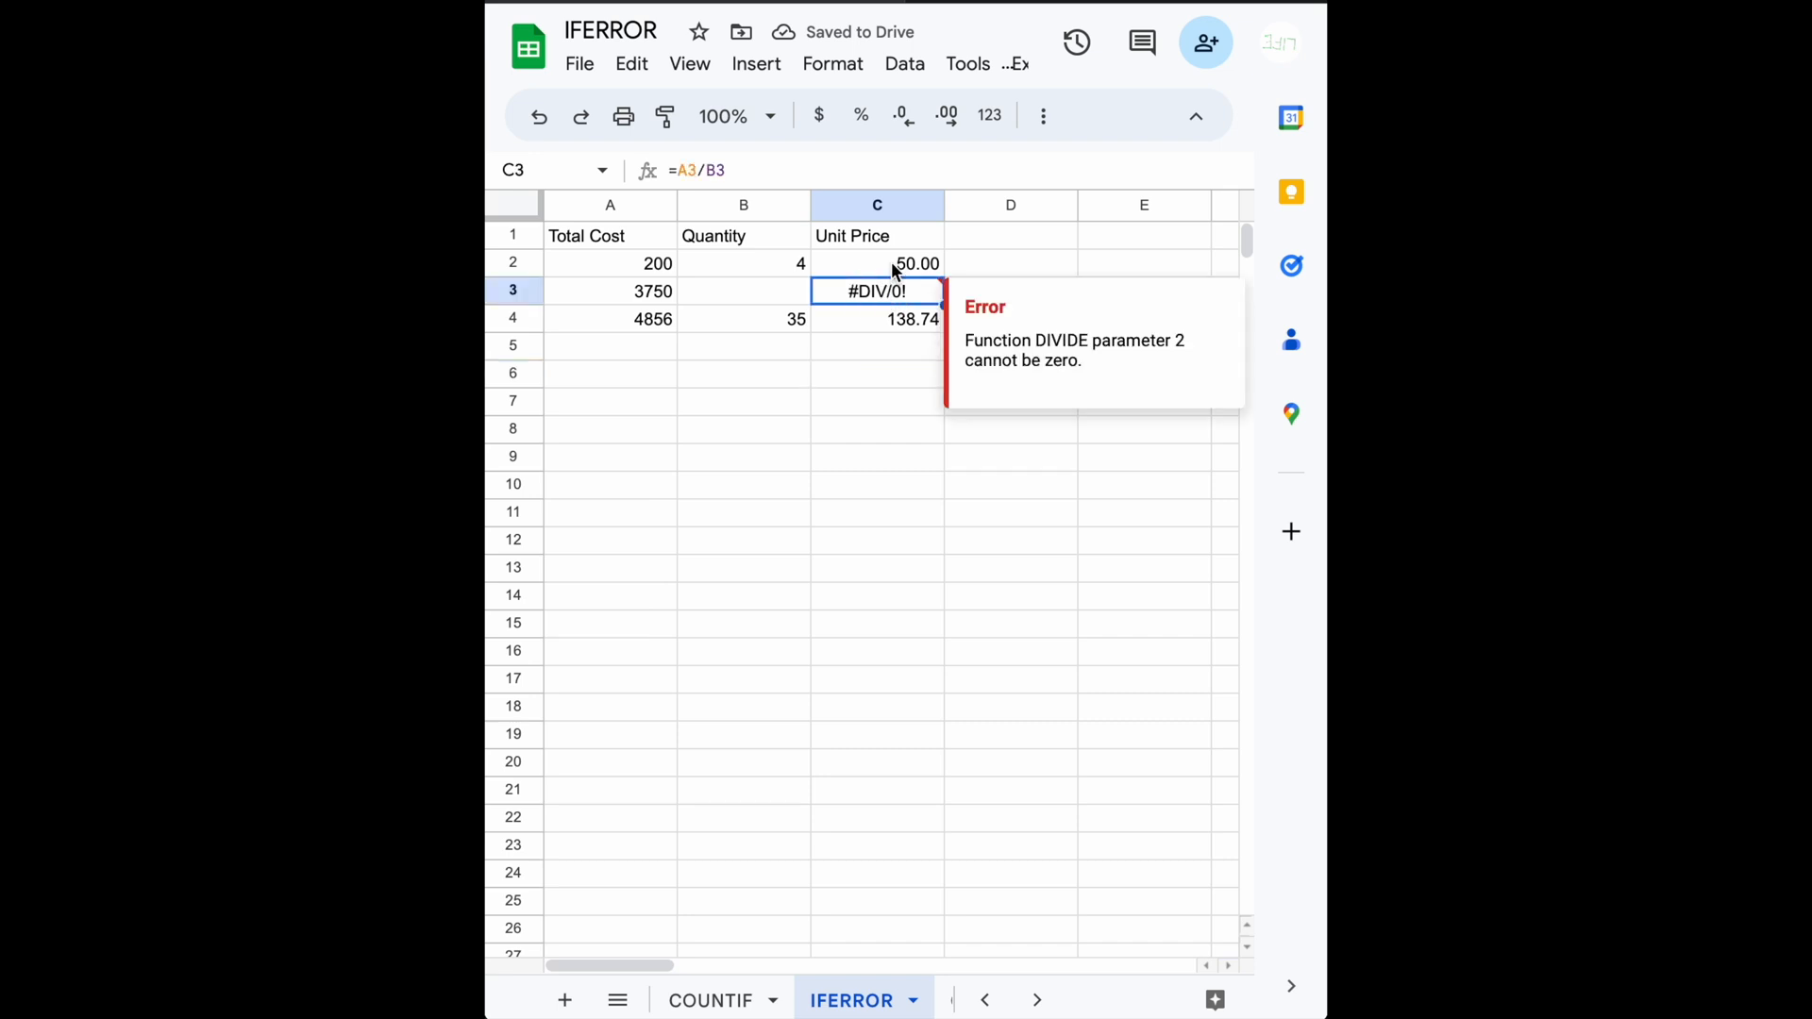
pyautogui.click(896, 269)
pyautogui.click(885, 294)
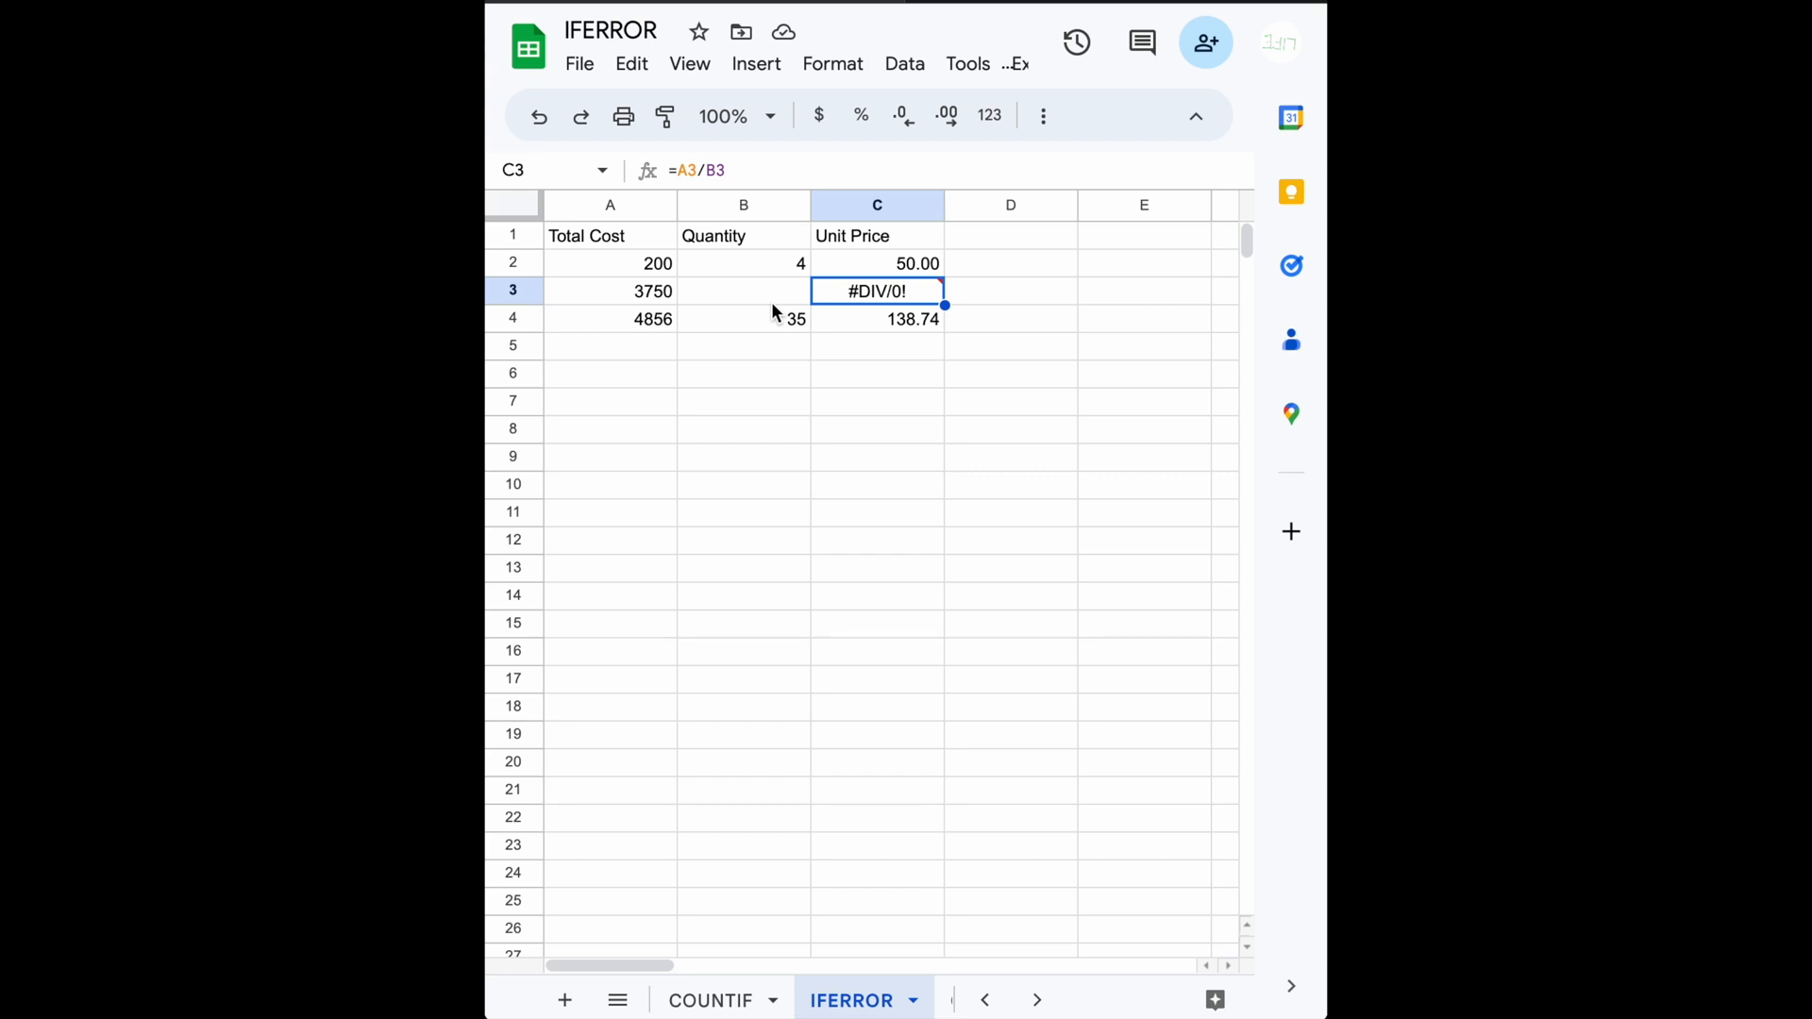
pyautogui.doubleClick(883, 291)
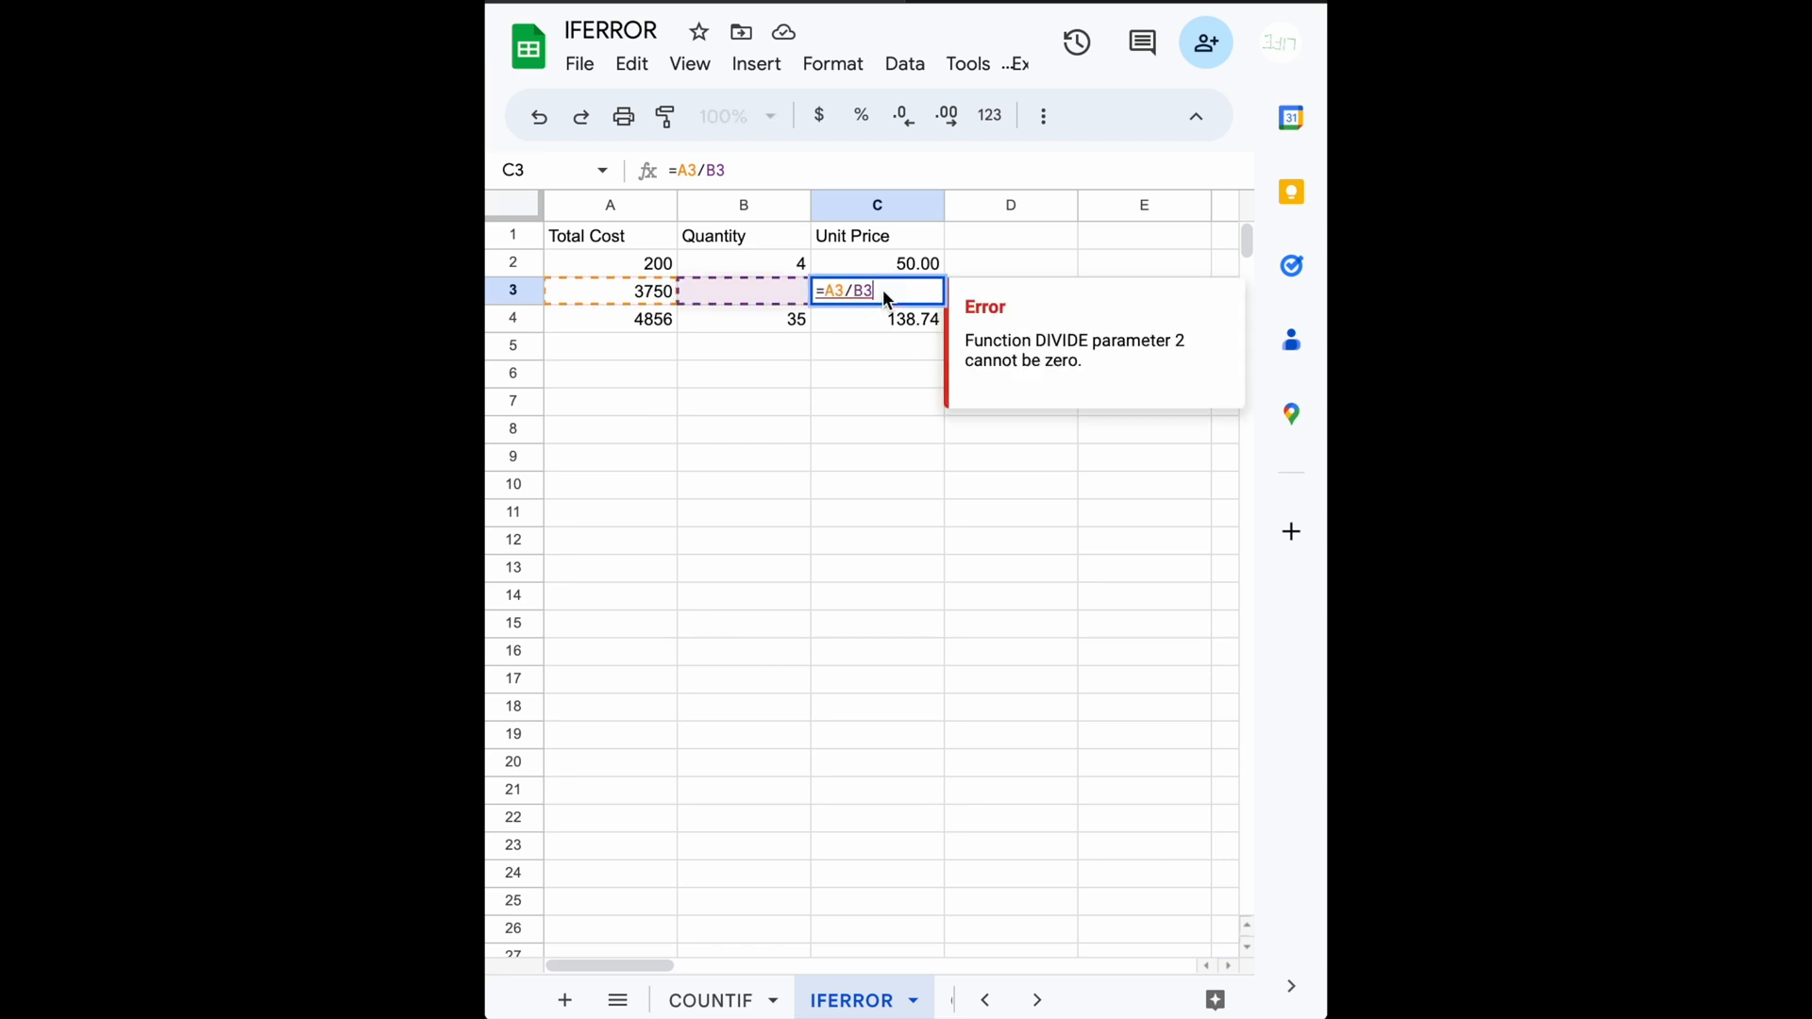
pyautogui.press('BackSpace')
pyautogui.press('BackSpace')
pyautogui.press('BackSpace')
pyautogui.press('BackSpace')
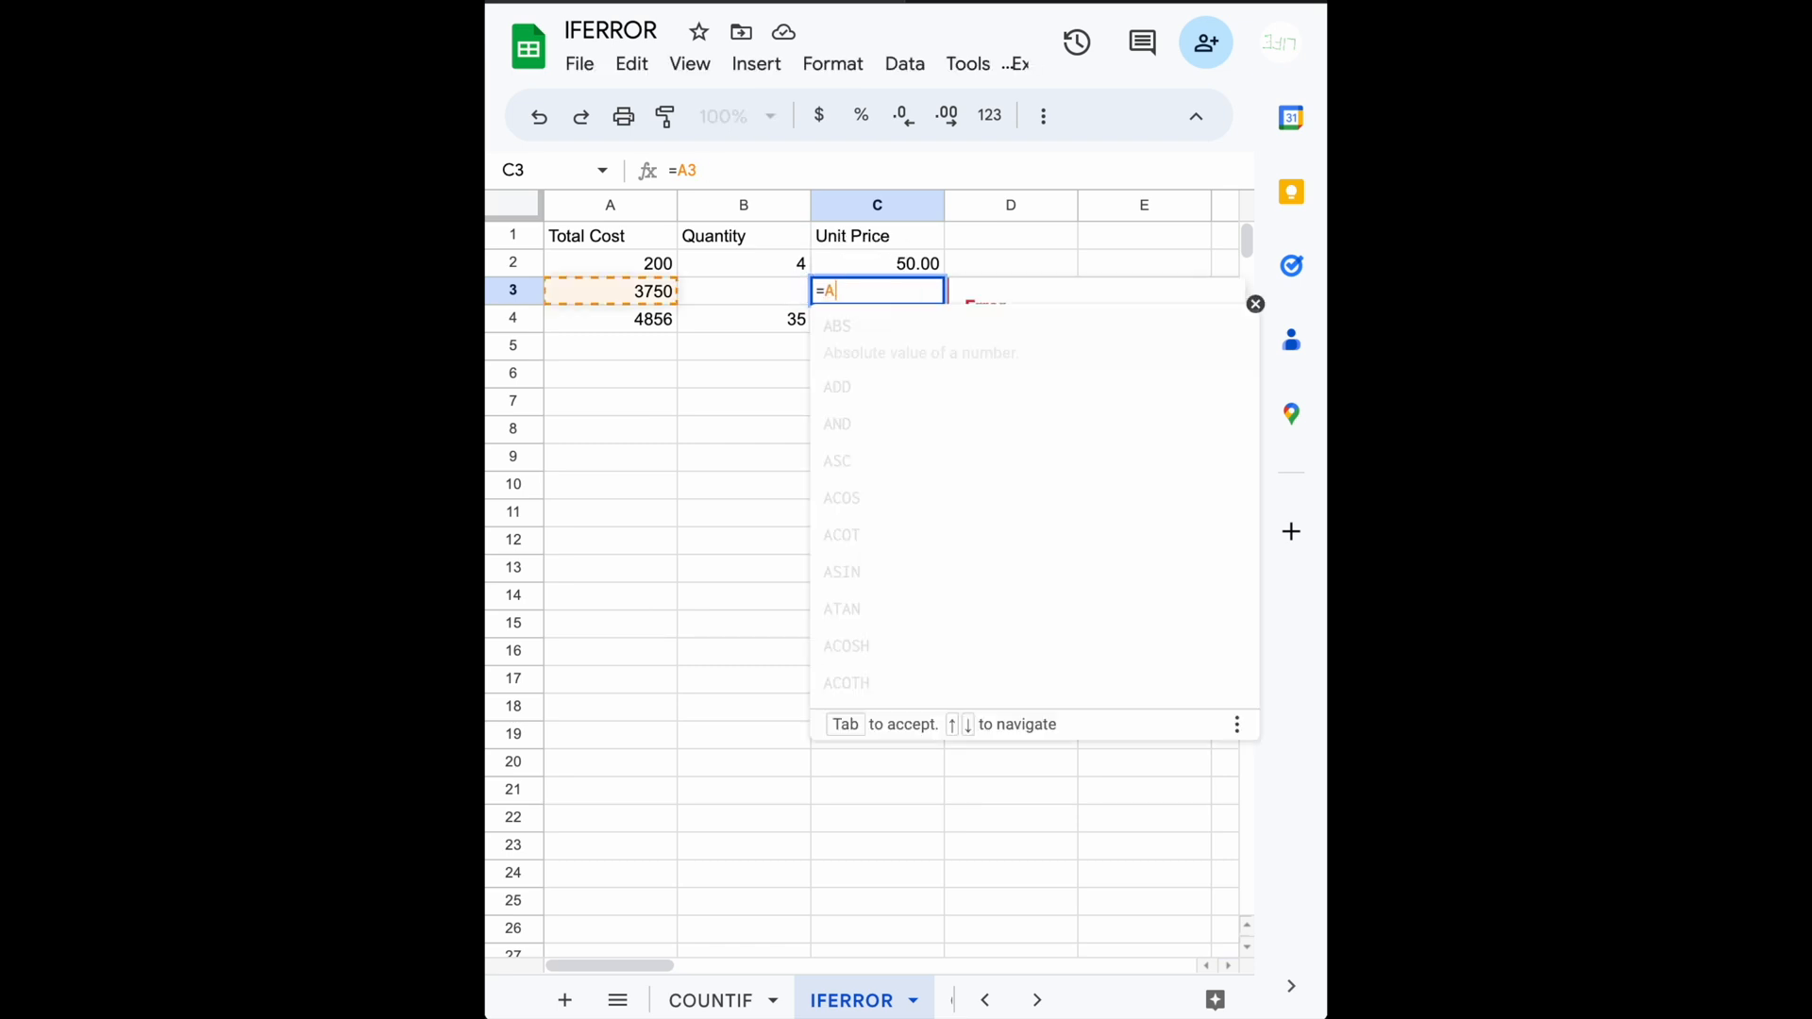
pyautogui.press('BackSpace')
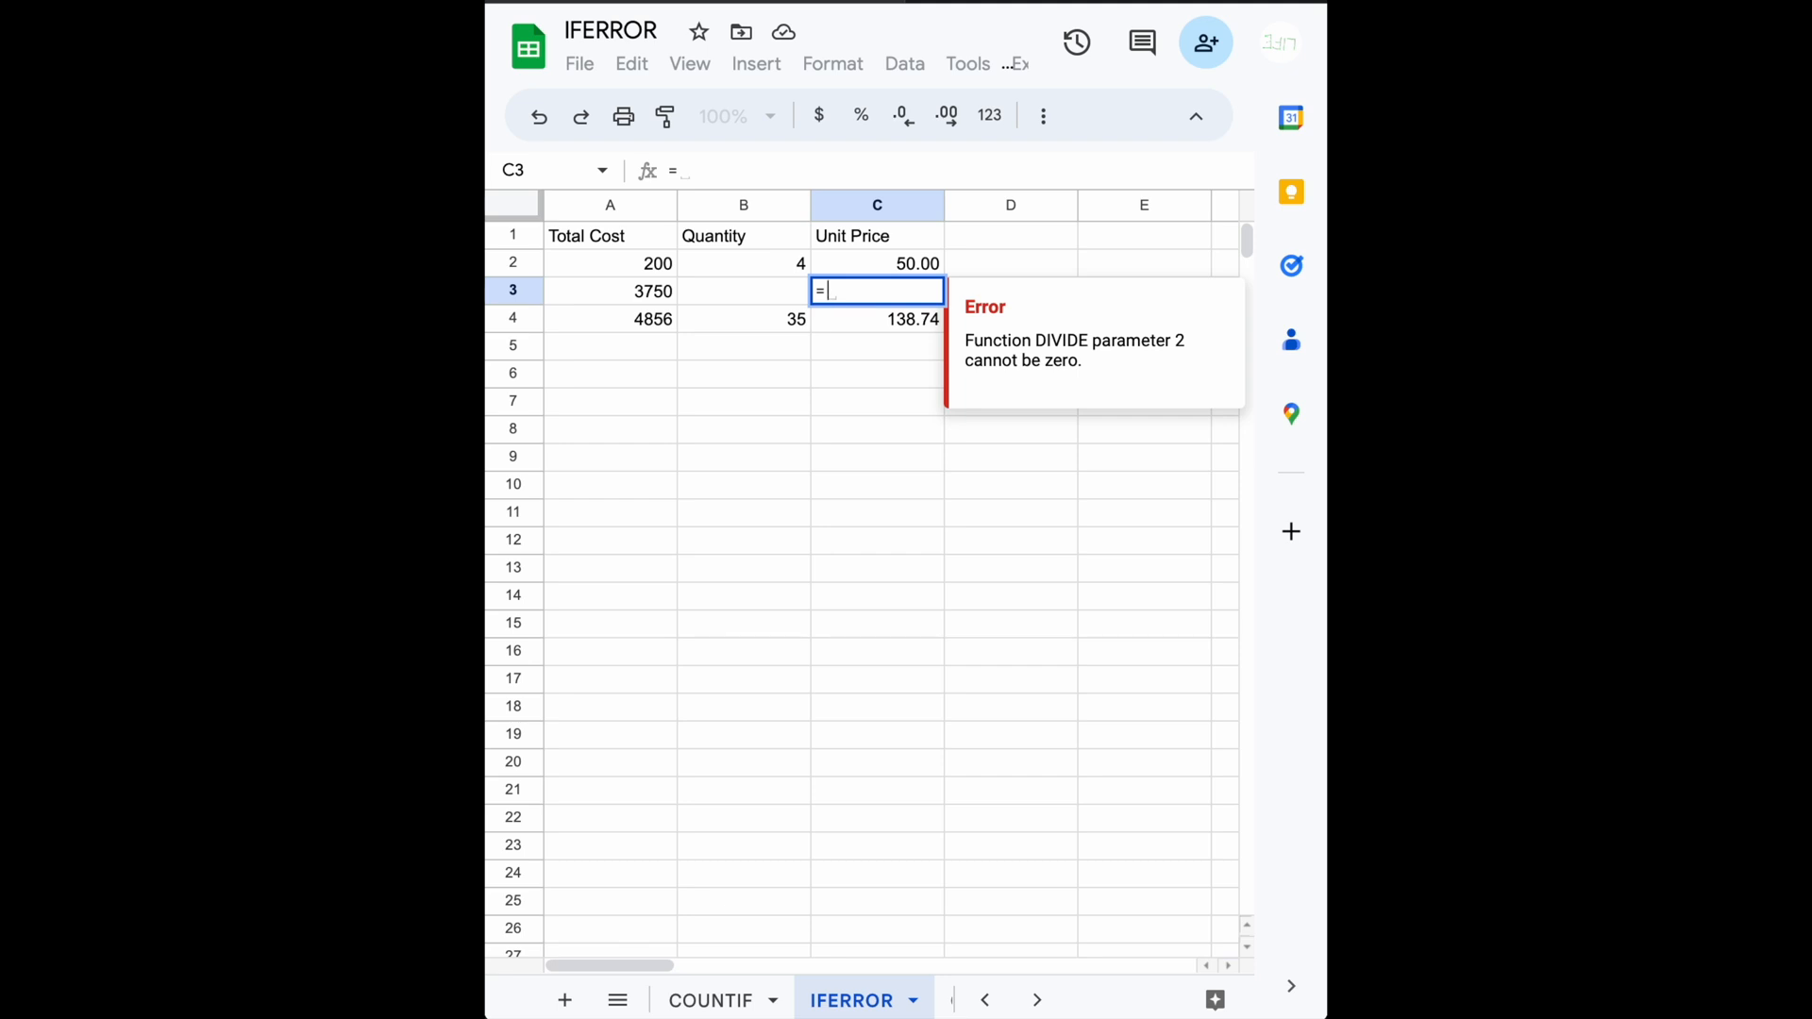
pyautogui.press('BackSpace')
# Step: Replace the unit price formula in C2 with =IFERROR(A2/B2,0)
pyautogui.click(893, 267)
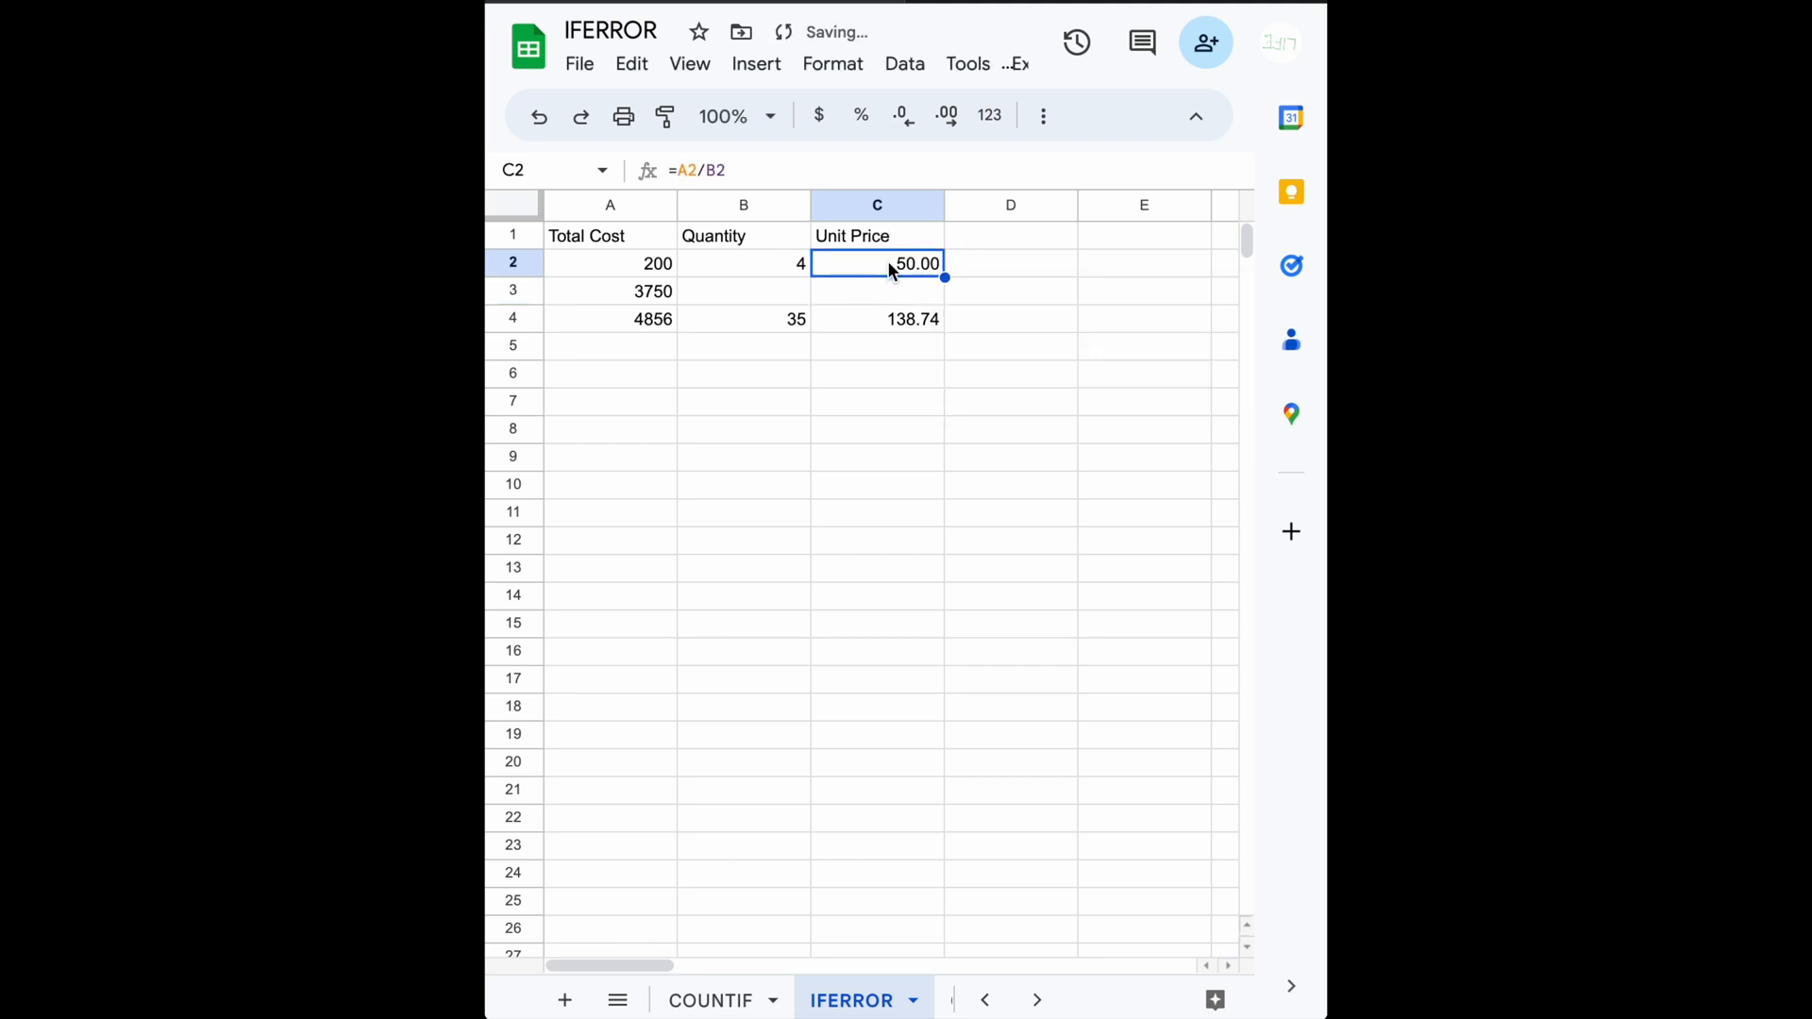
pyautogui.press('Delete')
pyautogui.write('=')
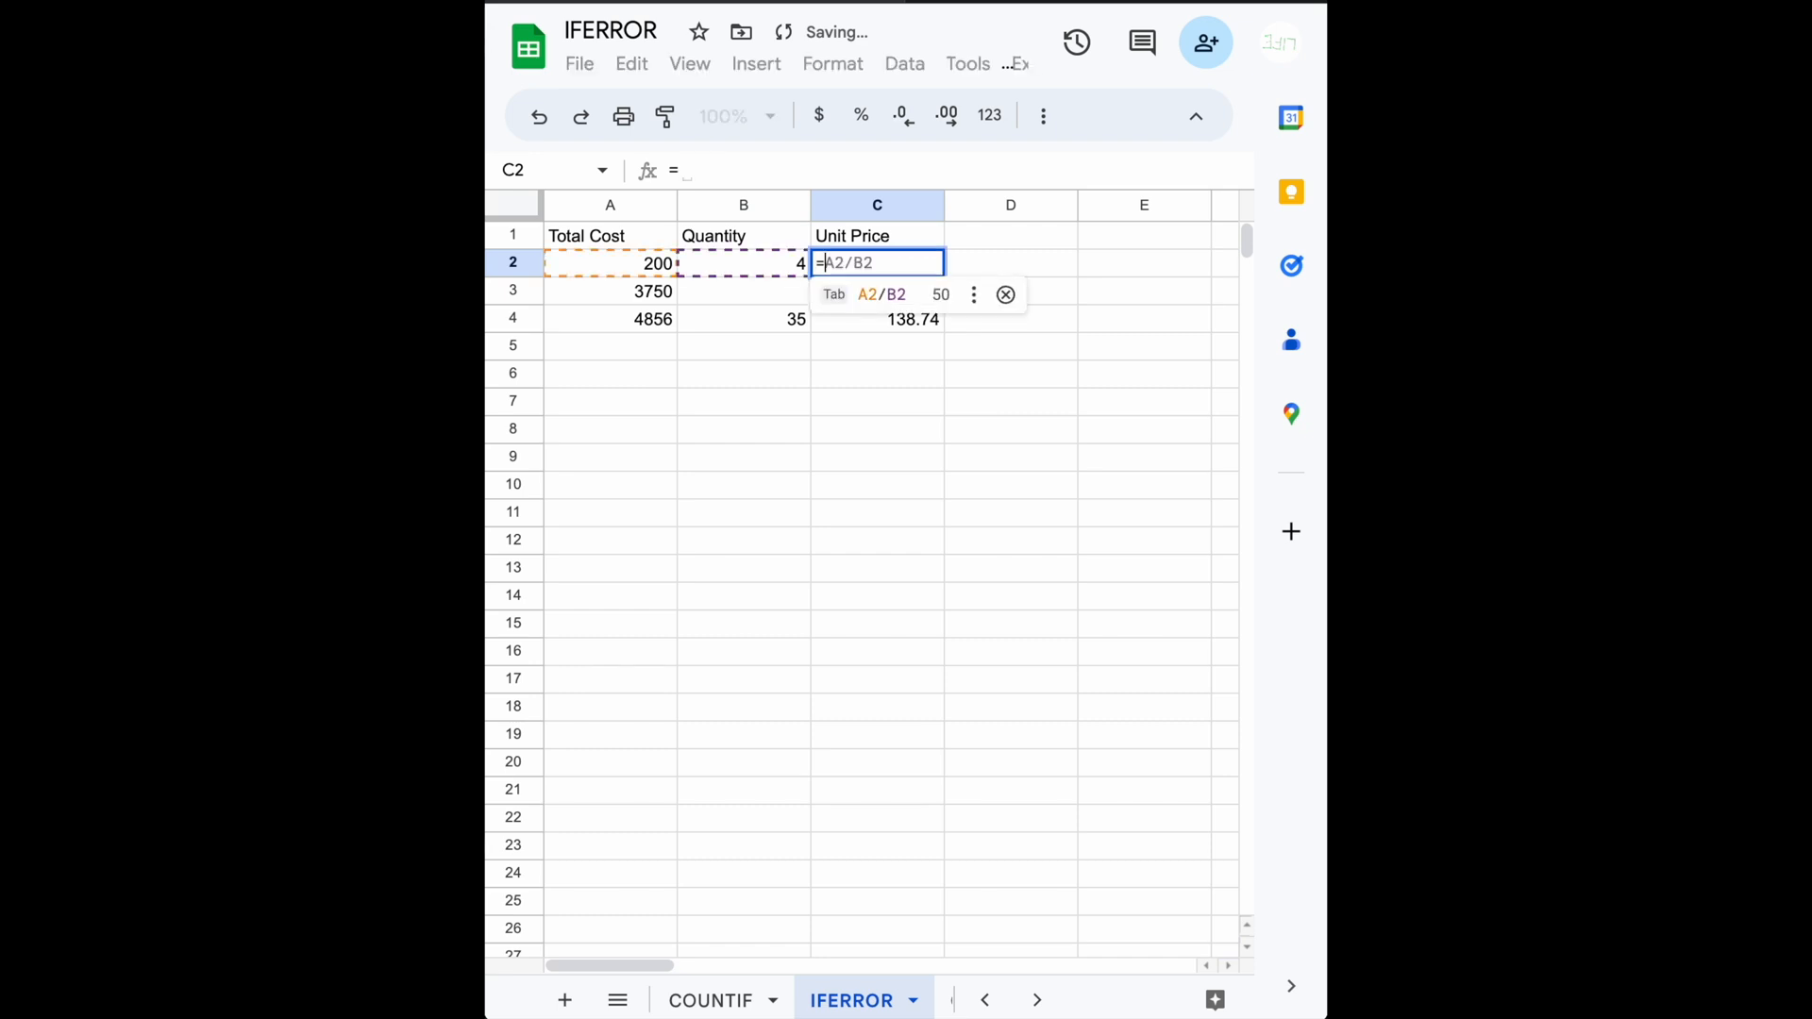
pyautogui.write('ifer')
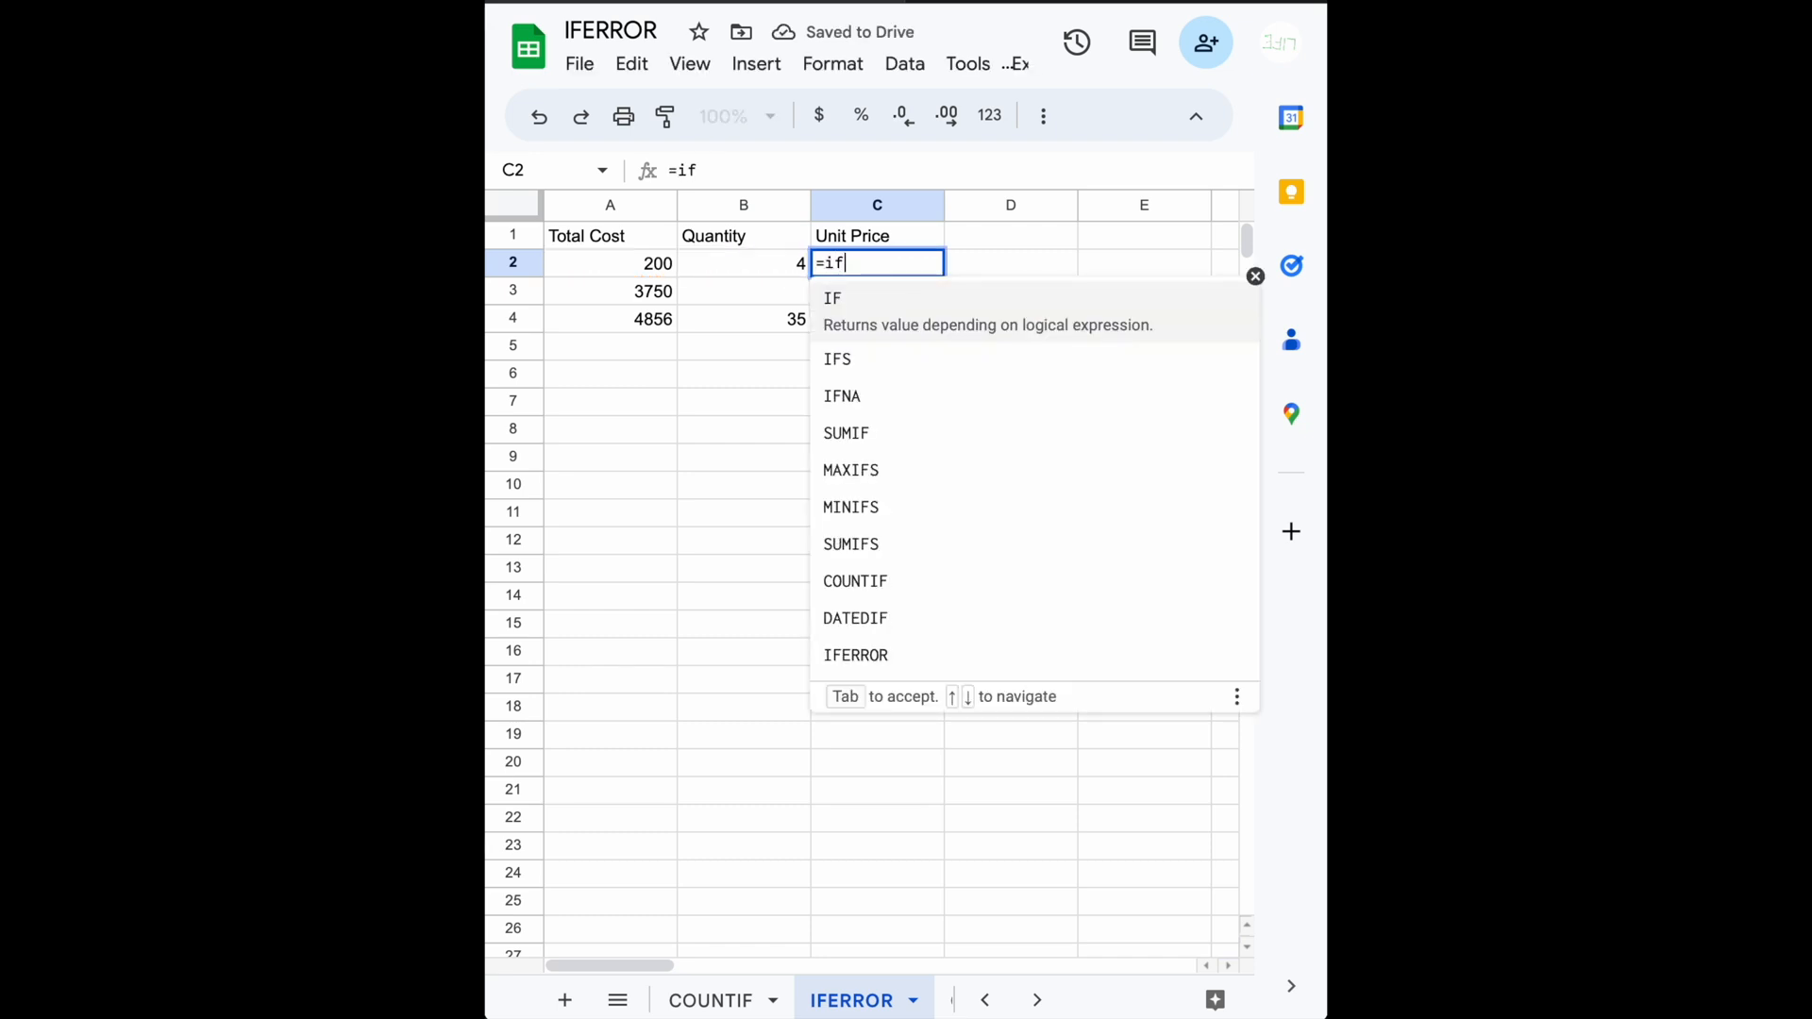
pyautogui.press('Tab')
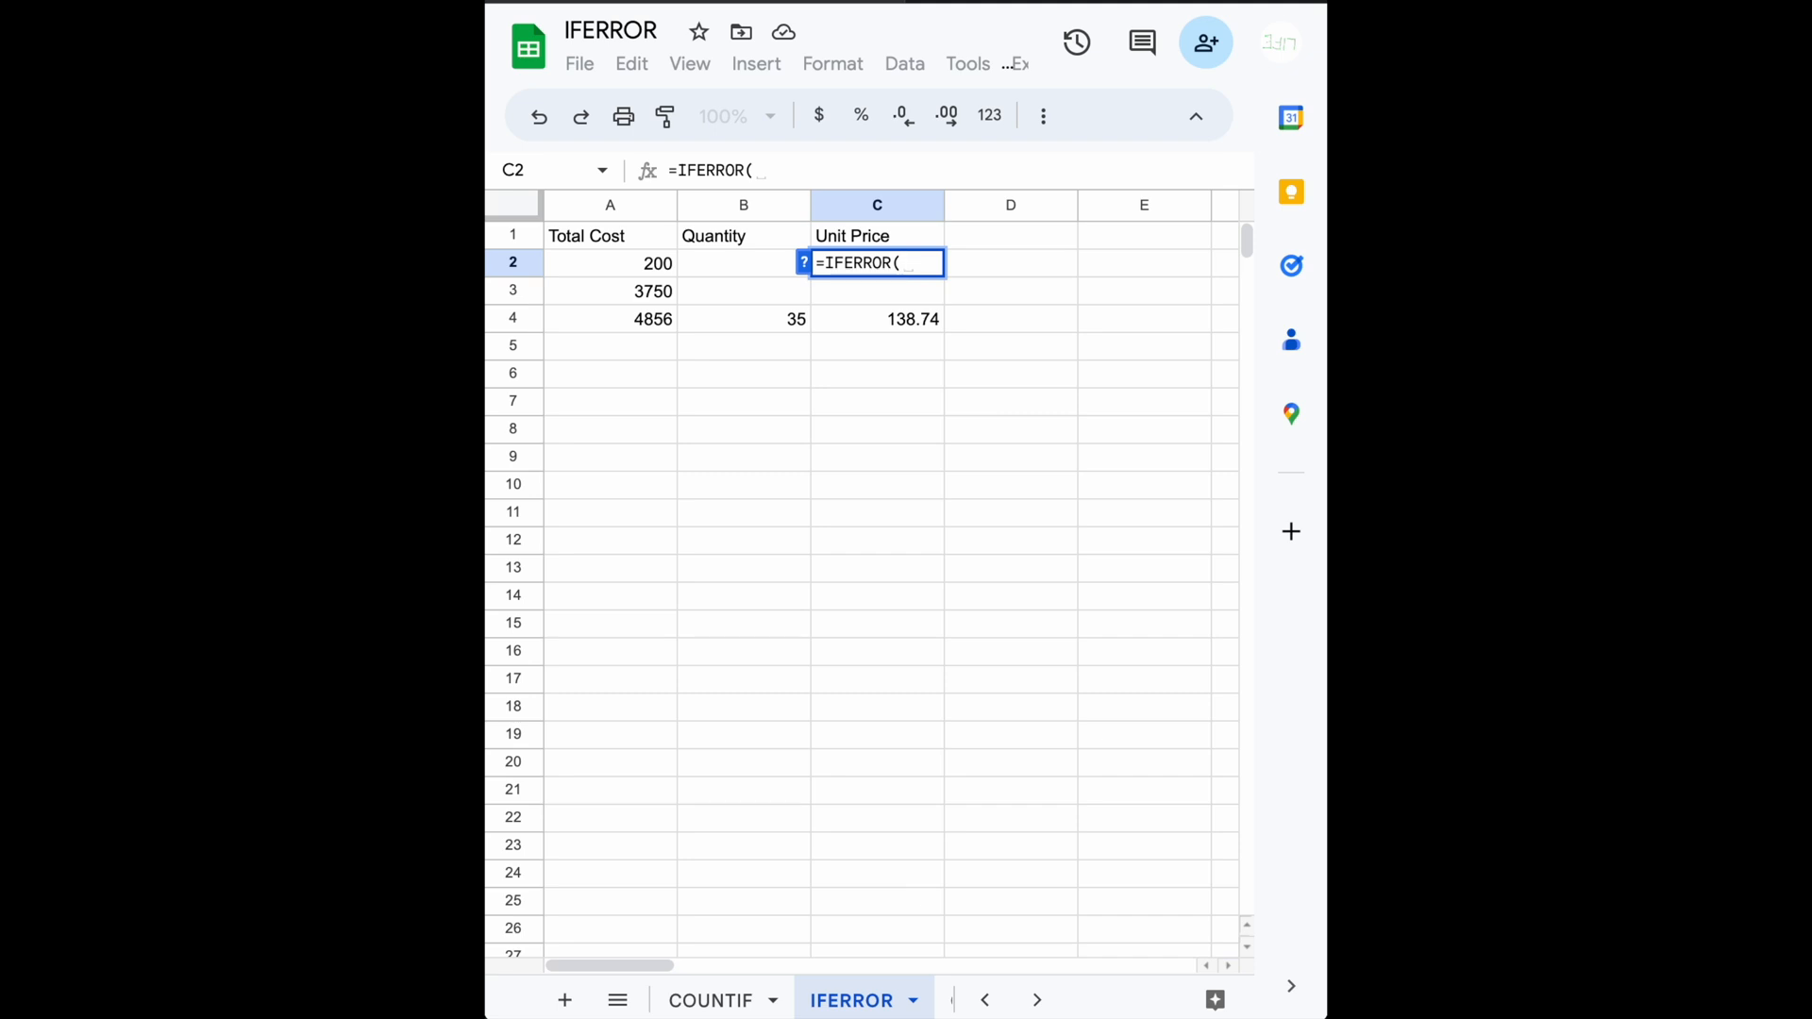
pyautogui.click(743, 264)
pyautogui.click(609, 263)
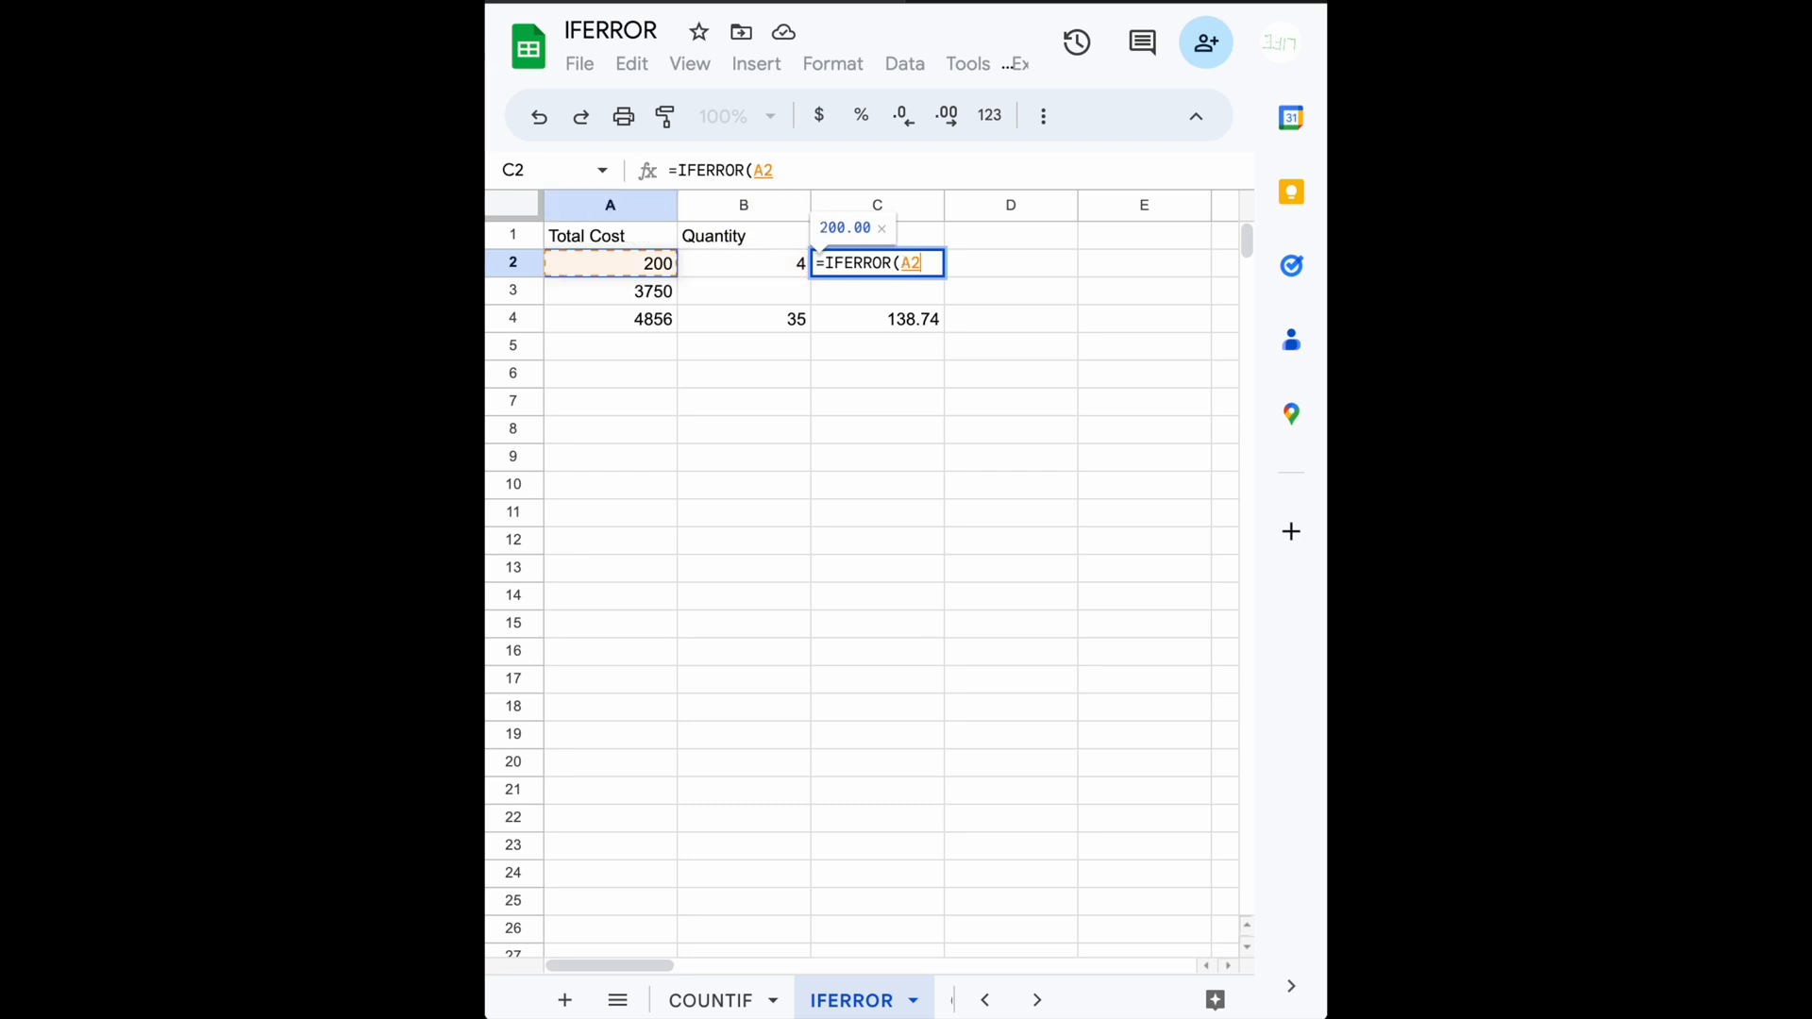
pyautogui.write('/A2')
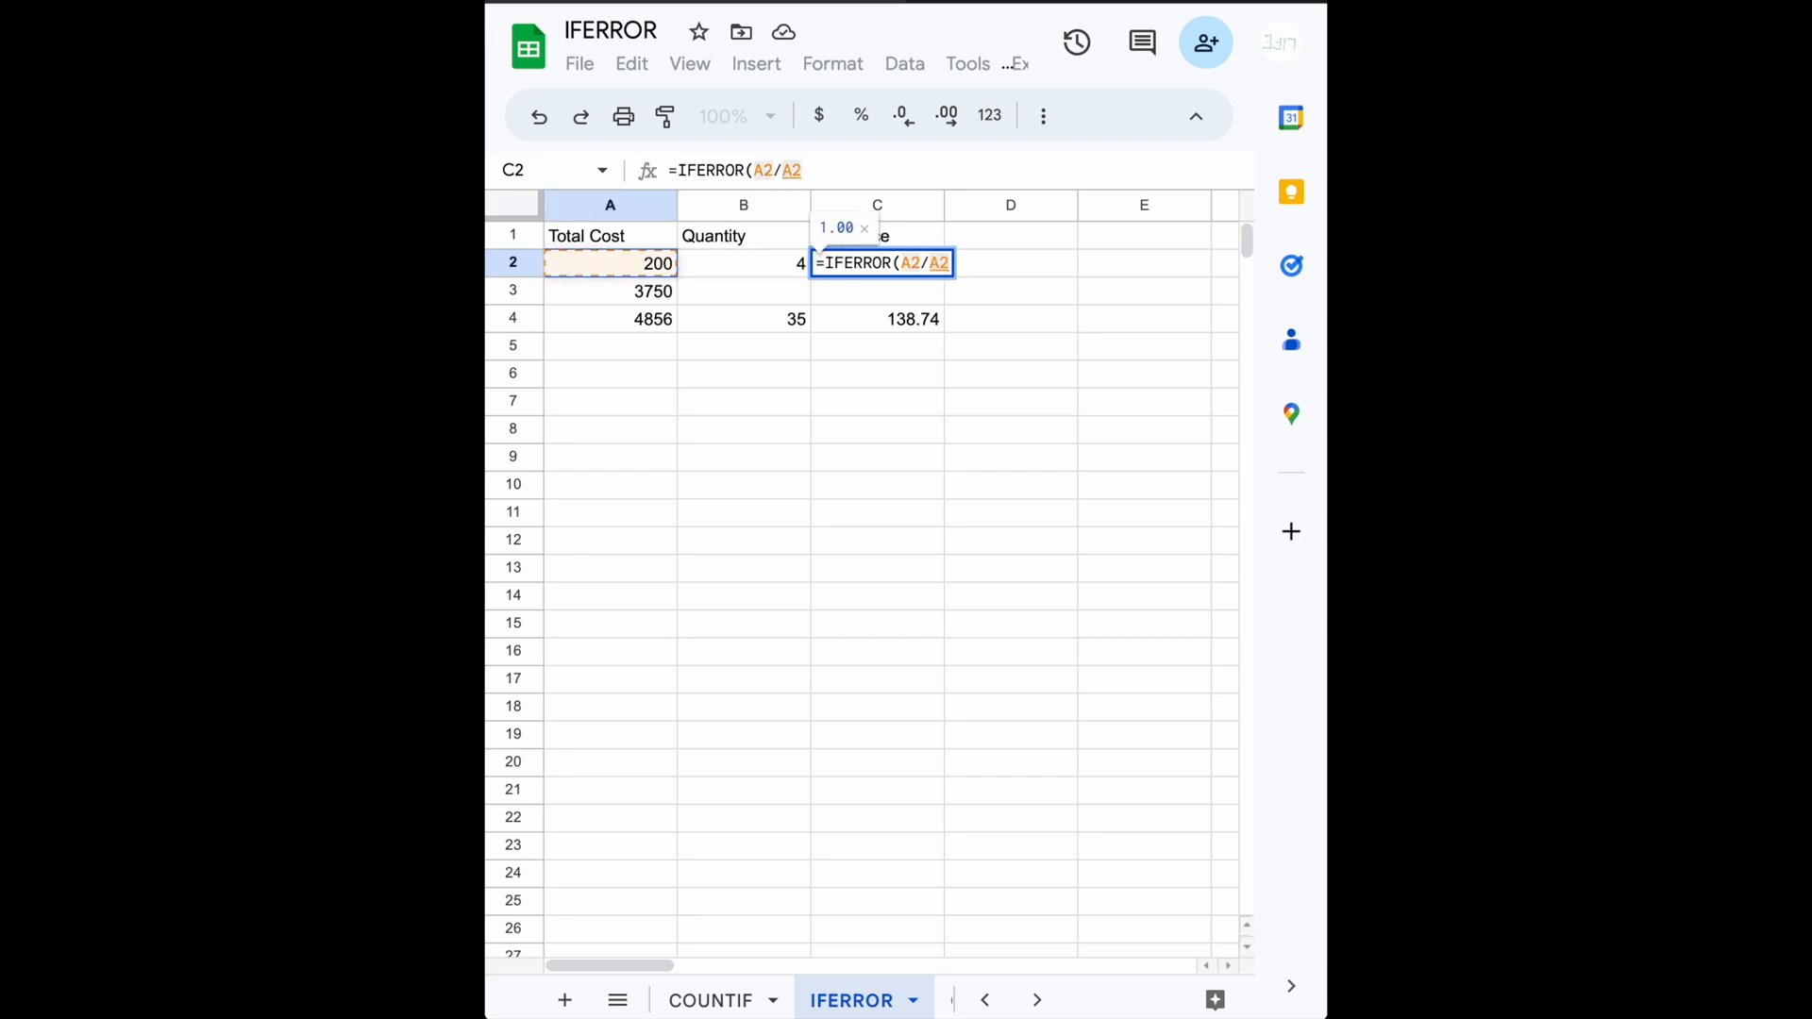
pyautogui.click(744, 263)
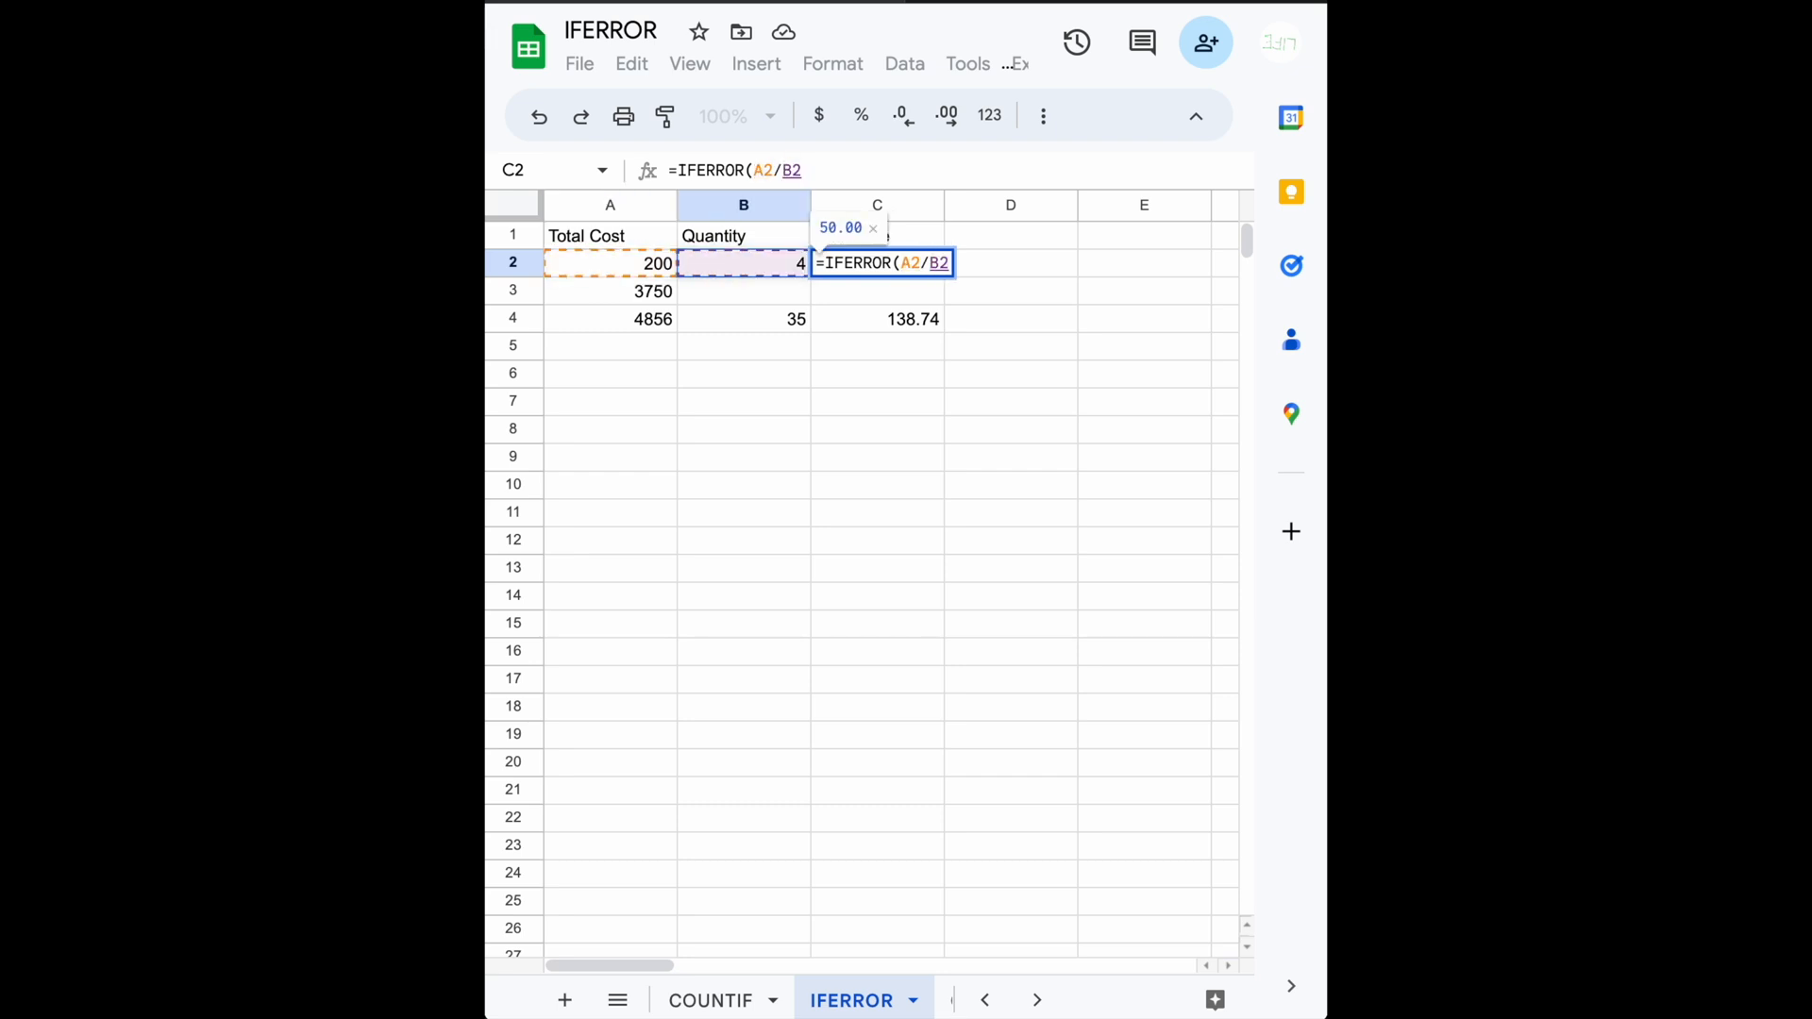
pyautogui.write(',')
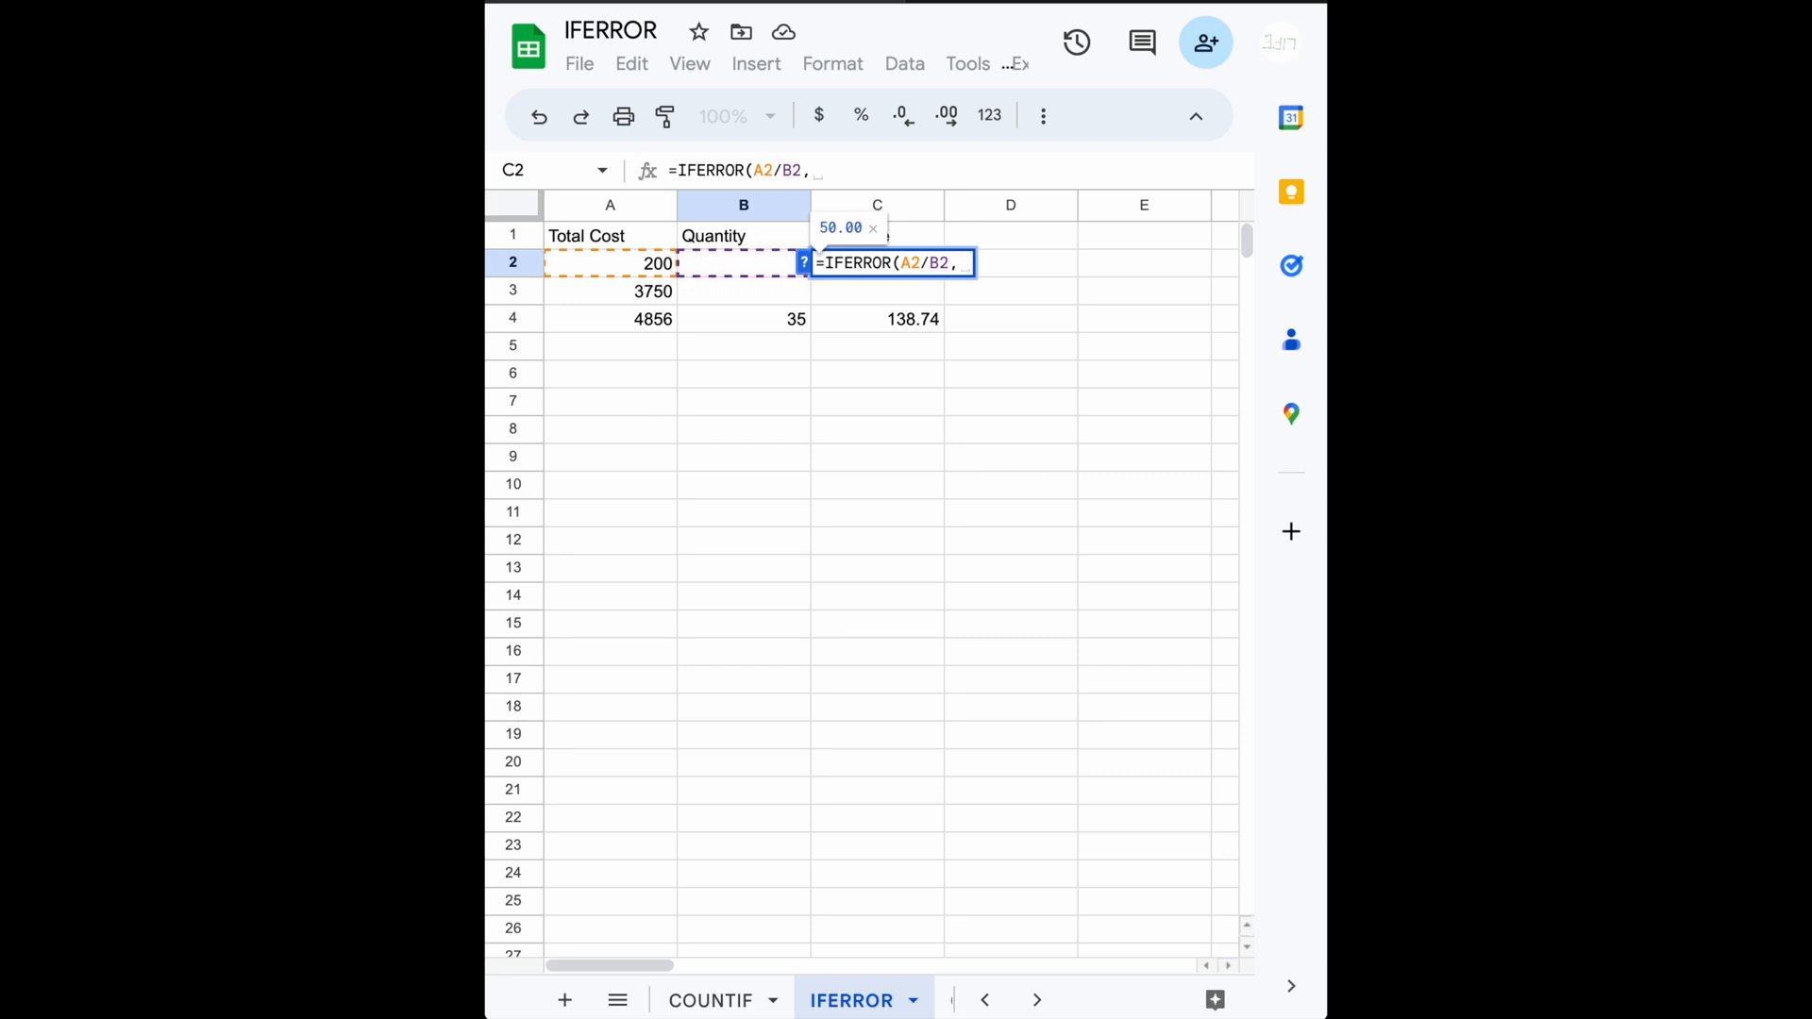
pyautogui.write('0)')
pyautogui.press('Return')
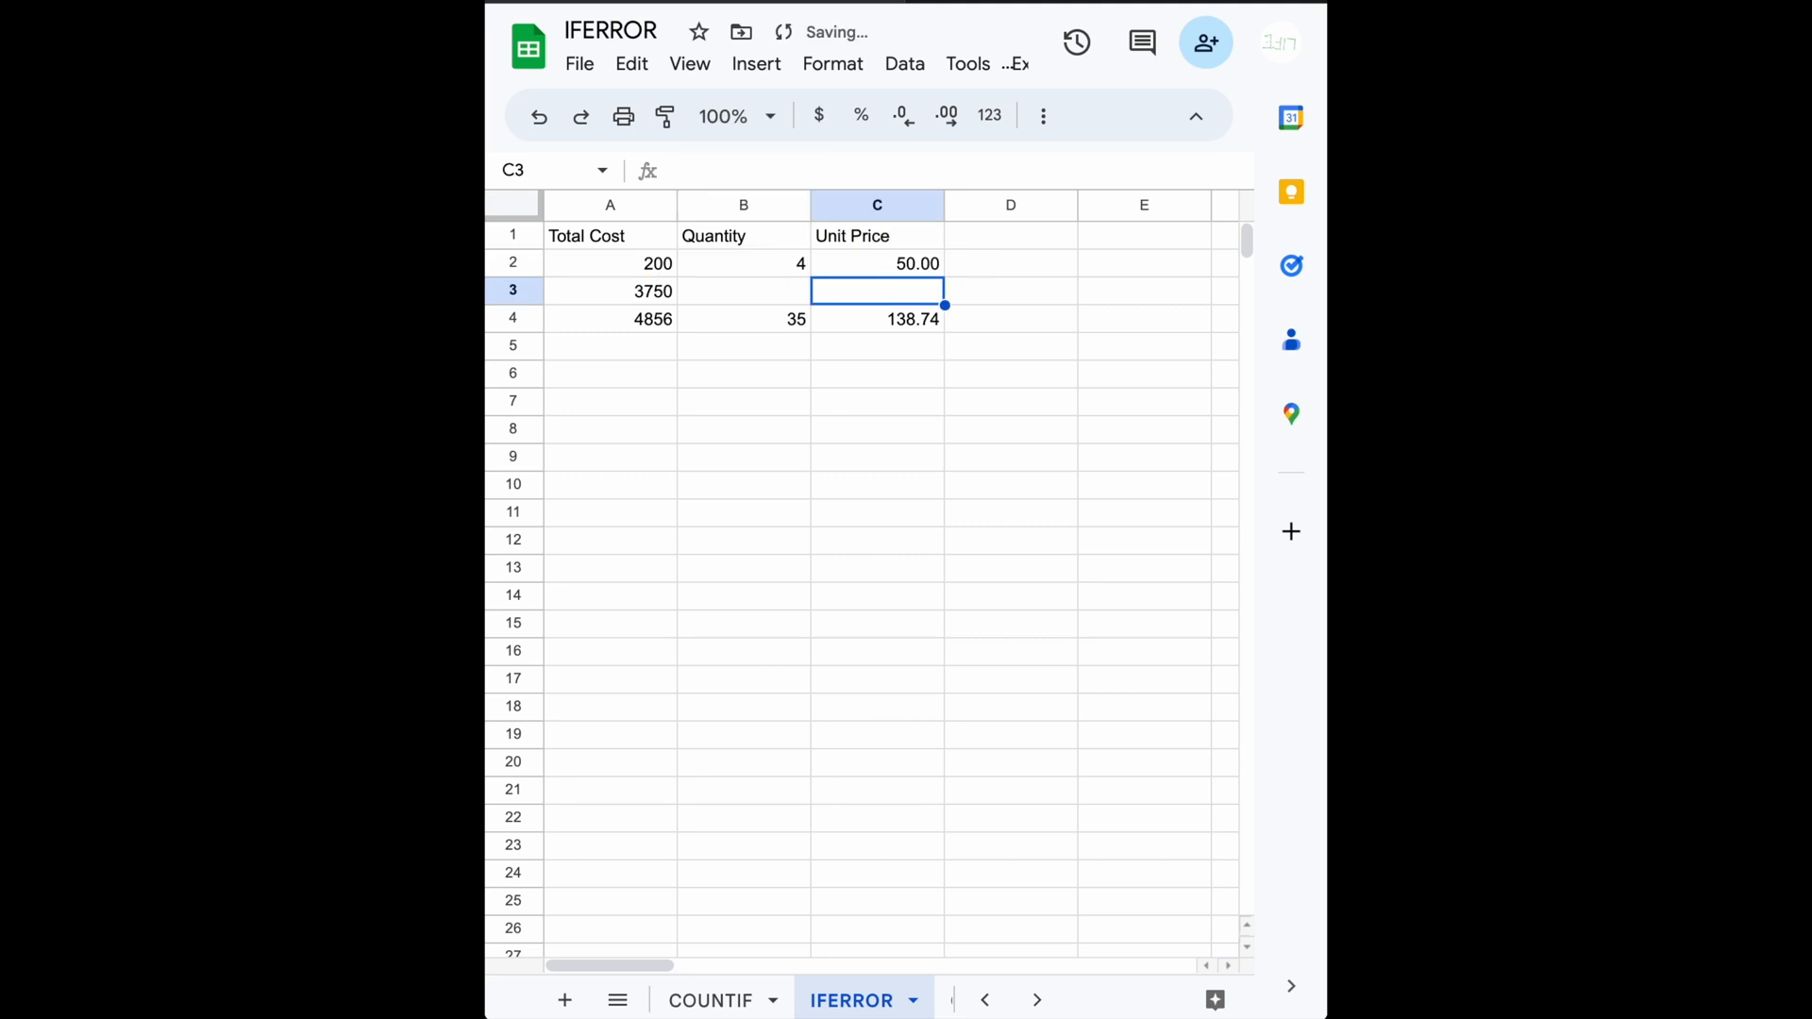
# Step: Copy the IFERROR formula from C2 down to C3 and C4, and check the copied formulas
pyautogui.click(924, 268)
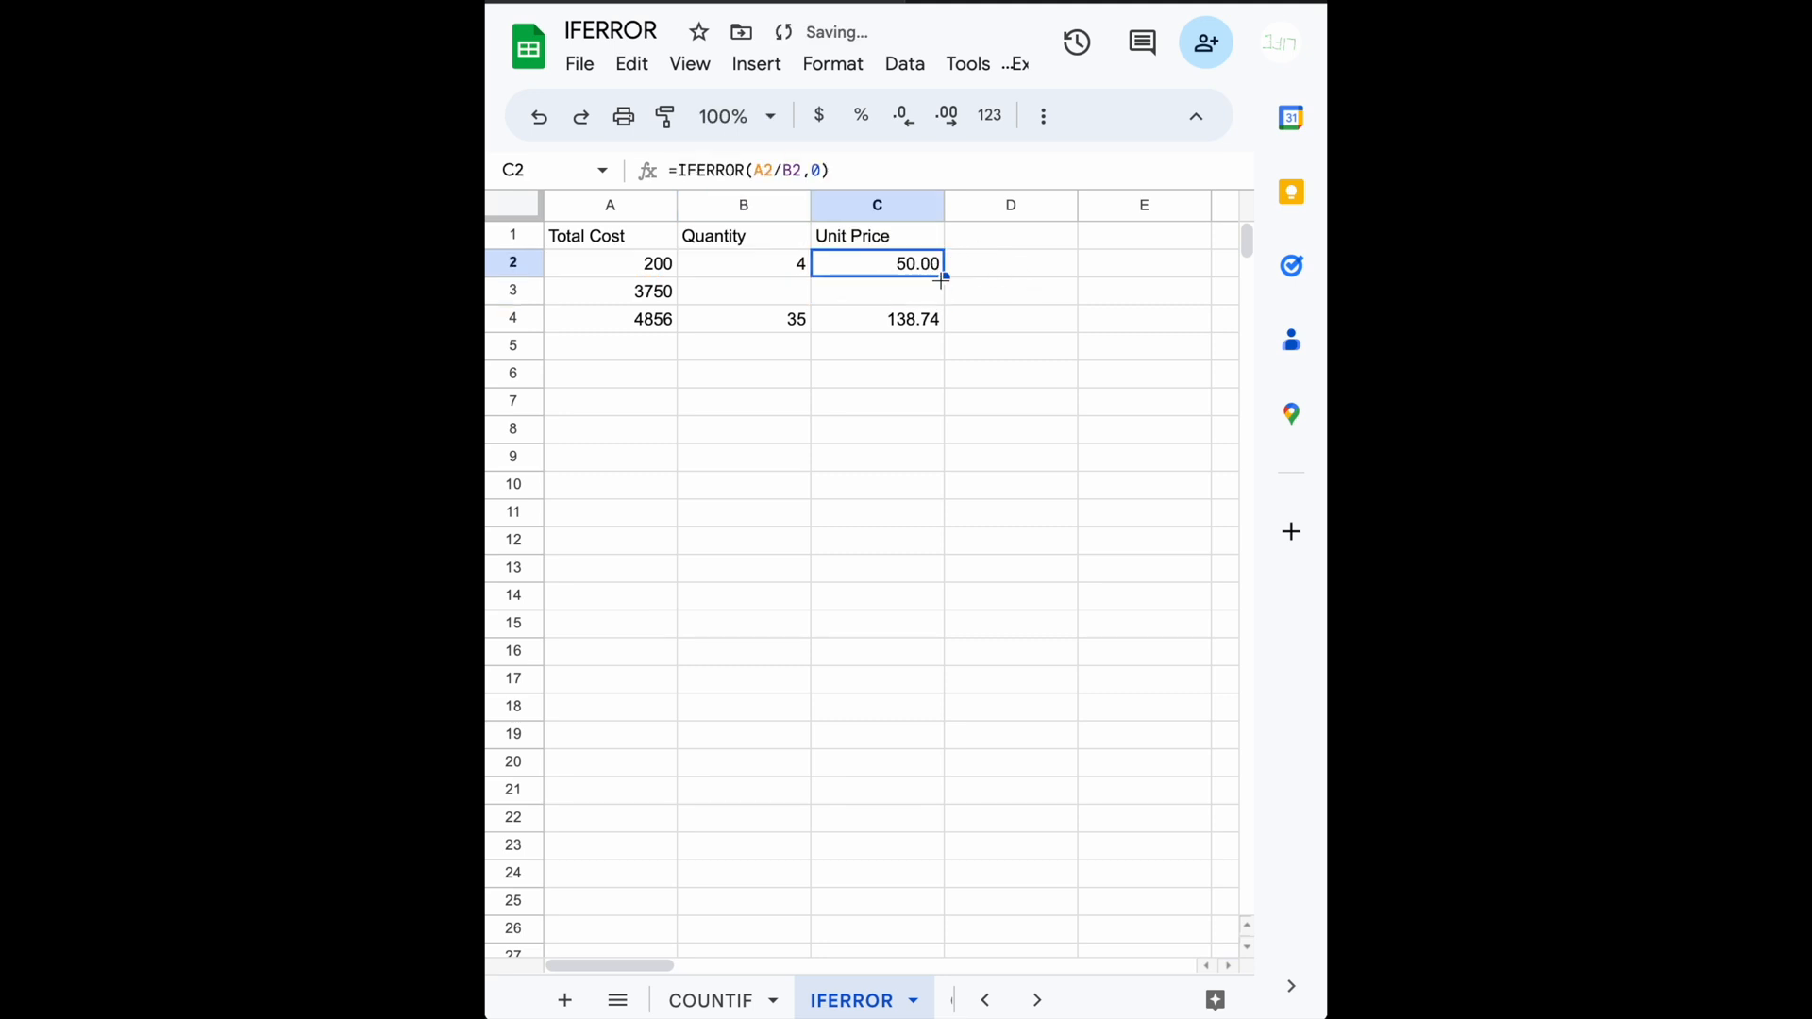
pyautogui.moveTo(944, 276); pyautogui.dragTo(934, 323)
pyautogui.click(910, 293)
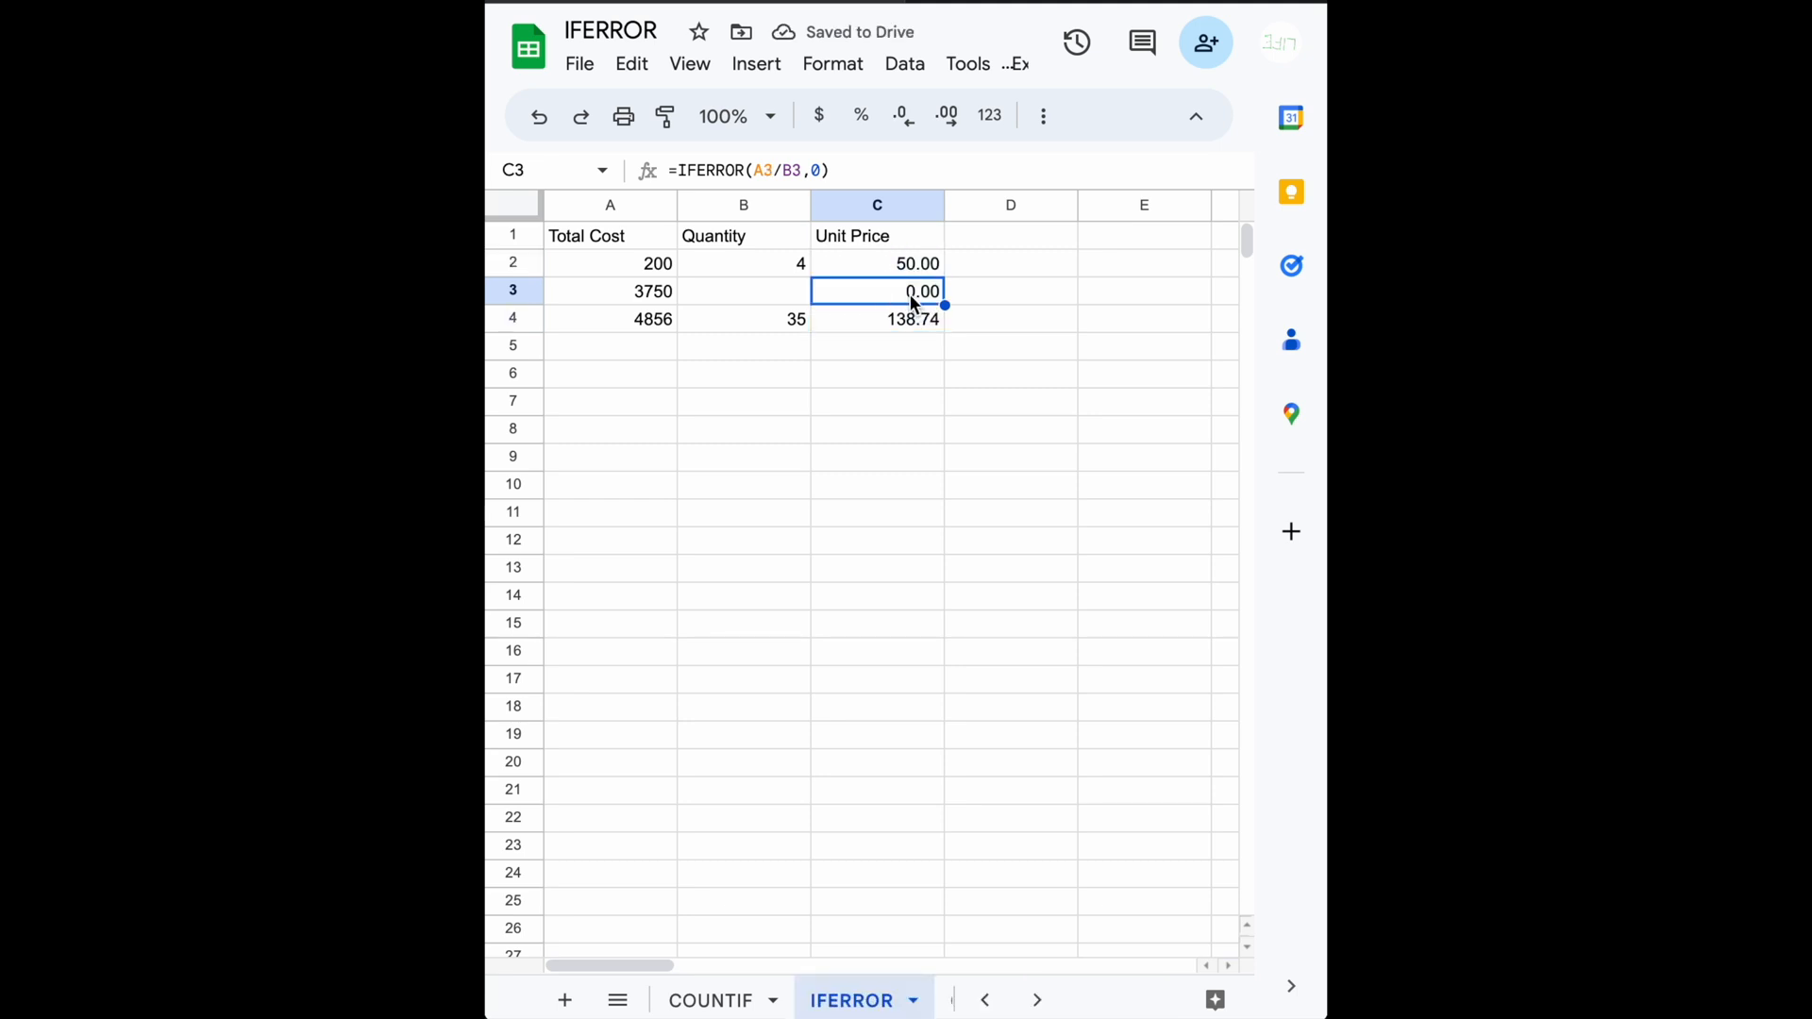
pyautogui.press('Left')
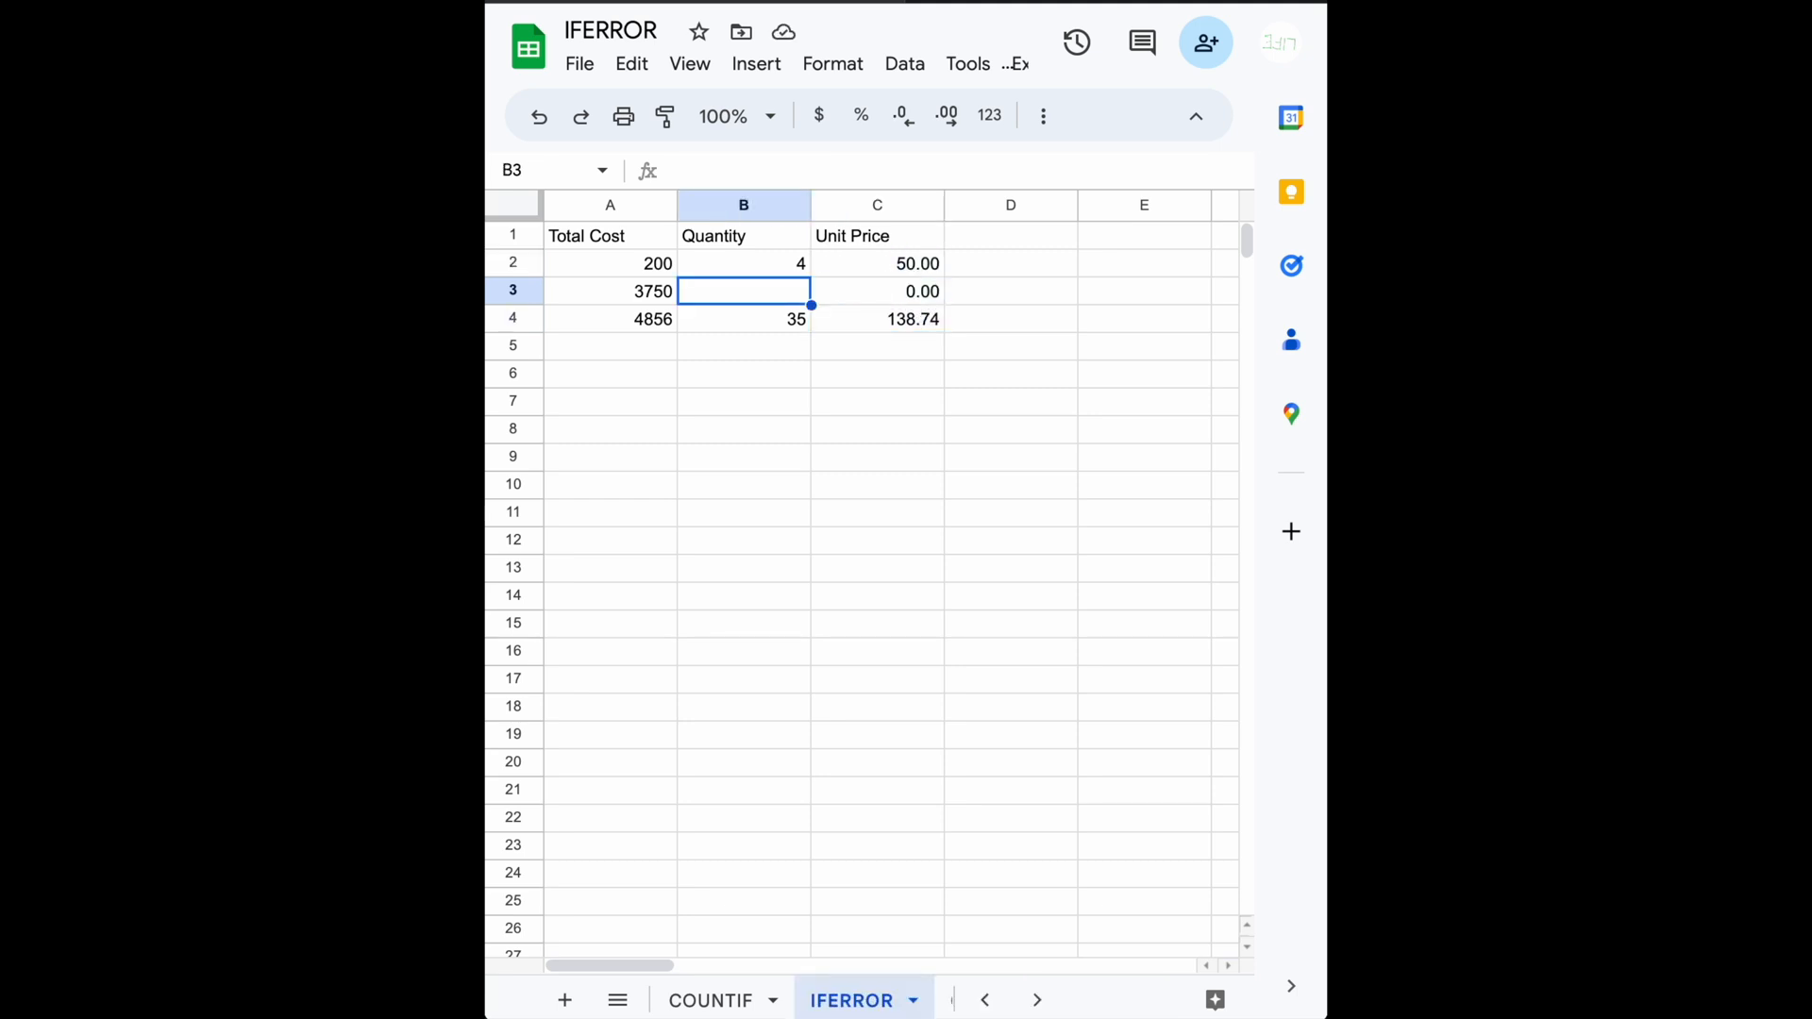
pyautogui.press('Right')
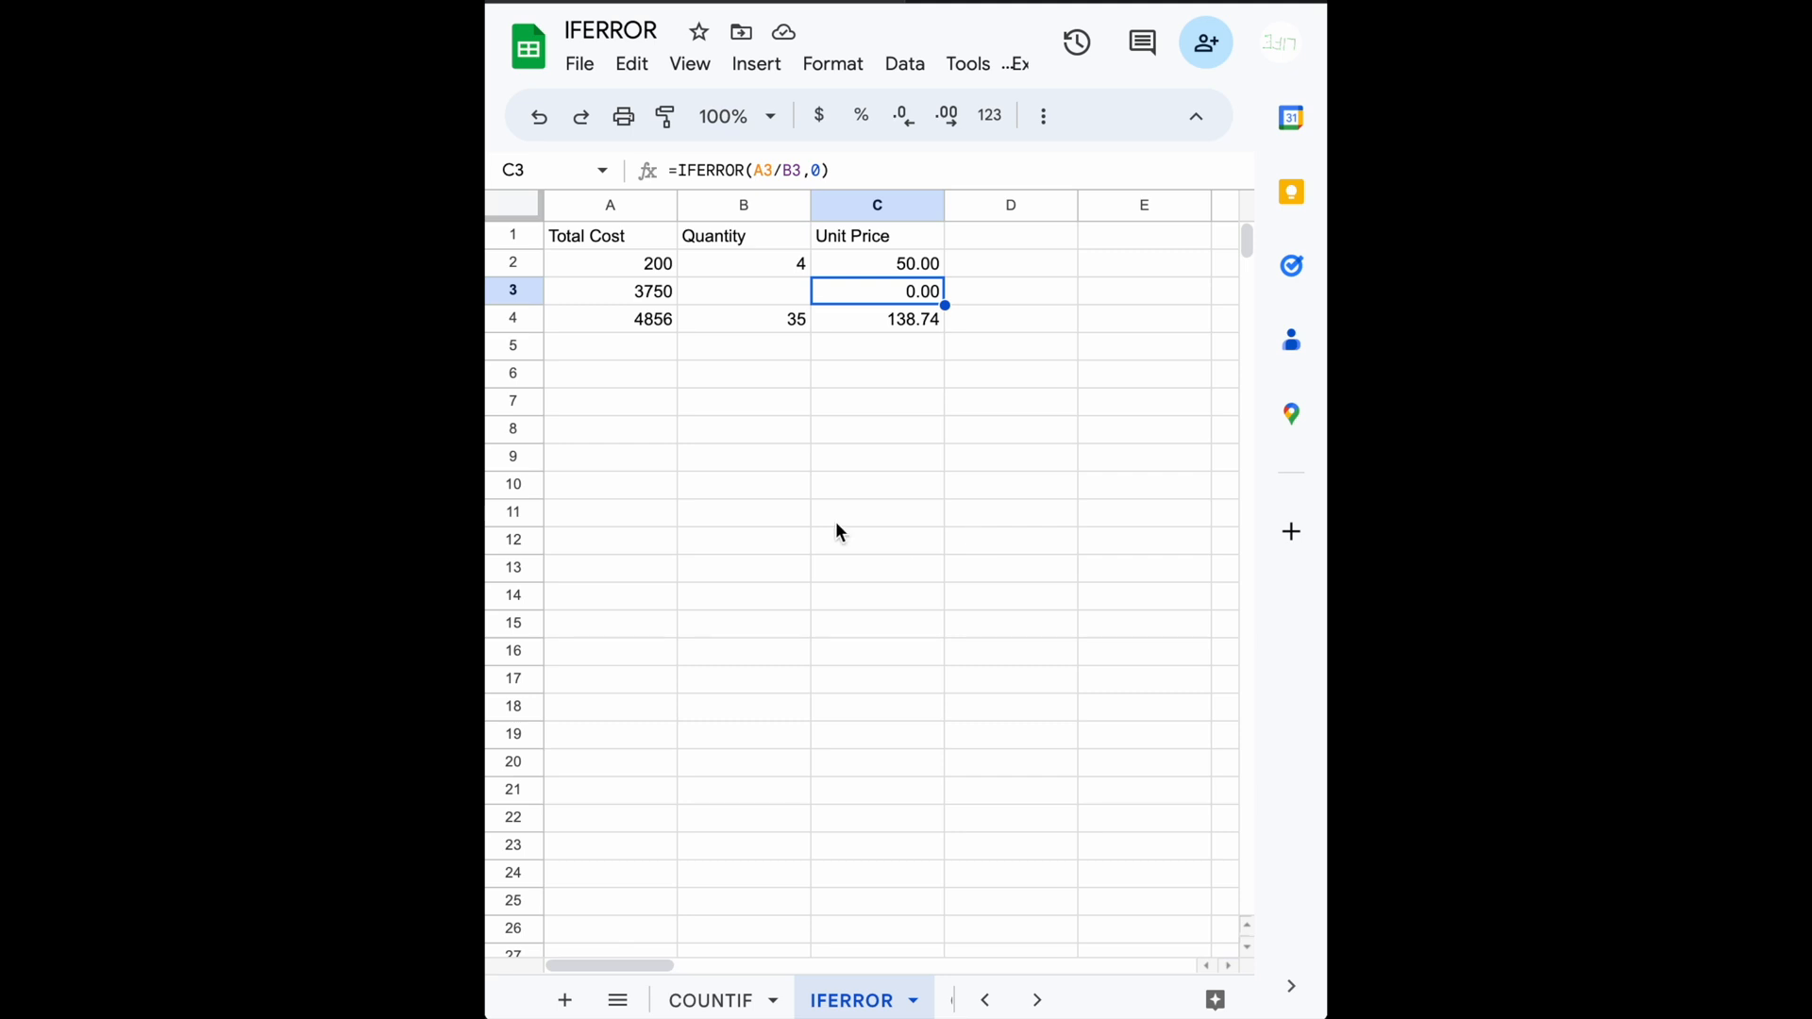
pyautogui.click(880, 270)
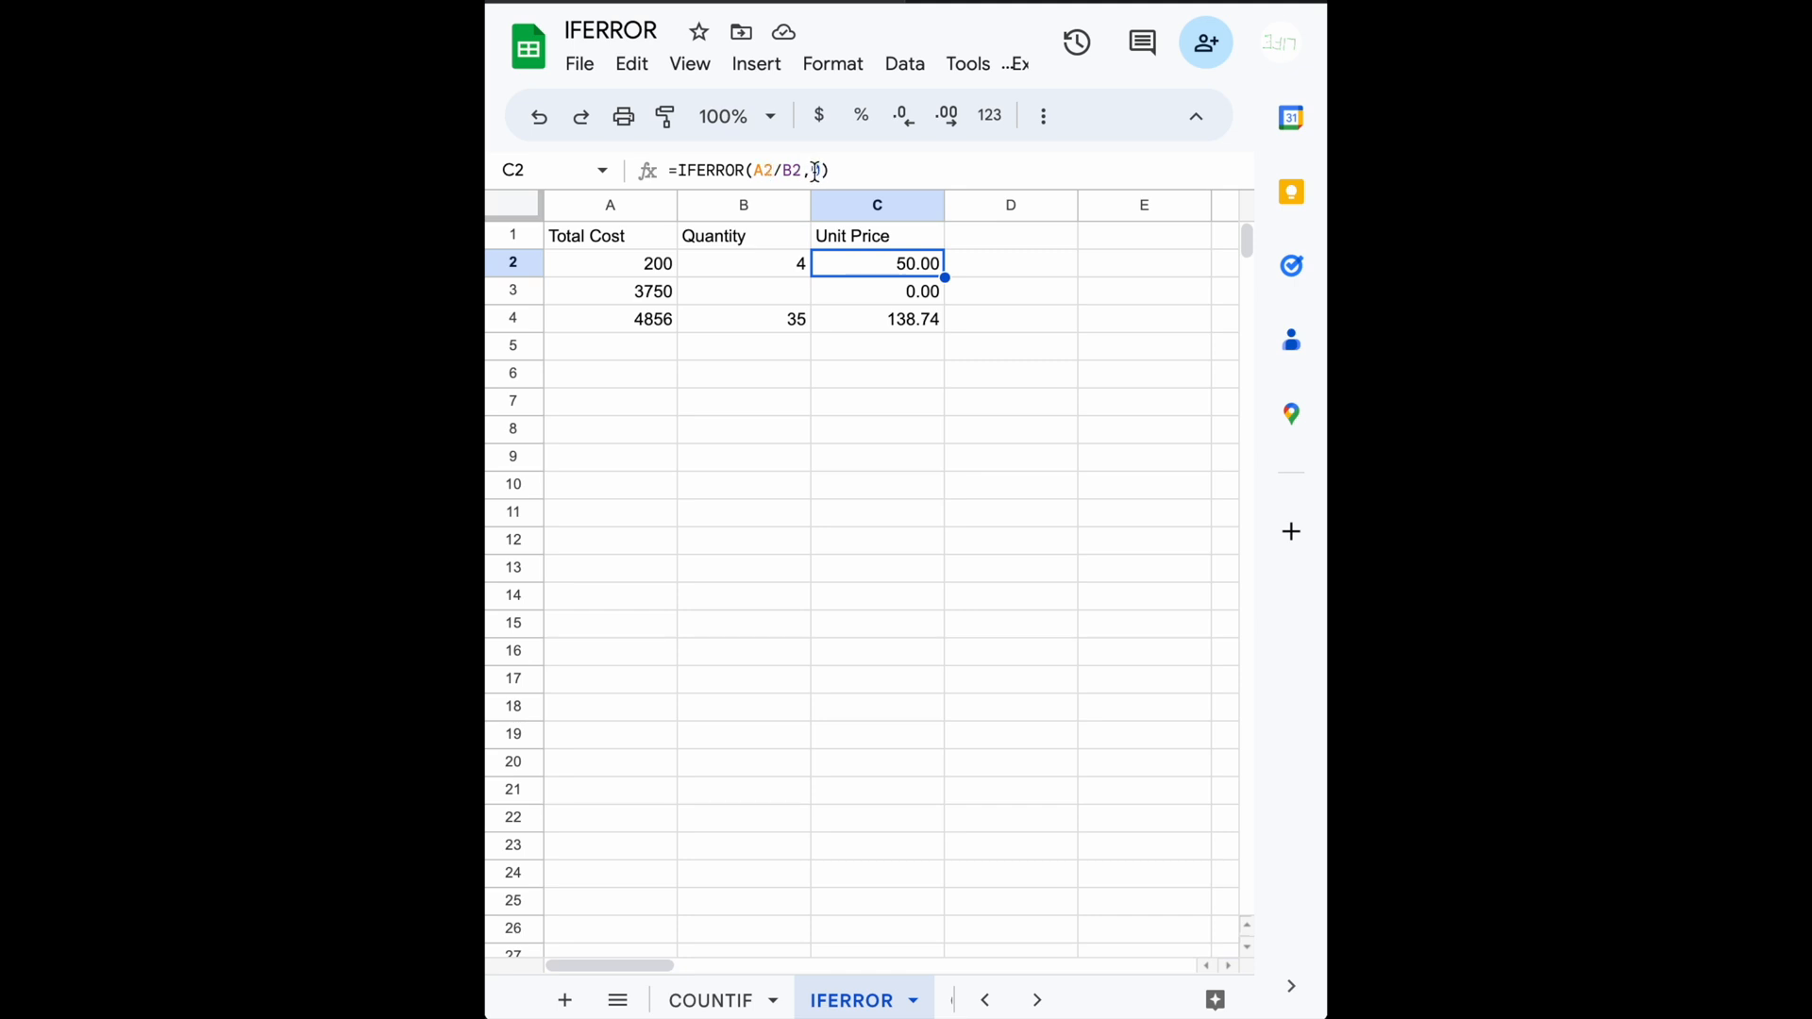
pyautogui.click(906, 316)
pyautogui.click(915, 301)
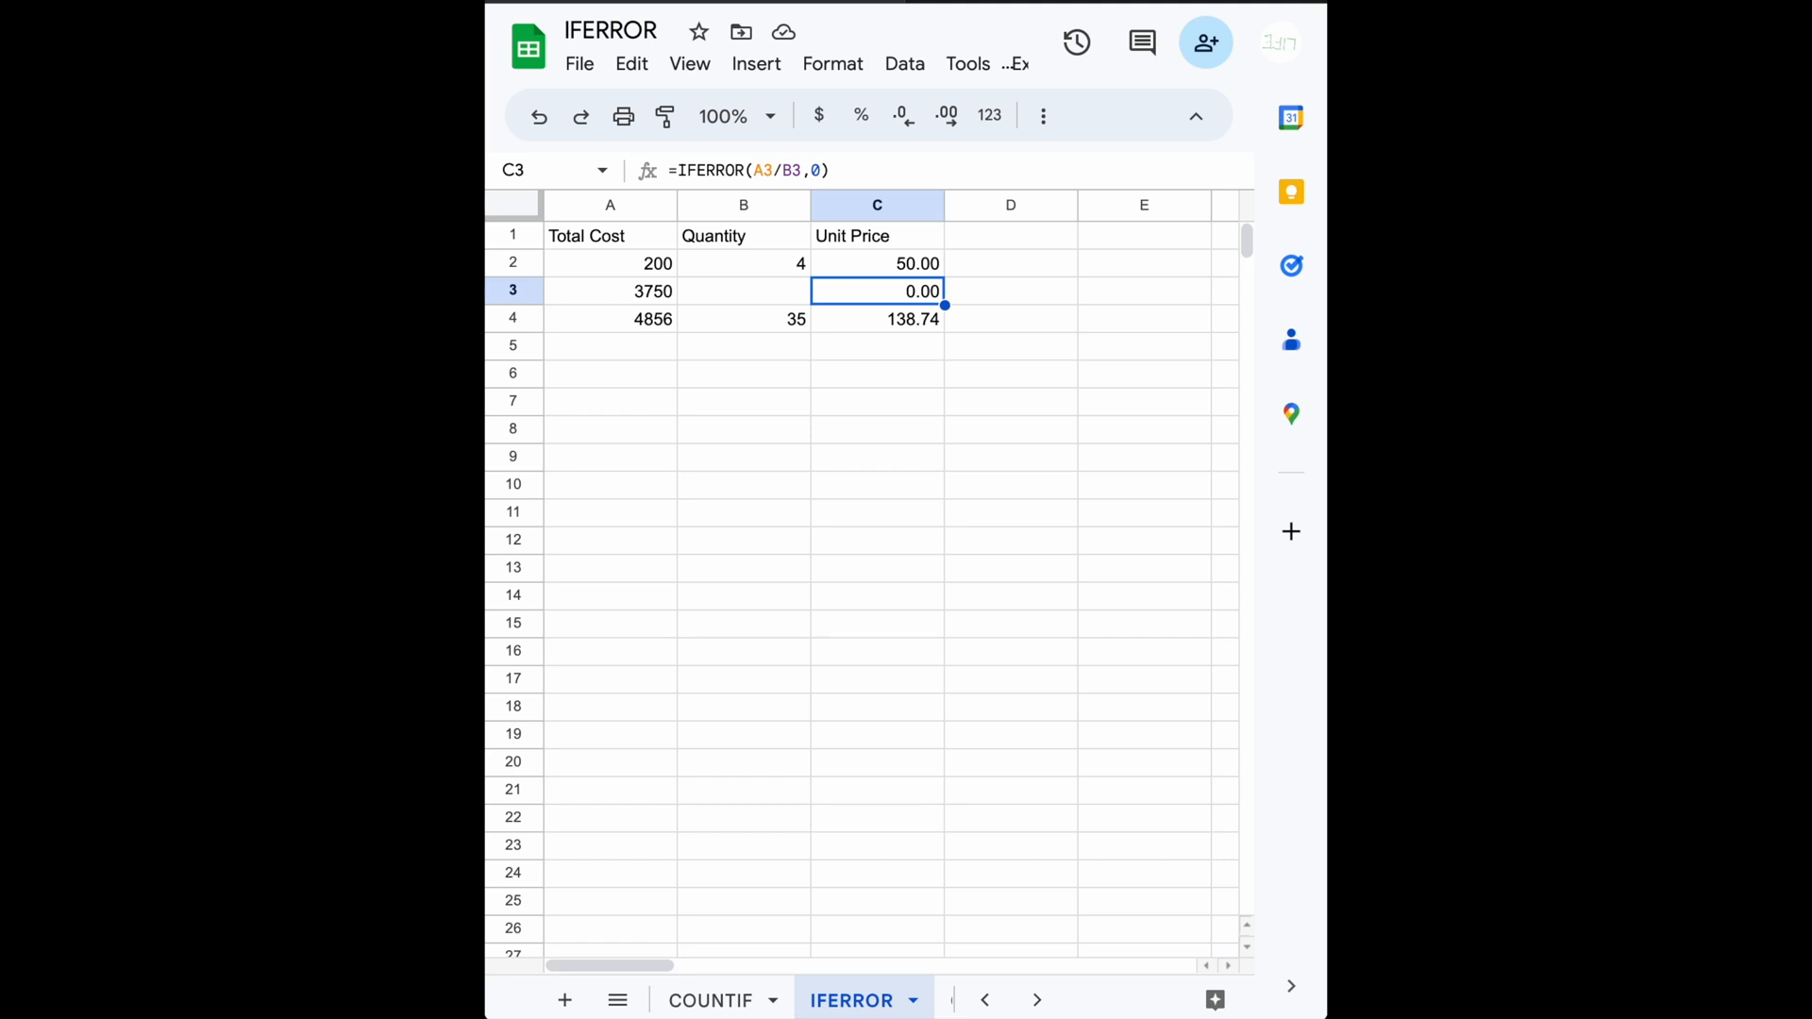
# Step: Start a second table below with the headers "Student ID" in A8 and "Grade" in B8
pyautogui.click(670, 514)
pyautogui.click(639, 436)
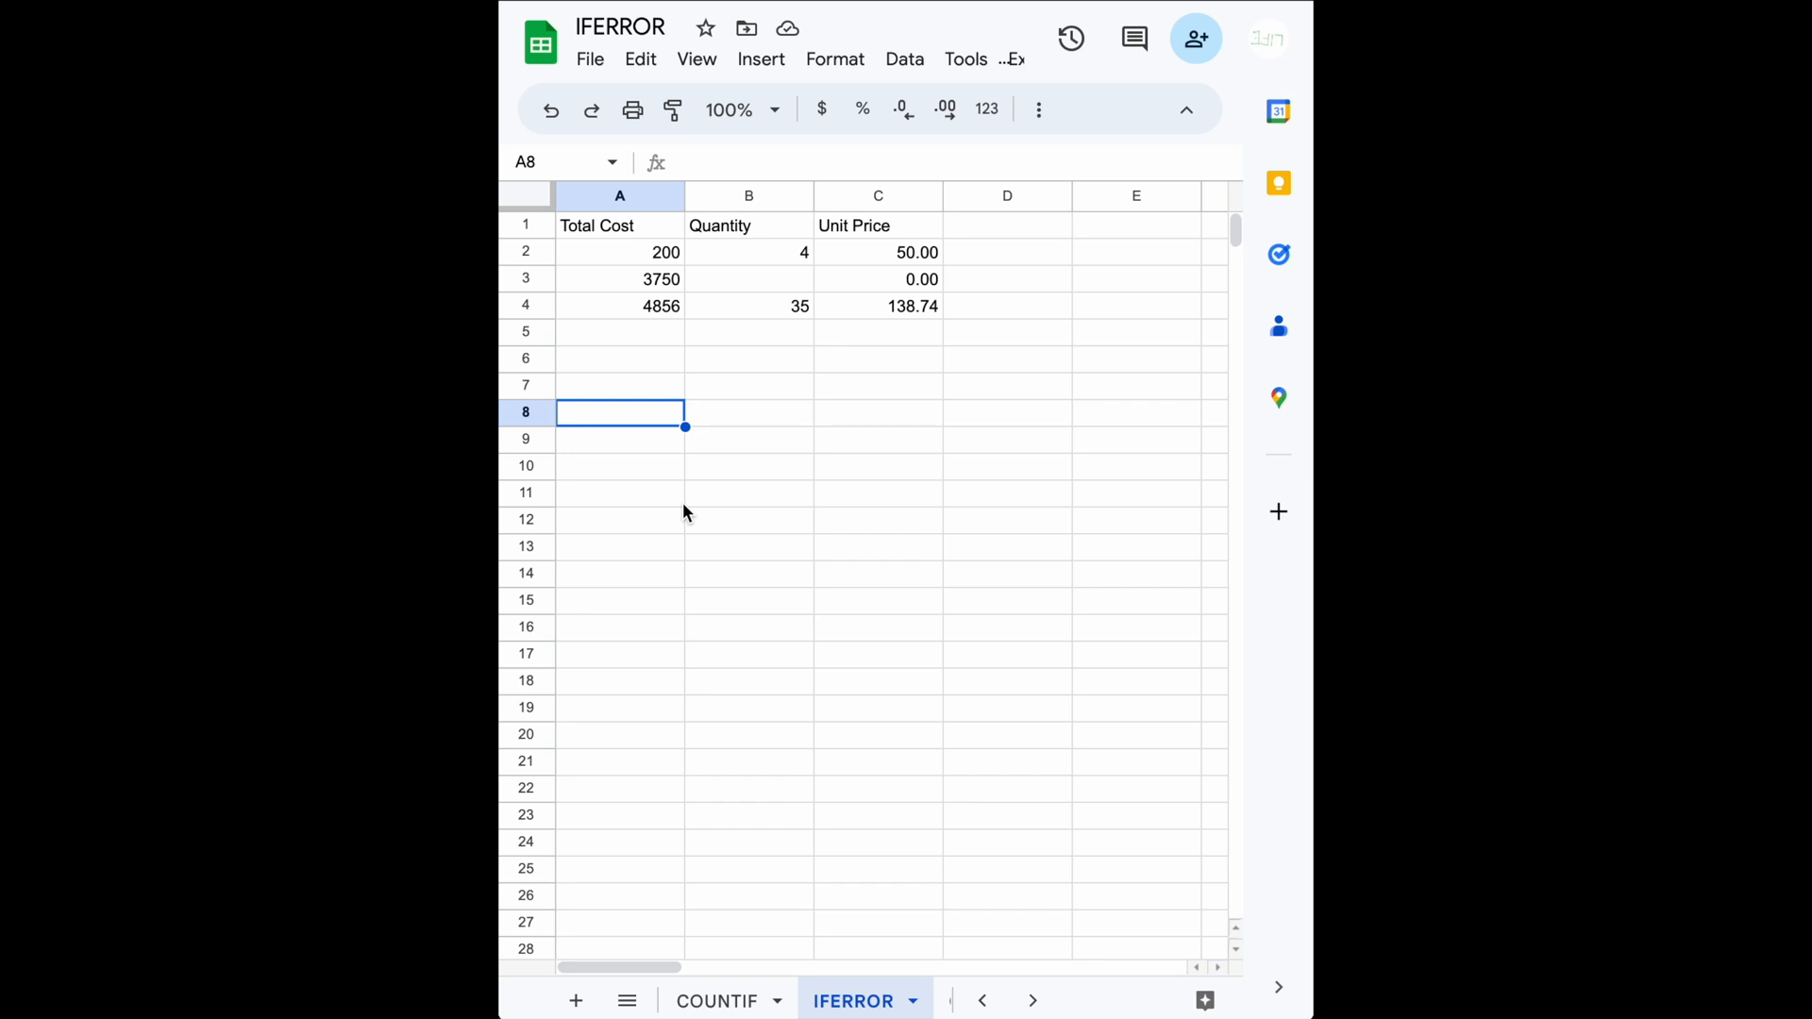
pyautogui.write('Student ID')
pyautogui.press('Tab')
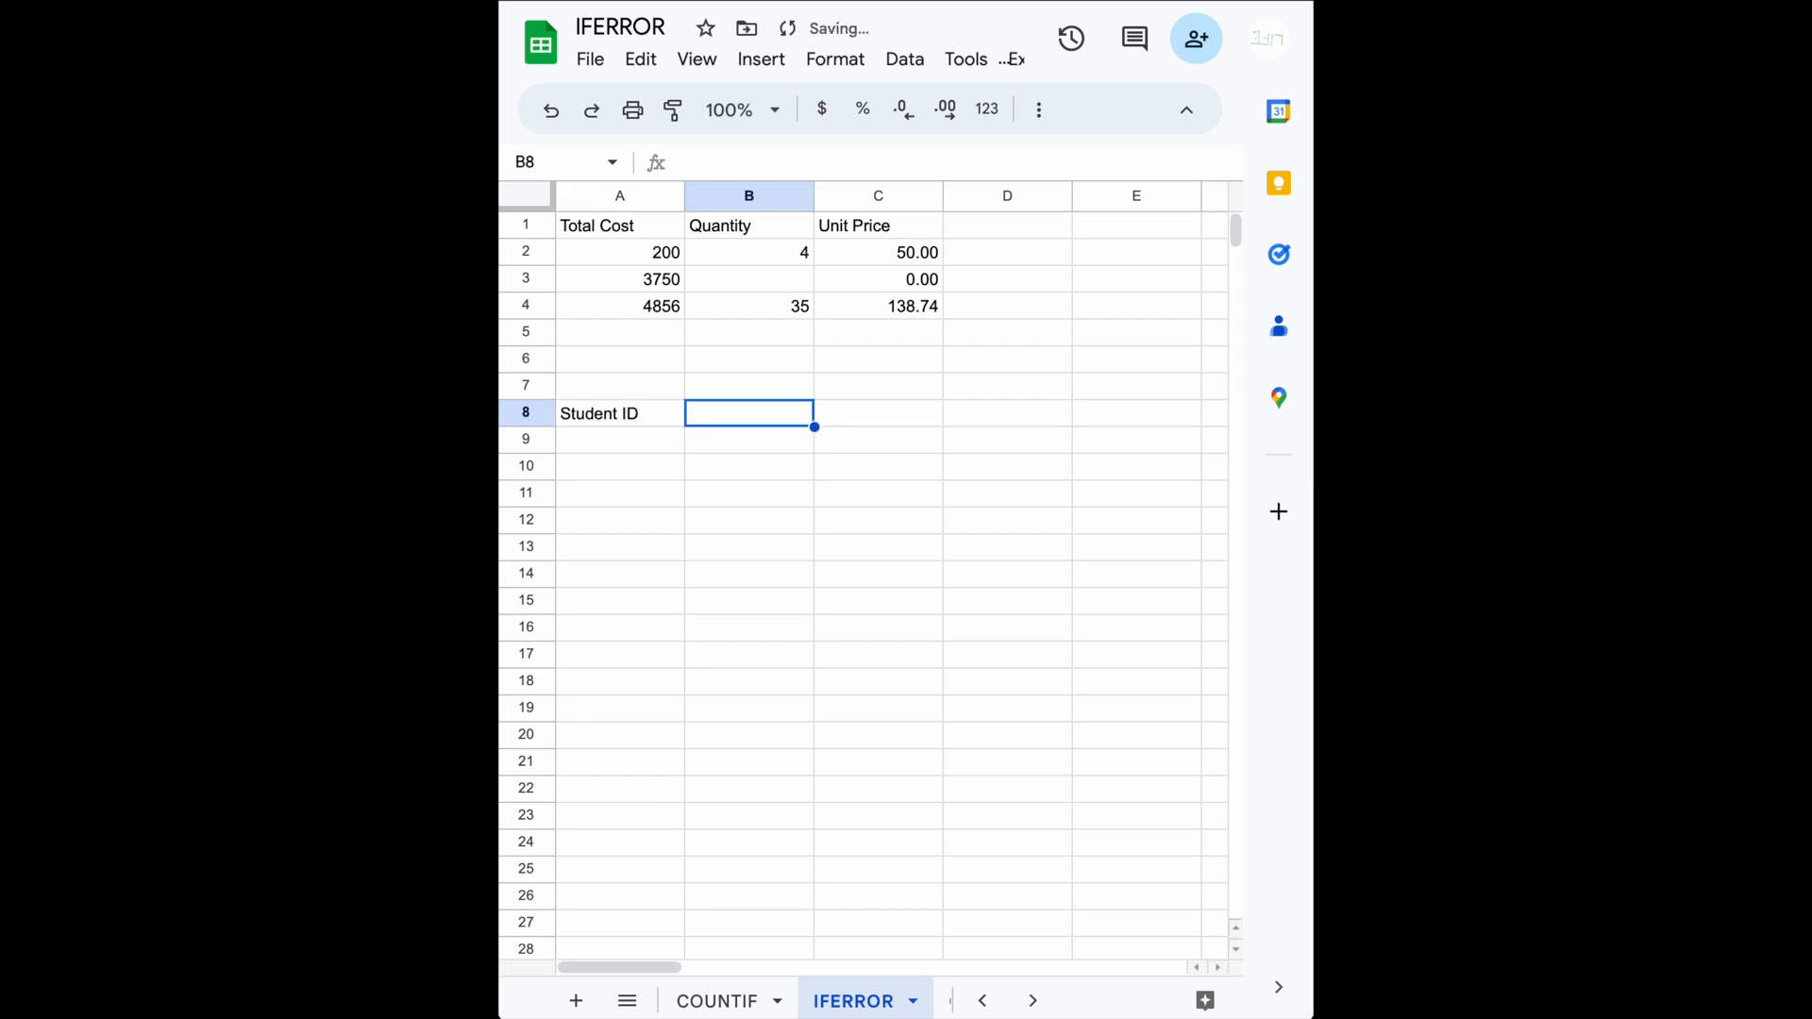
pyautogui.write('Grade')
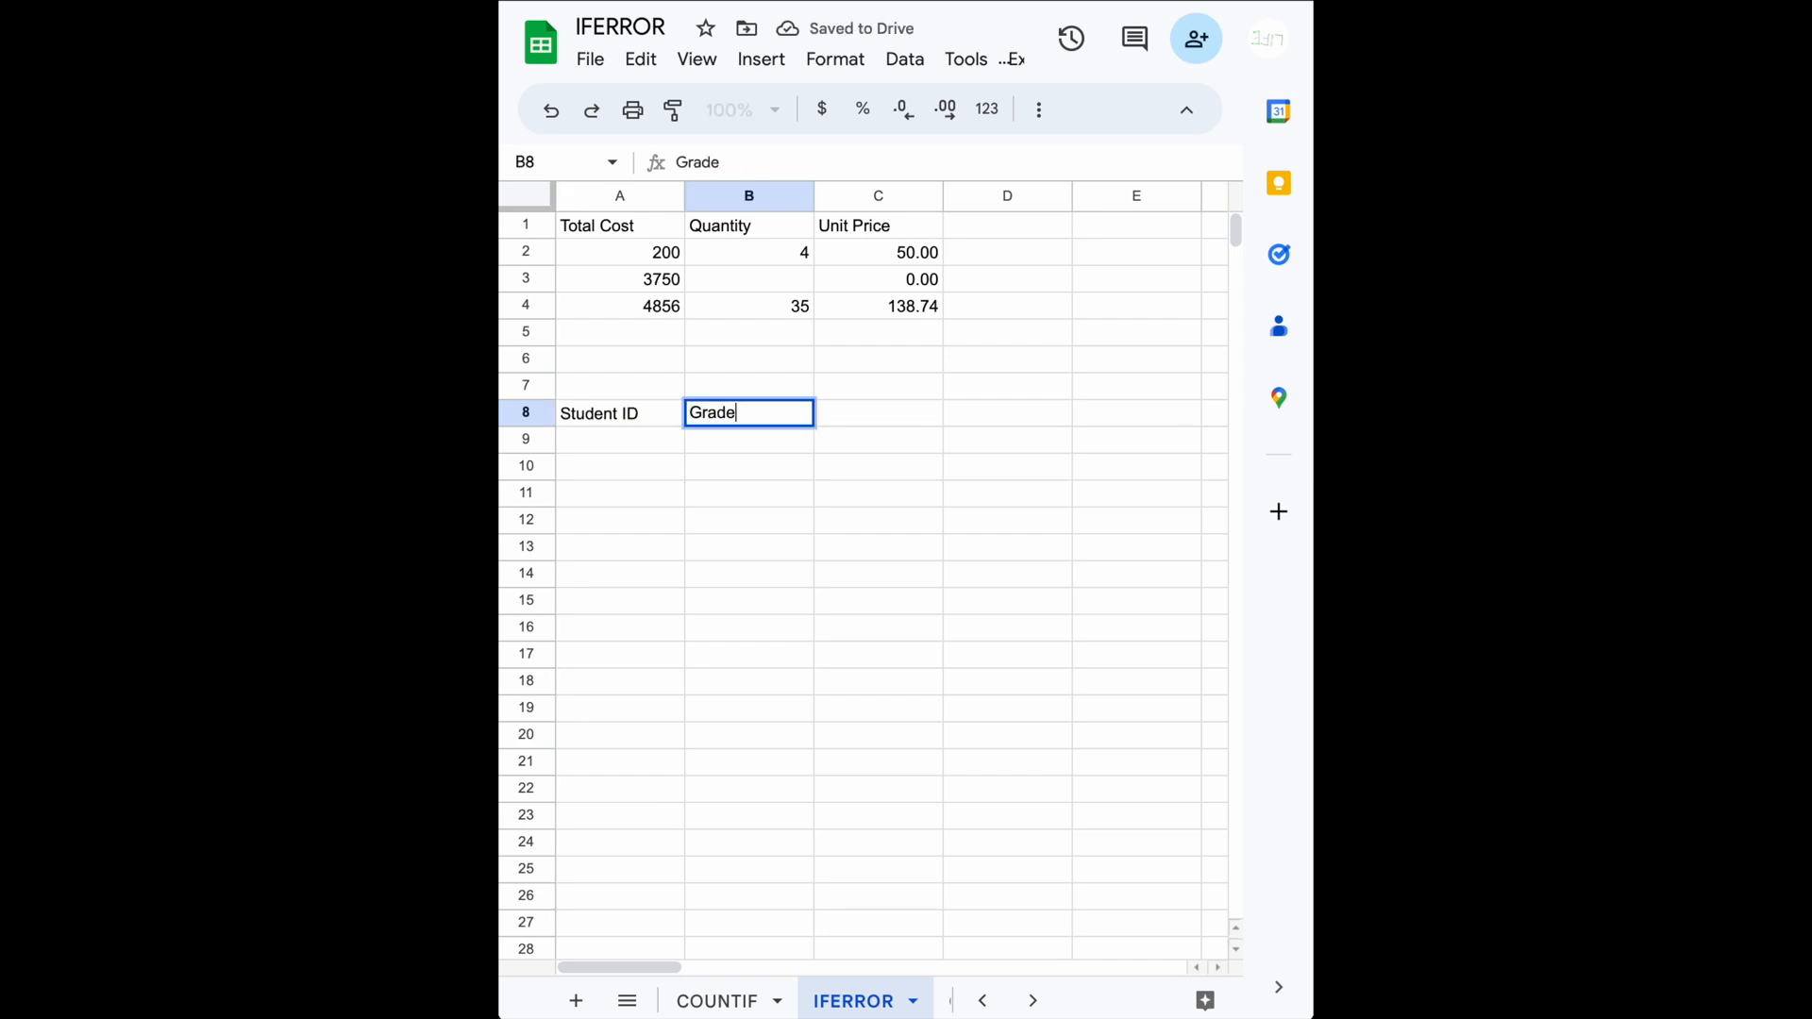
pyautogui.press('Return')
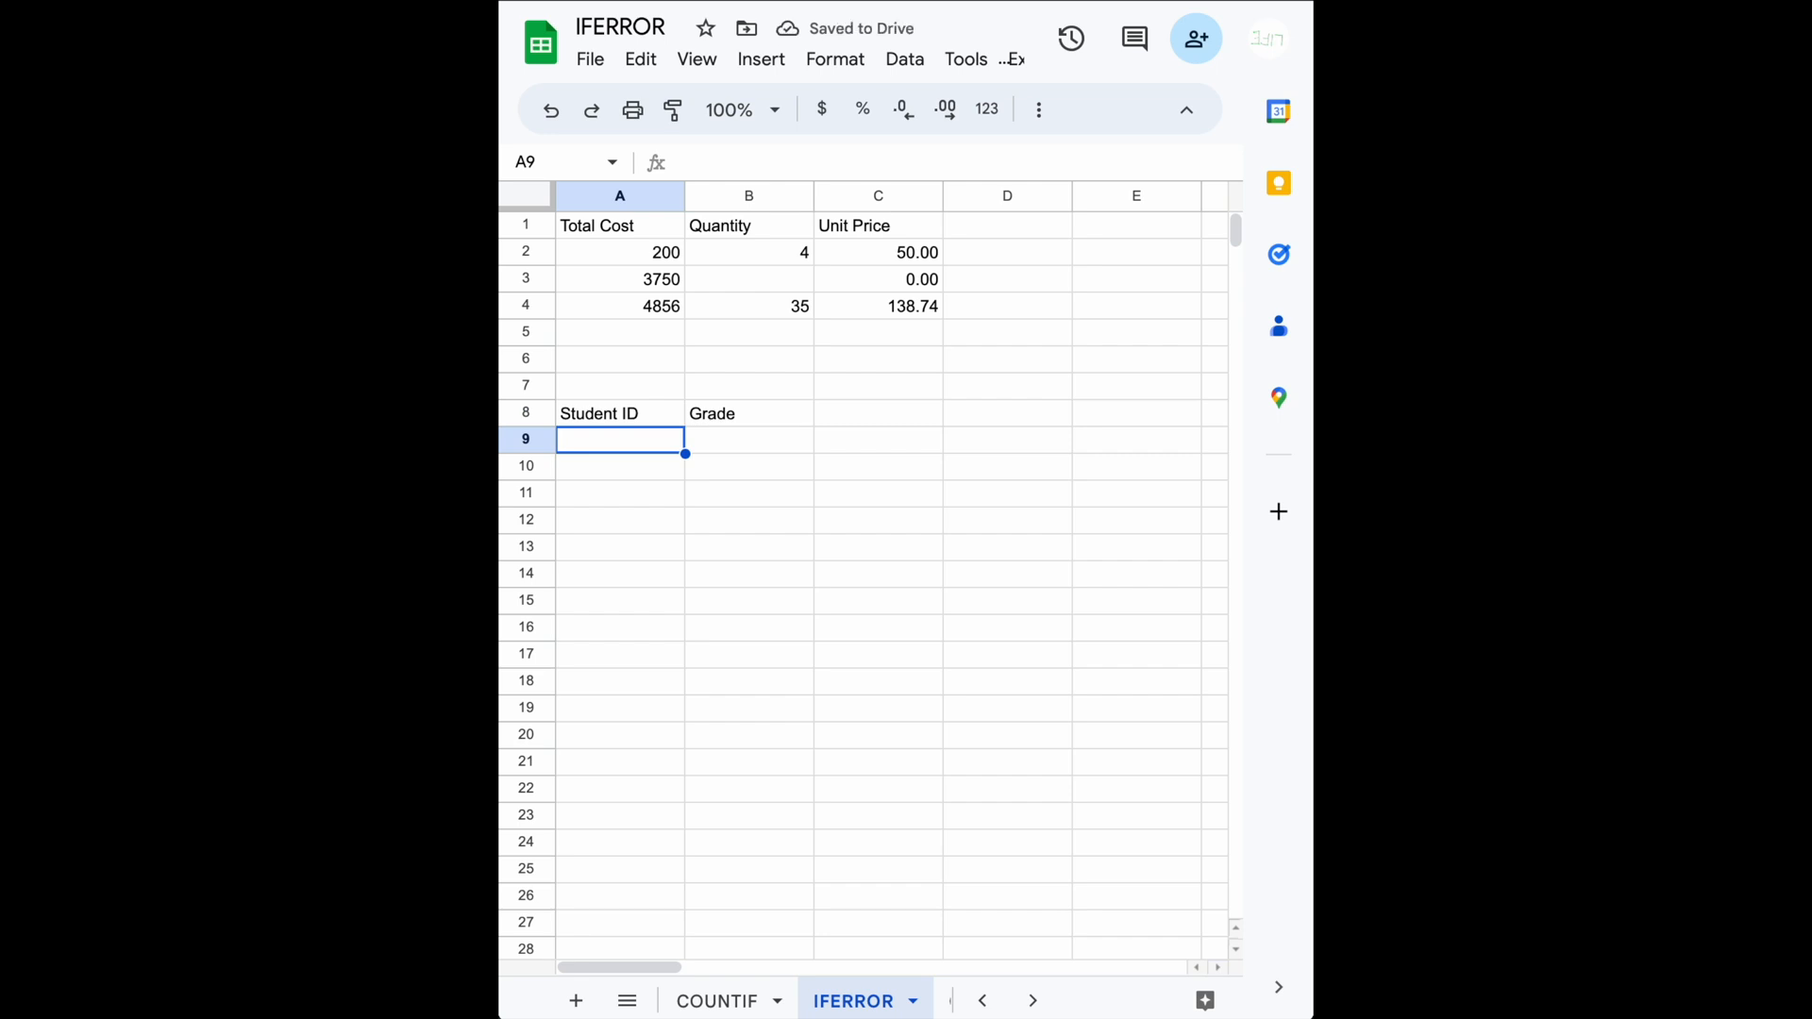
# Step: Fill row 9 with the first student's ID in A9 and a grade of 100 in B9
pyautogui.write('N333')
pyautogui.press('Tab')
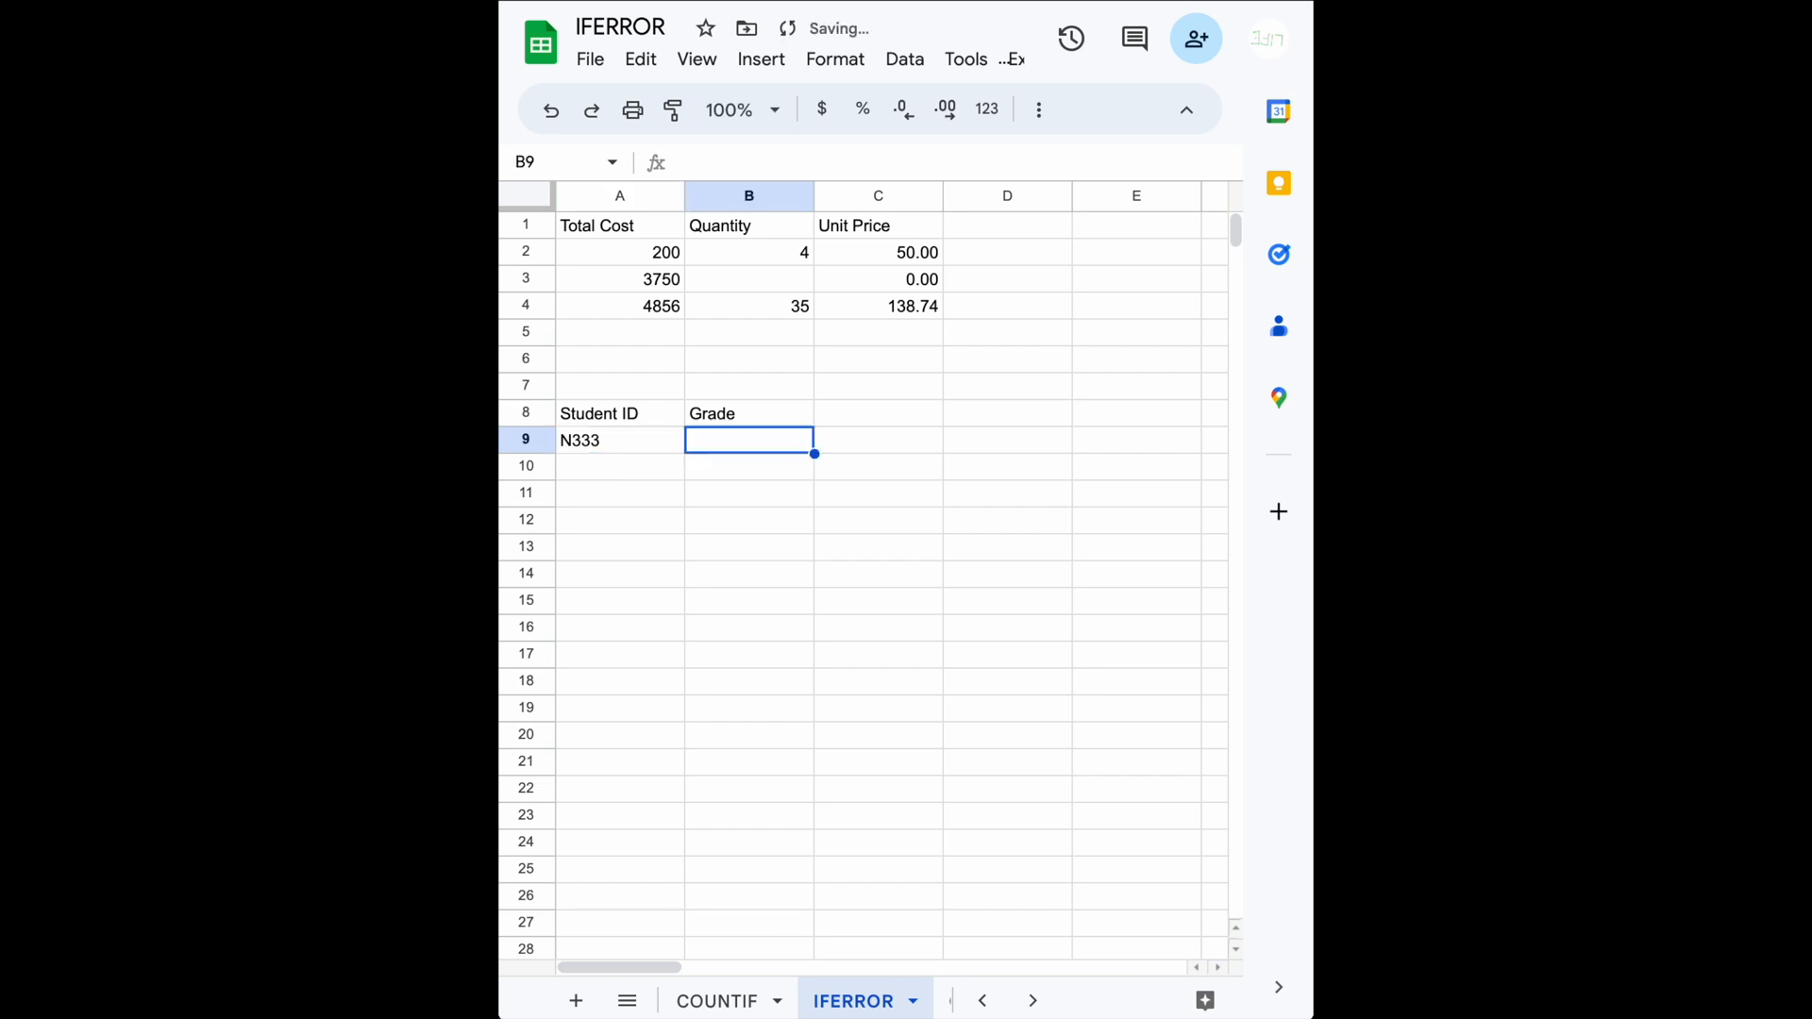
pyautogui.write('1000')
pyautogui.press('BackSpace')
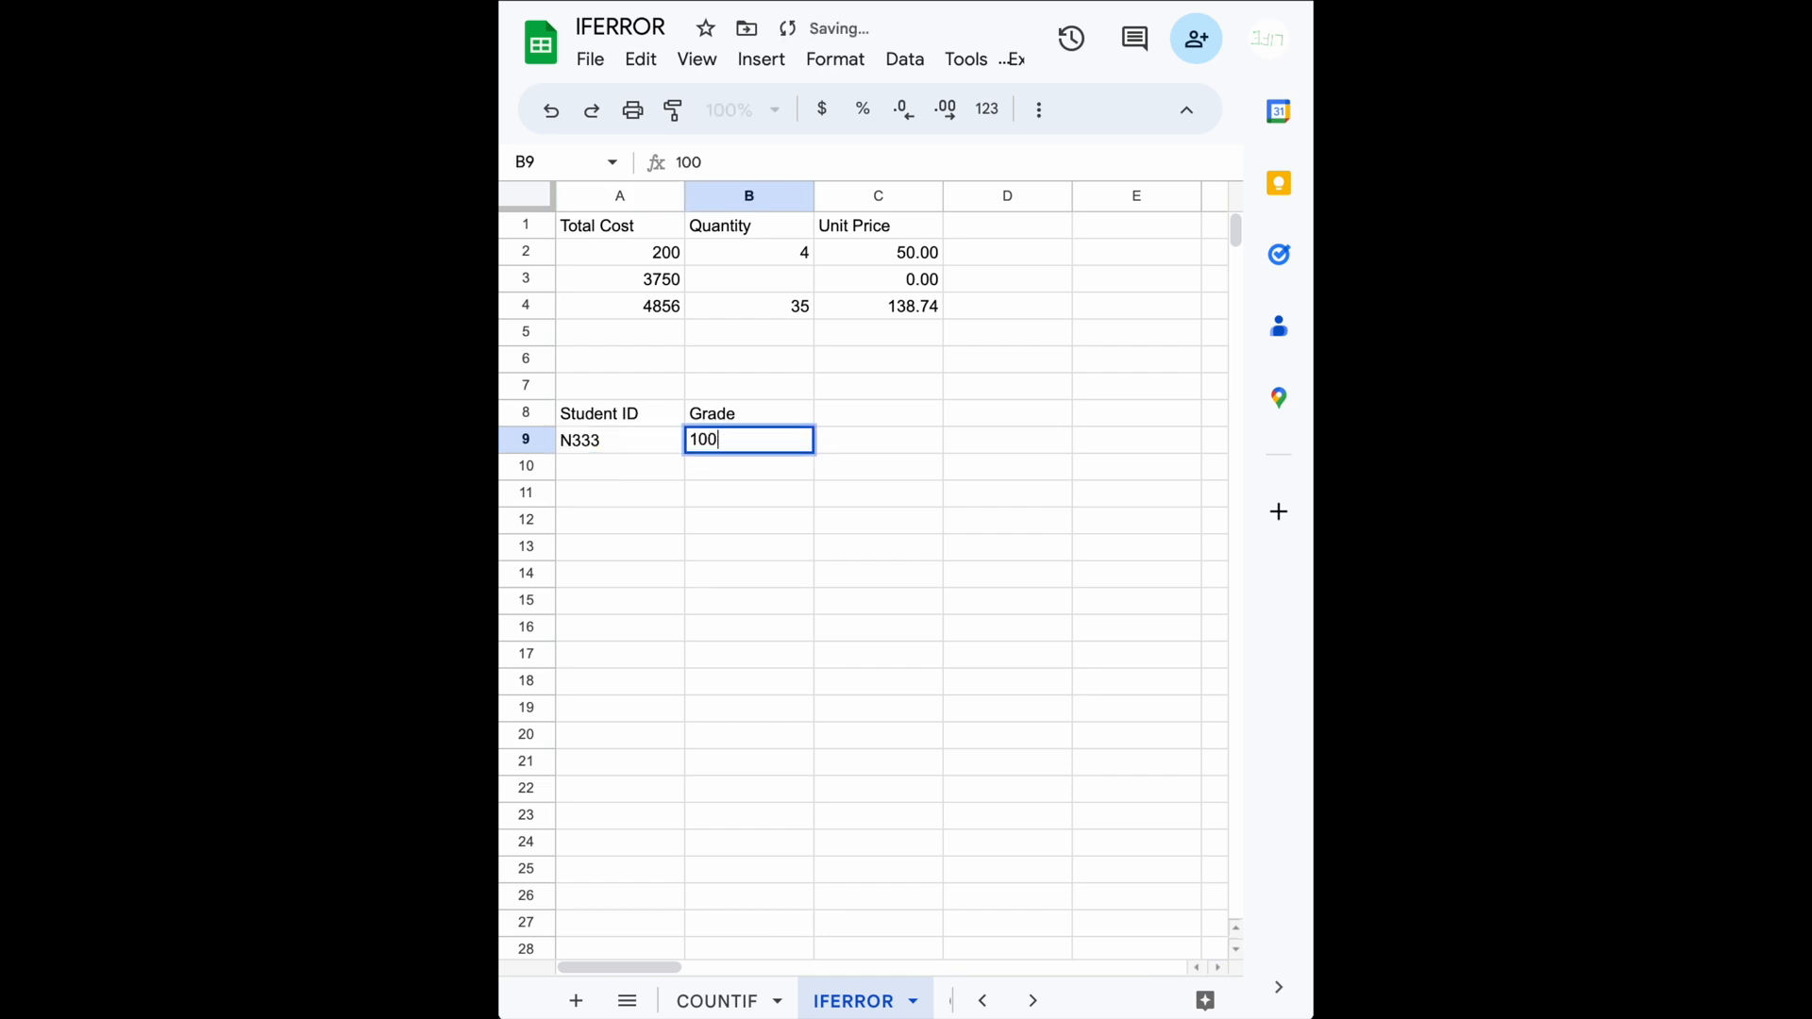
pyautogui.press('Return')
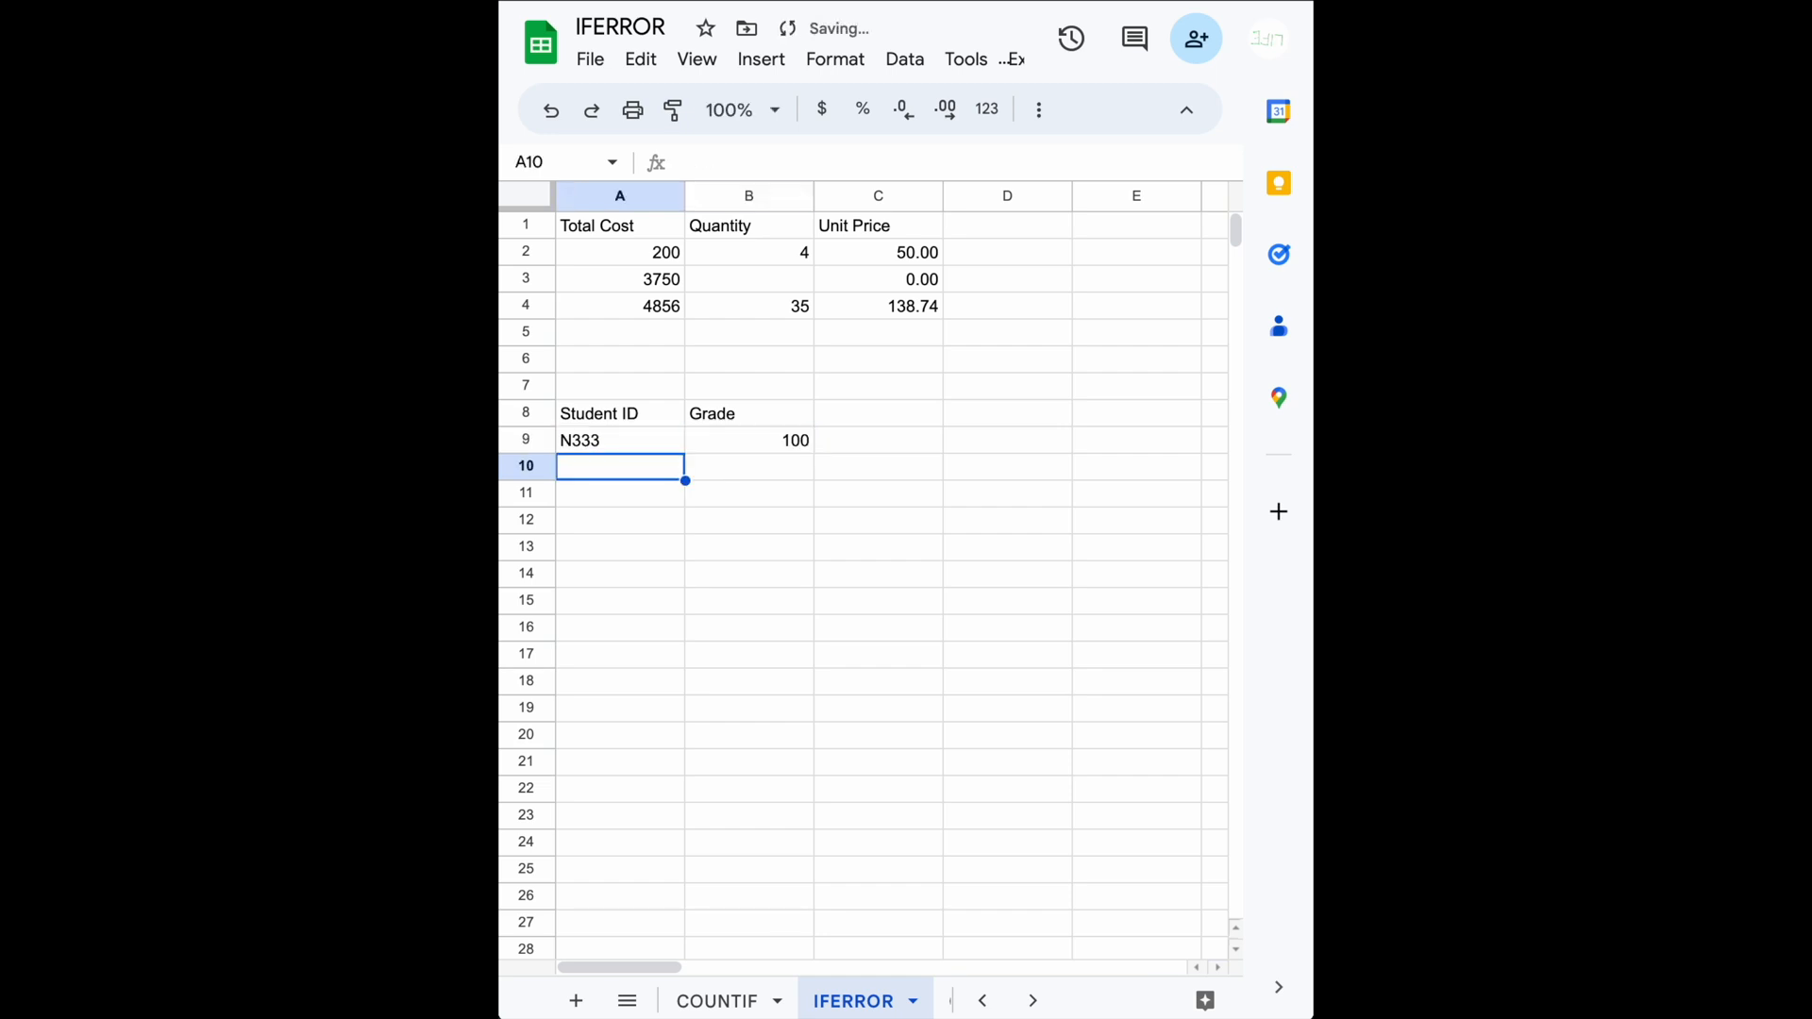
# Step: Fill rows 10 and 11 with two more student IDs in column A and the grades 85 and 80 in column B
pyautogui.write('N222')
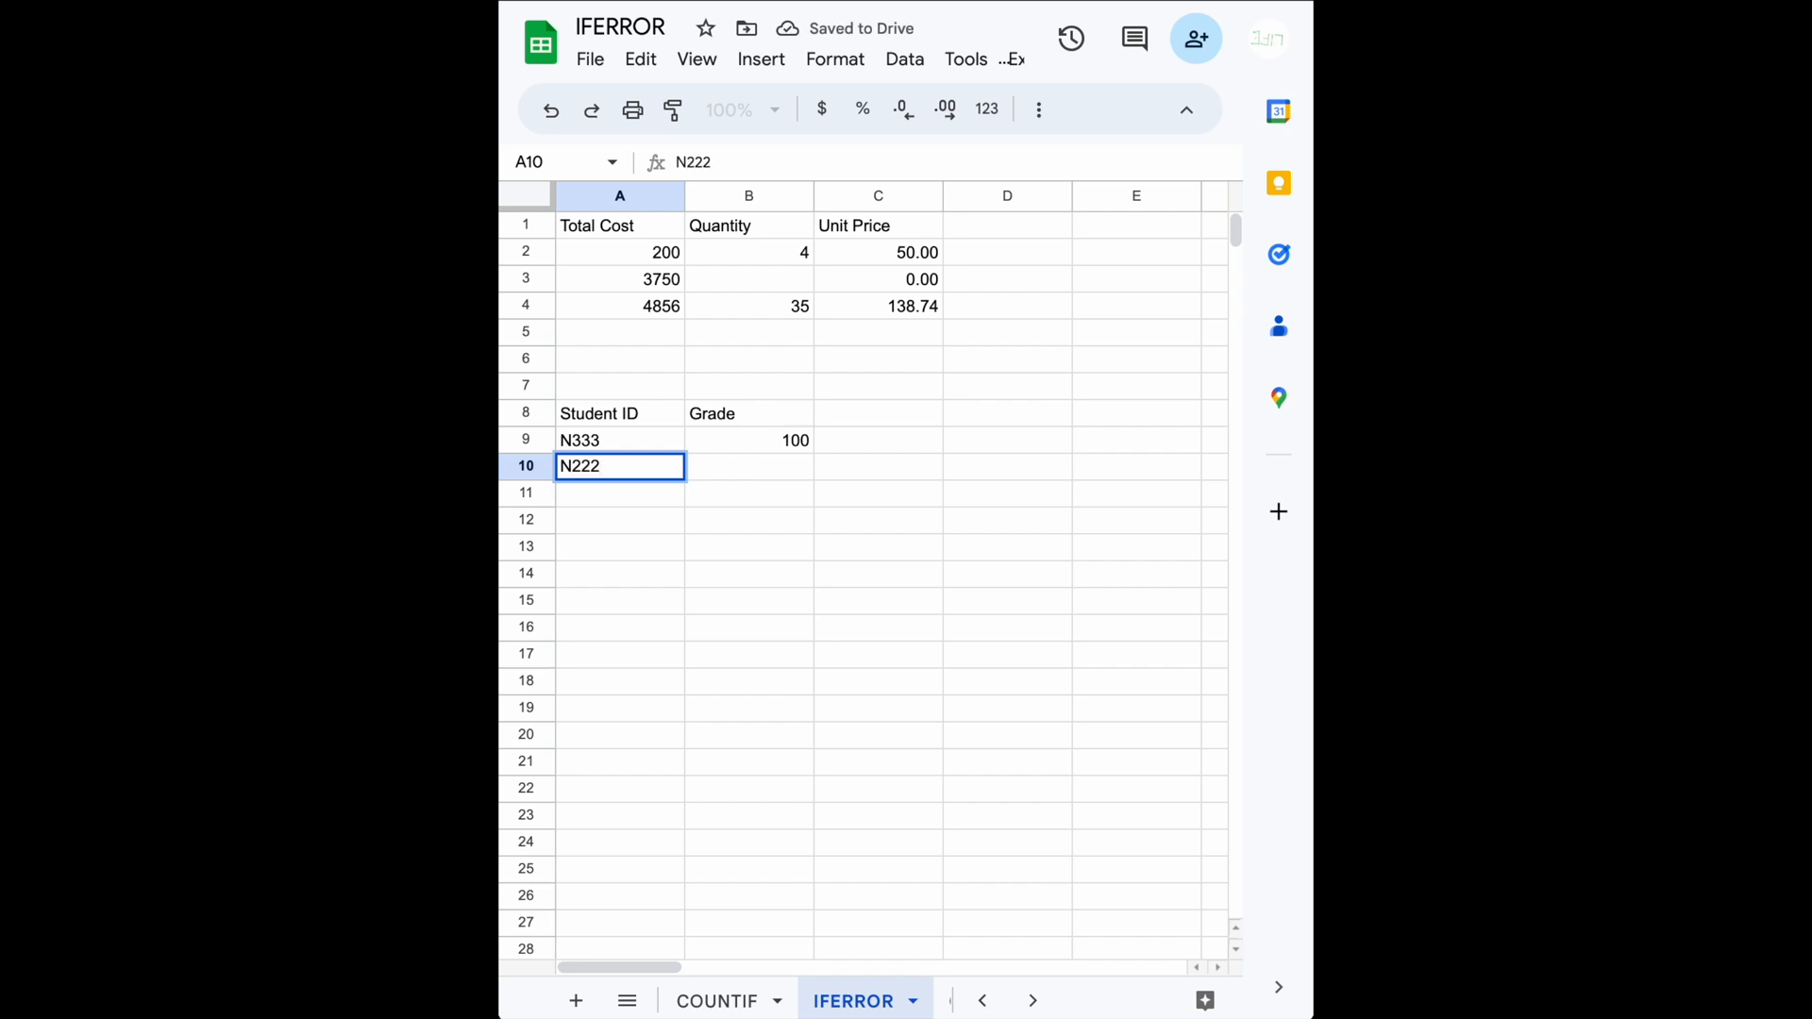
pyautogui.press('Tab')
pyautogui.write('85')
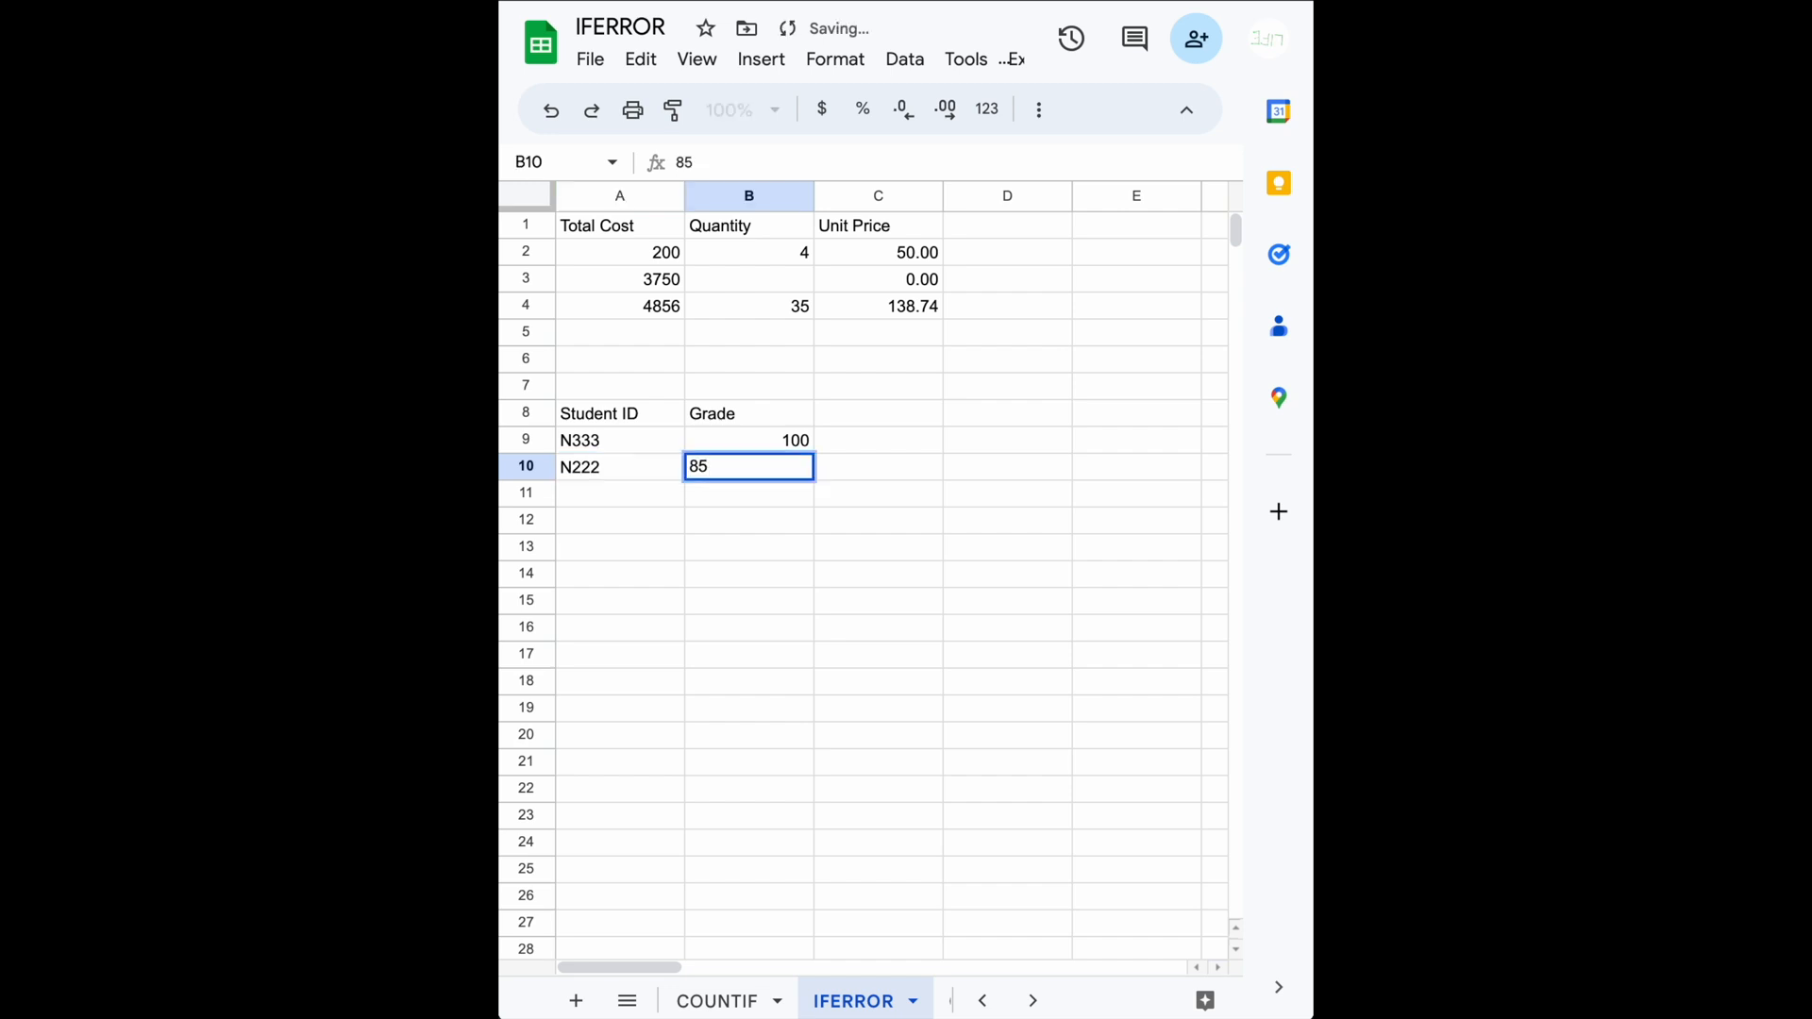
pyautogui.press('Return')
pyautogui.write('N11')
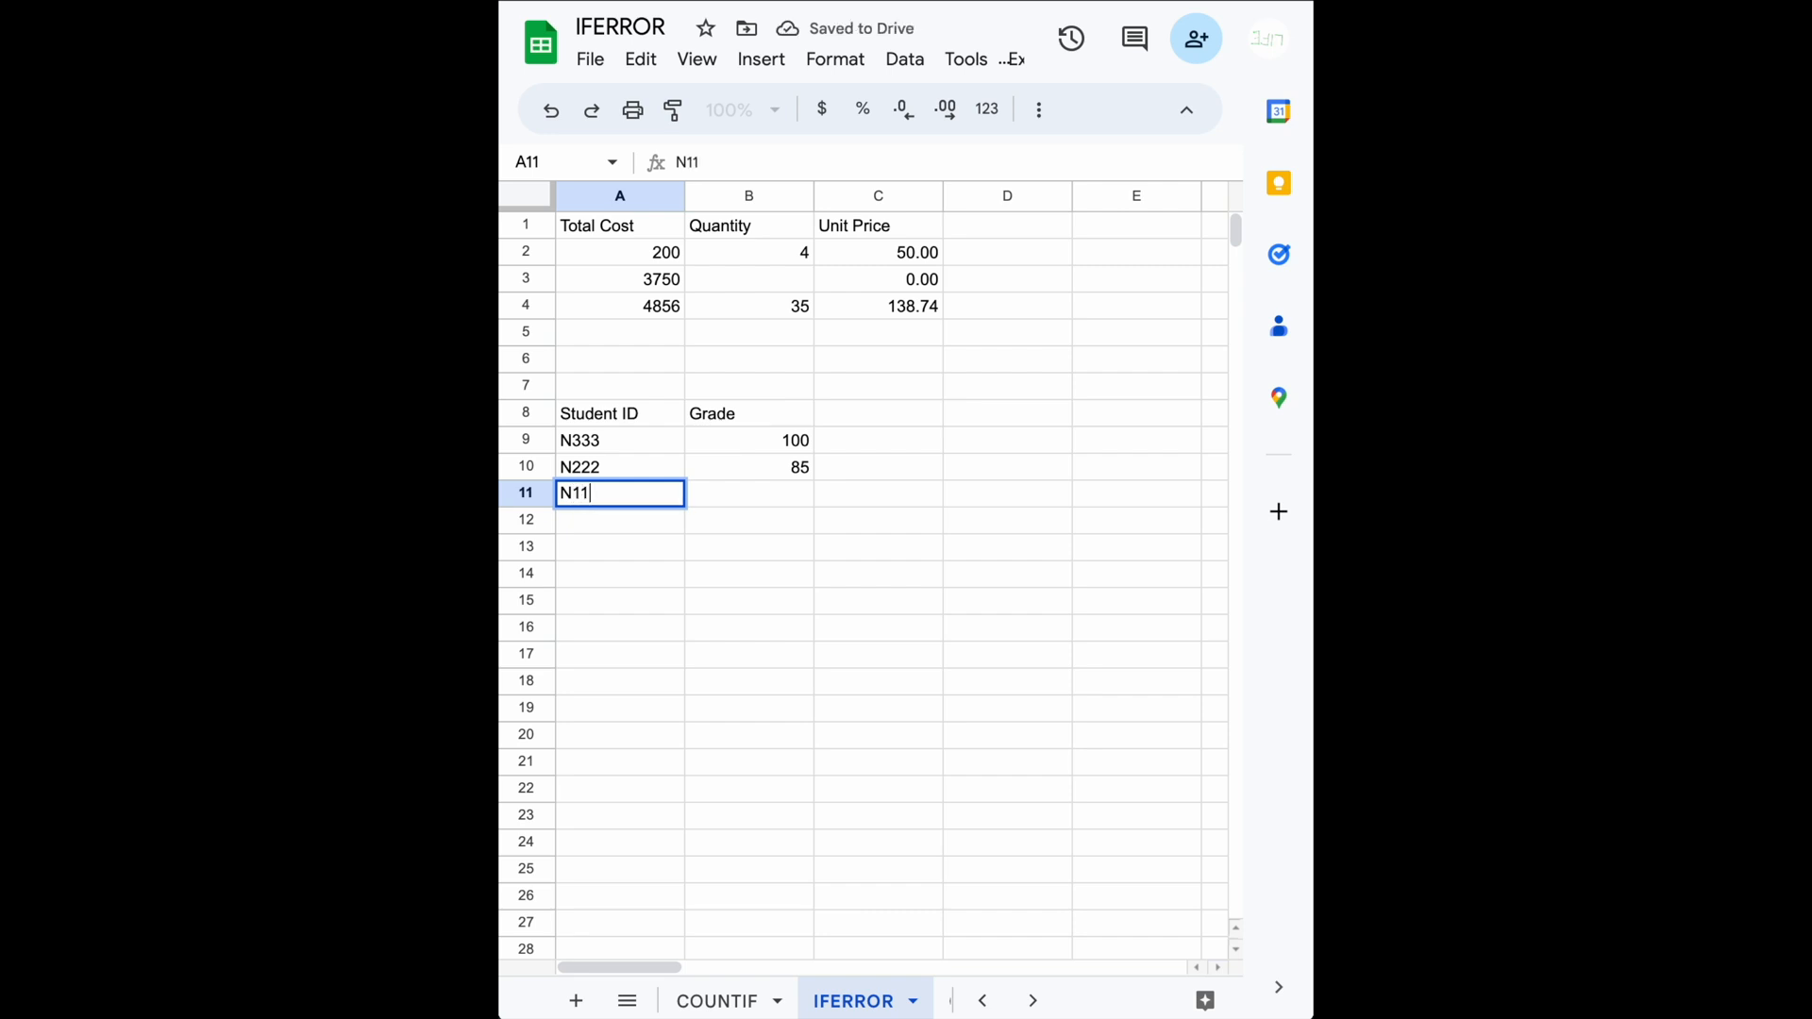
pyautogui.press('Tab')
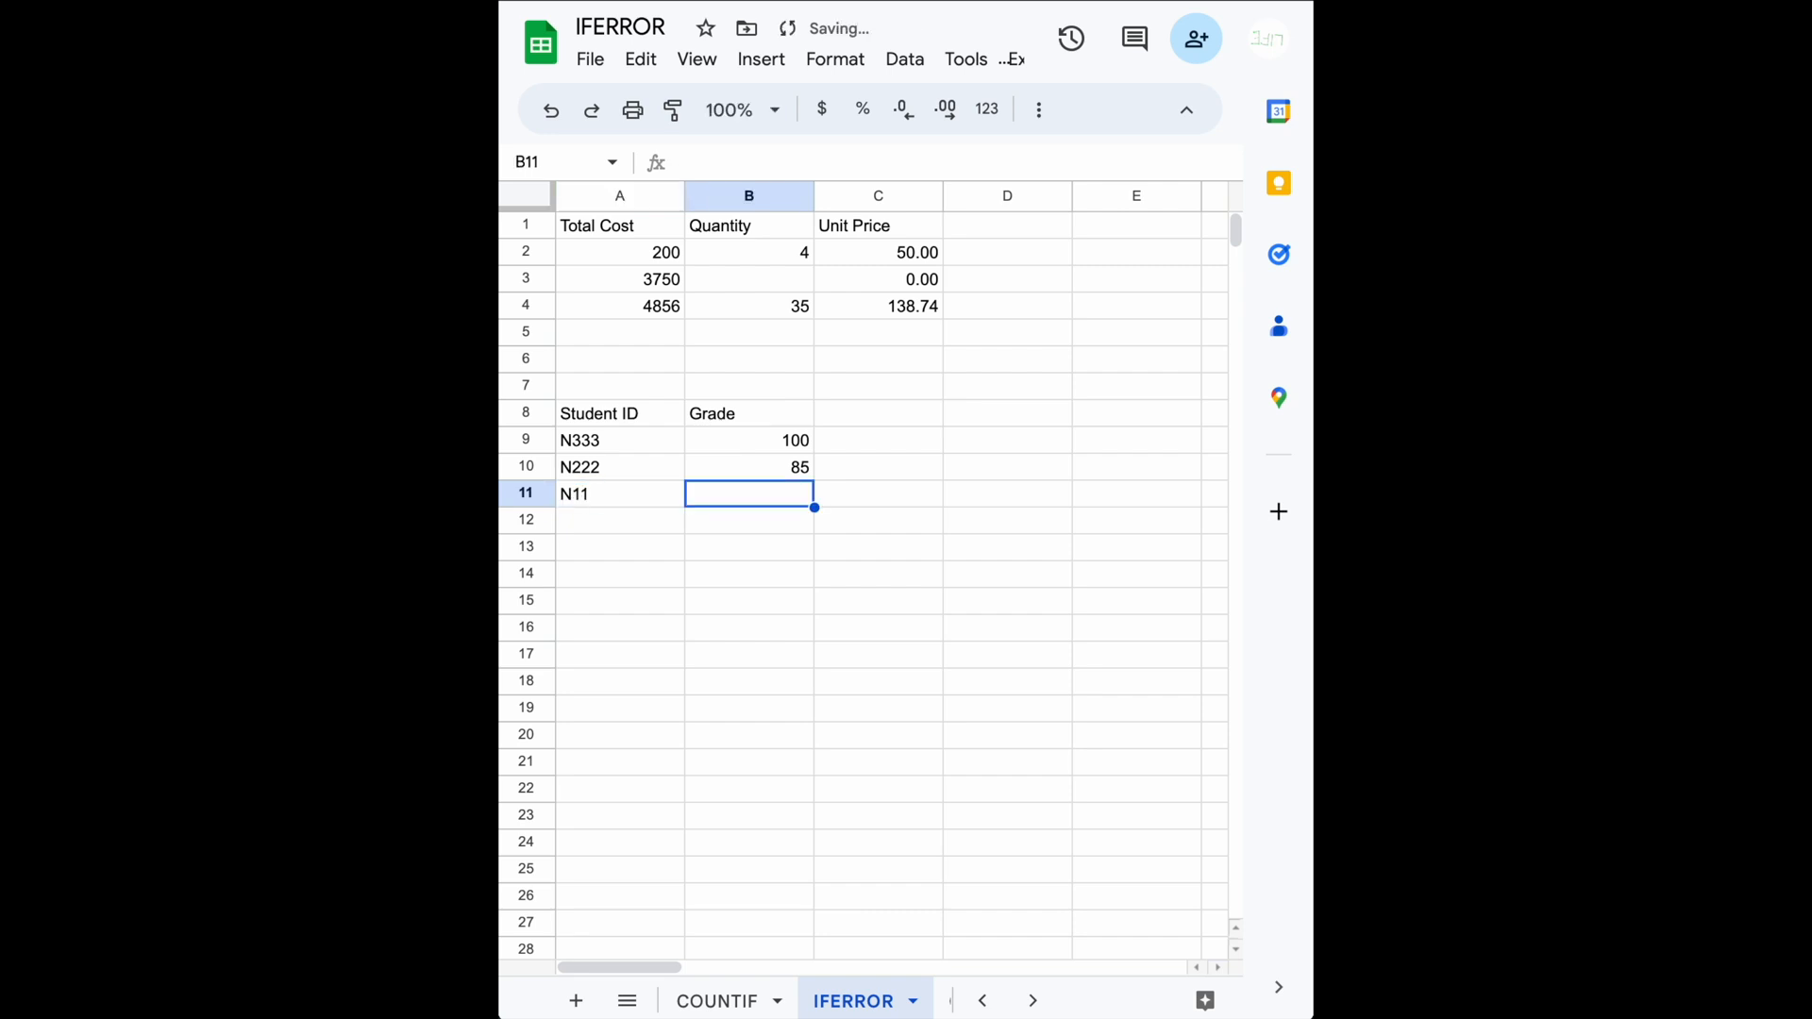
pyautogui.write('80')
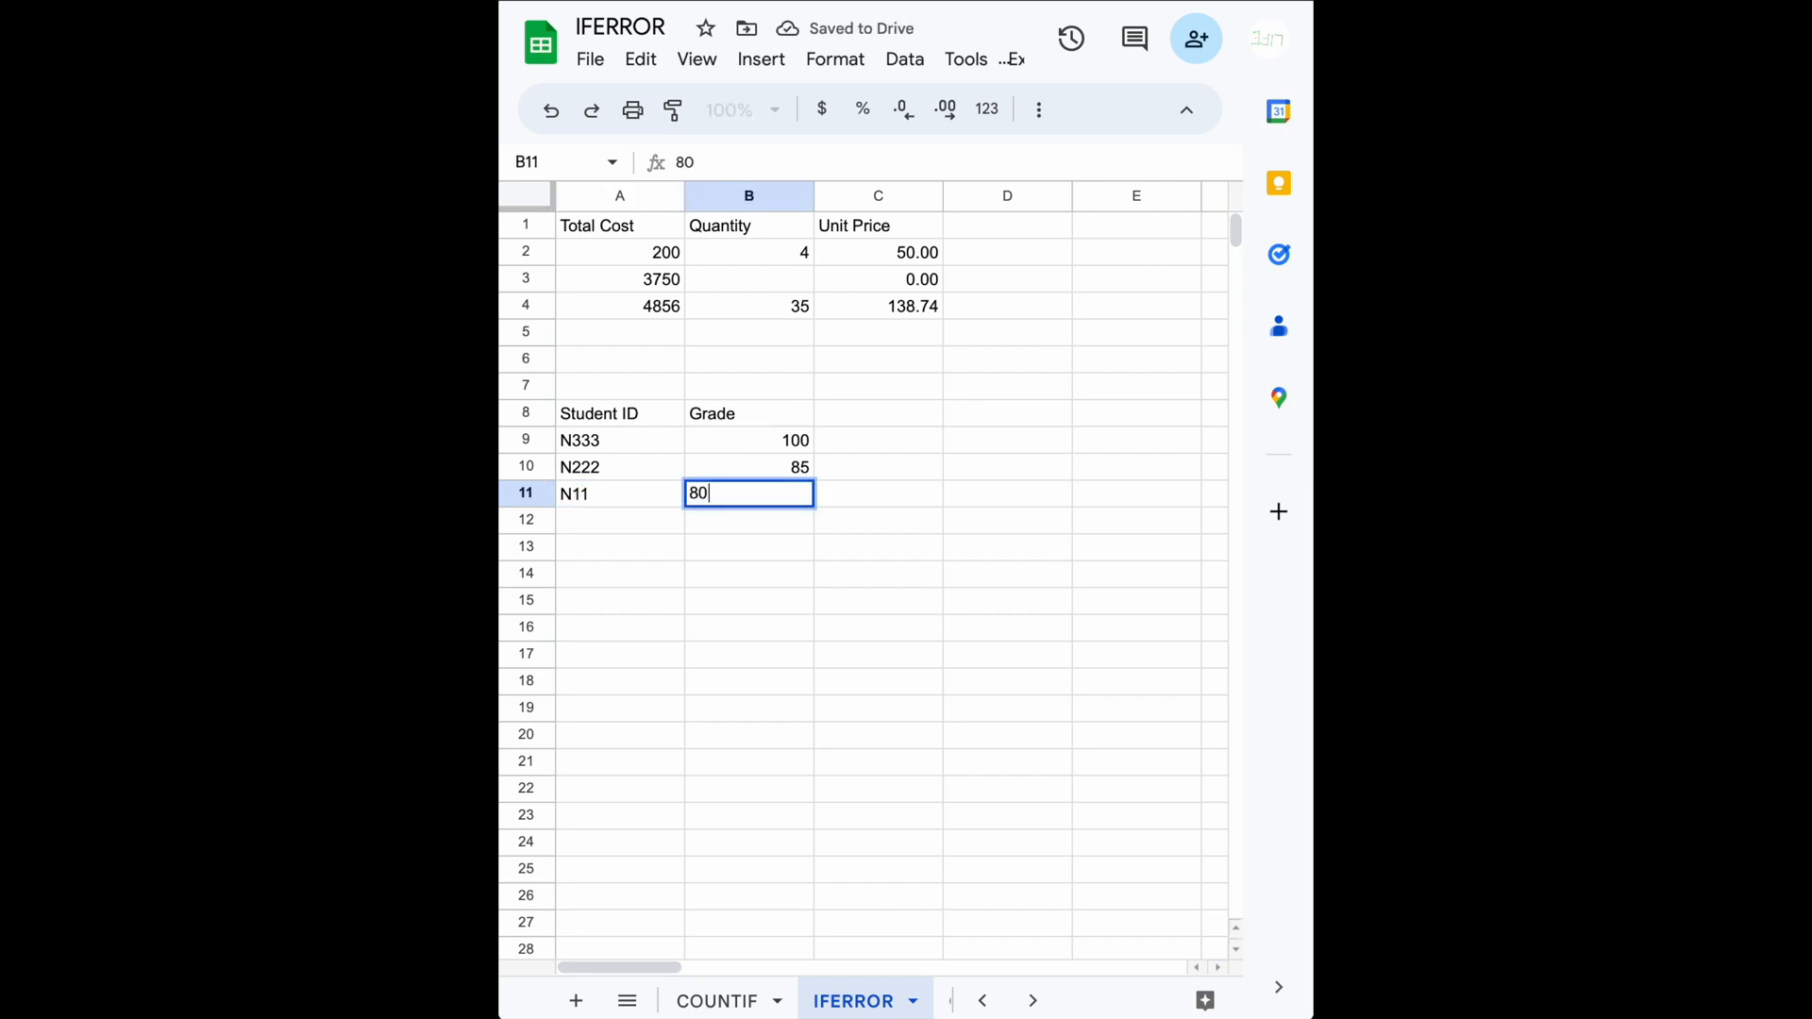
pyautogui.press('Return')
pyautogui.press('Return')
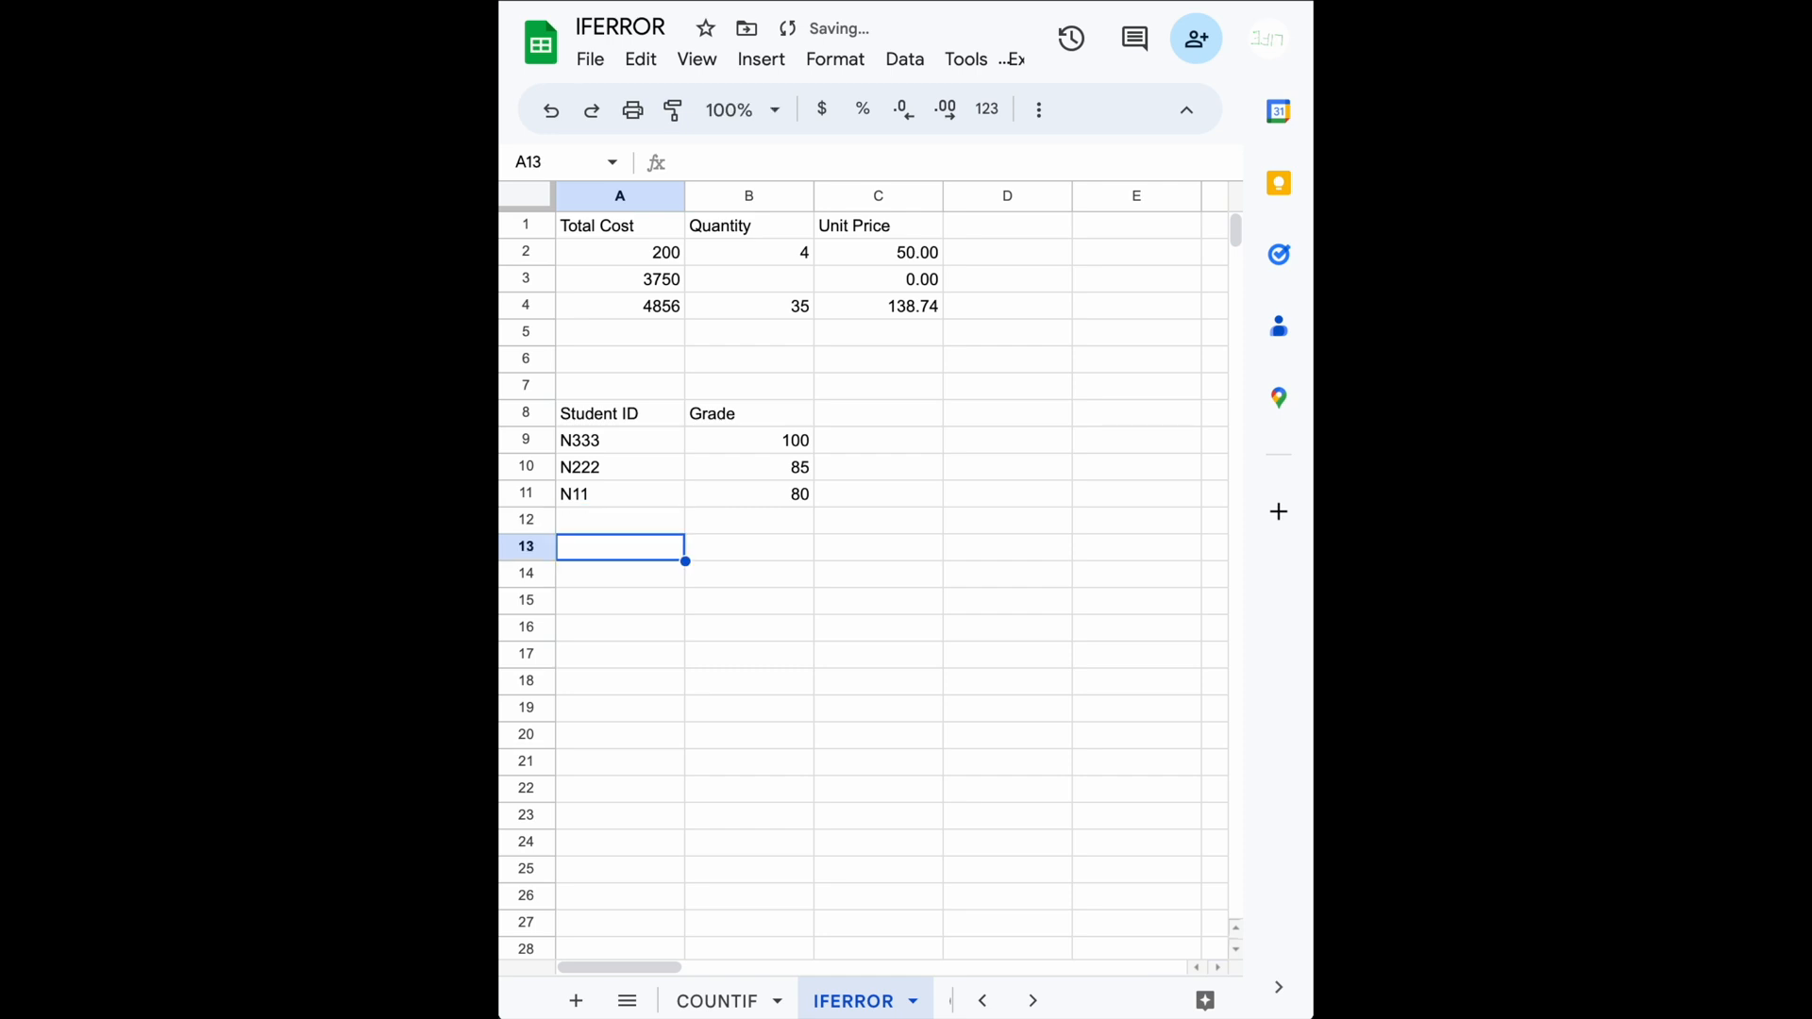
# Step: Start a third table with the headers "Student ID" in A14, "Name" in B14 and "Grade" in C14
pyautogui.click(620, 574)
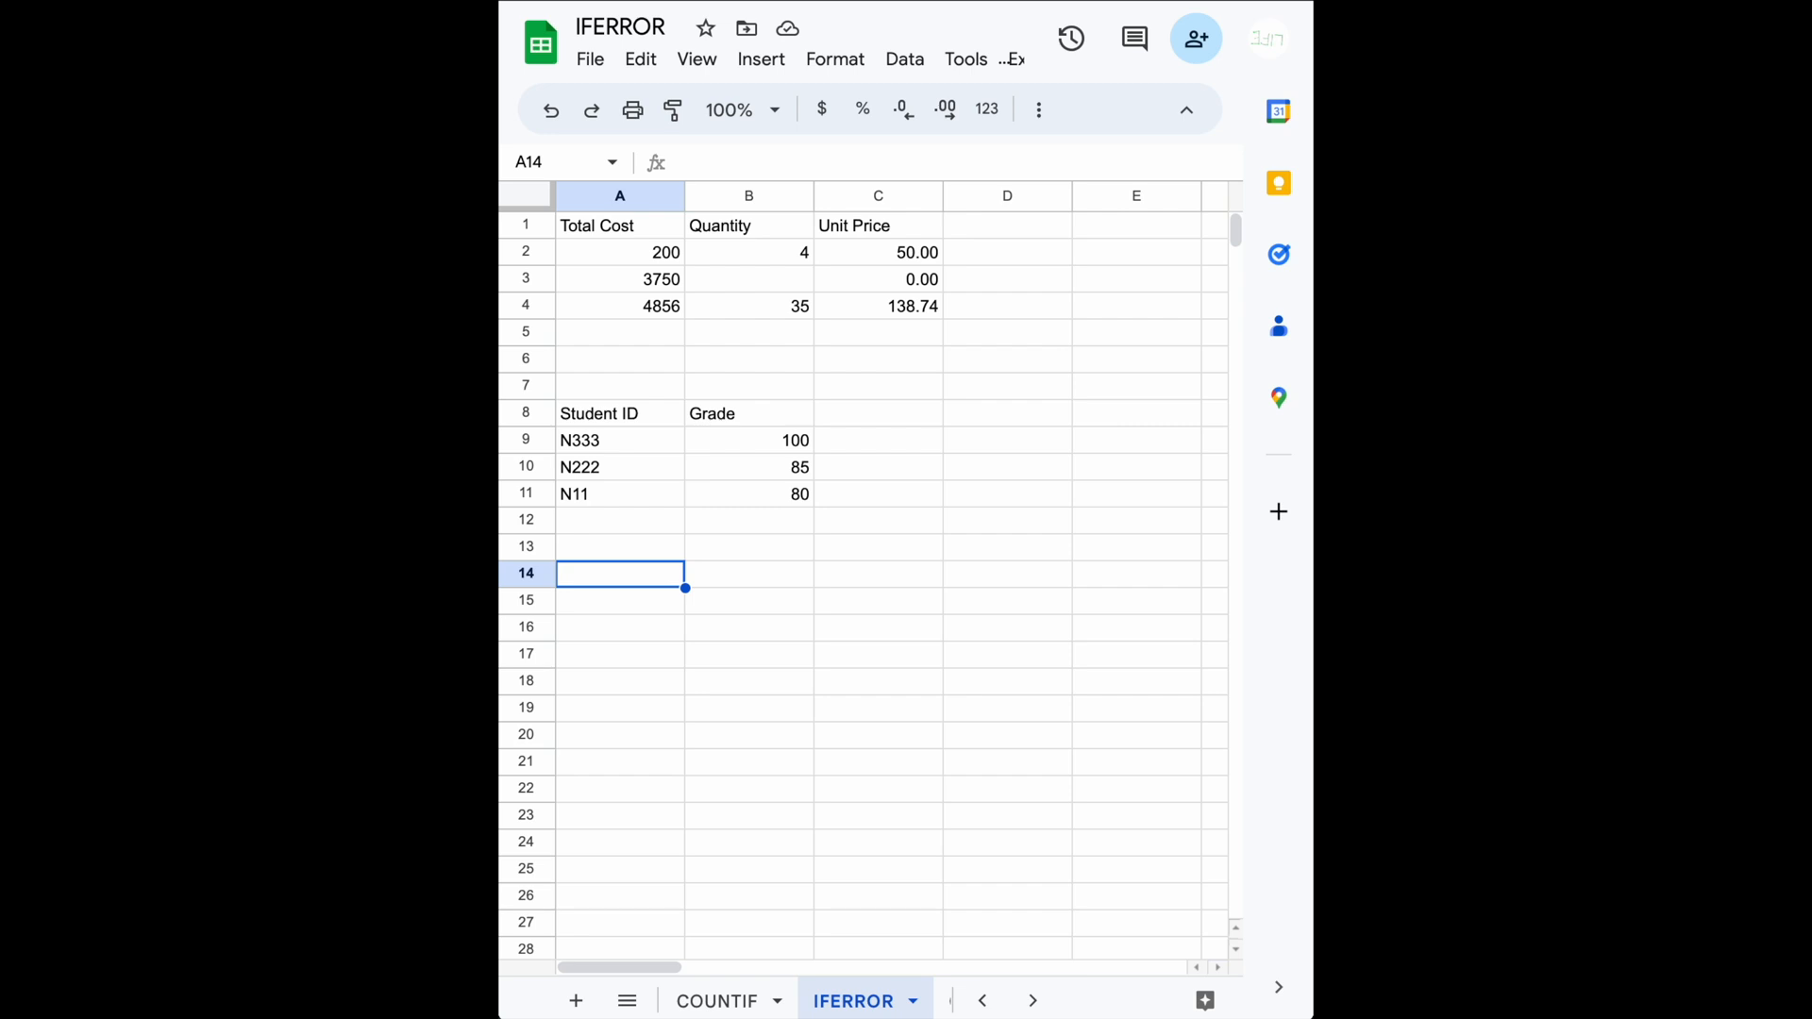
pyautogui.write('Student ID')
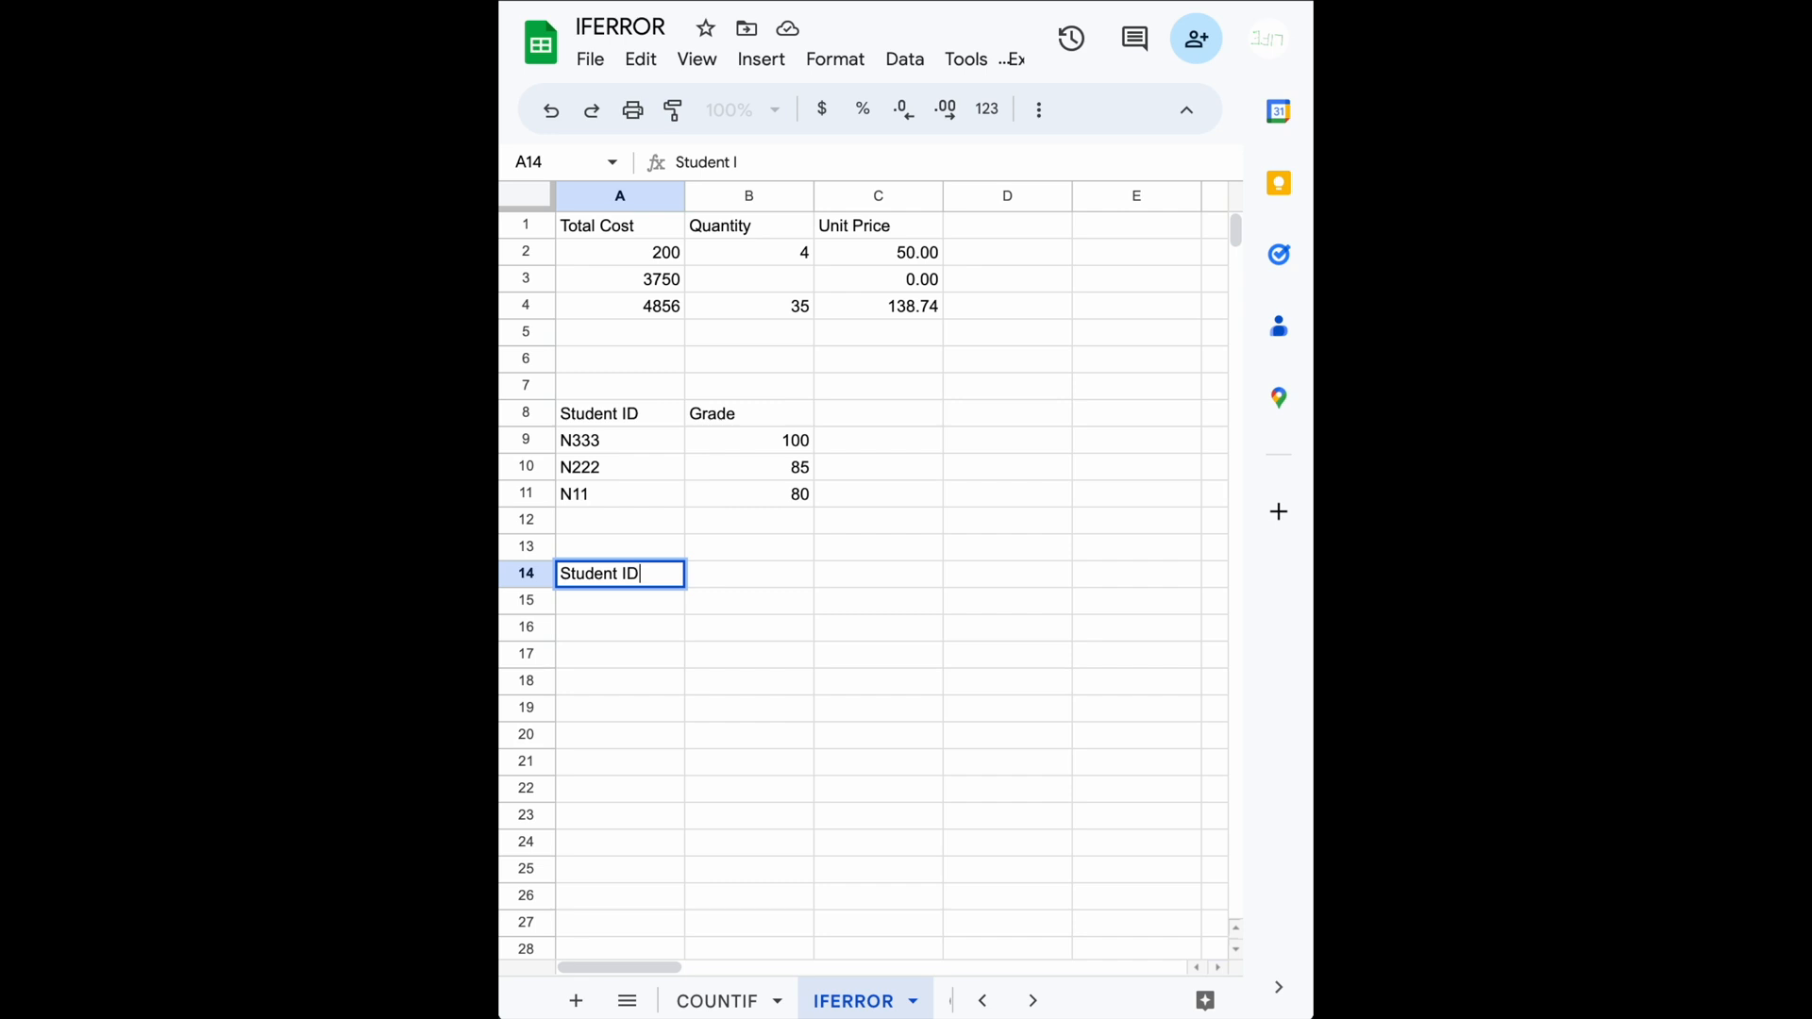
pyautogui.click(748, 573)
pyautogui.write('Name')
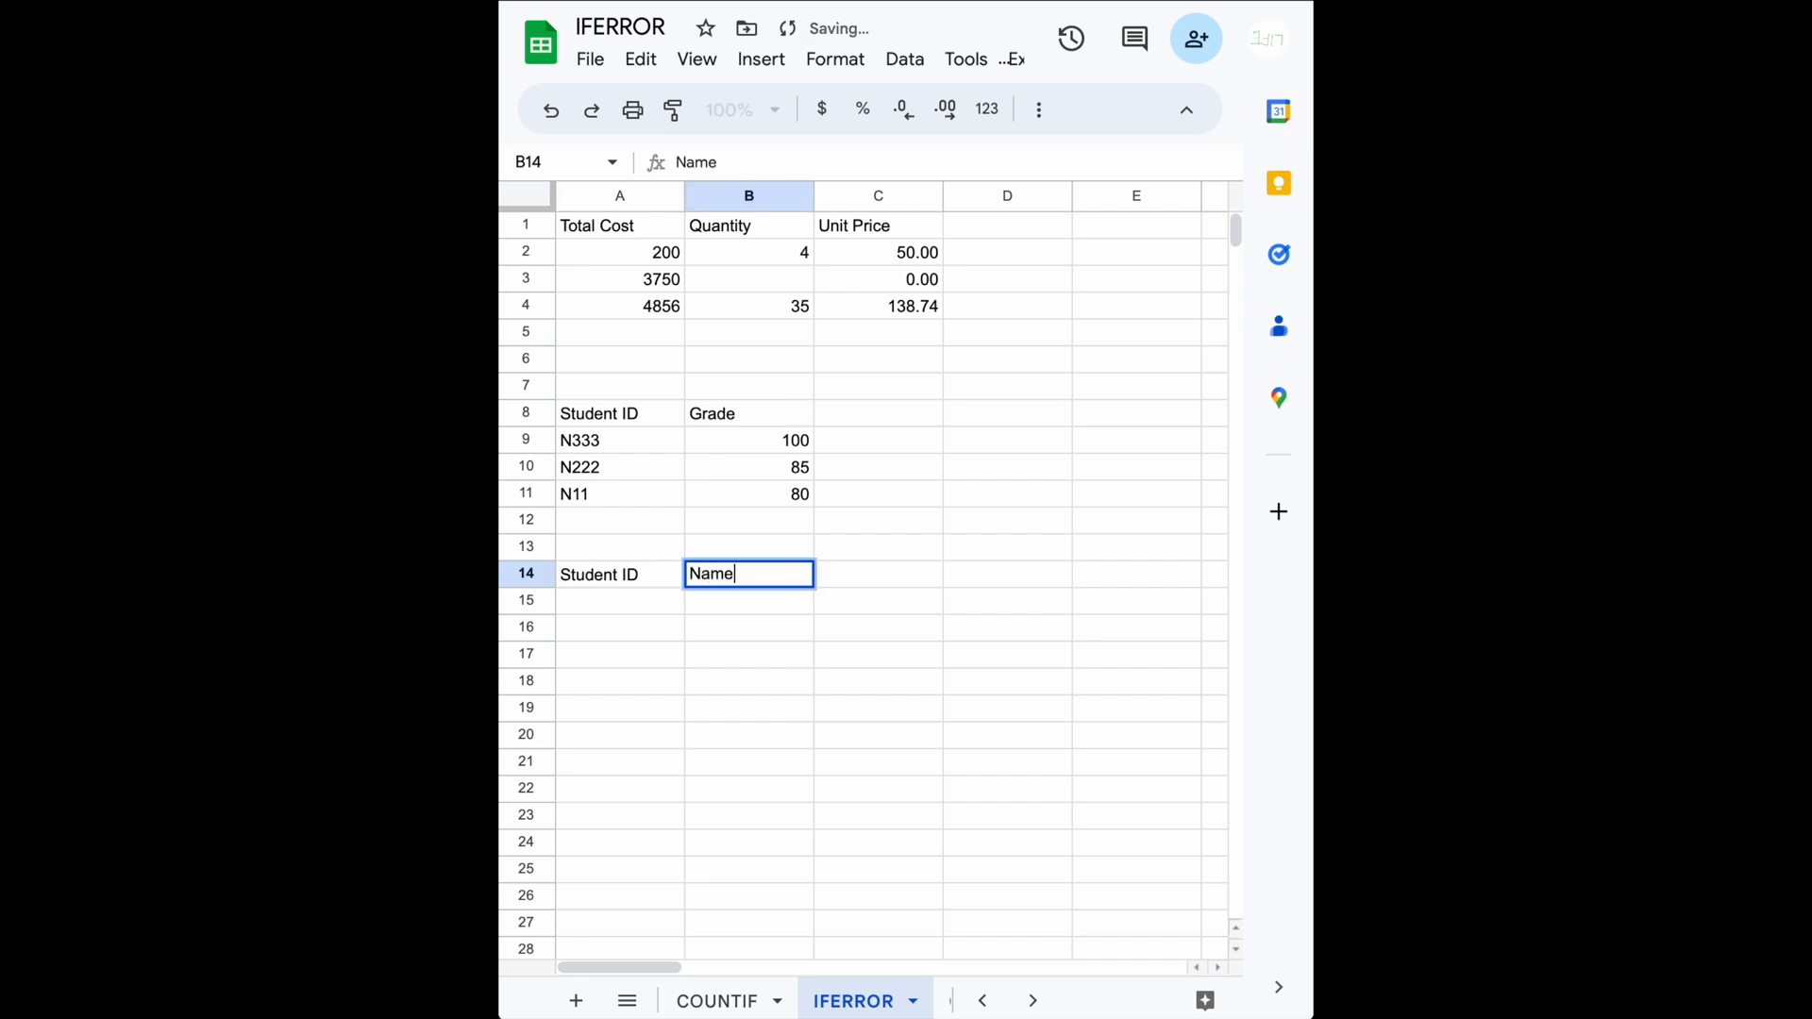
pyautogui.press('Tab')
pyautogui.write('Grade')
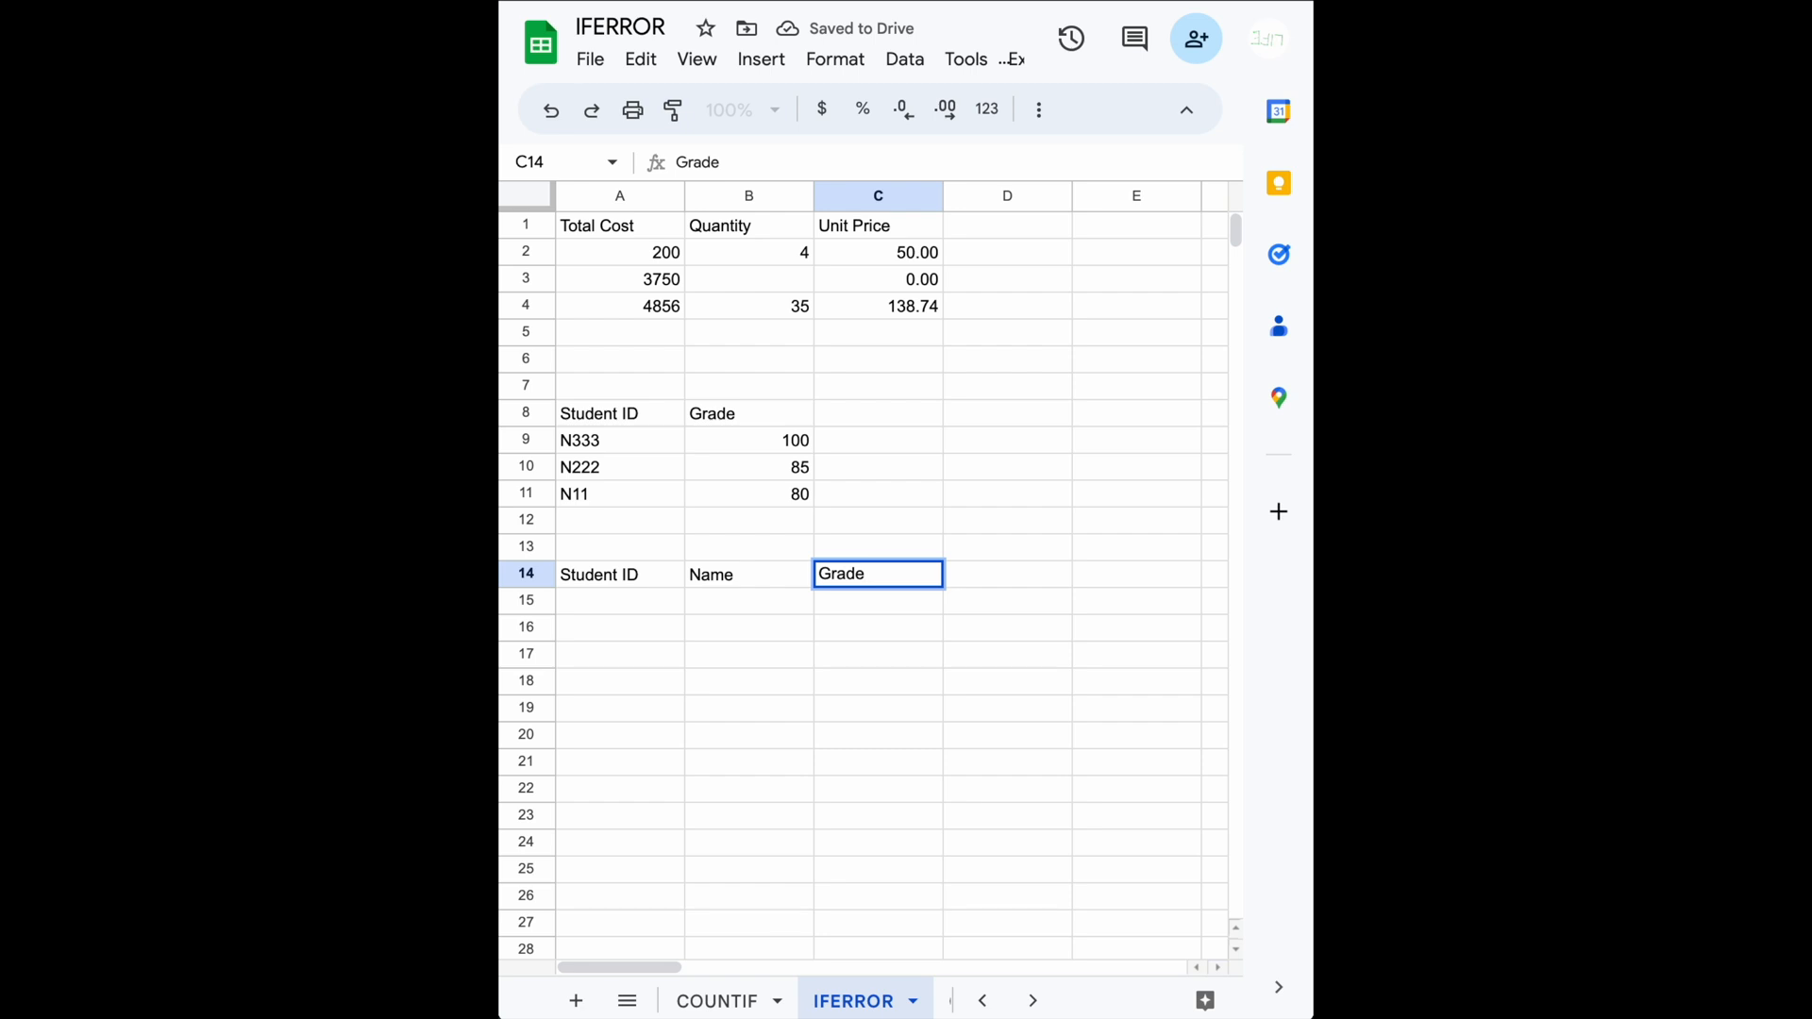
pyautogui.press('Return')
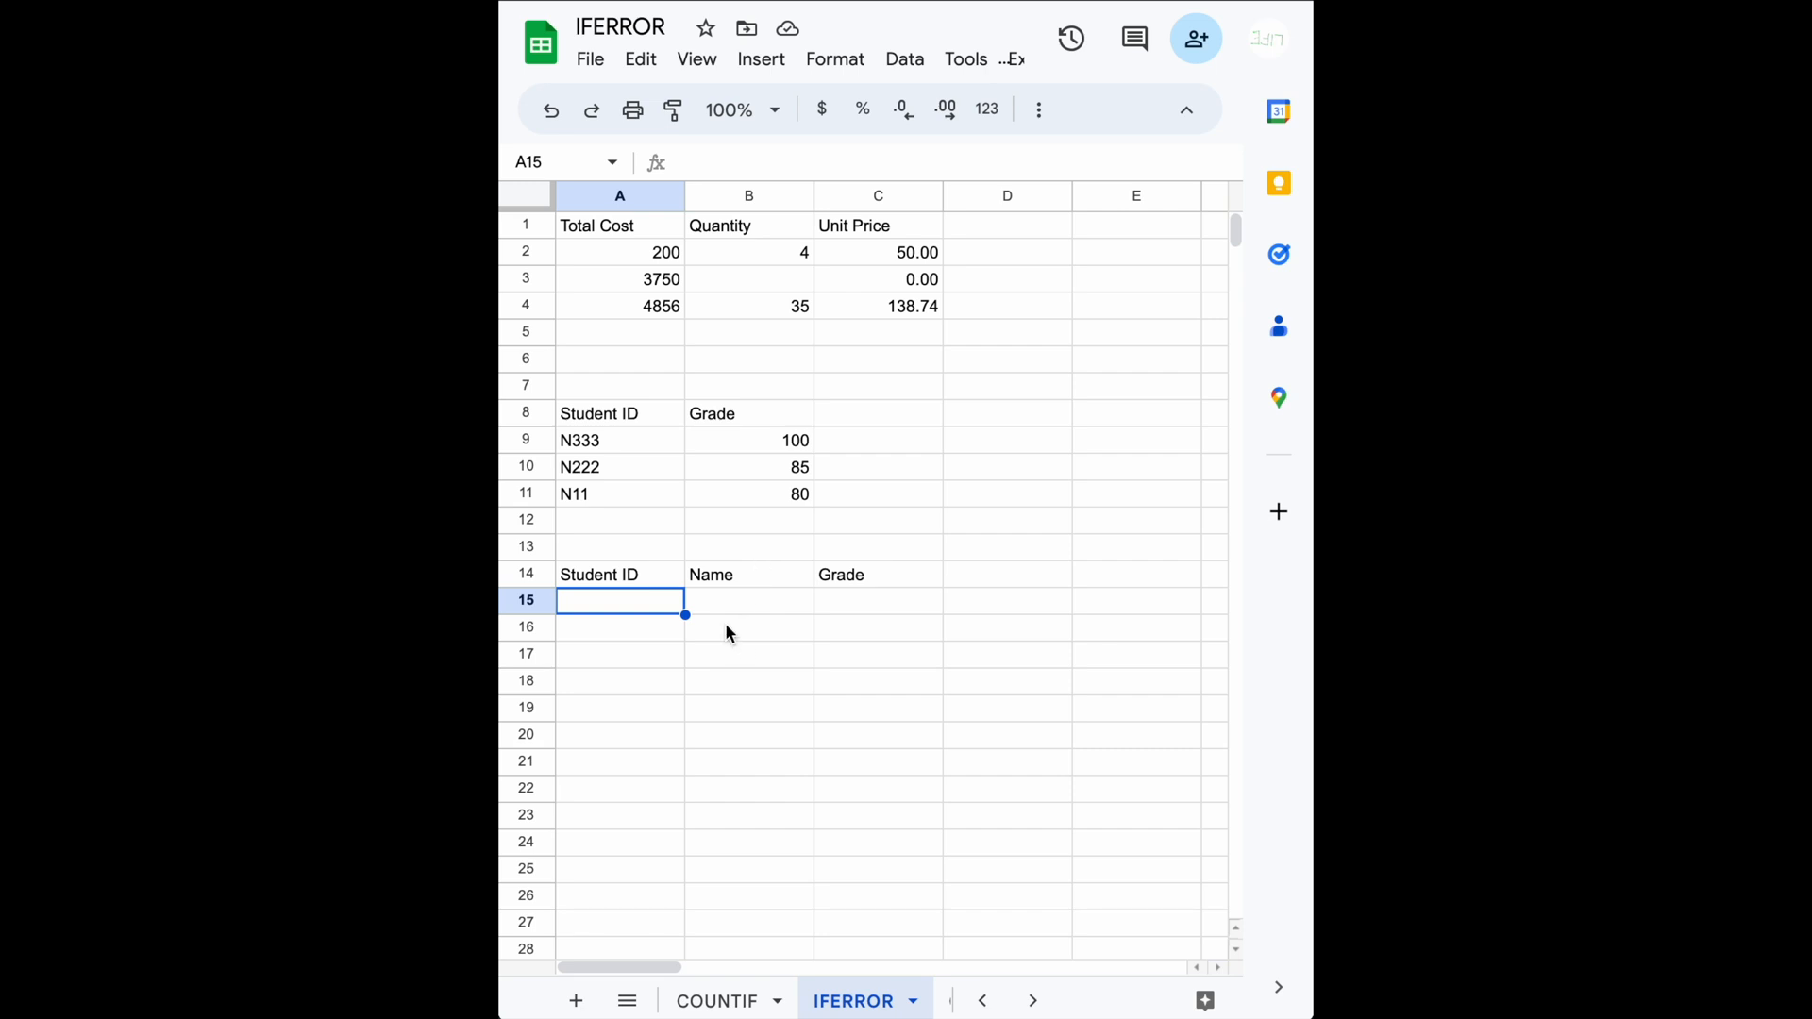
# Step: Enter the three students' IDs in A15, A16 and A17 under the Student ID header
pyautogui.click(587, 443)
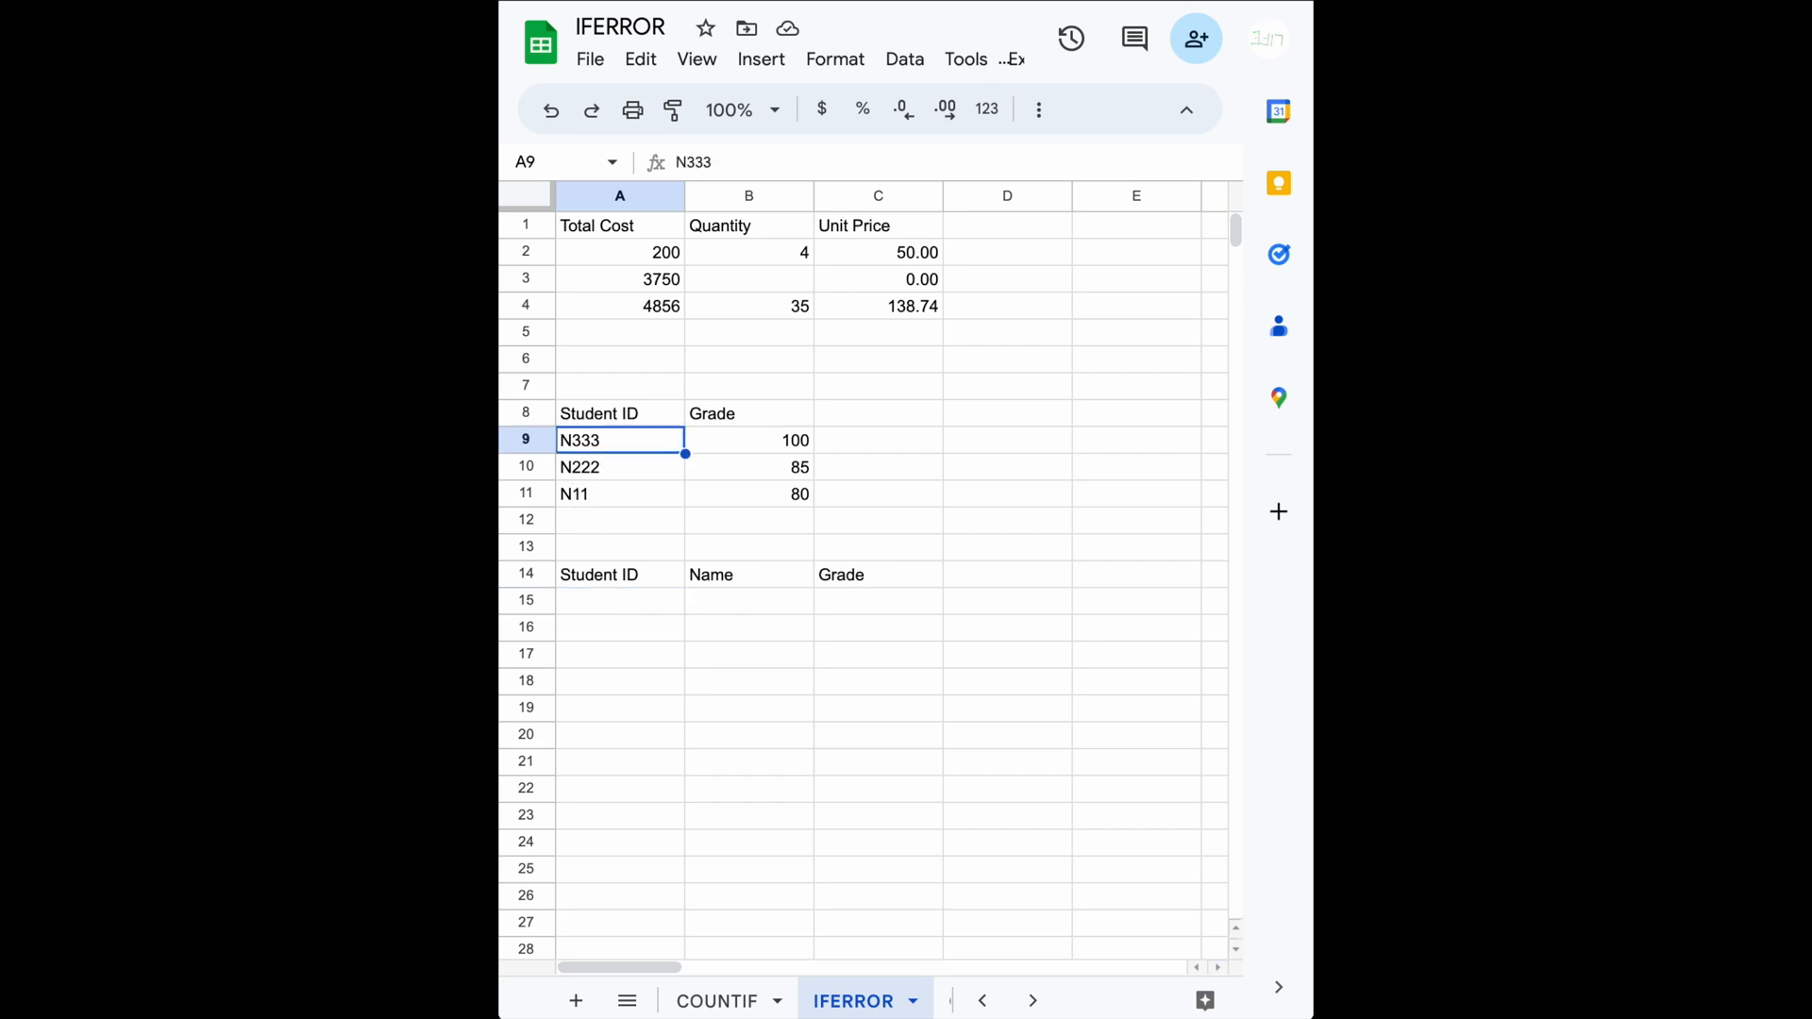
pyautogui.hotkey('ctrl', 'shift', 'Down')
pyautogui.click(614, 604)
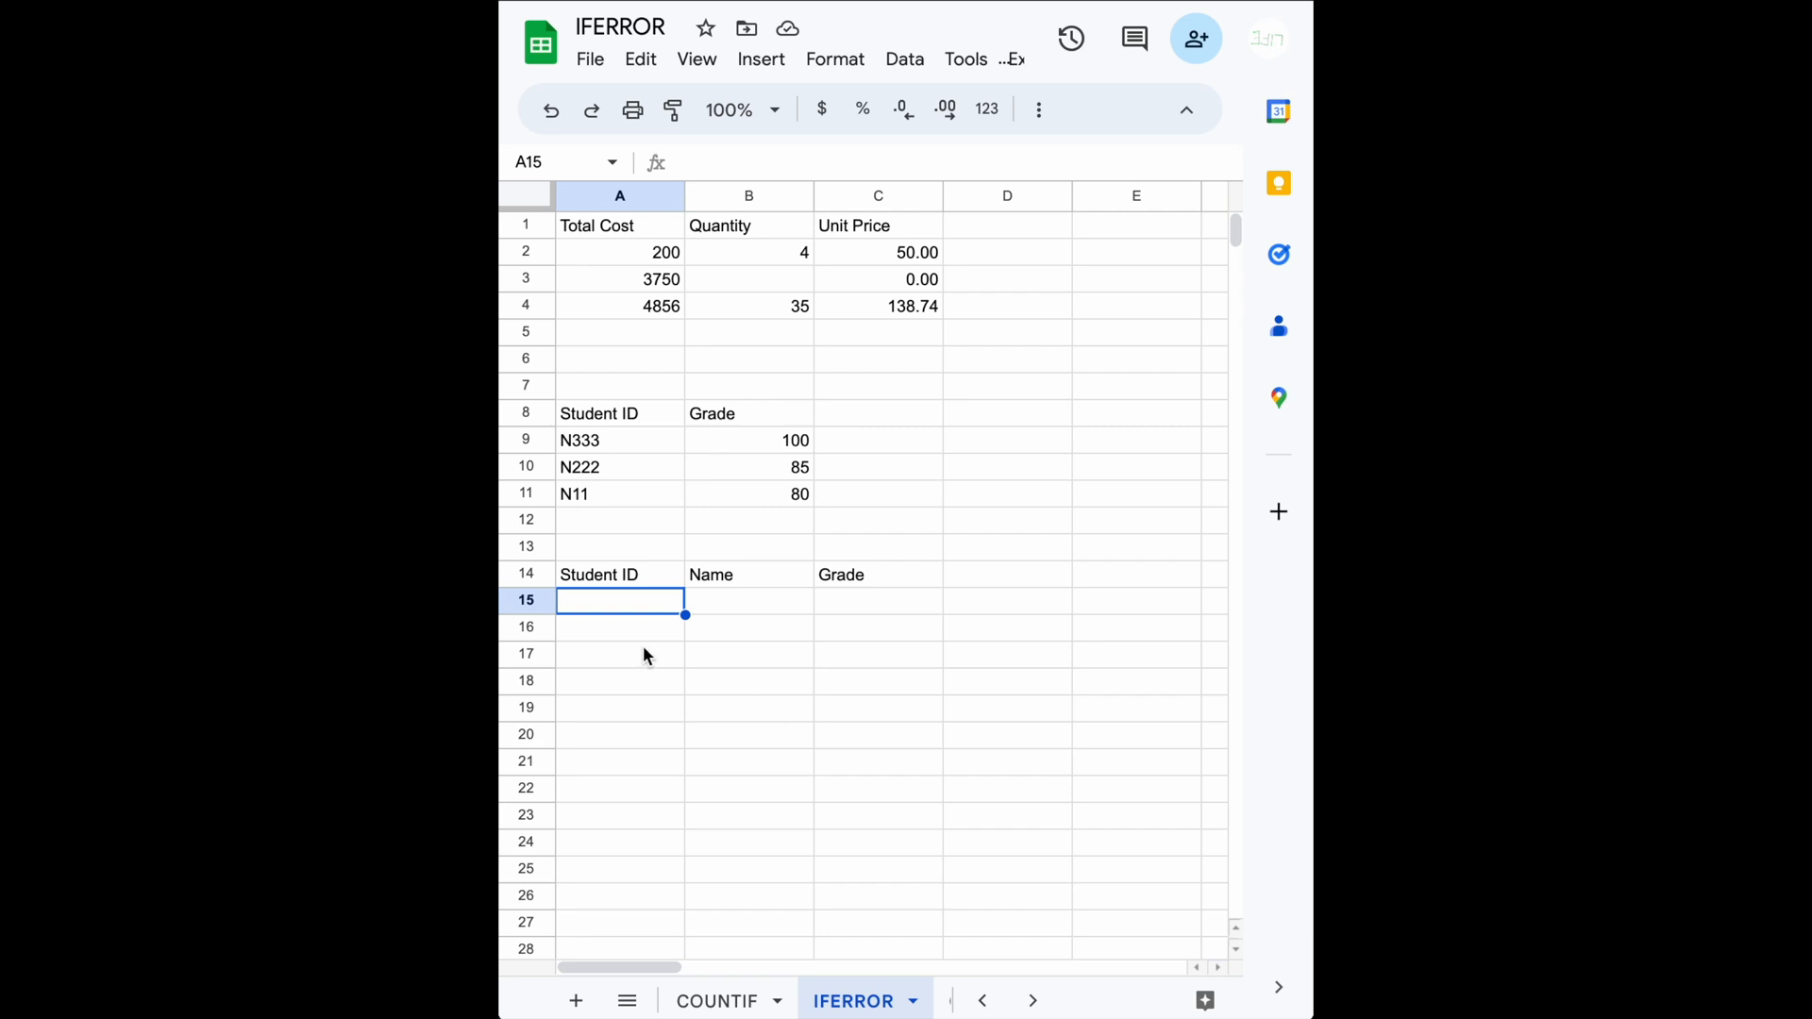
pyautogui.click(632, 615)
pyautogui.click(635, 620)
pyautogui.write('N111')
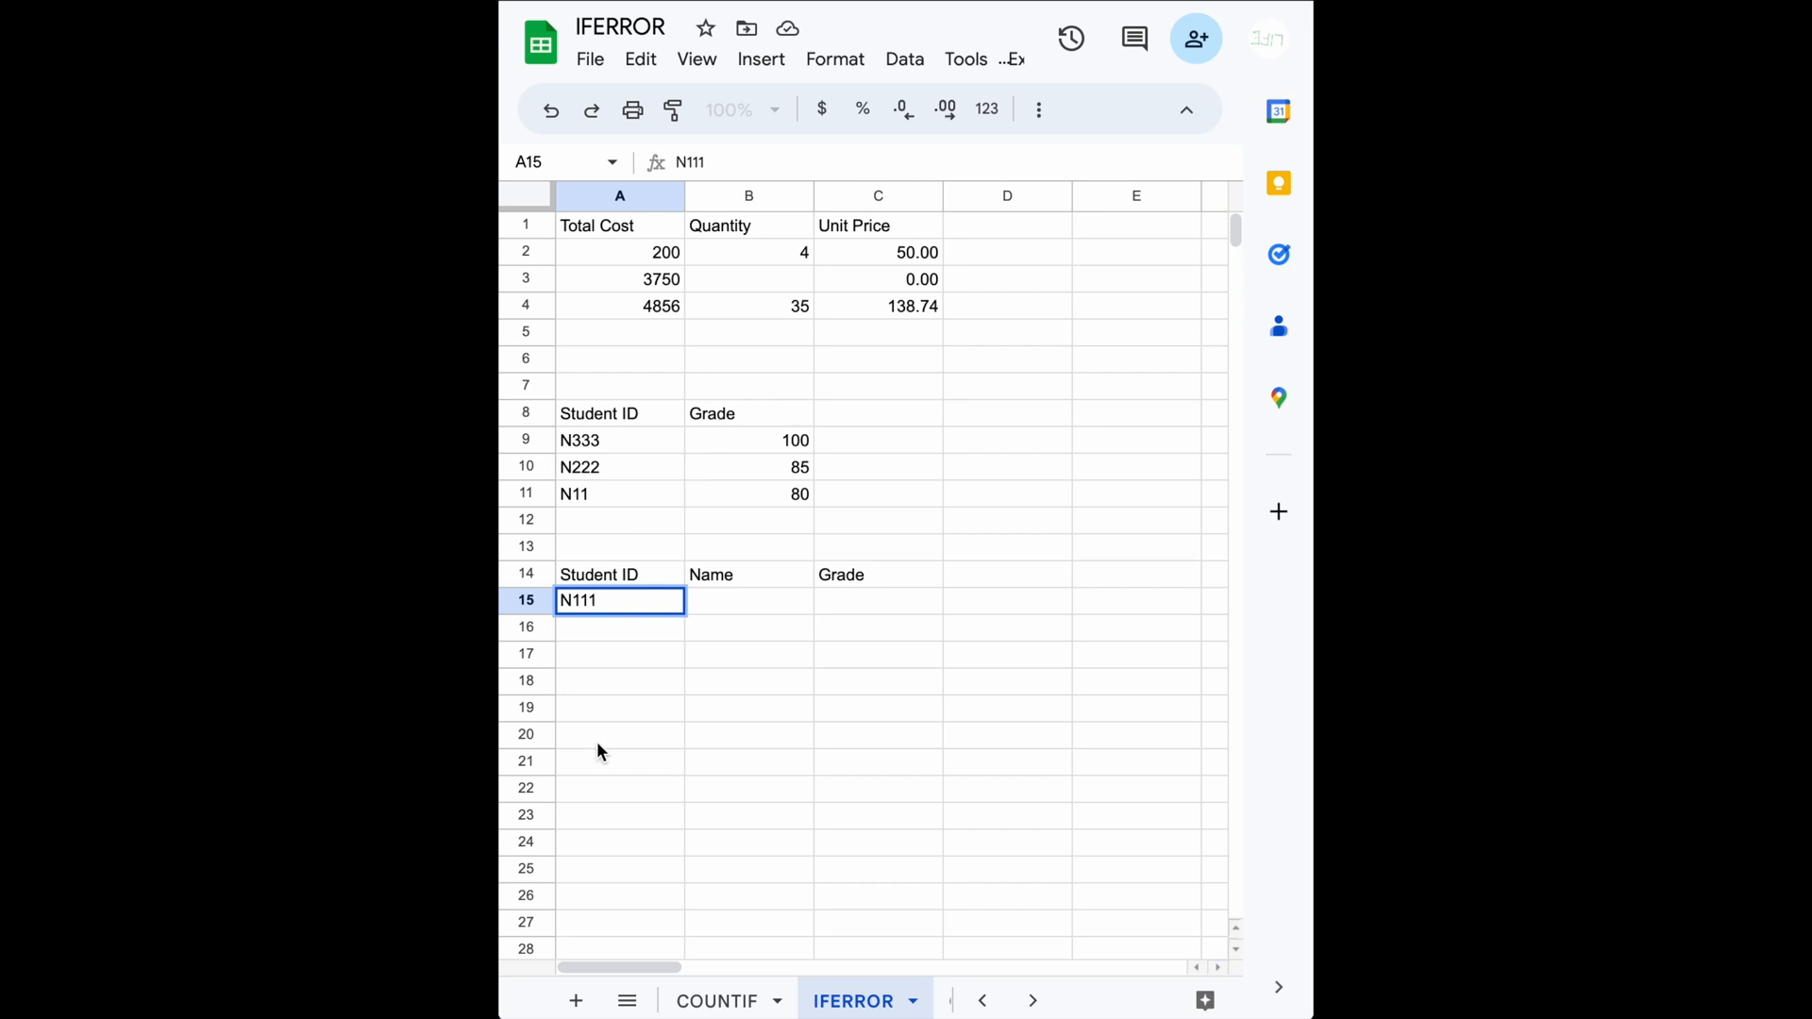
pyautogui.press('Return')
pyautogui.write('N22')
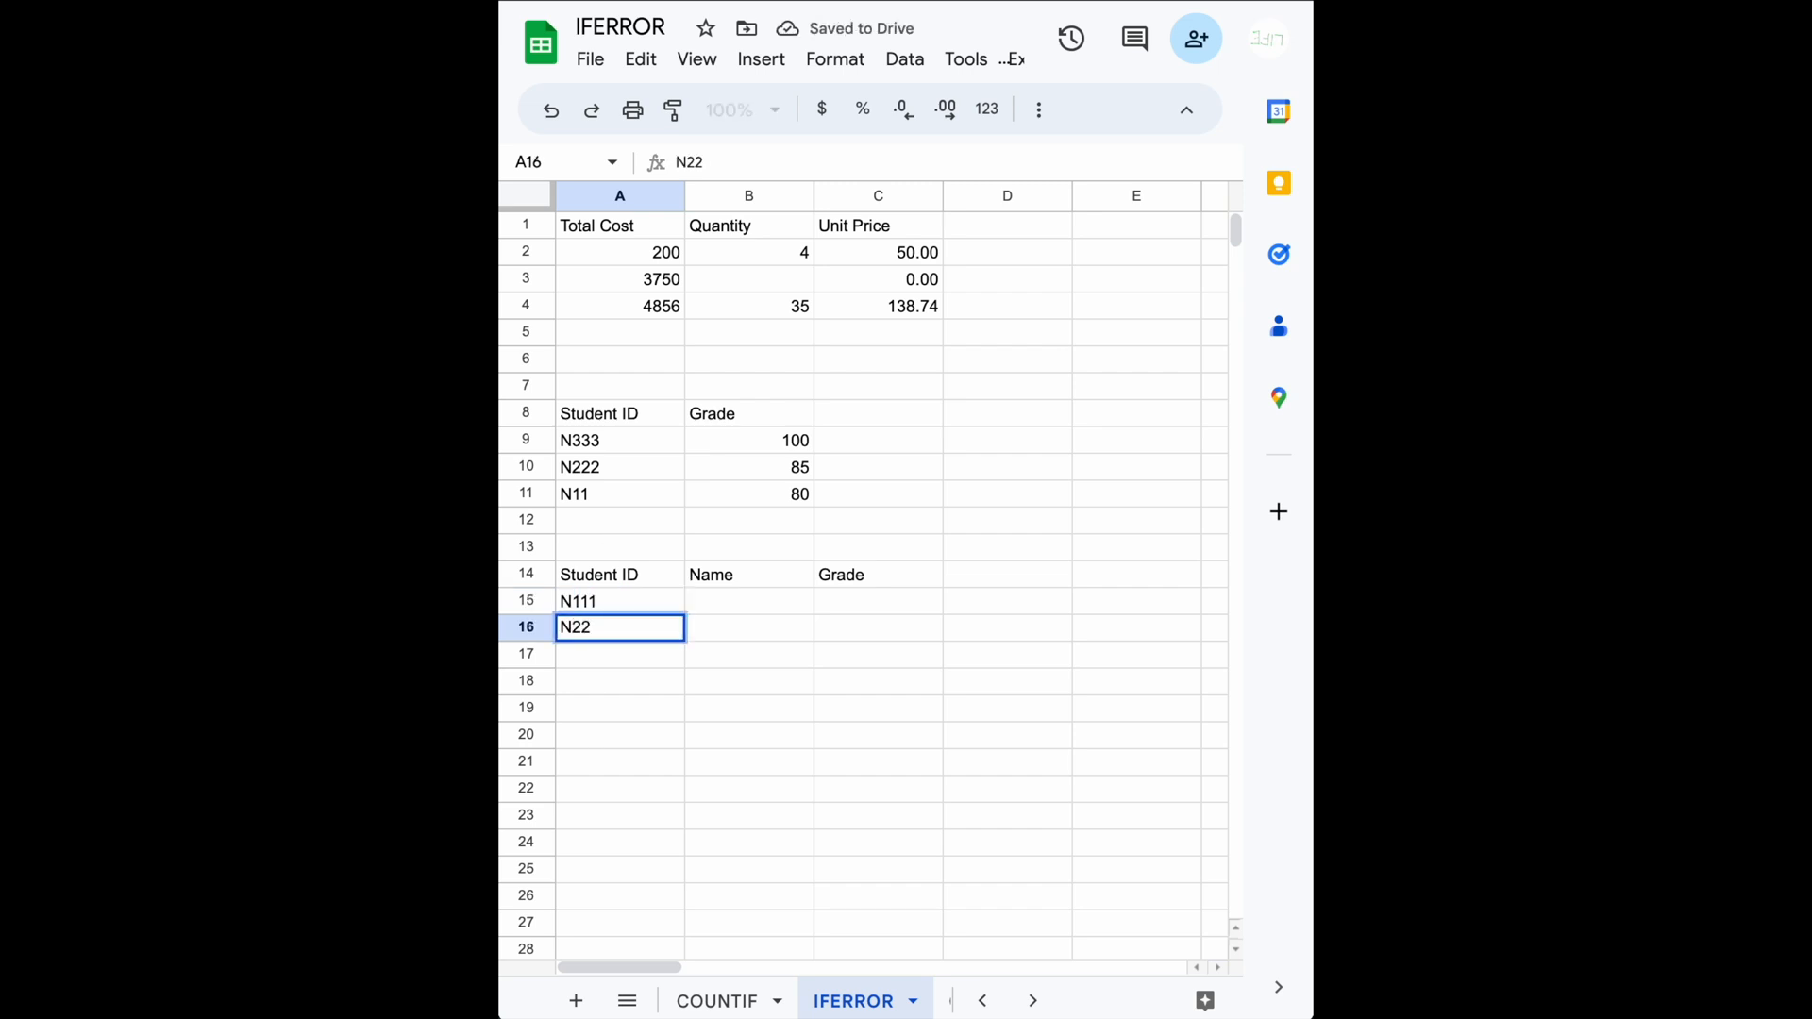
pyautogui.press('Return')
pyautogui.write('N33')
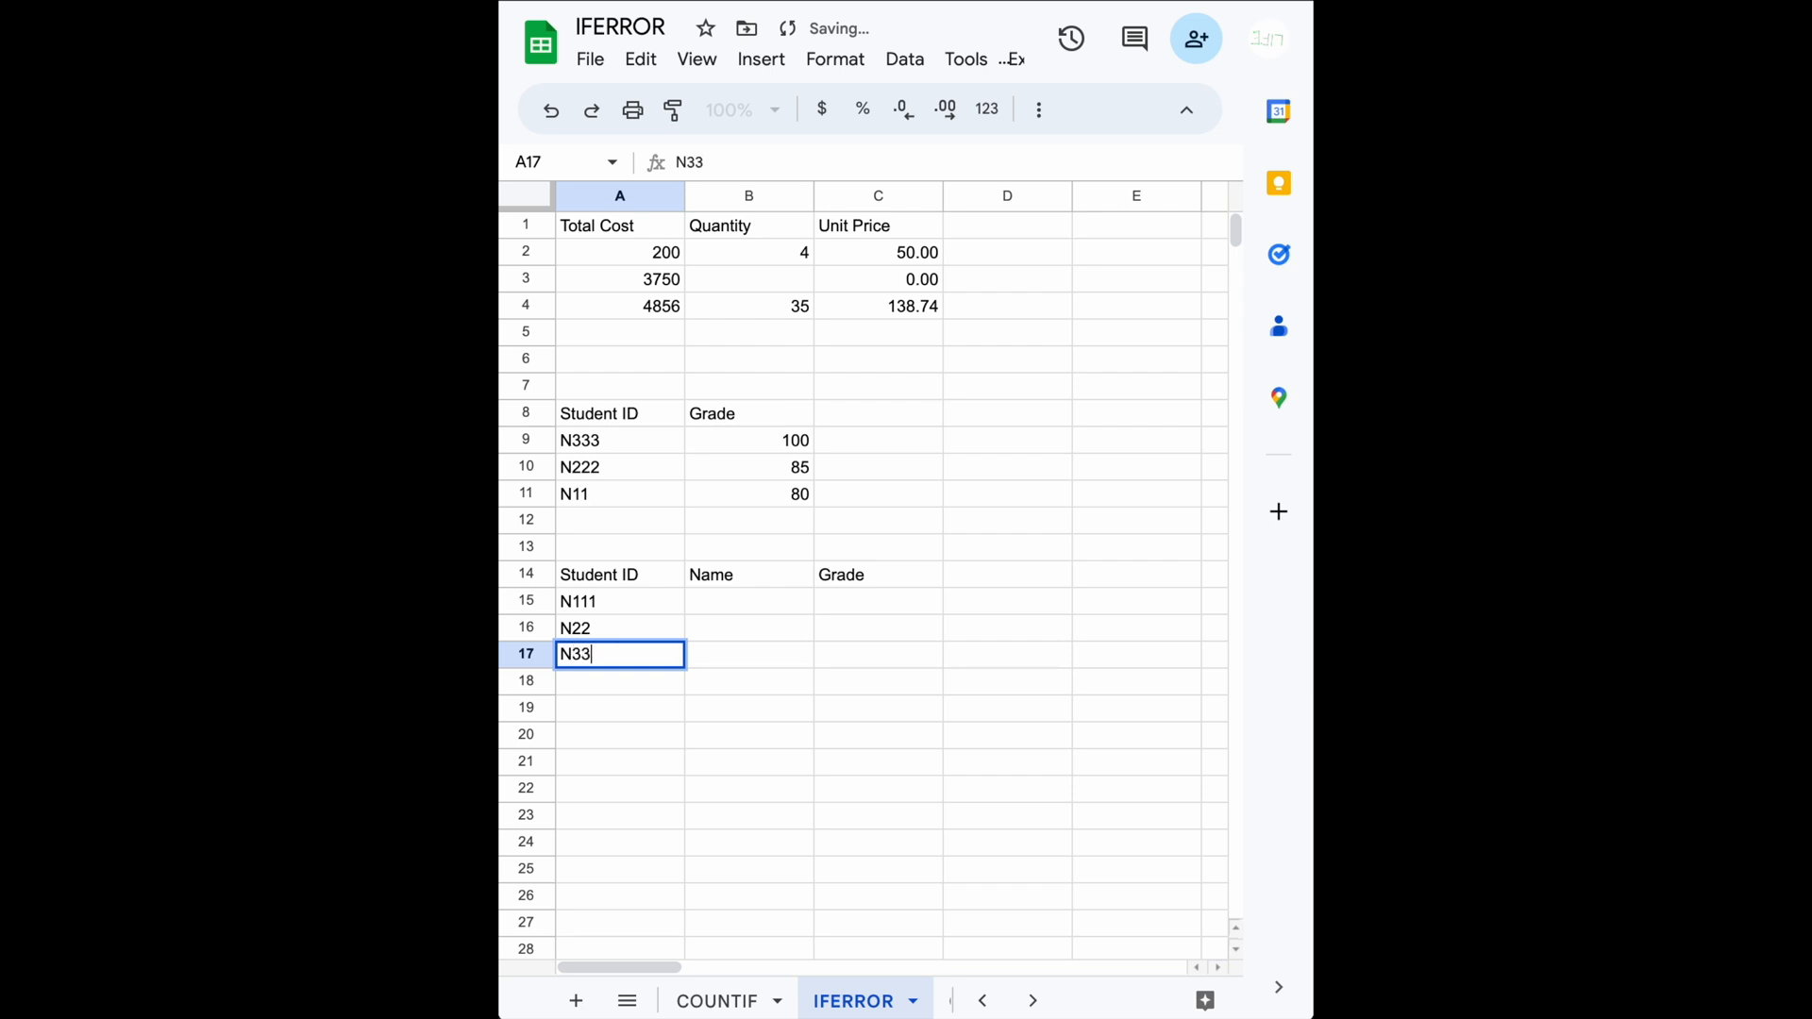
pyautogui.press('Tab')
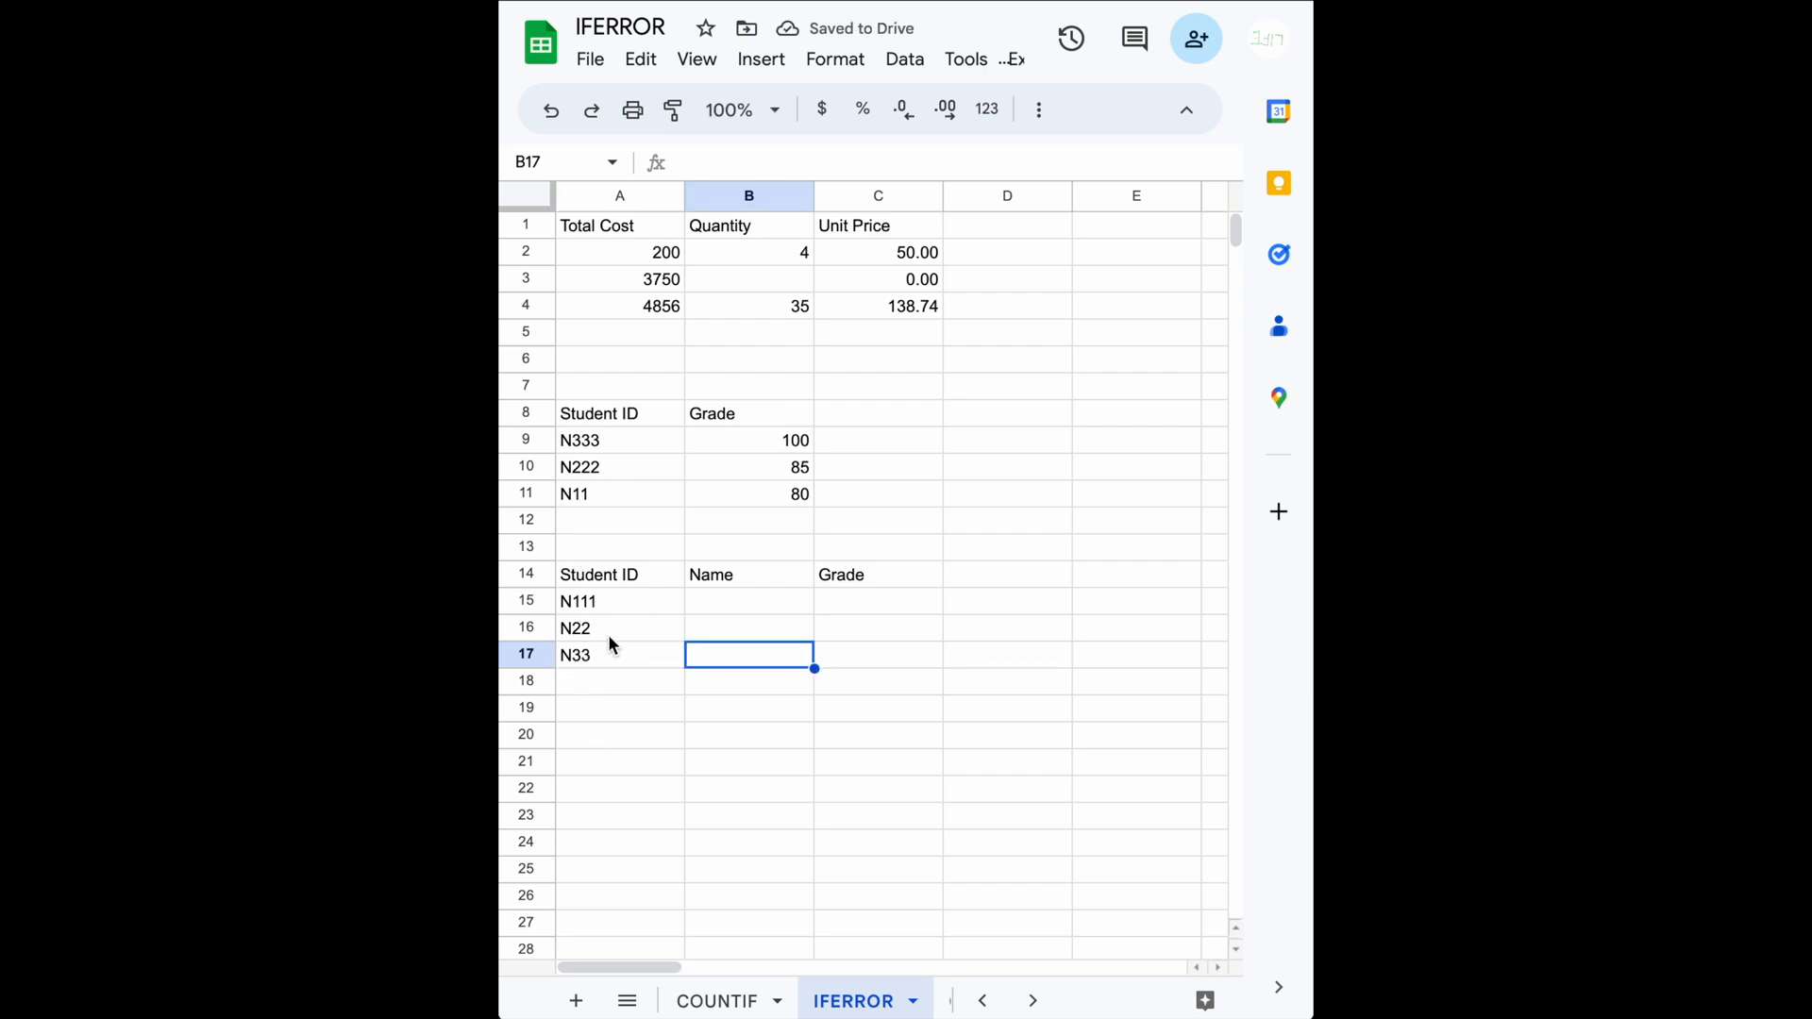
# Step: Enter the three students' first names in B15, B16 and B17 under the Name header
pyautogui.click(724, 597)
pyautogui.write('Bob')
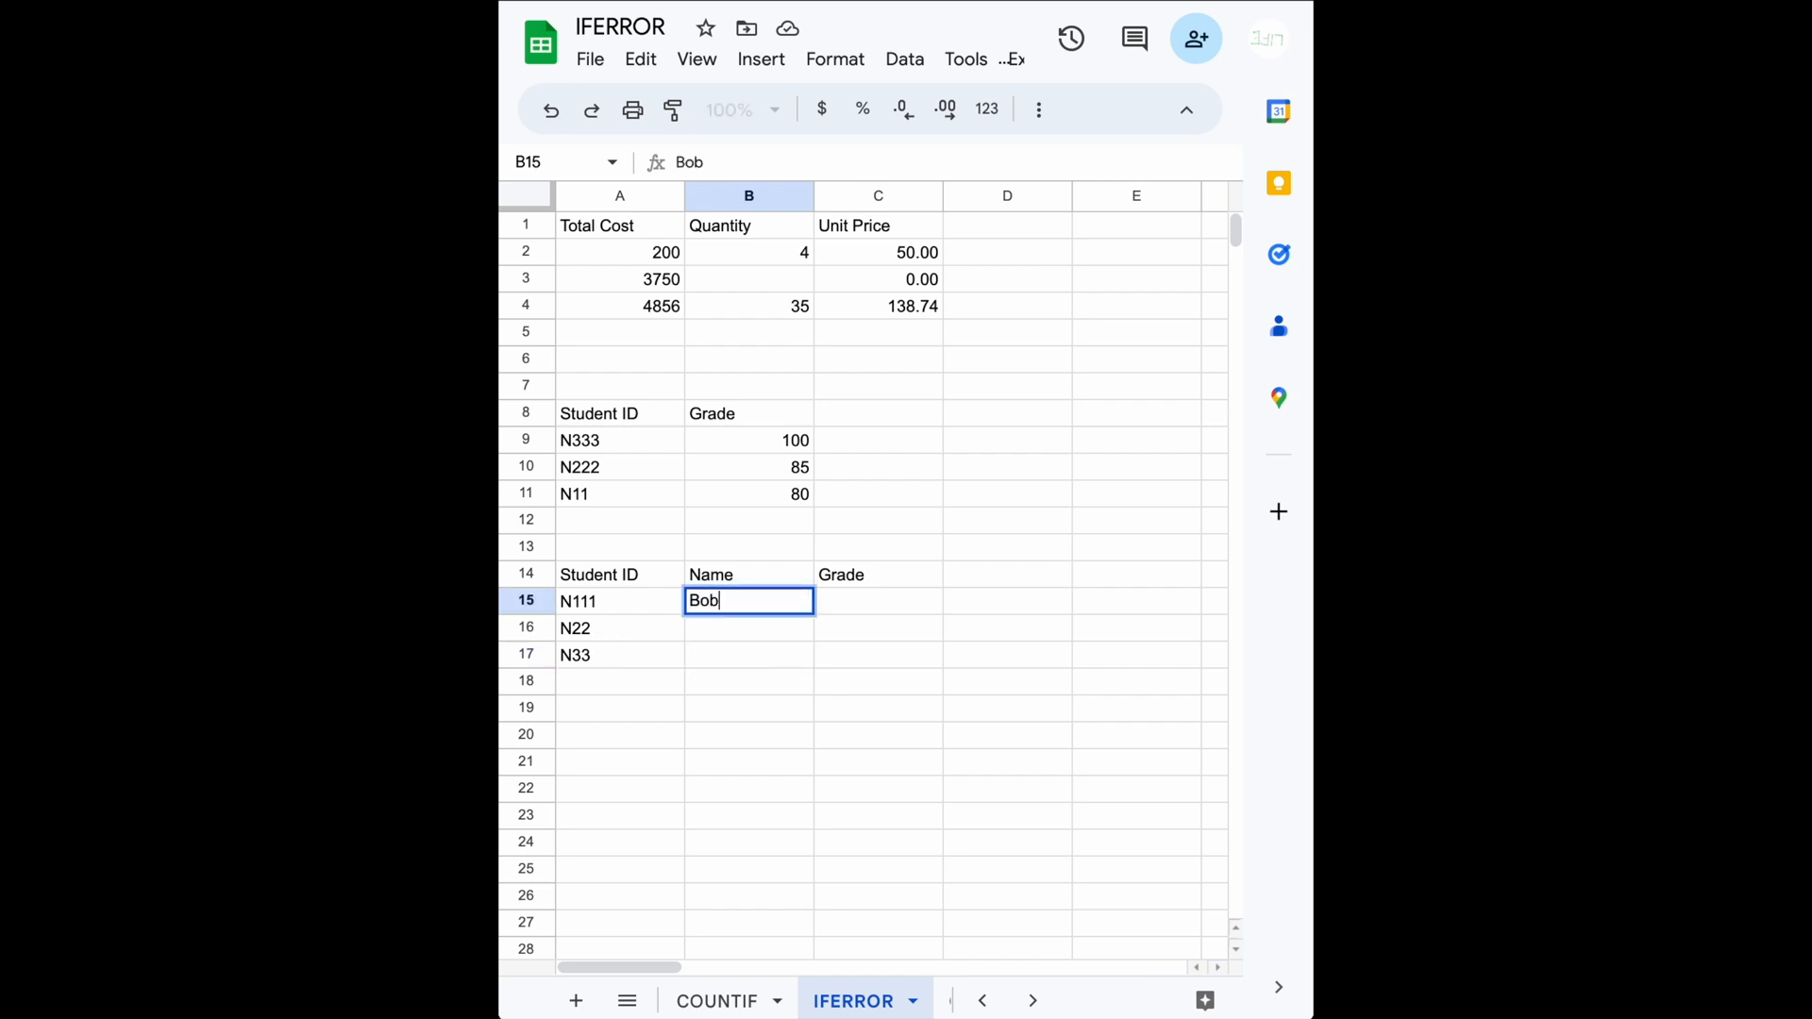
pyautogui.press('Return')
pyautogui.write('David')
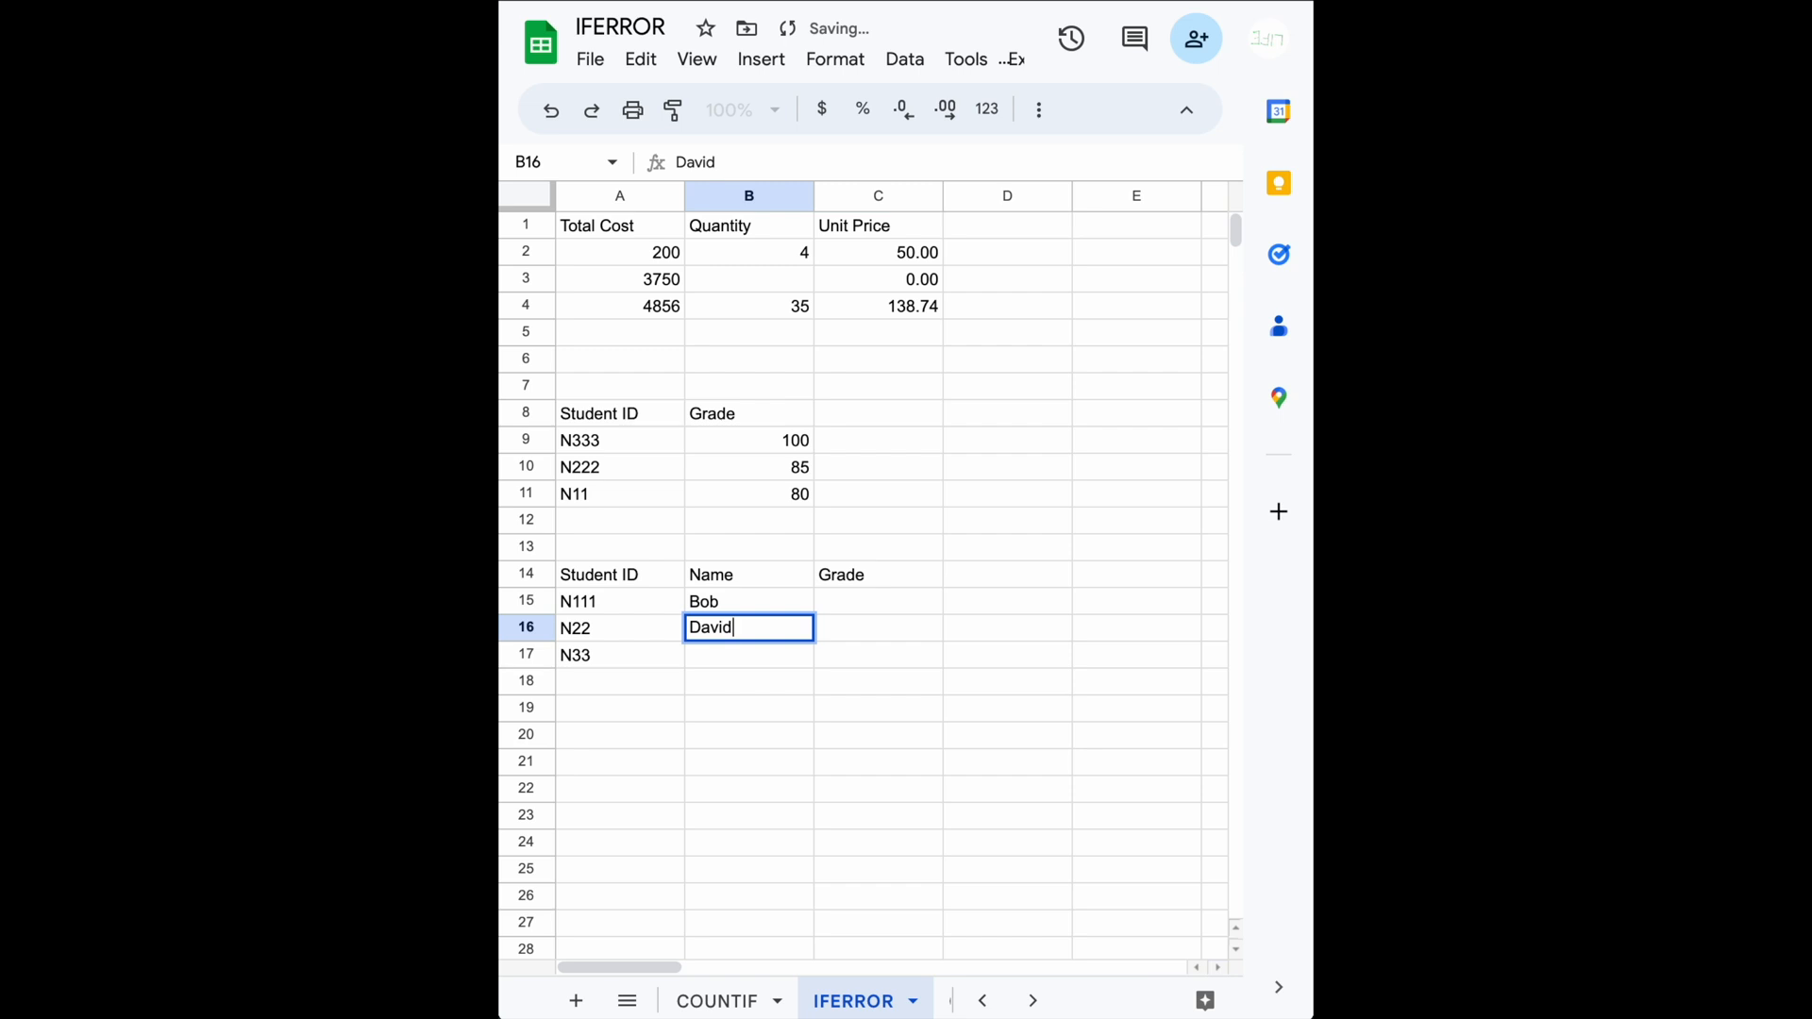
pyautogui.press('Return')
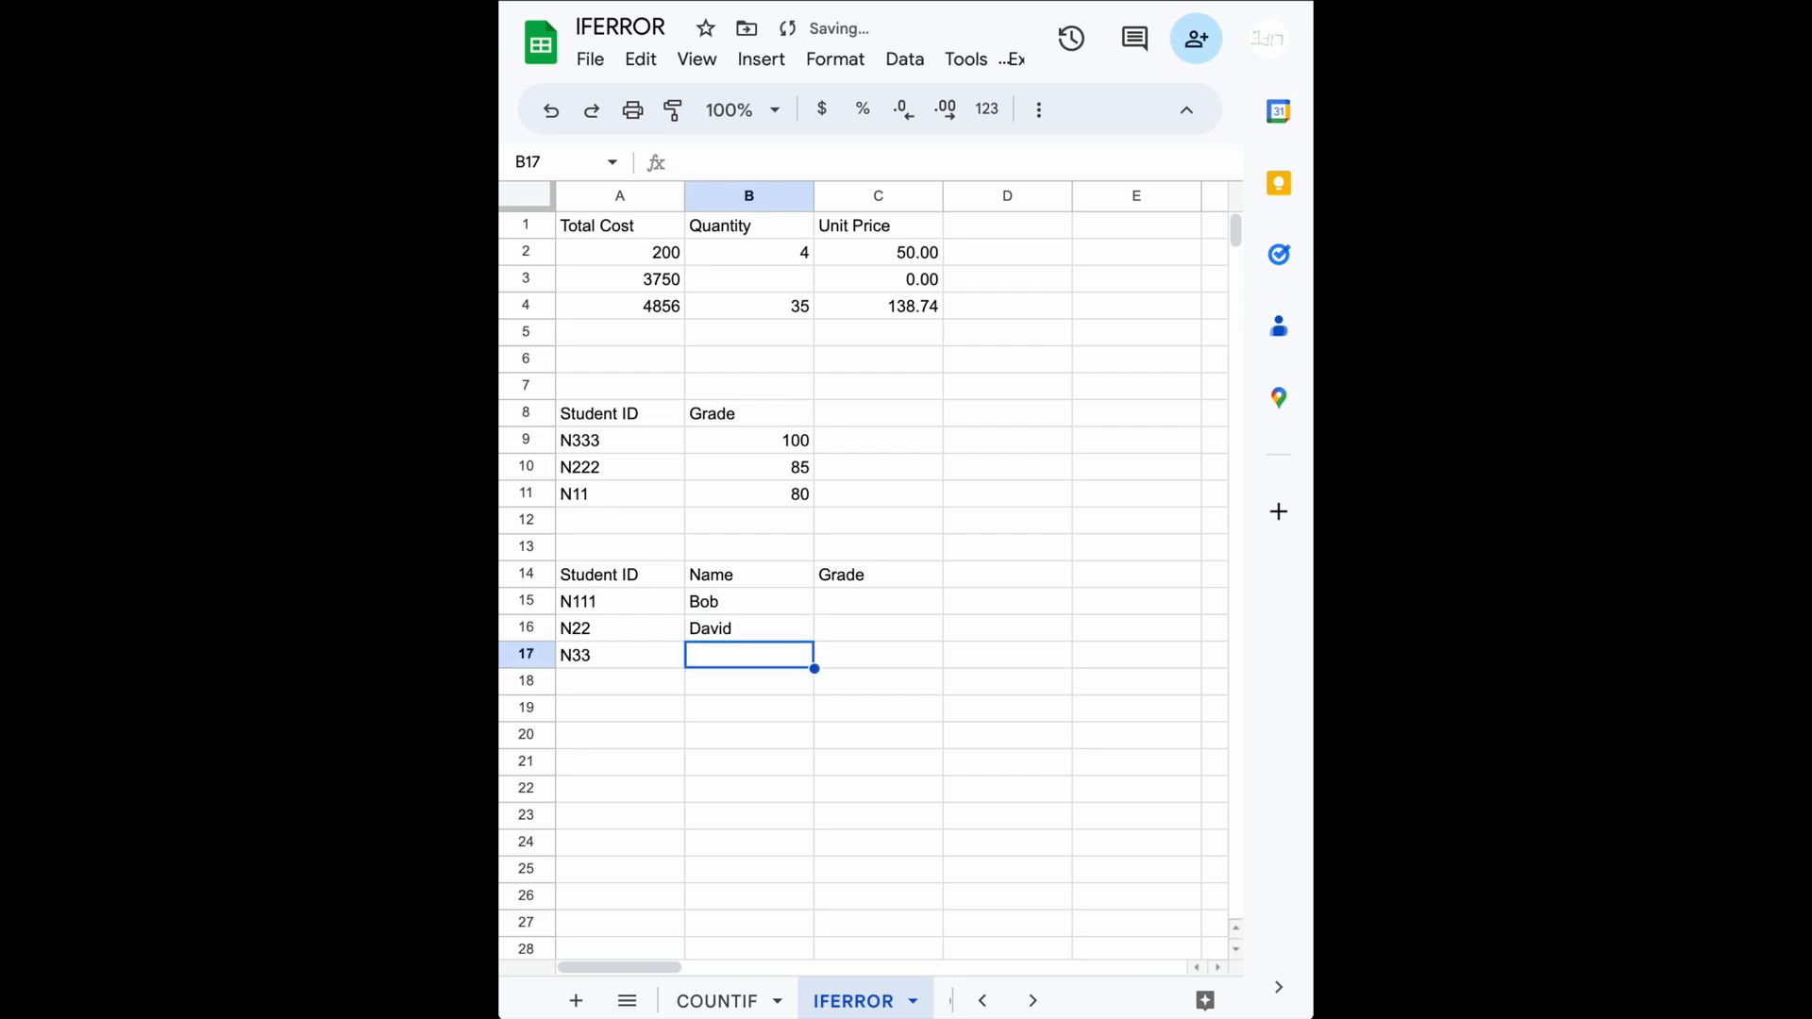
pyautogui.write('John')
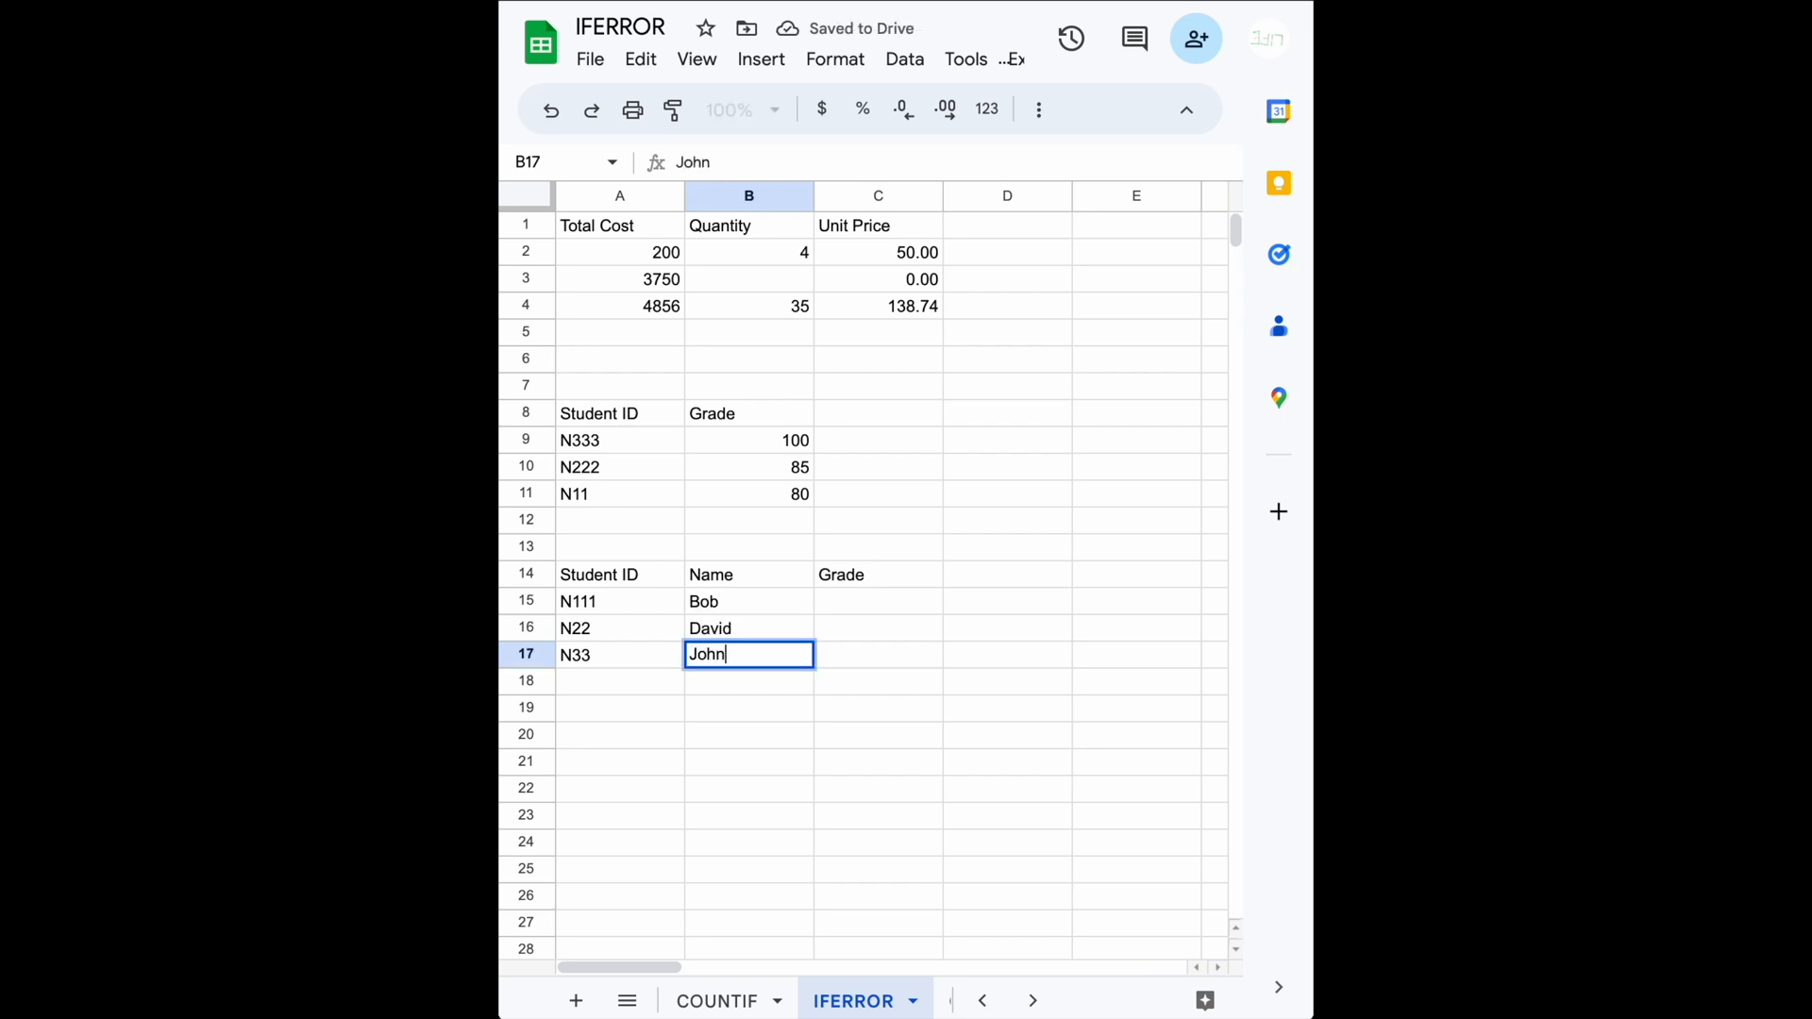
pyautogui.press('Return')
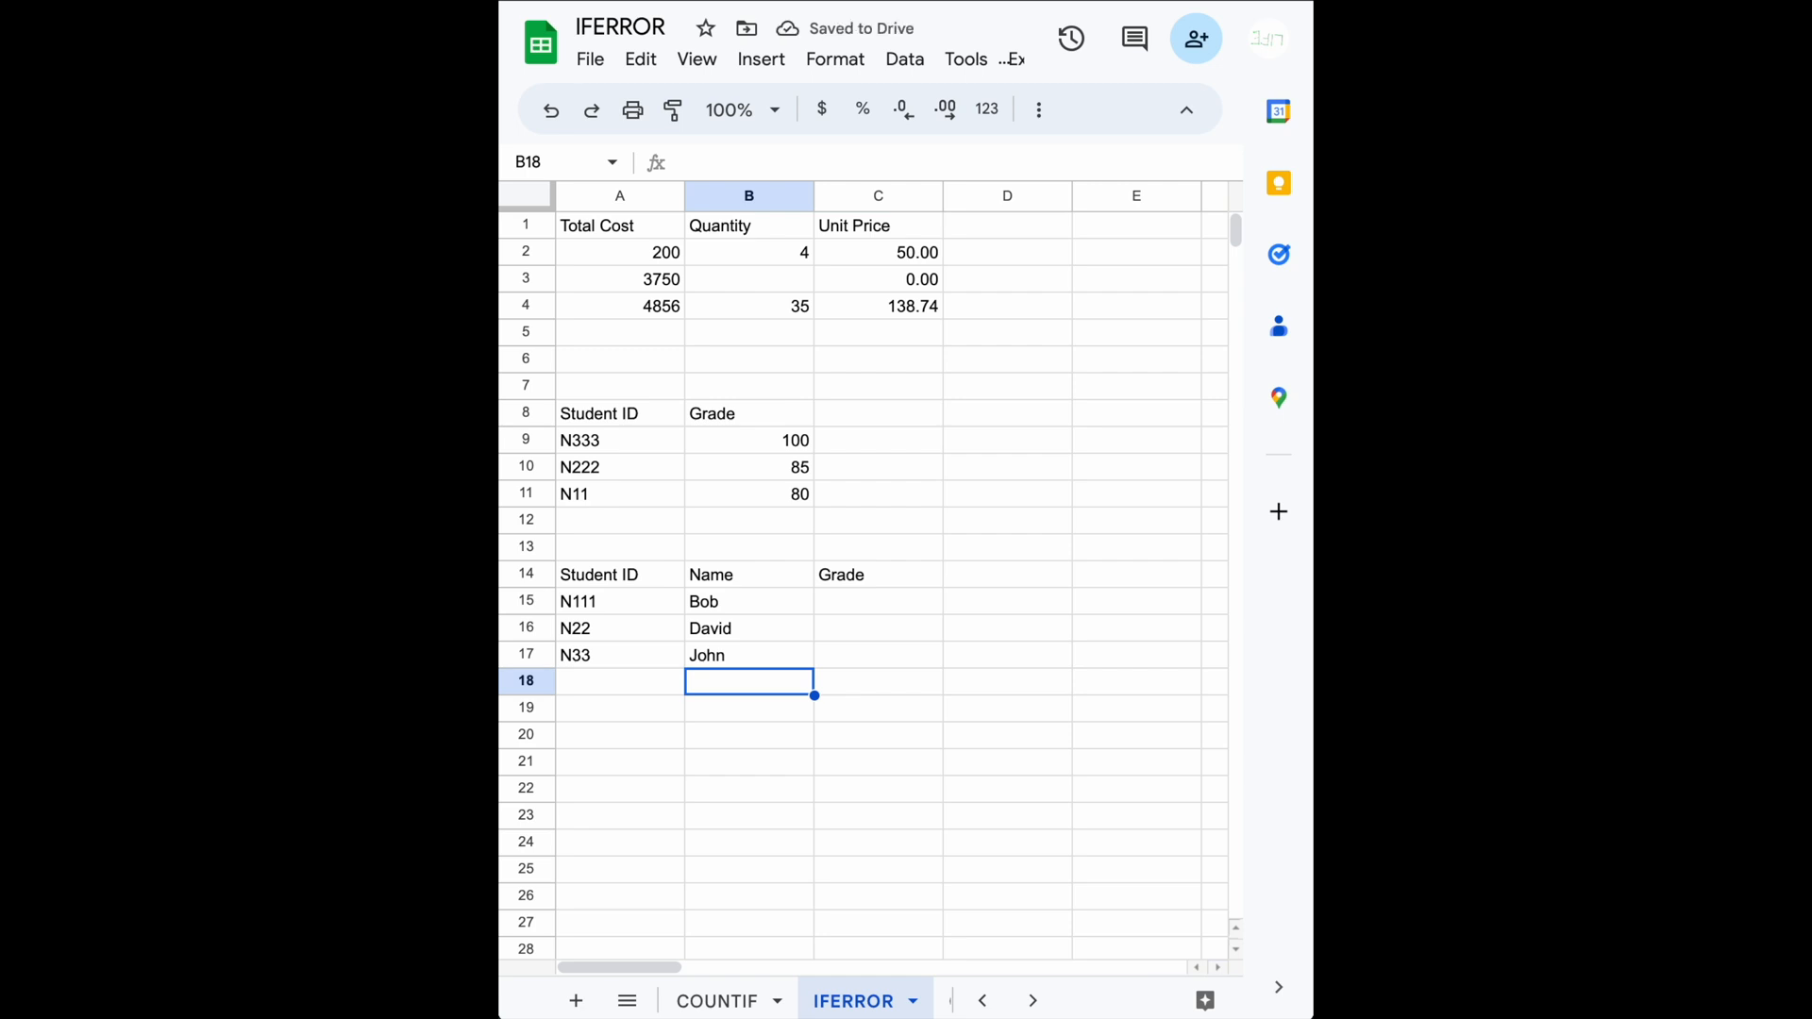
pyautogui.press('Up')
pyautogui.press('Up')
pyautogui.press('Up')
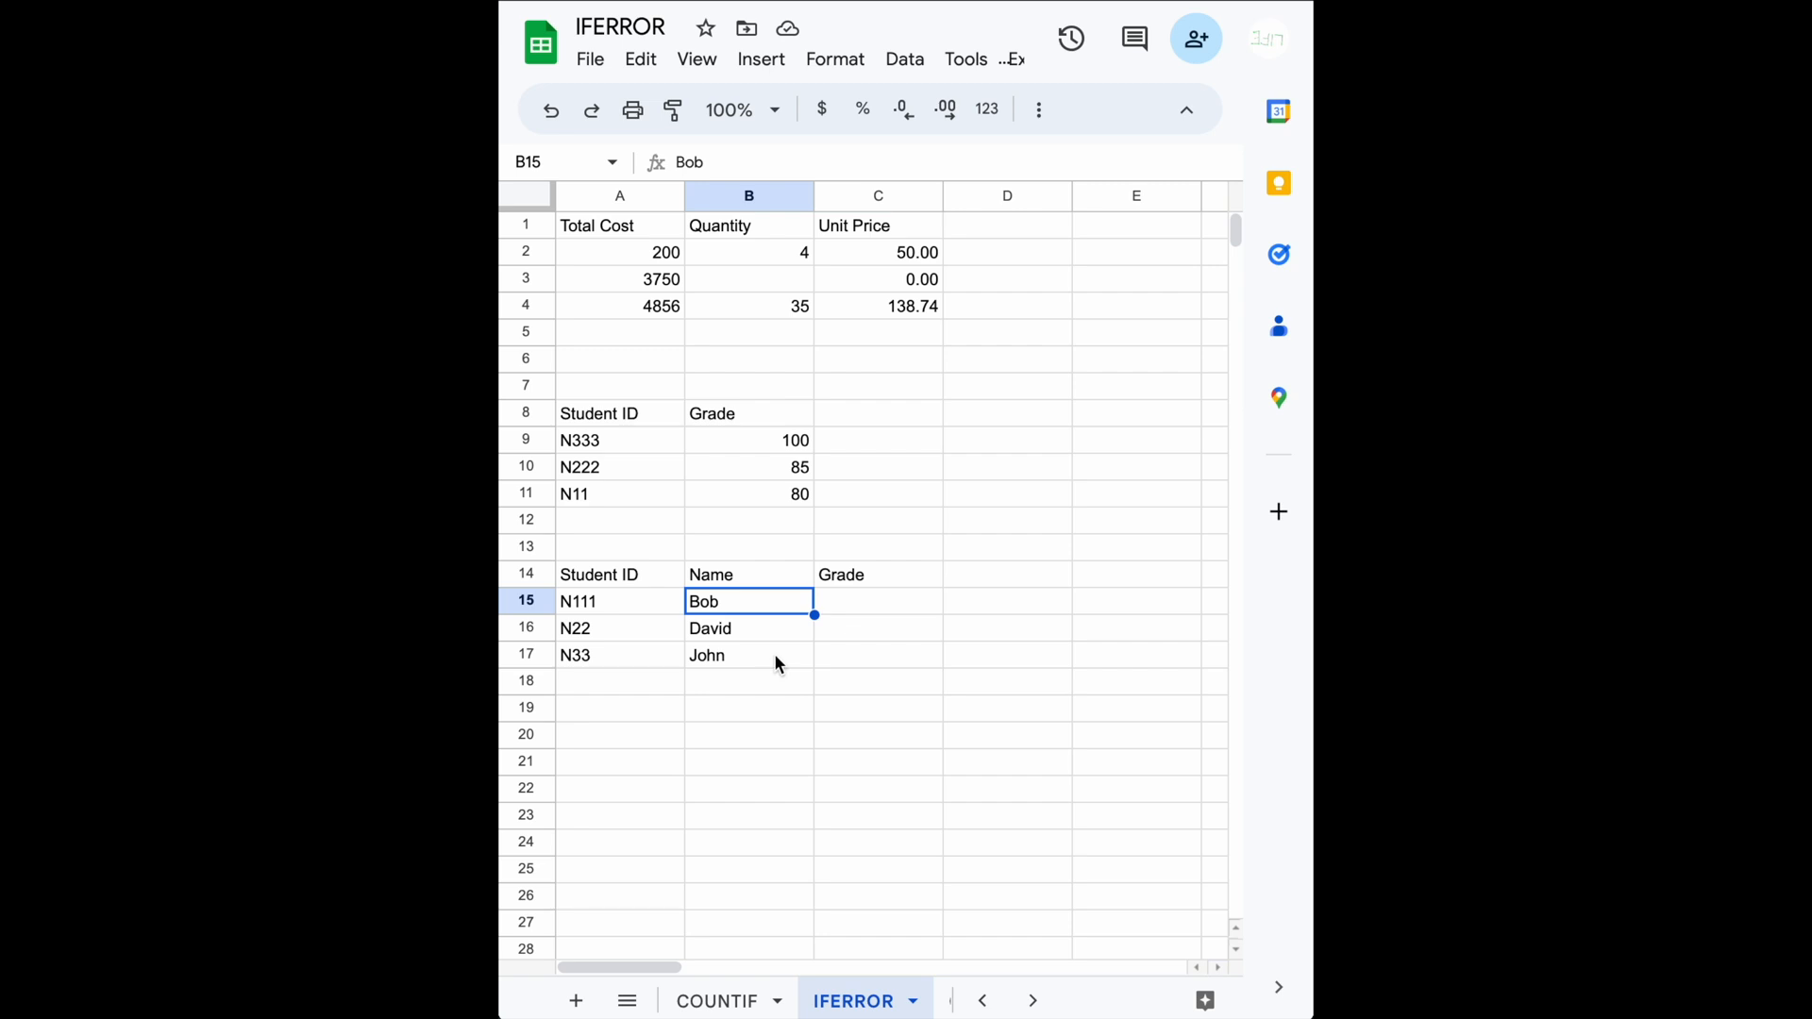
# Step: Correct the student ID in A11 so that it matches the ID in A15
pyautogui.click(586, 605)
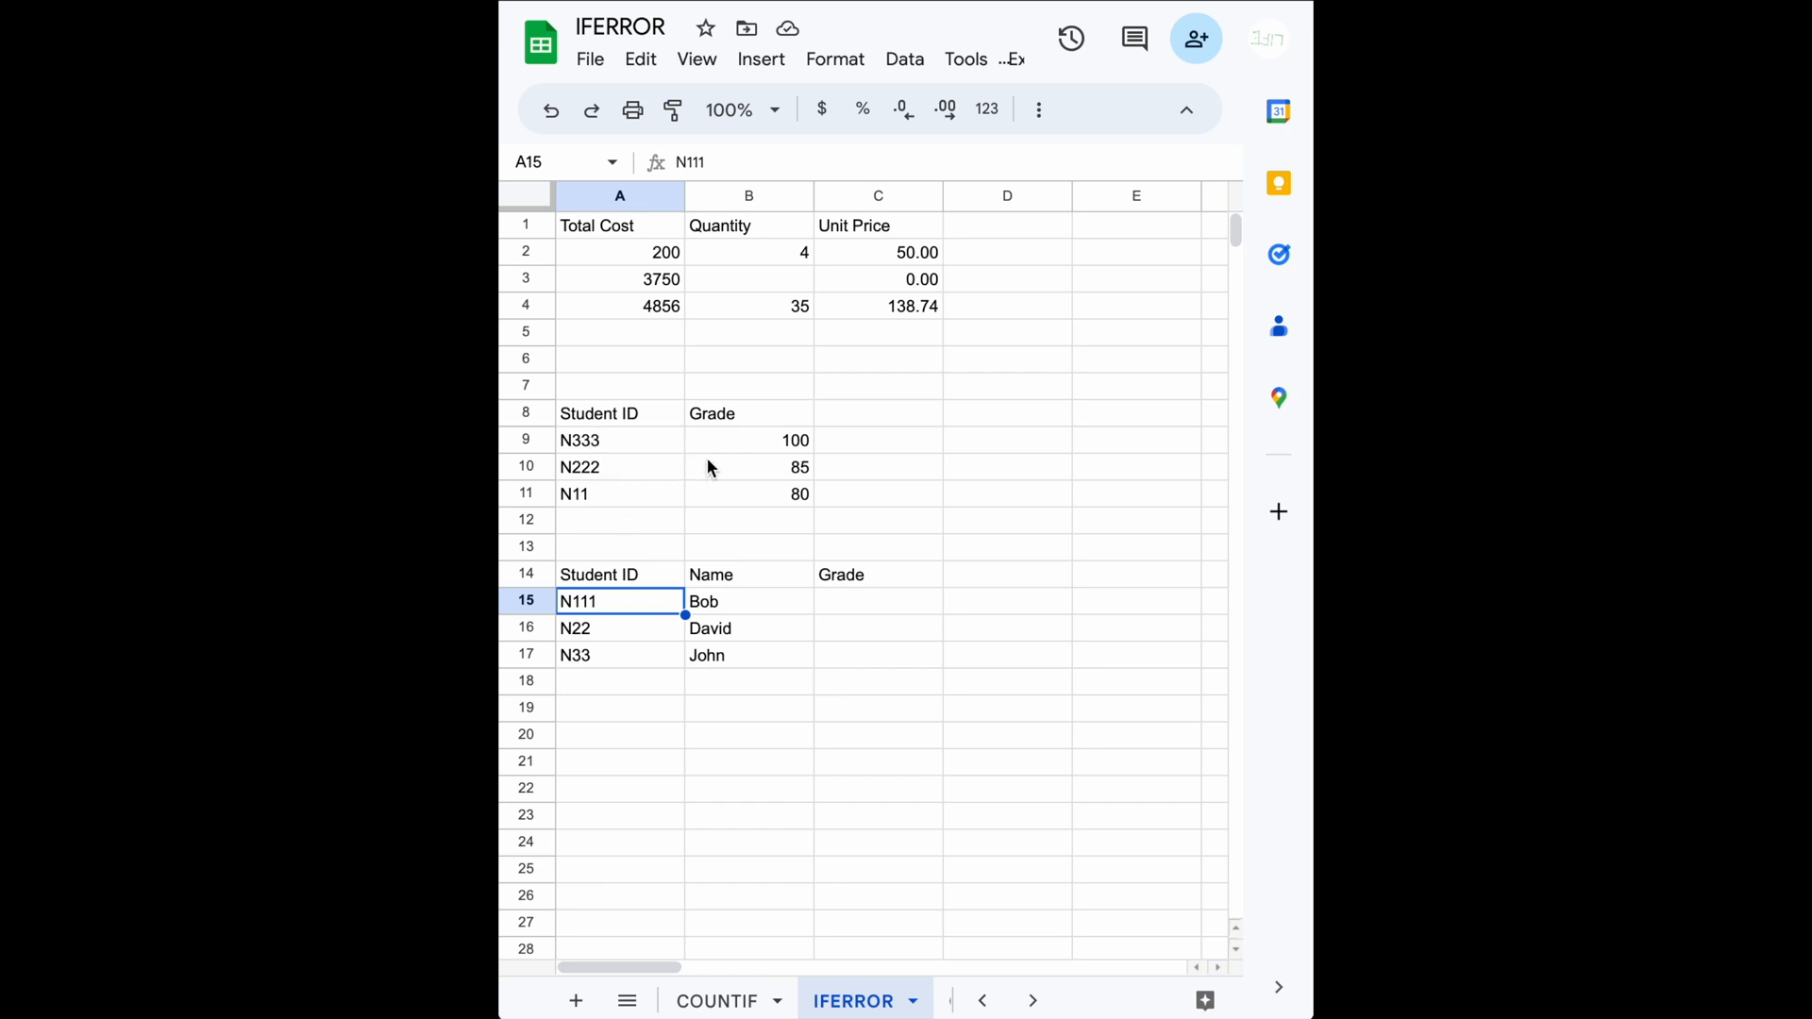
pyautogui.click(589, 498)
pyautogui.doubleClick(594, 503)
pyautogui.write('1')
pyautogui.press('Return')
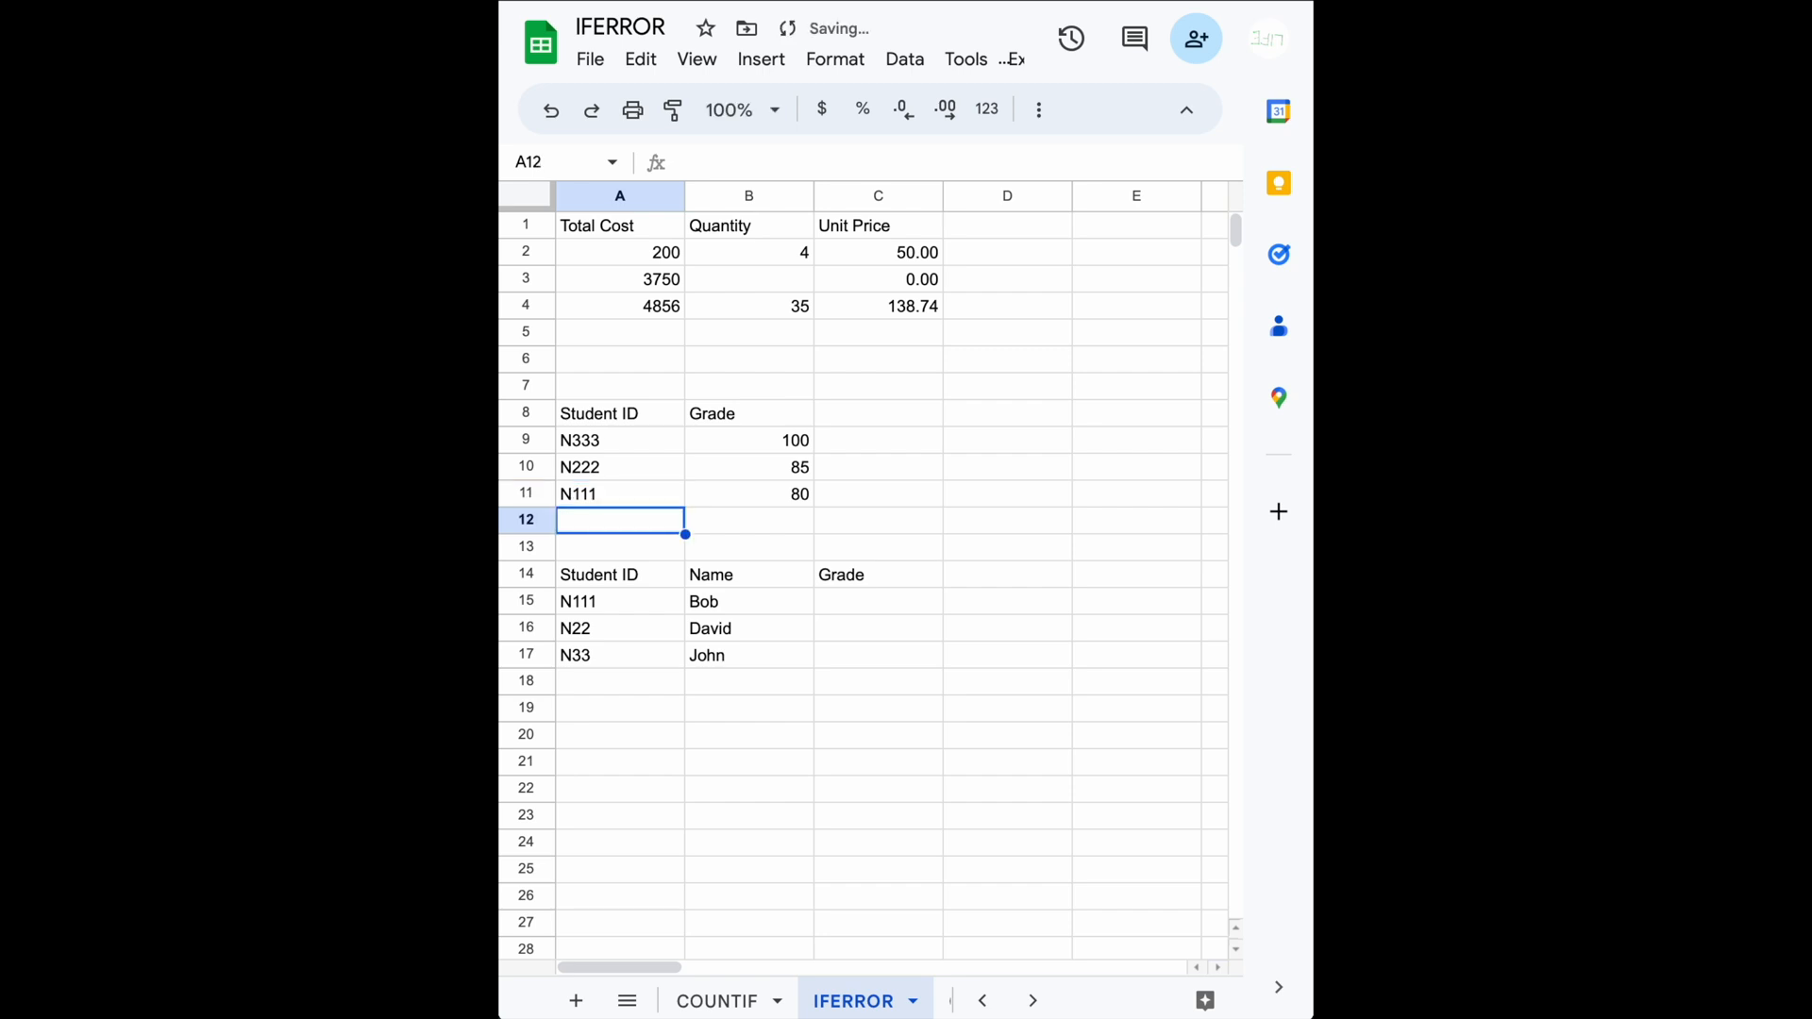
pyautogui.click(591, 495)
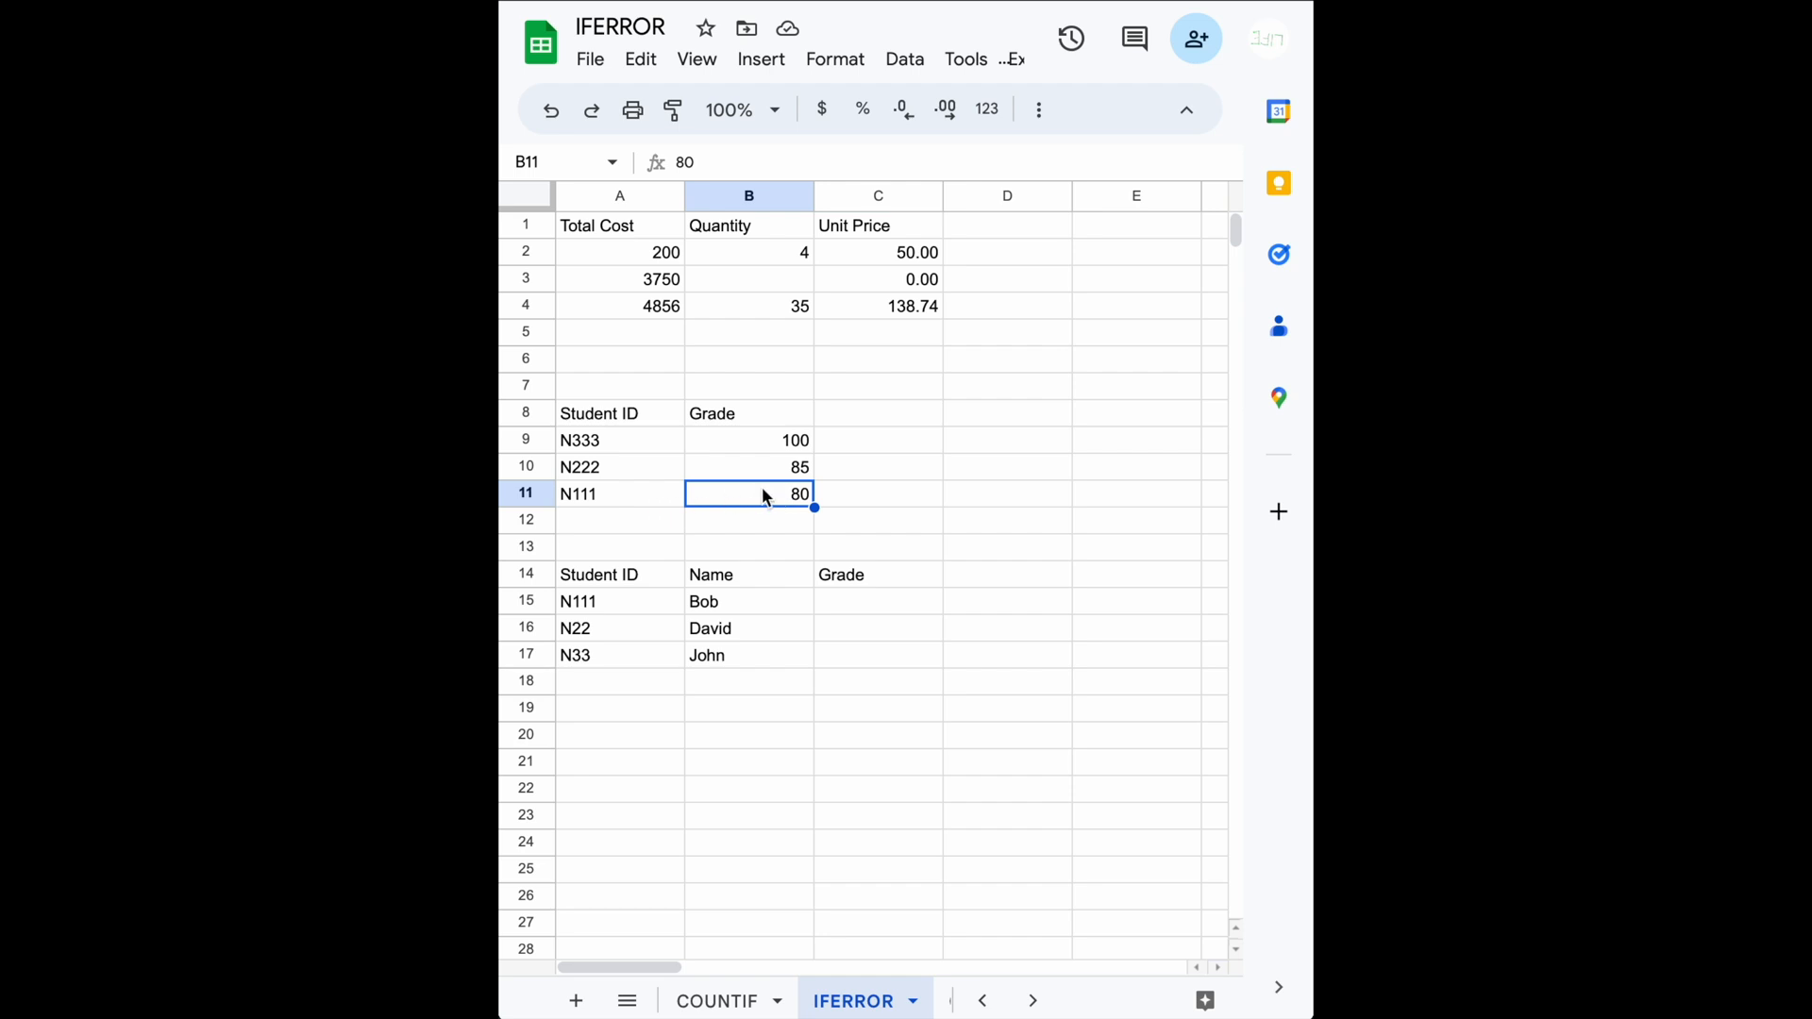
# Step: Enter a VLOOKUP in C15 that searches for A15 in A9:B11 and returns column 2 with the match option false
pyautogui.click(849, 612)
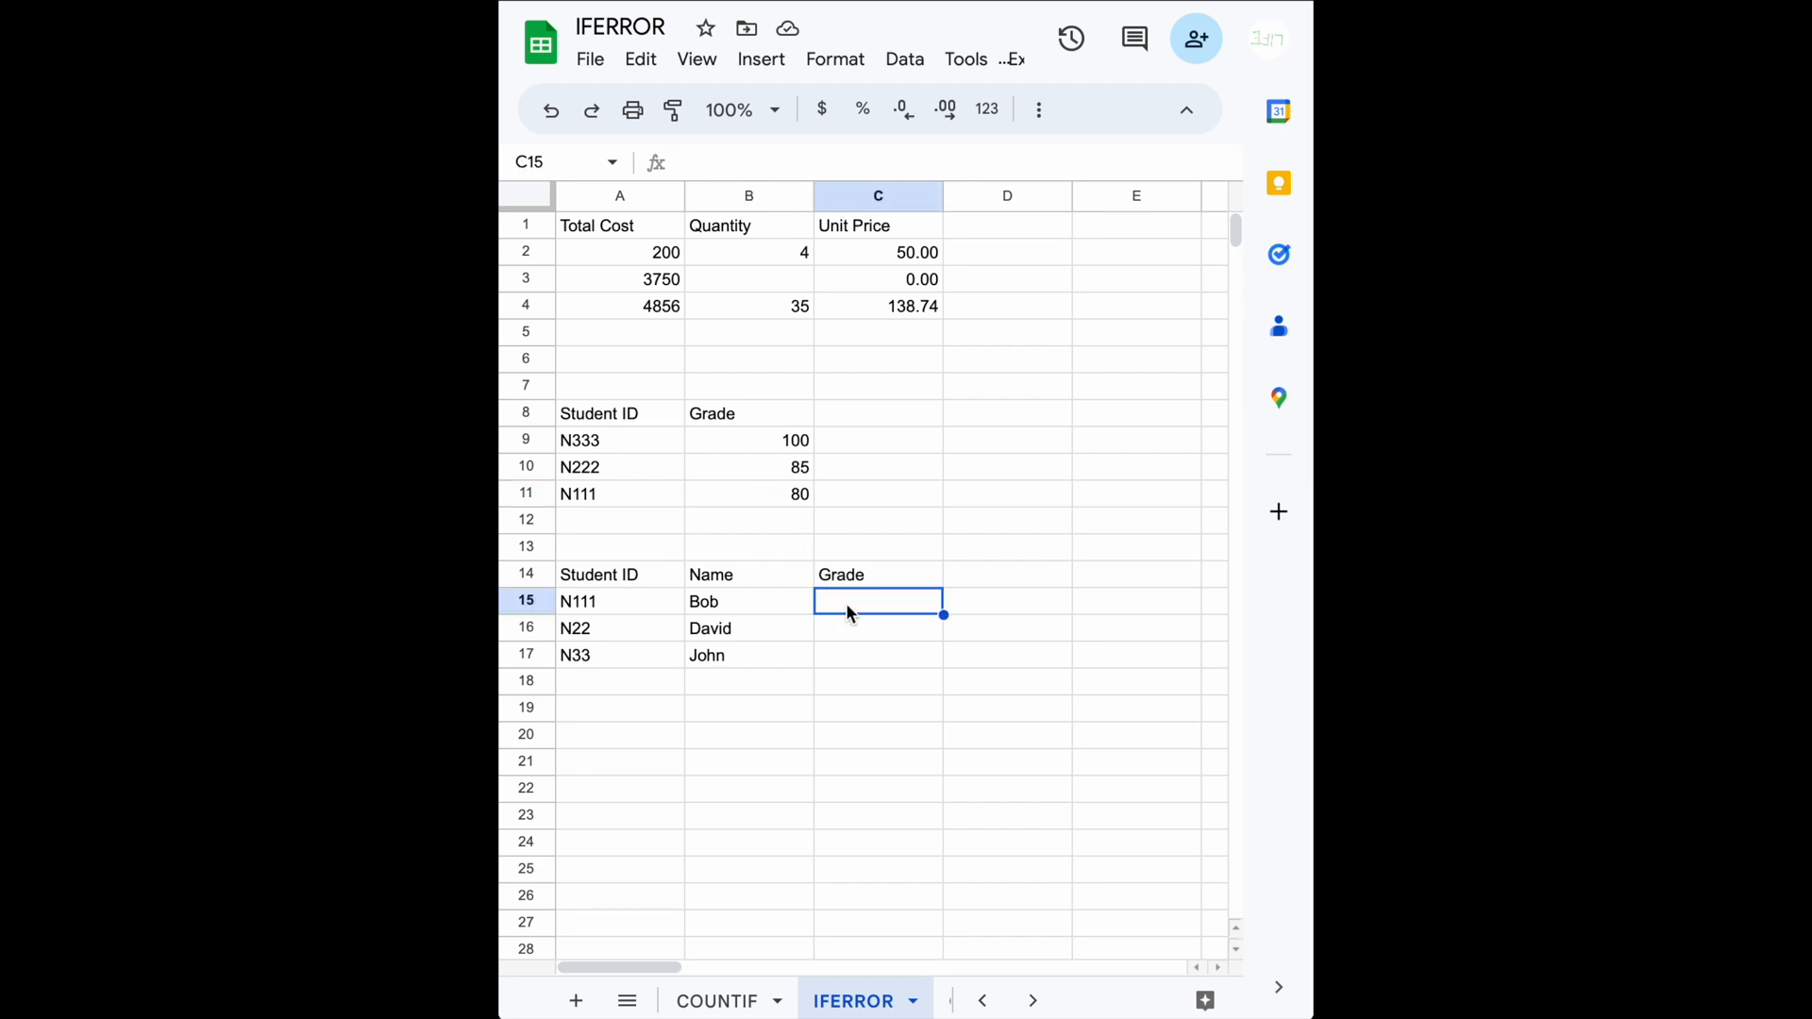
pyautogui.write('=')
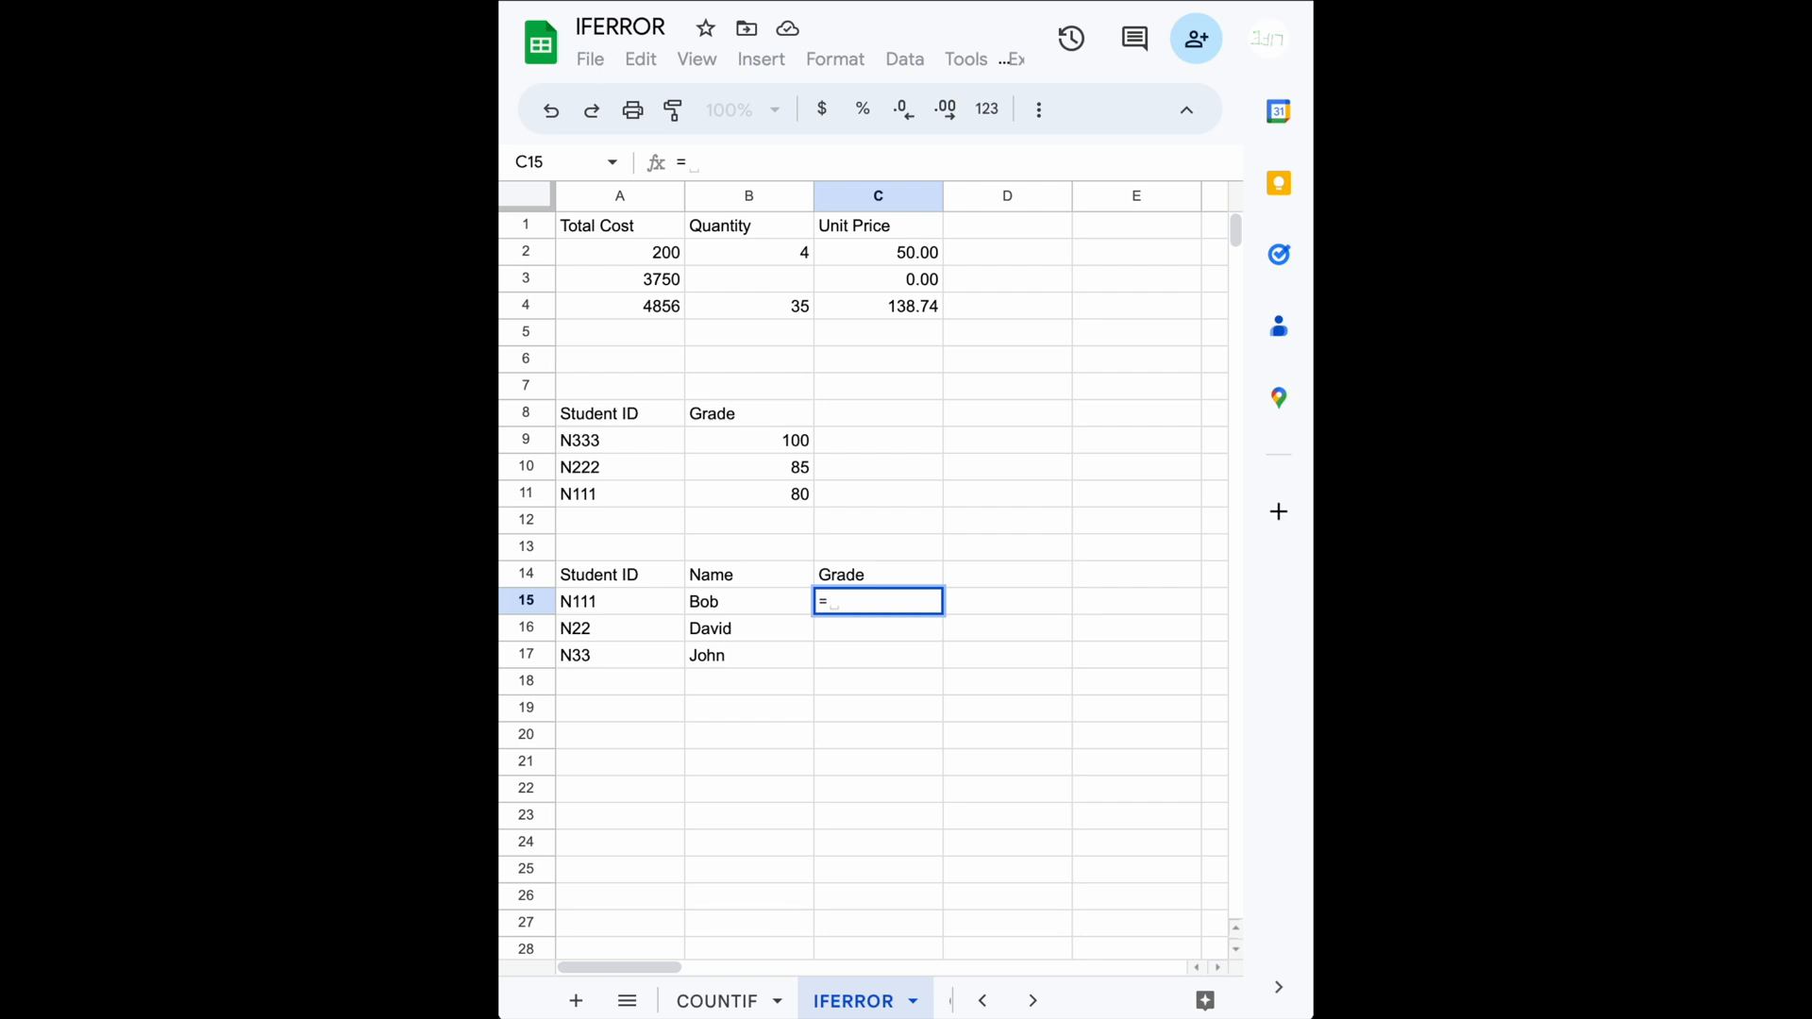
pyautogui.write('v1')
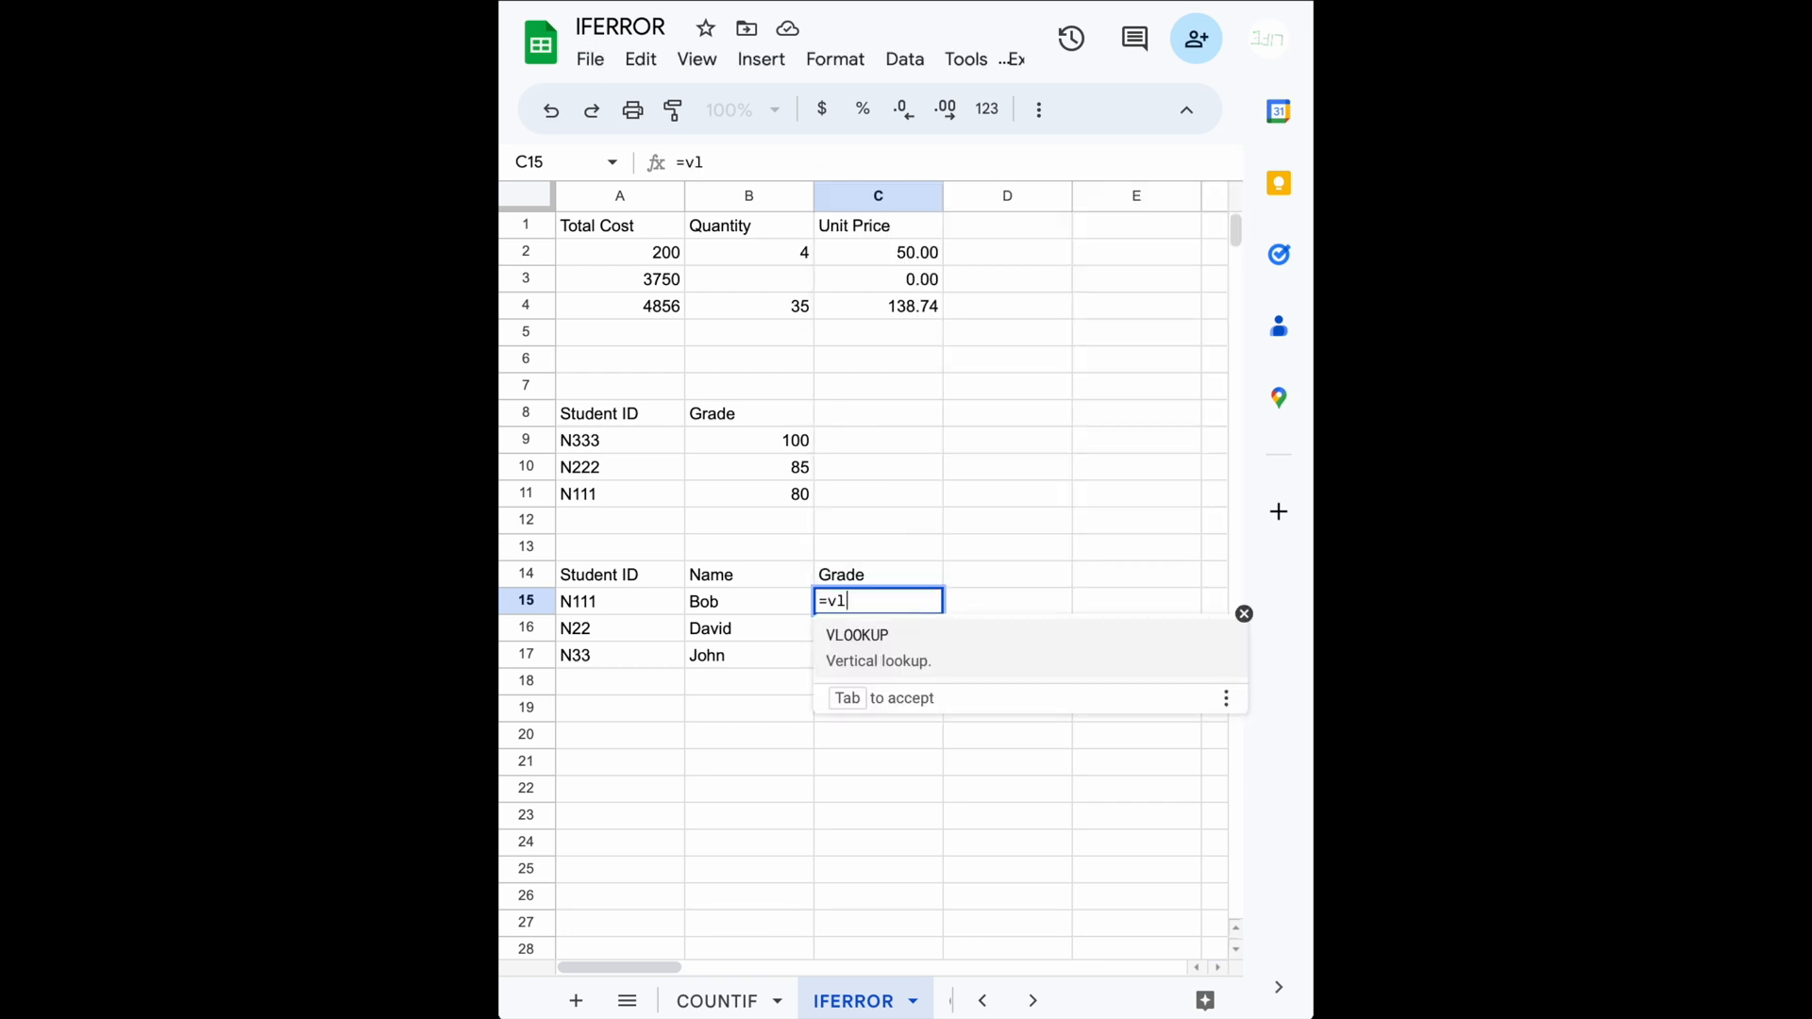
pyautogui.press('Tab')
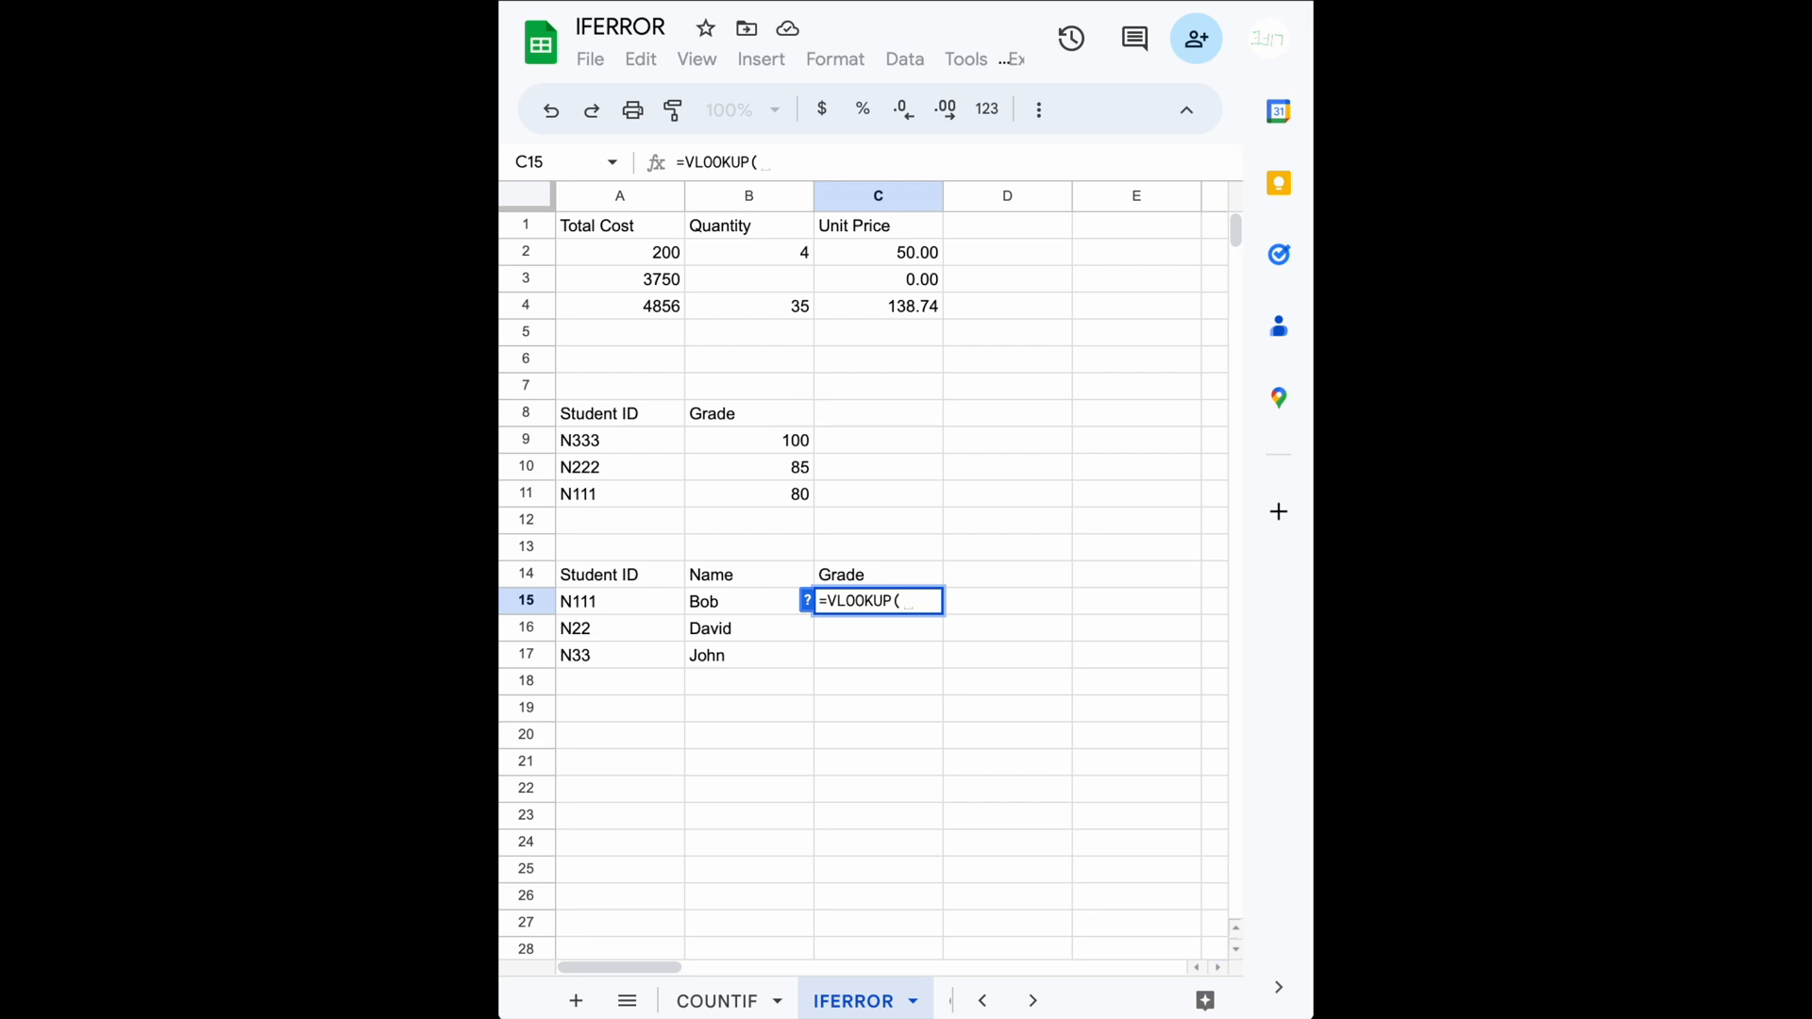
pyautogui.press('Left')
pyautogui.press('Left')
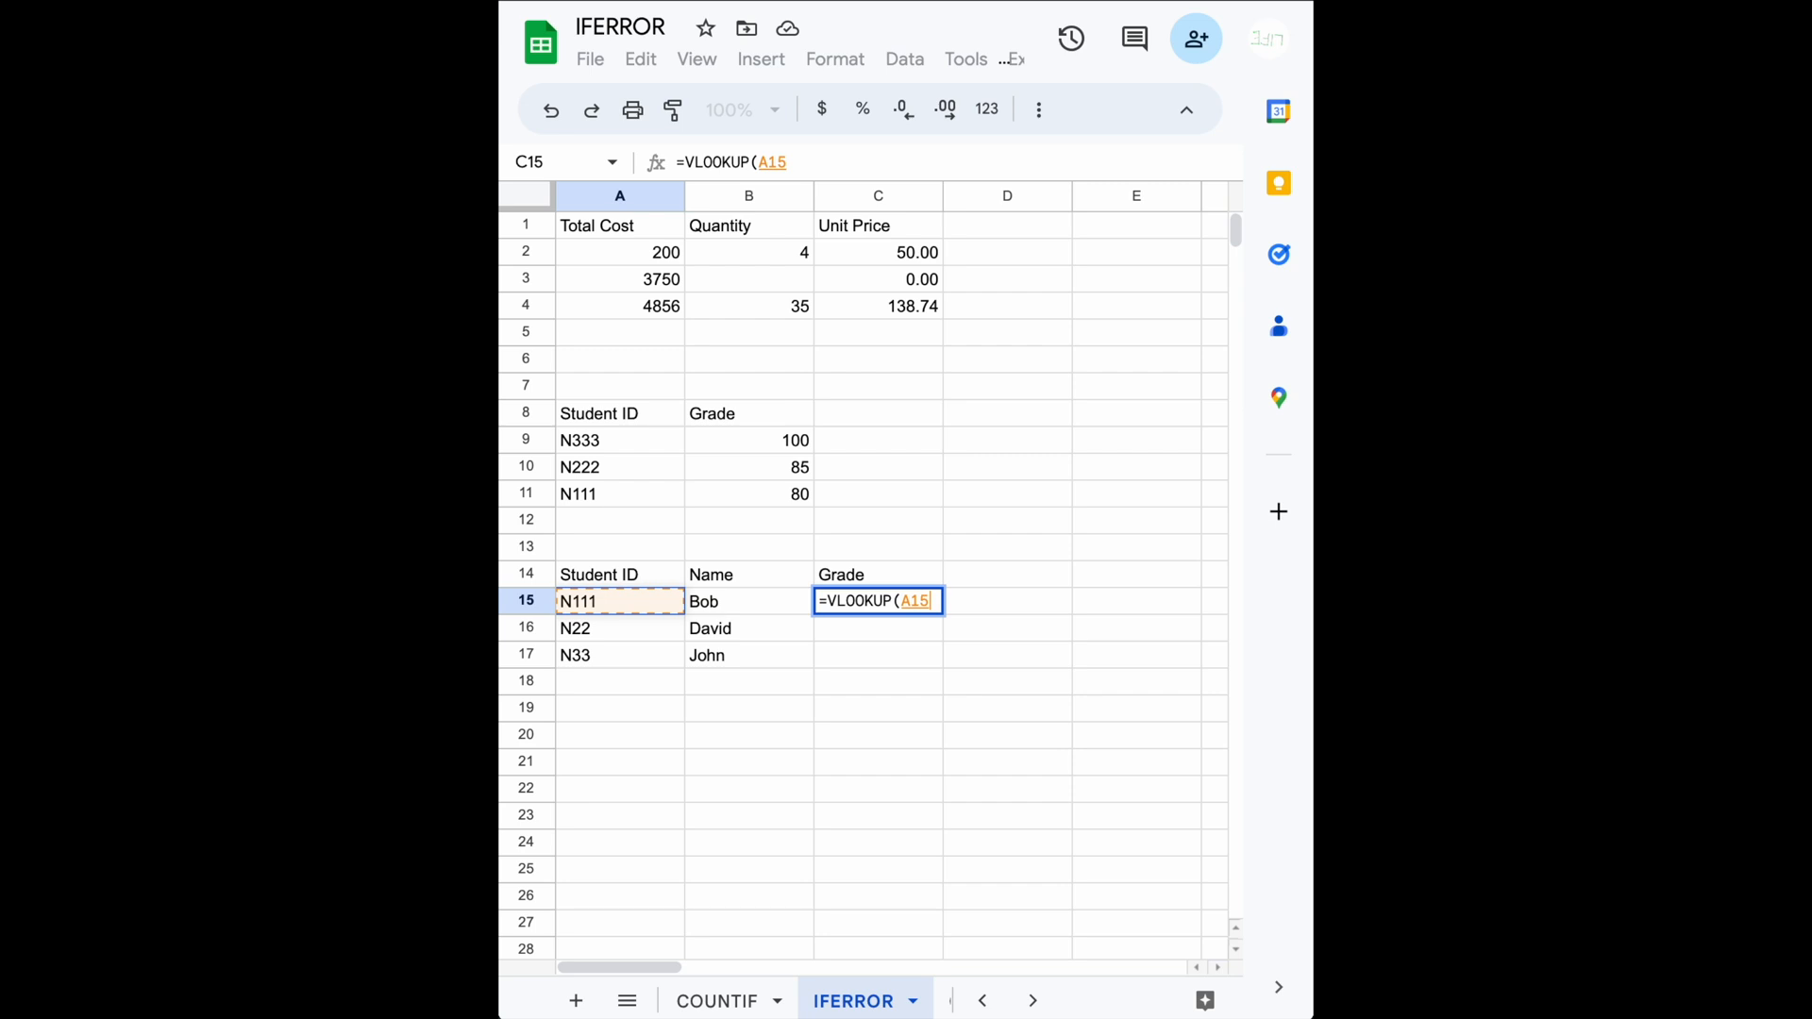
pyautogui.write(',')
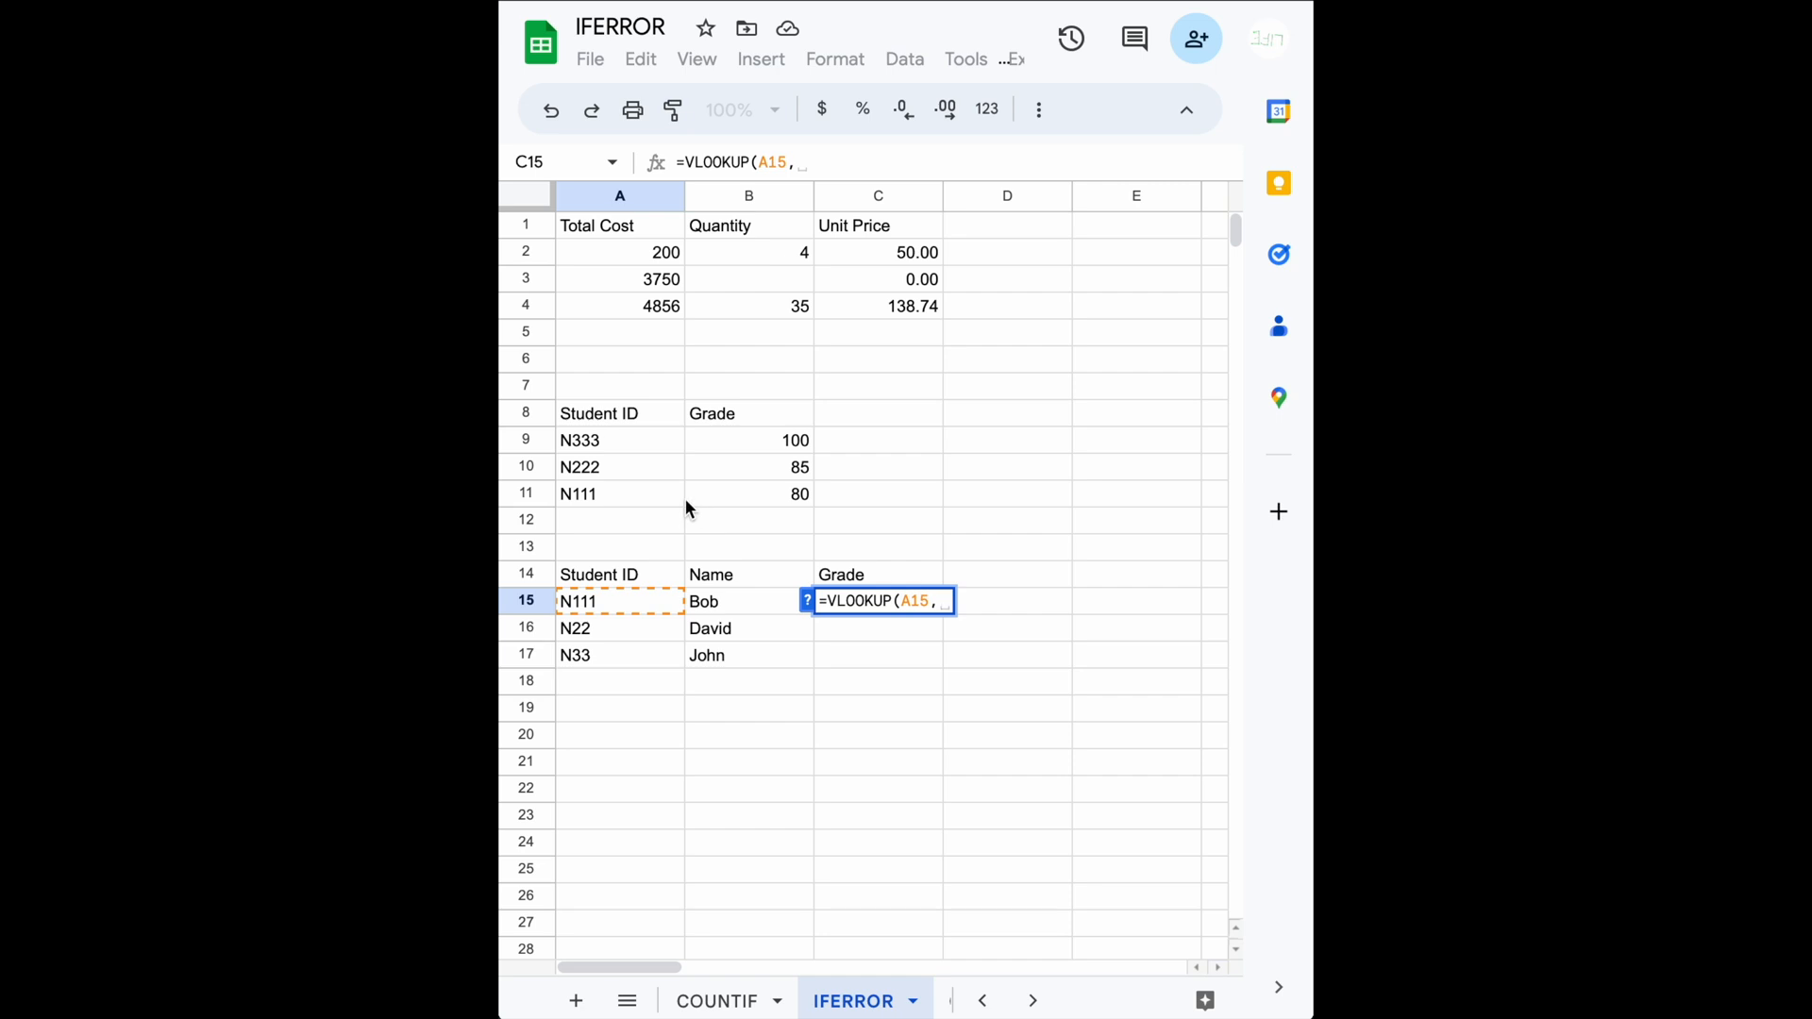
pyautogui.click(619, 449)
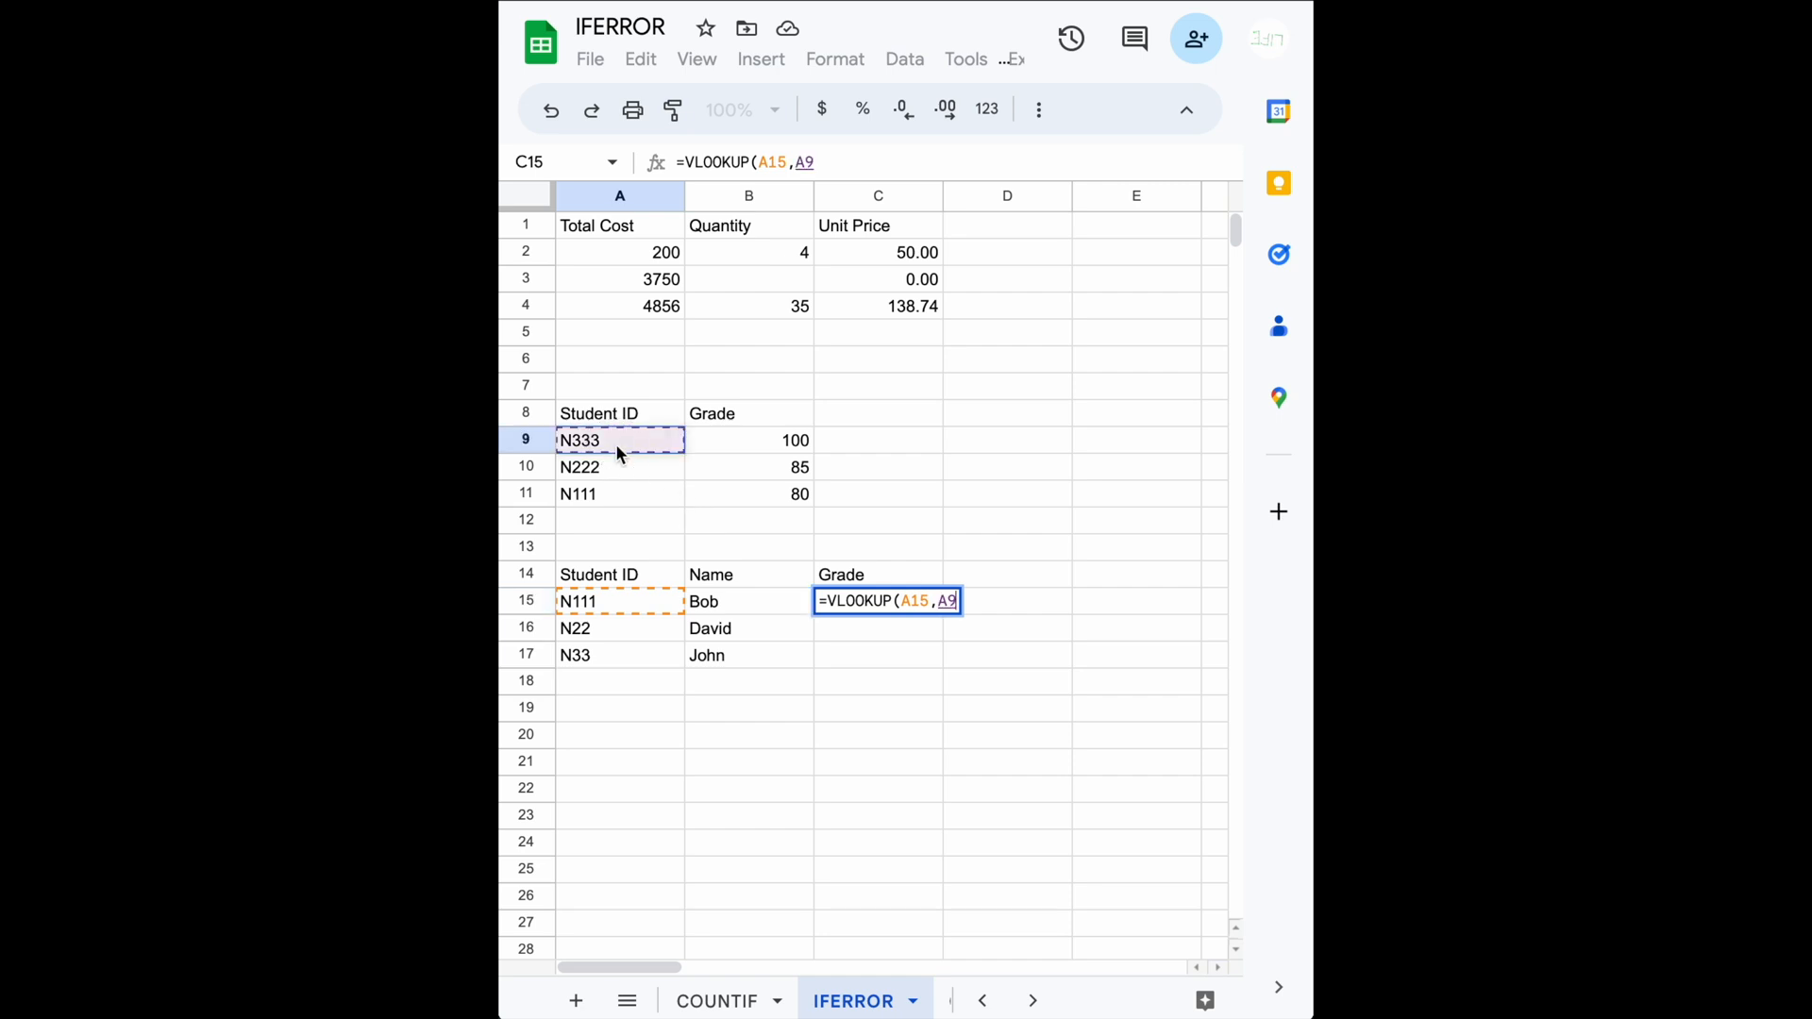
pyautogui.moveTo(615, 443); pyautogui.dragTo(755, 495)
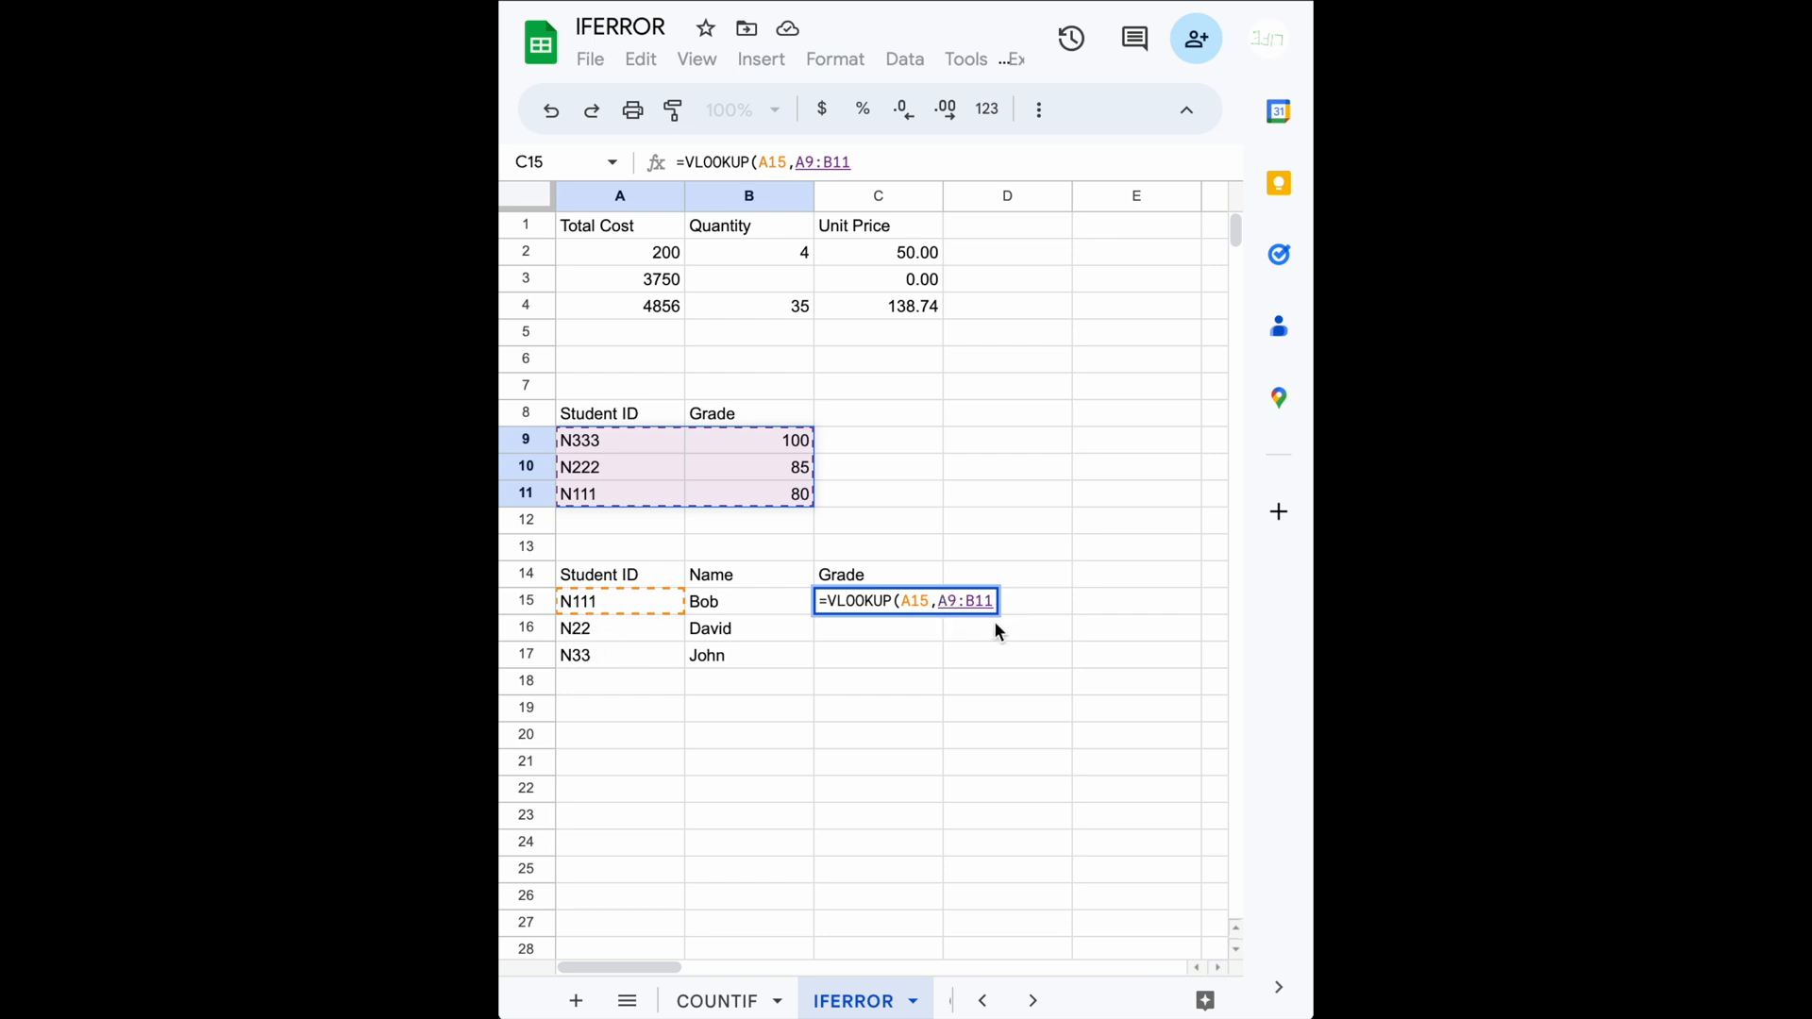
pyautogui.write(',')
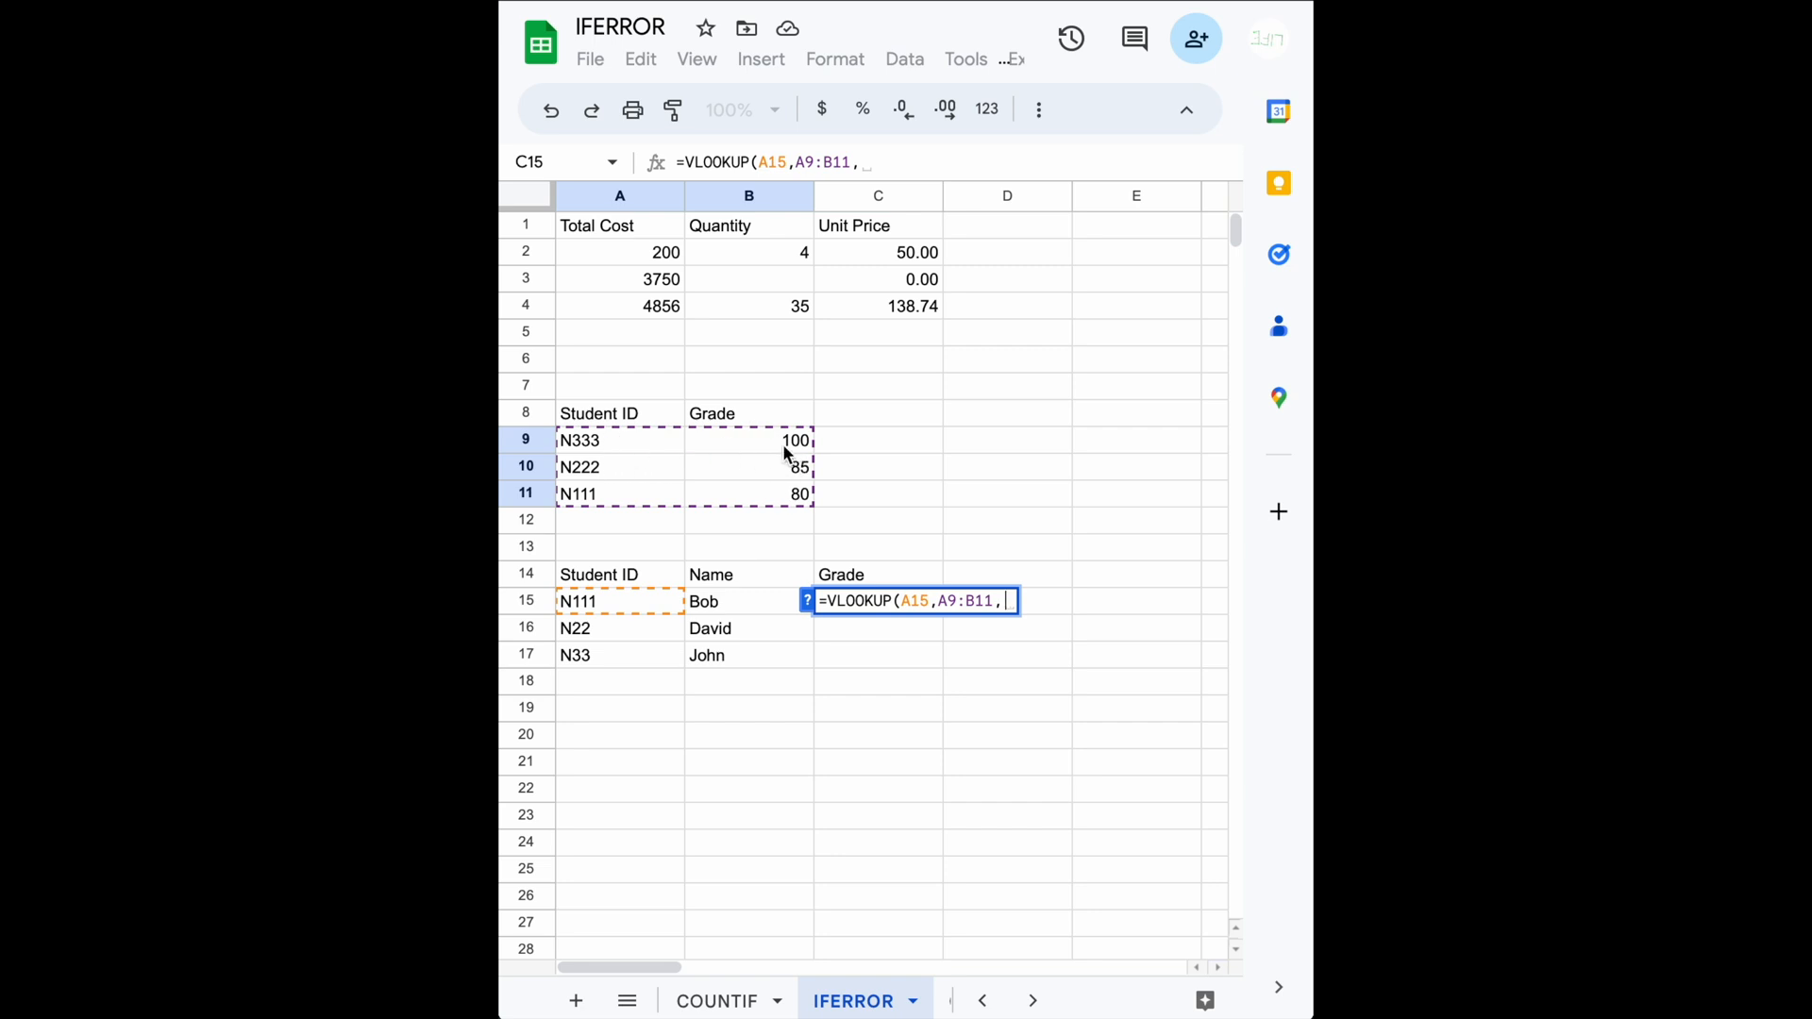
pyautogui.write('2,')
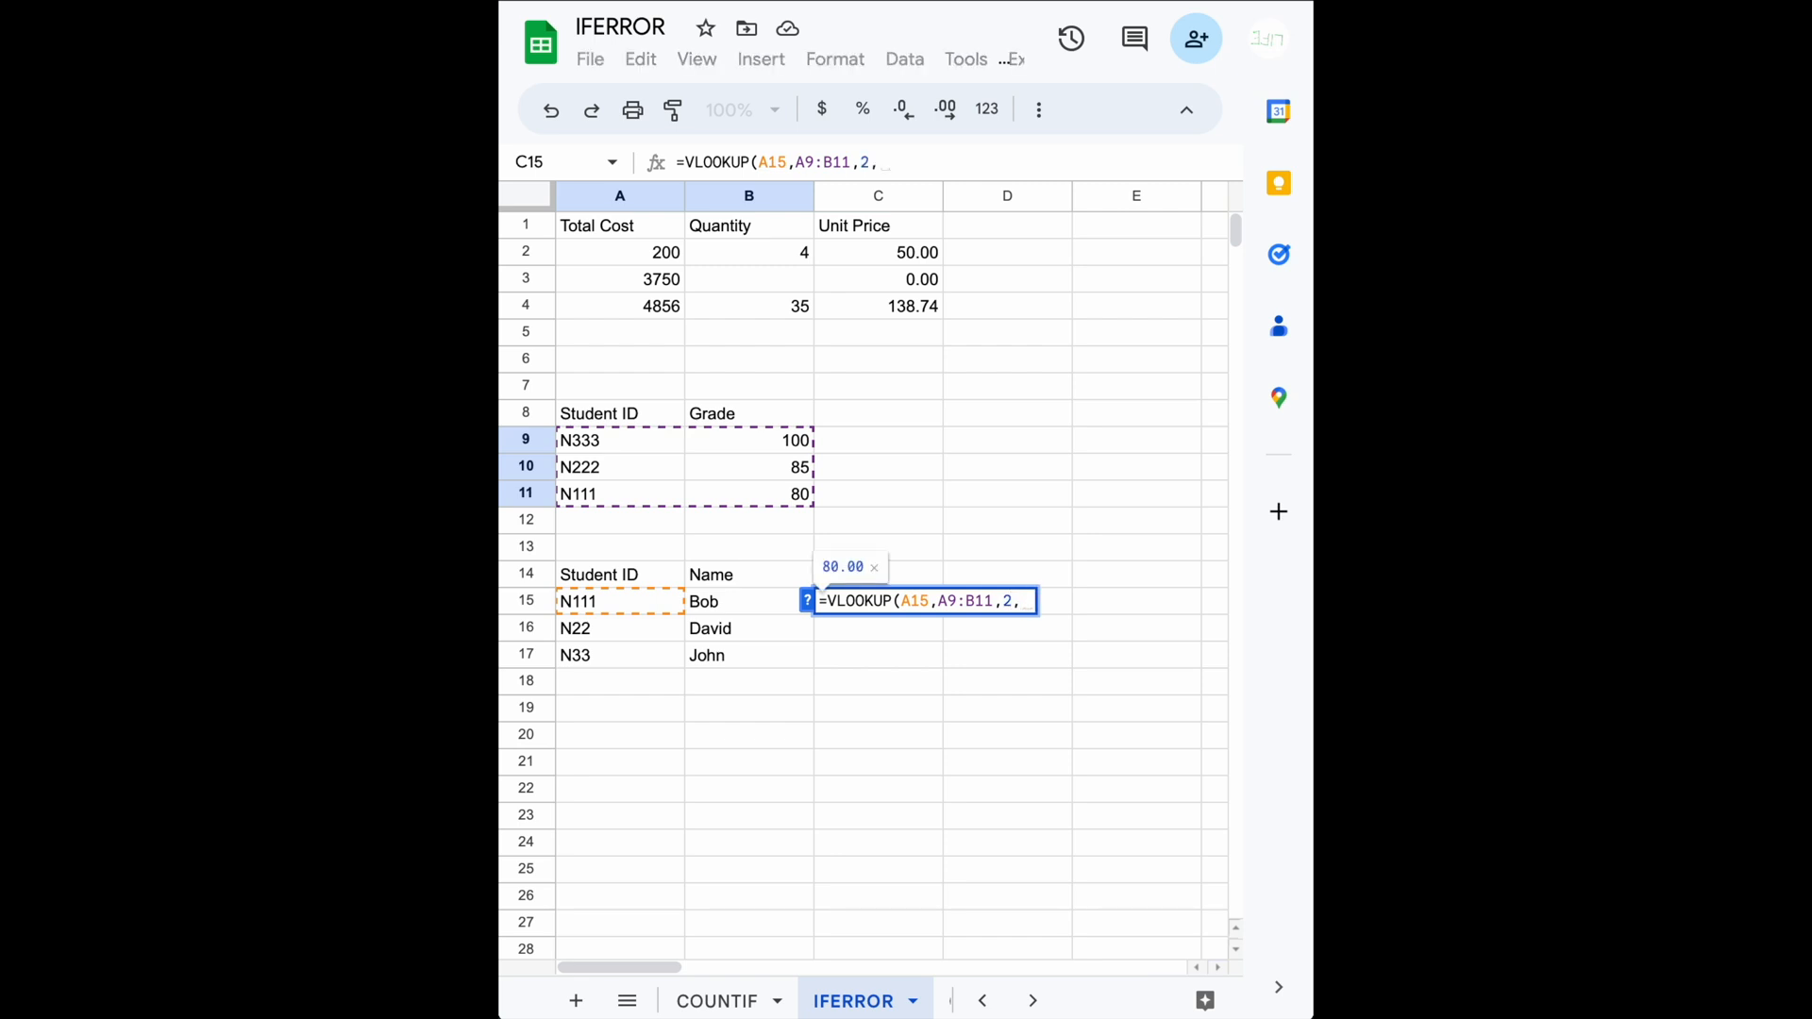
pyautogui.write('false')
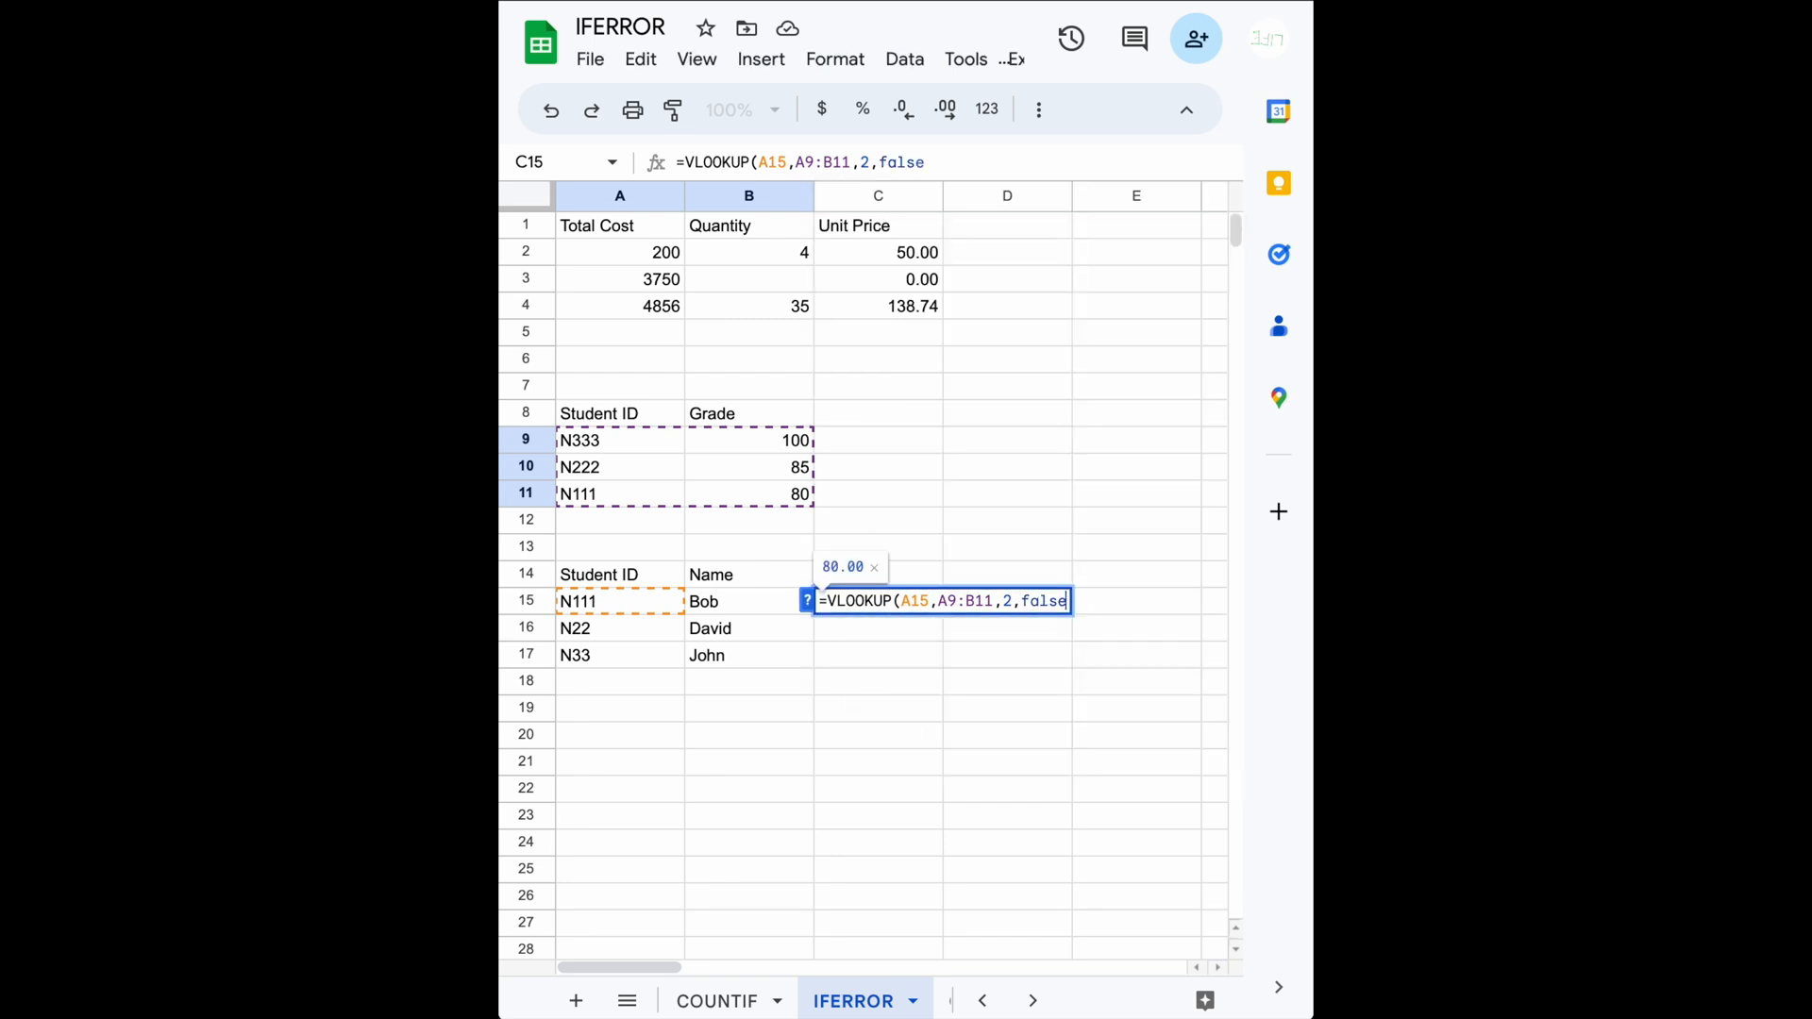
pyautogui.write(')')
pyautogui.press('Return')
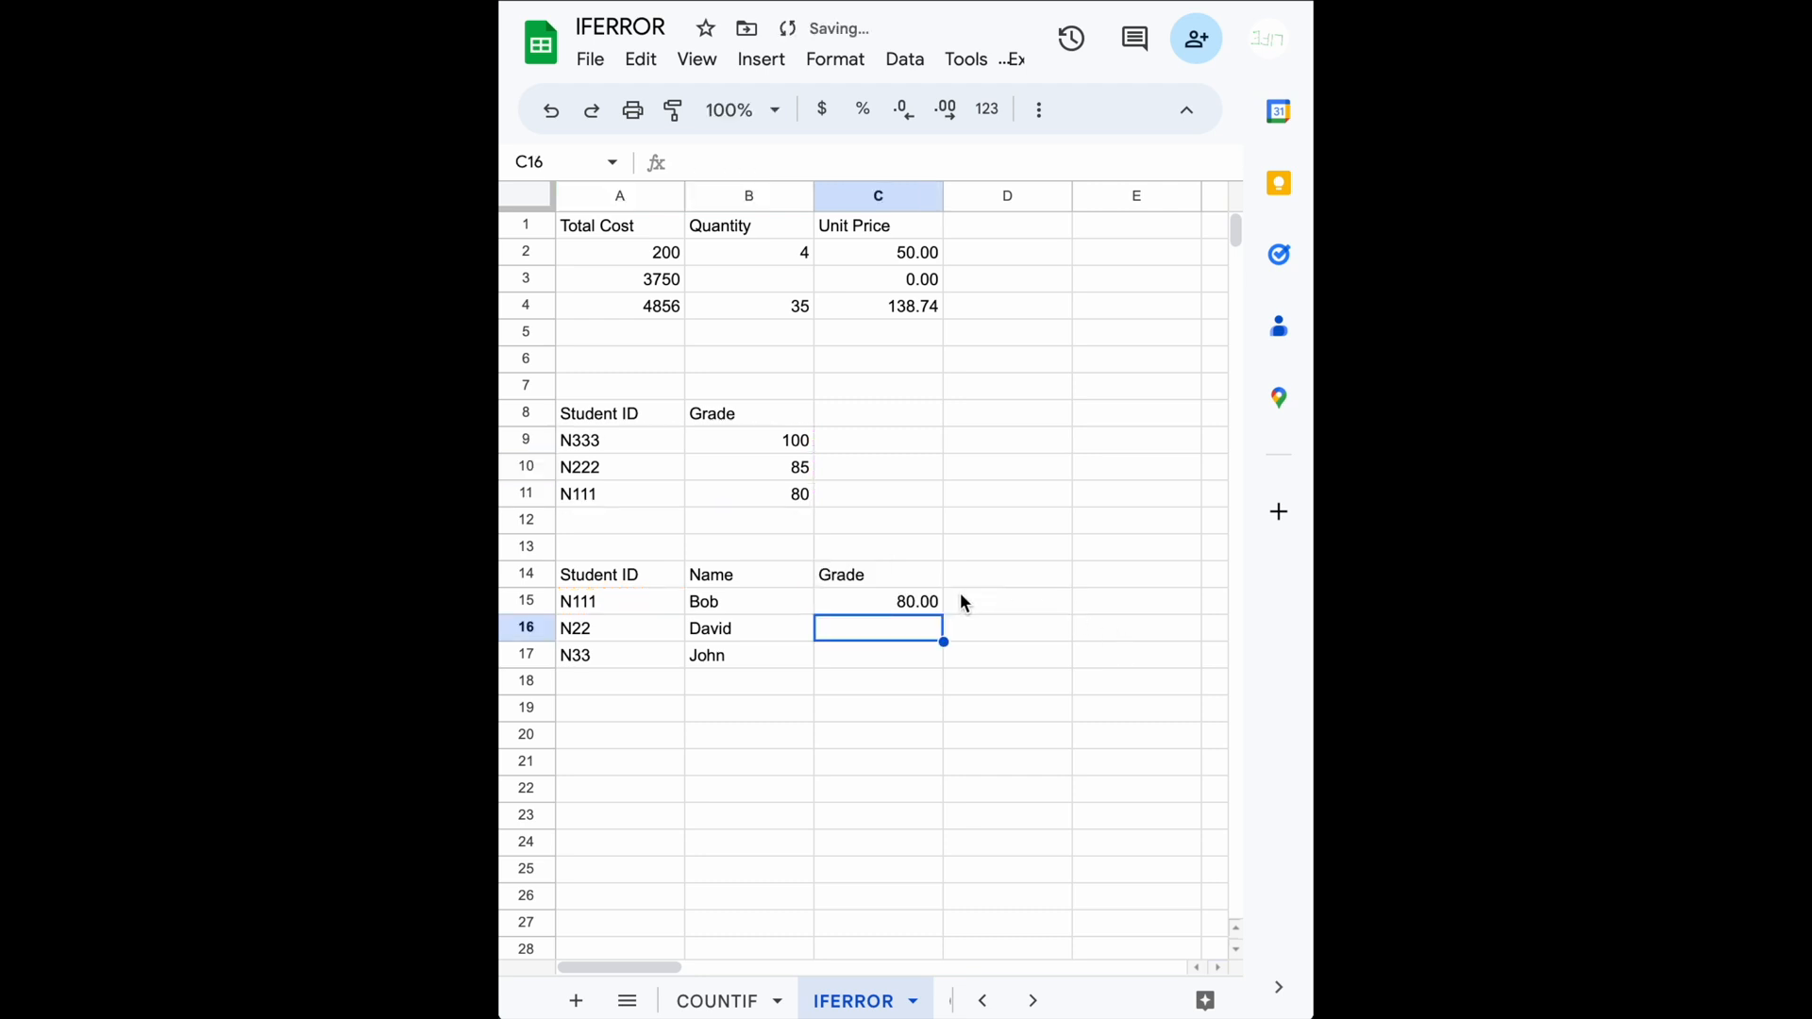
# Step: Fill the VLOOKUP formula from C15 down through C17
pyautogui.click(922, 604)
pyautogui.moveTo(944, 614); pyautogui.dragTo(938, 653)
pyautogui.moveTo(922, 659)
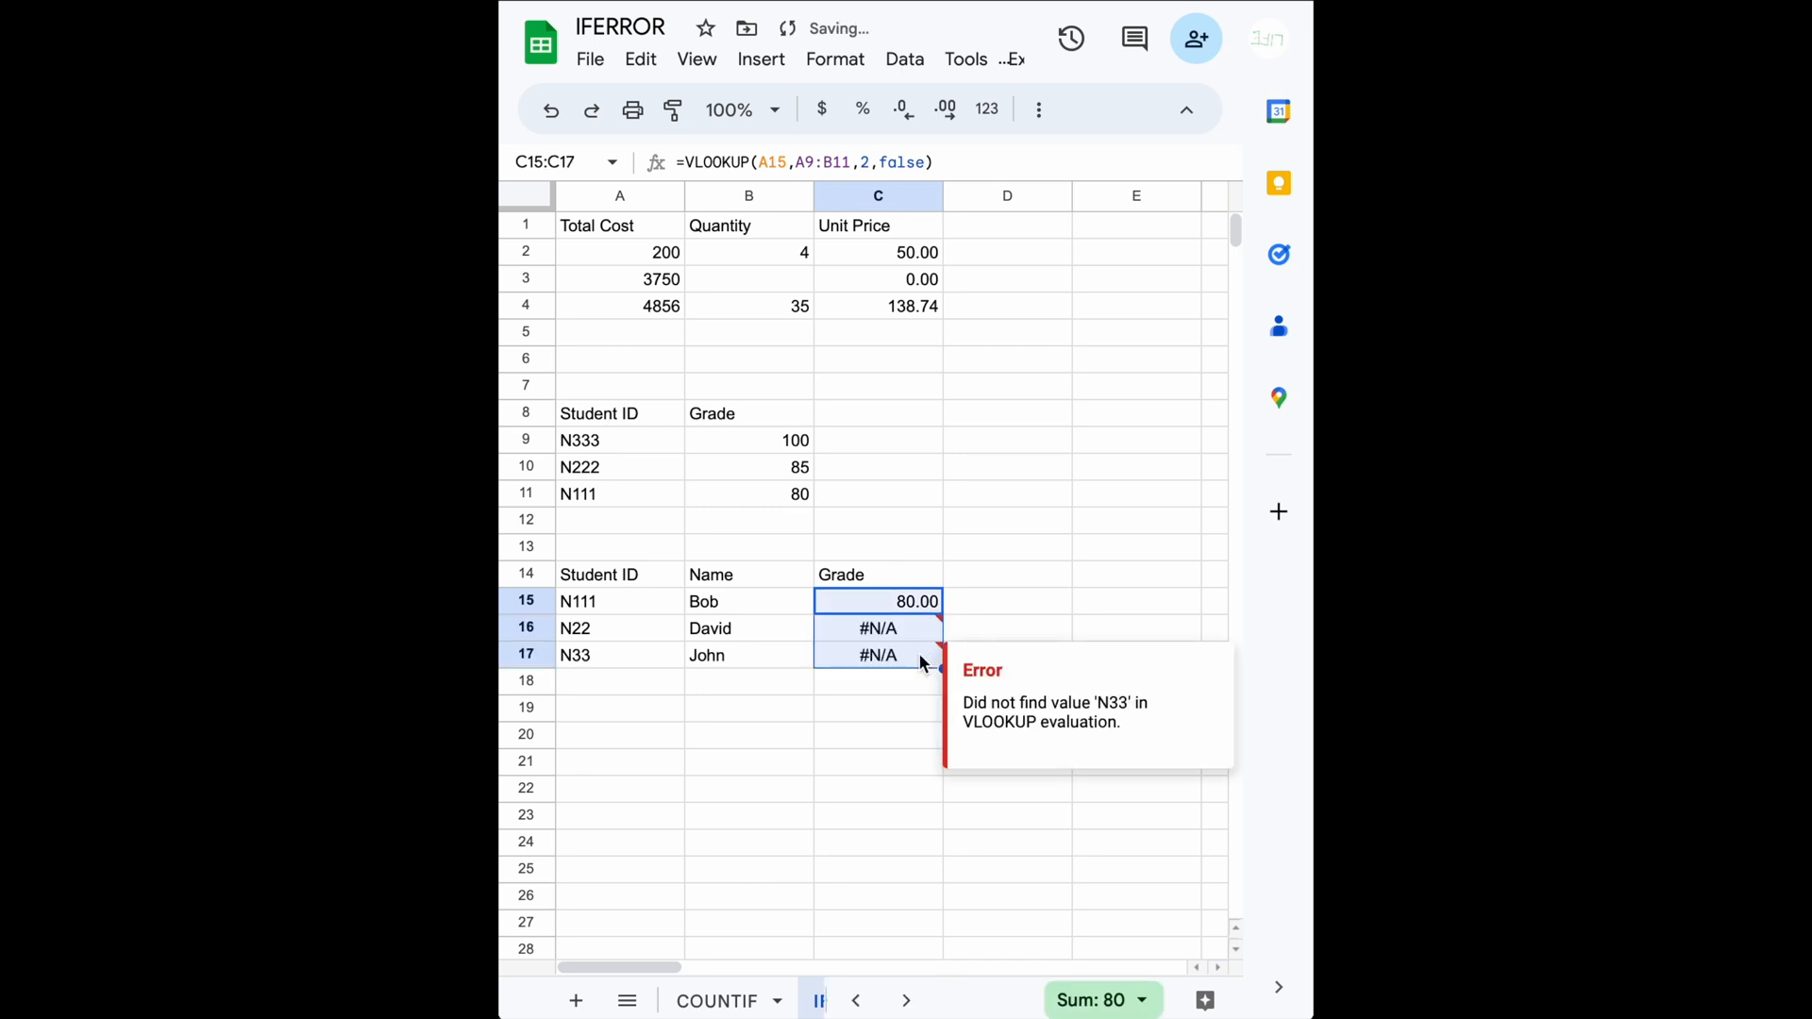
# Step: Examine the formulas in C16 and C17 against the one in C15, and check the first student's ID and source grade
pyautogui.click(882, 624)
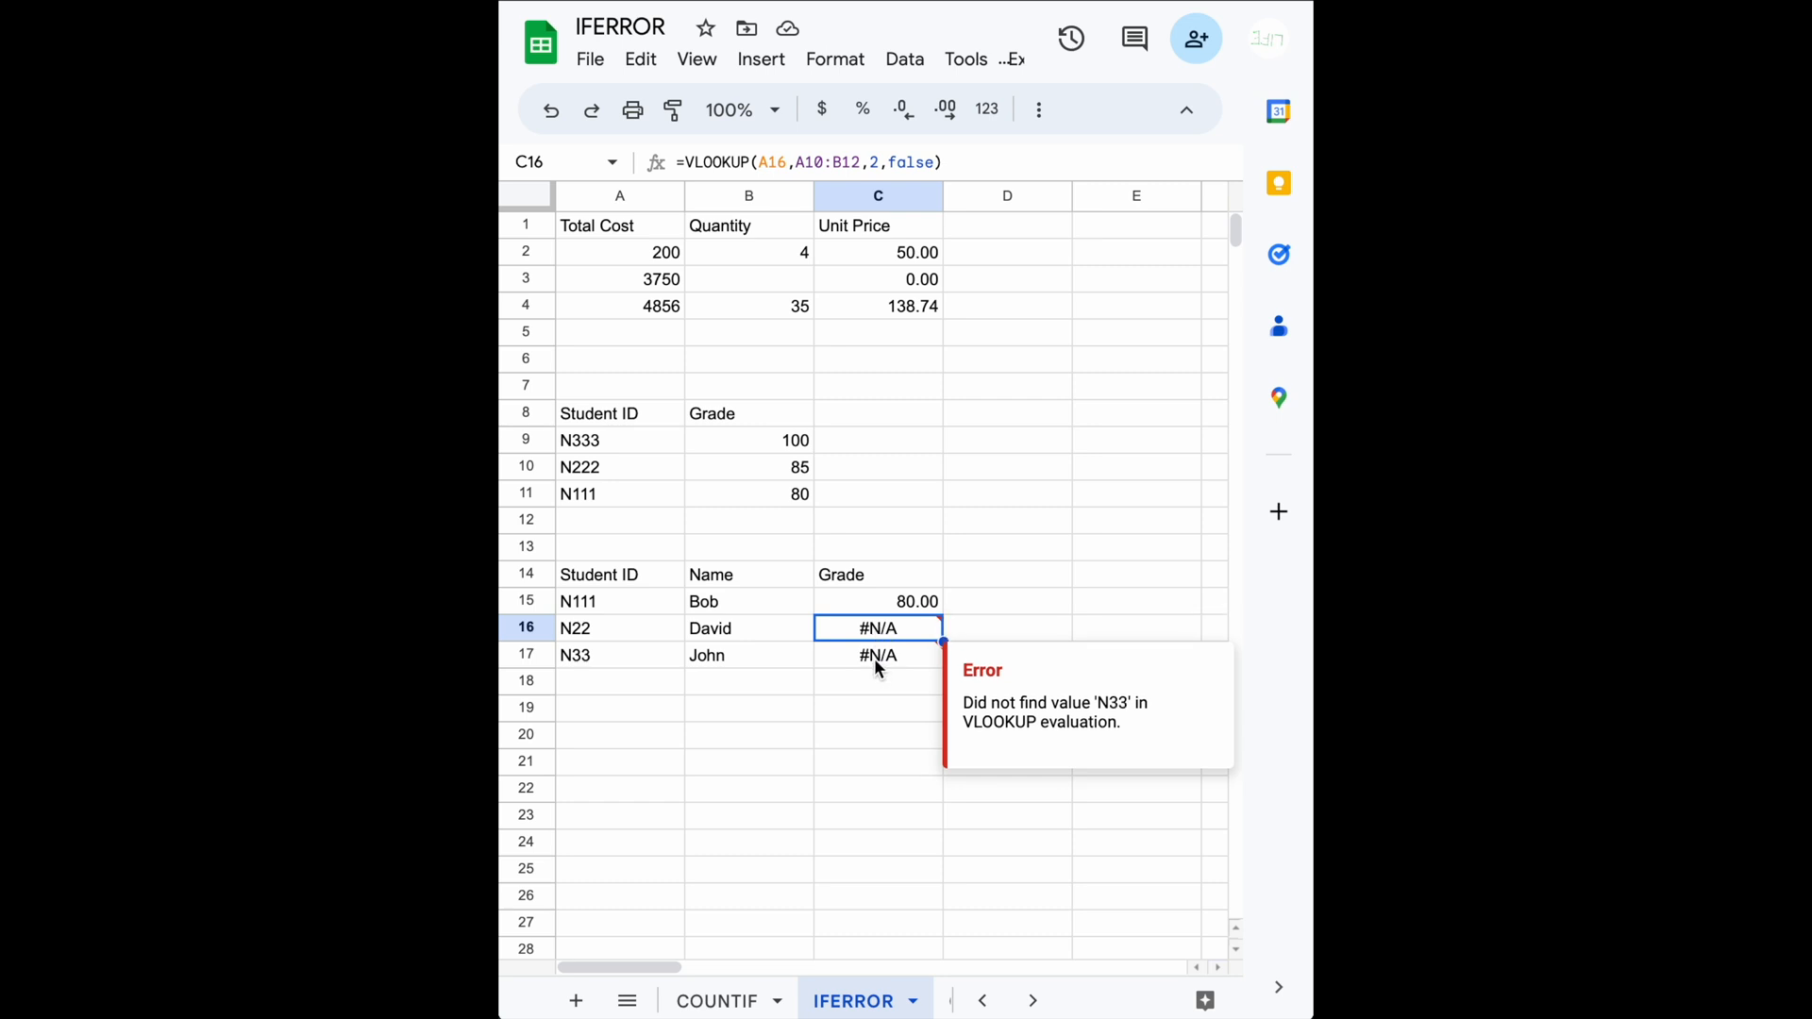
pyautogui.click(875, 662)
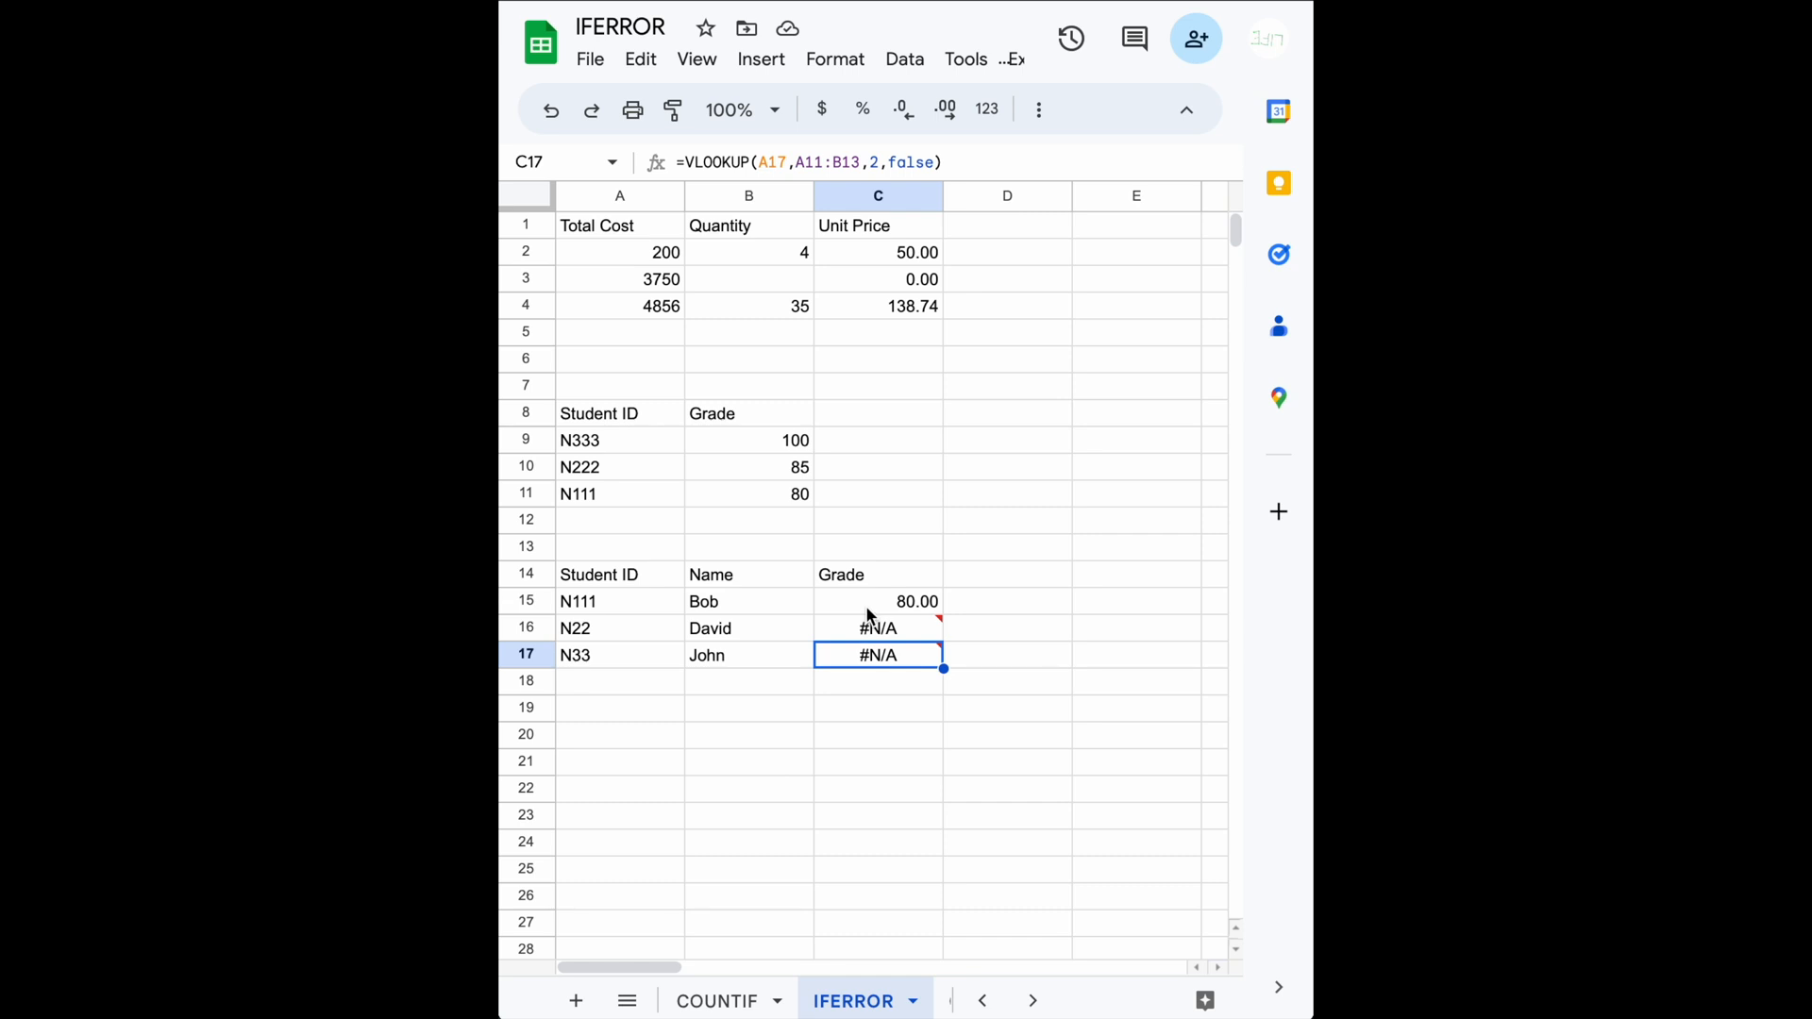
pyautogui.click(867, 609)
pyautogui.doubleClick(867, 609)
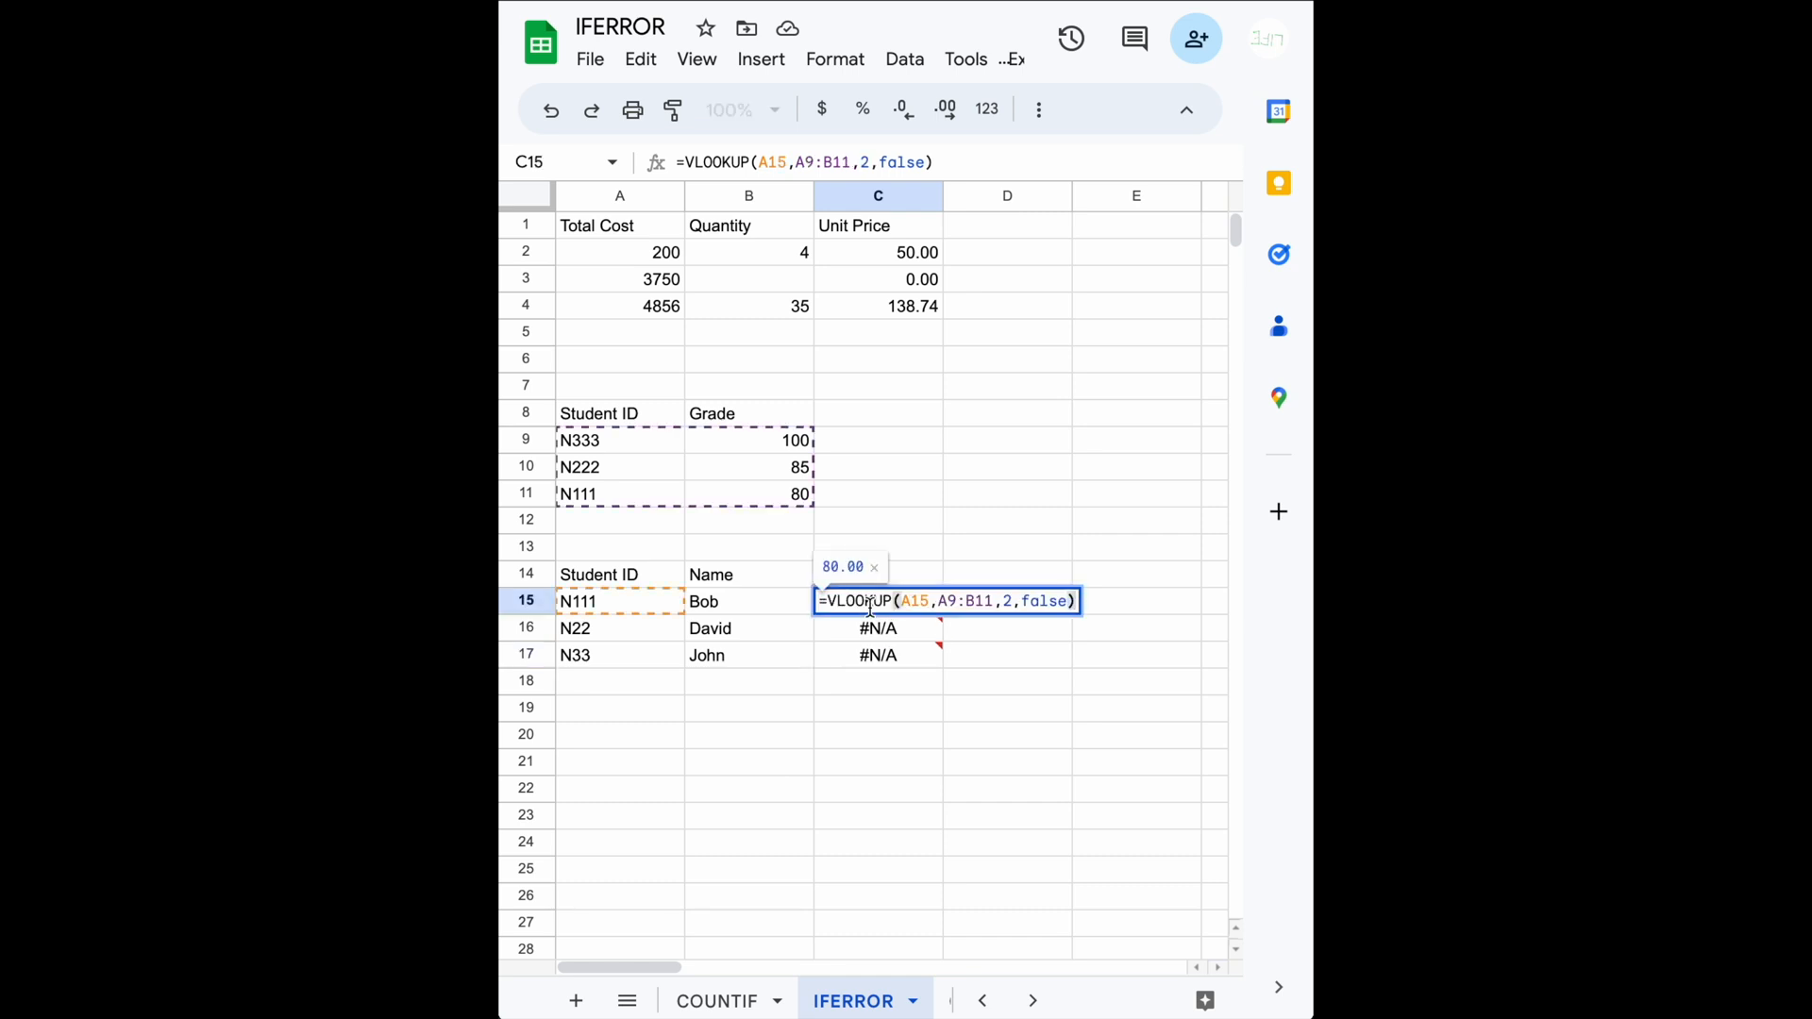
pyautogui.press('Escape')
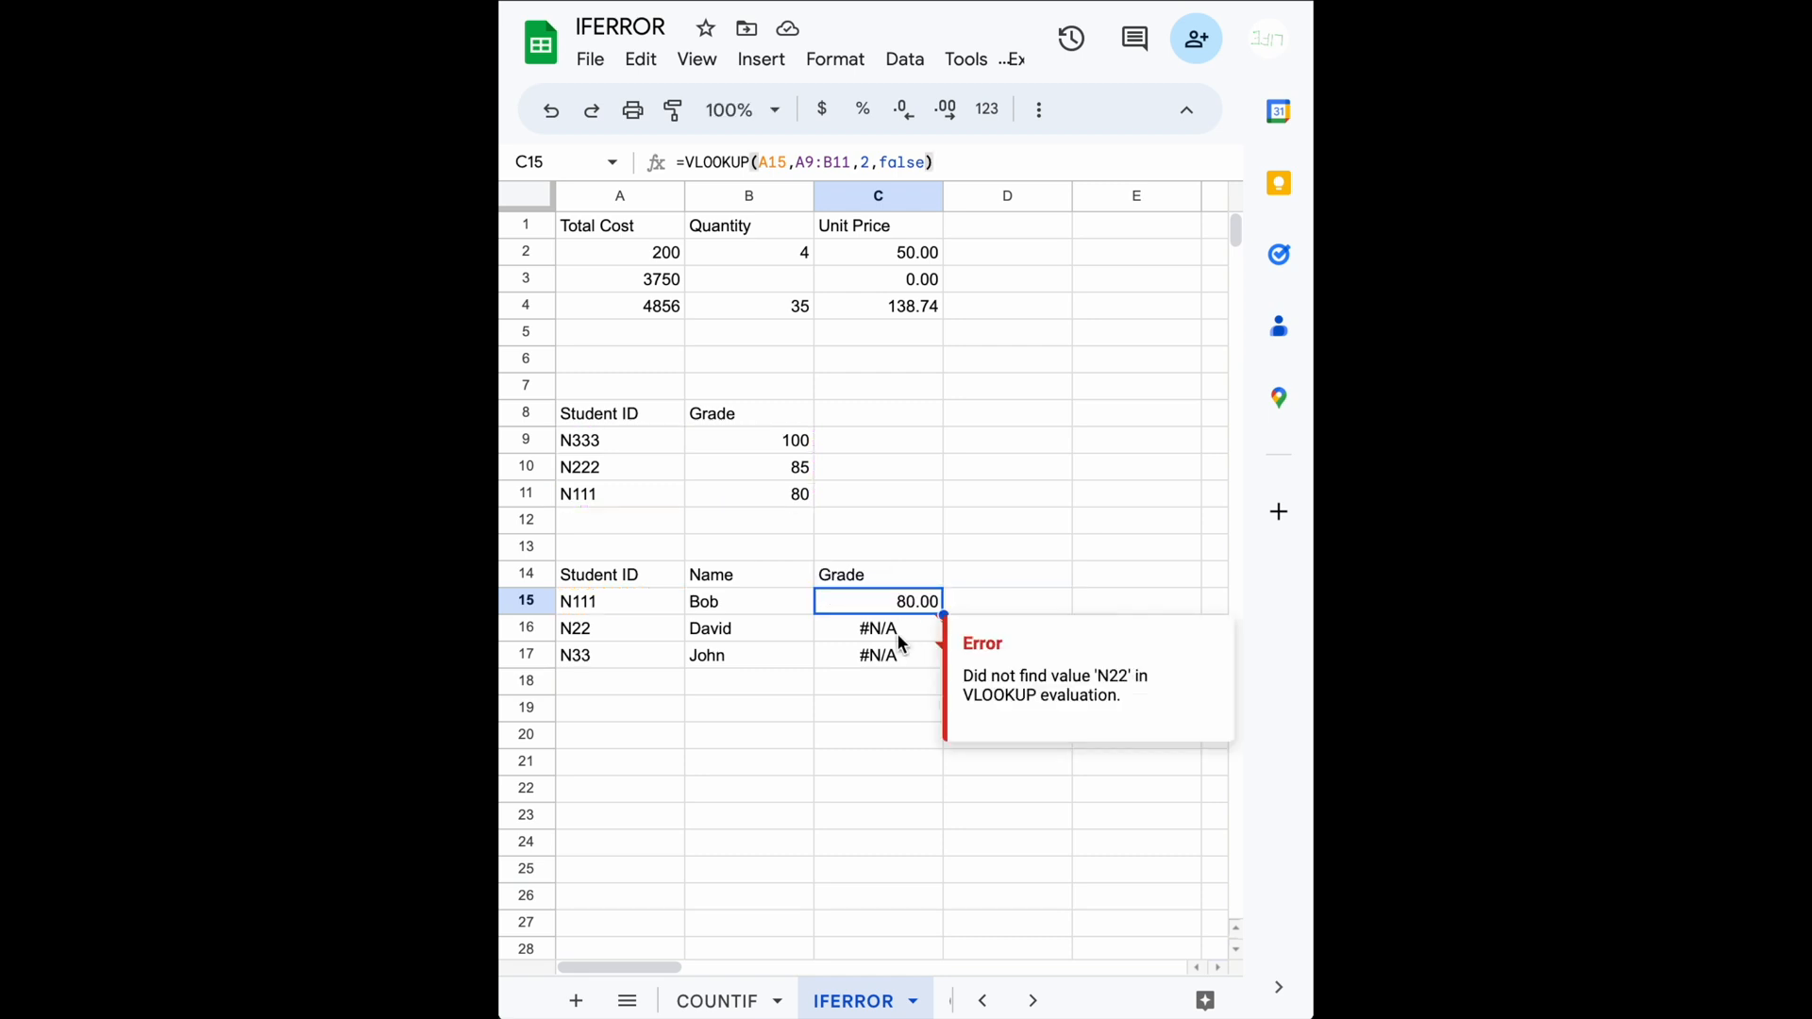
pyautogui.click(593, 608)
pyautogui.click(799, 500)
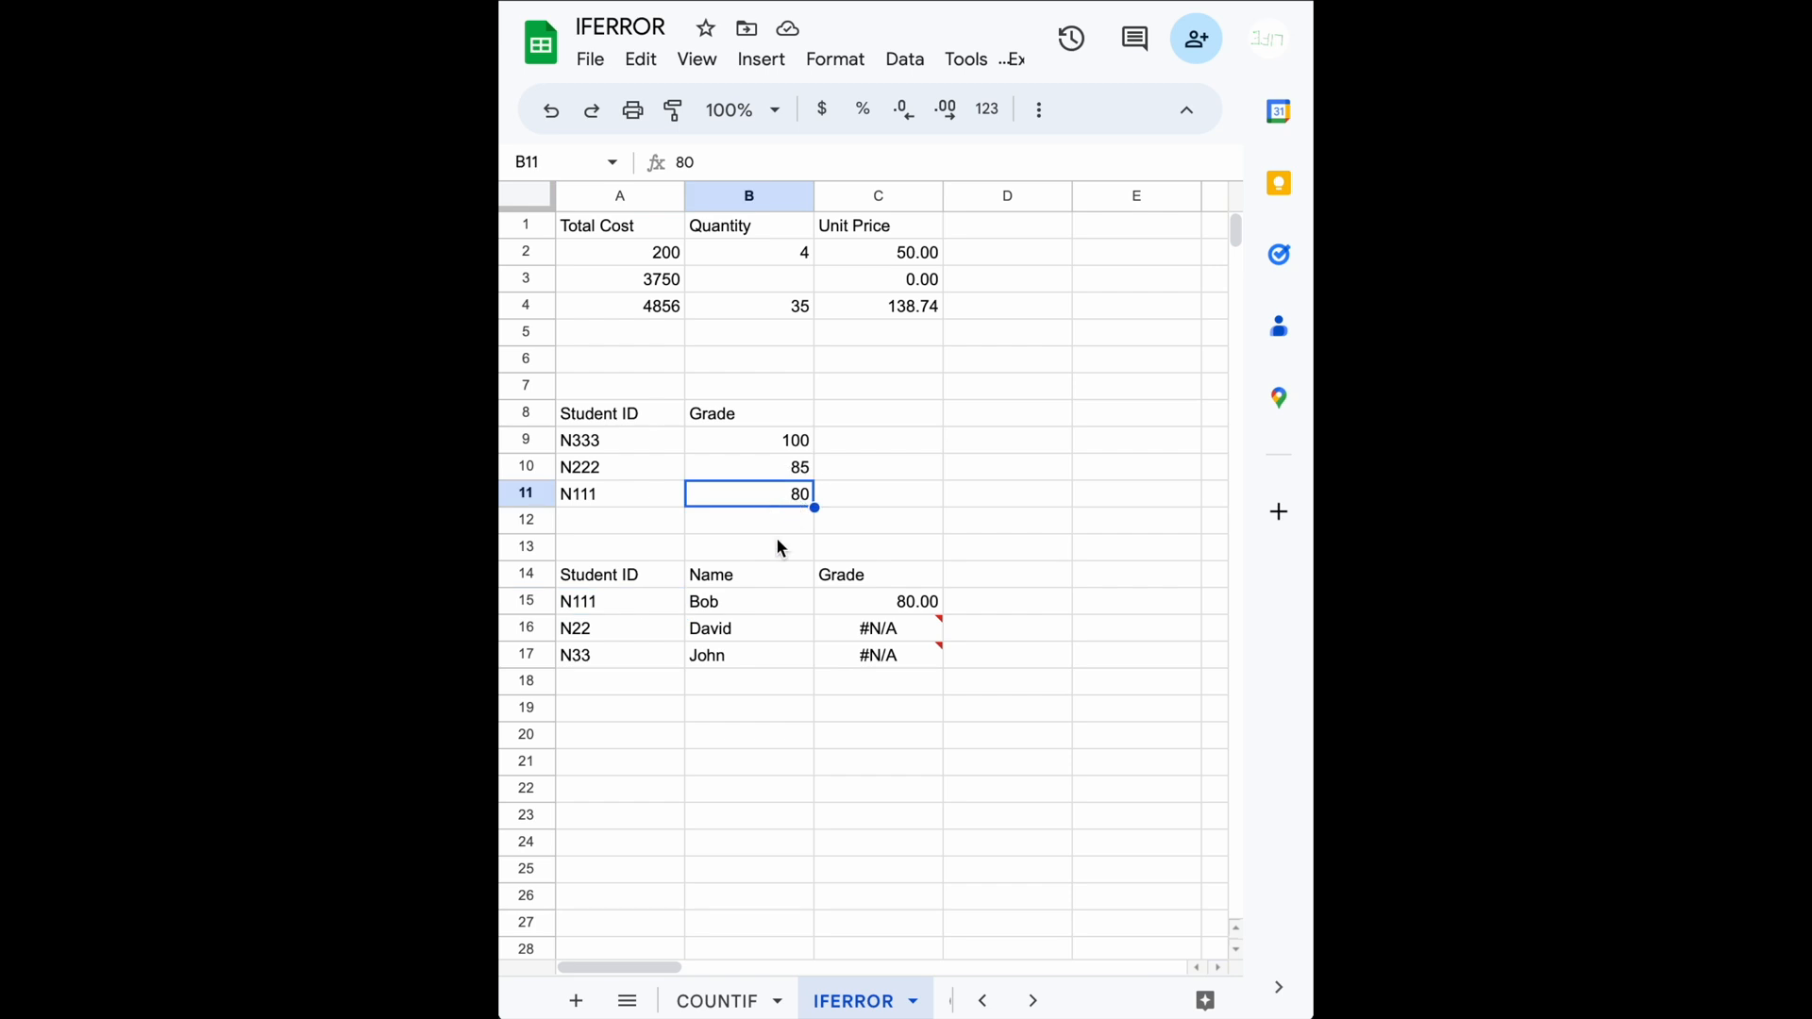
# Step: Correct the student IDs in A16 and A17 so that they match the IDs in A10 and A9
pyautogui.click(598, 635)
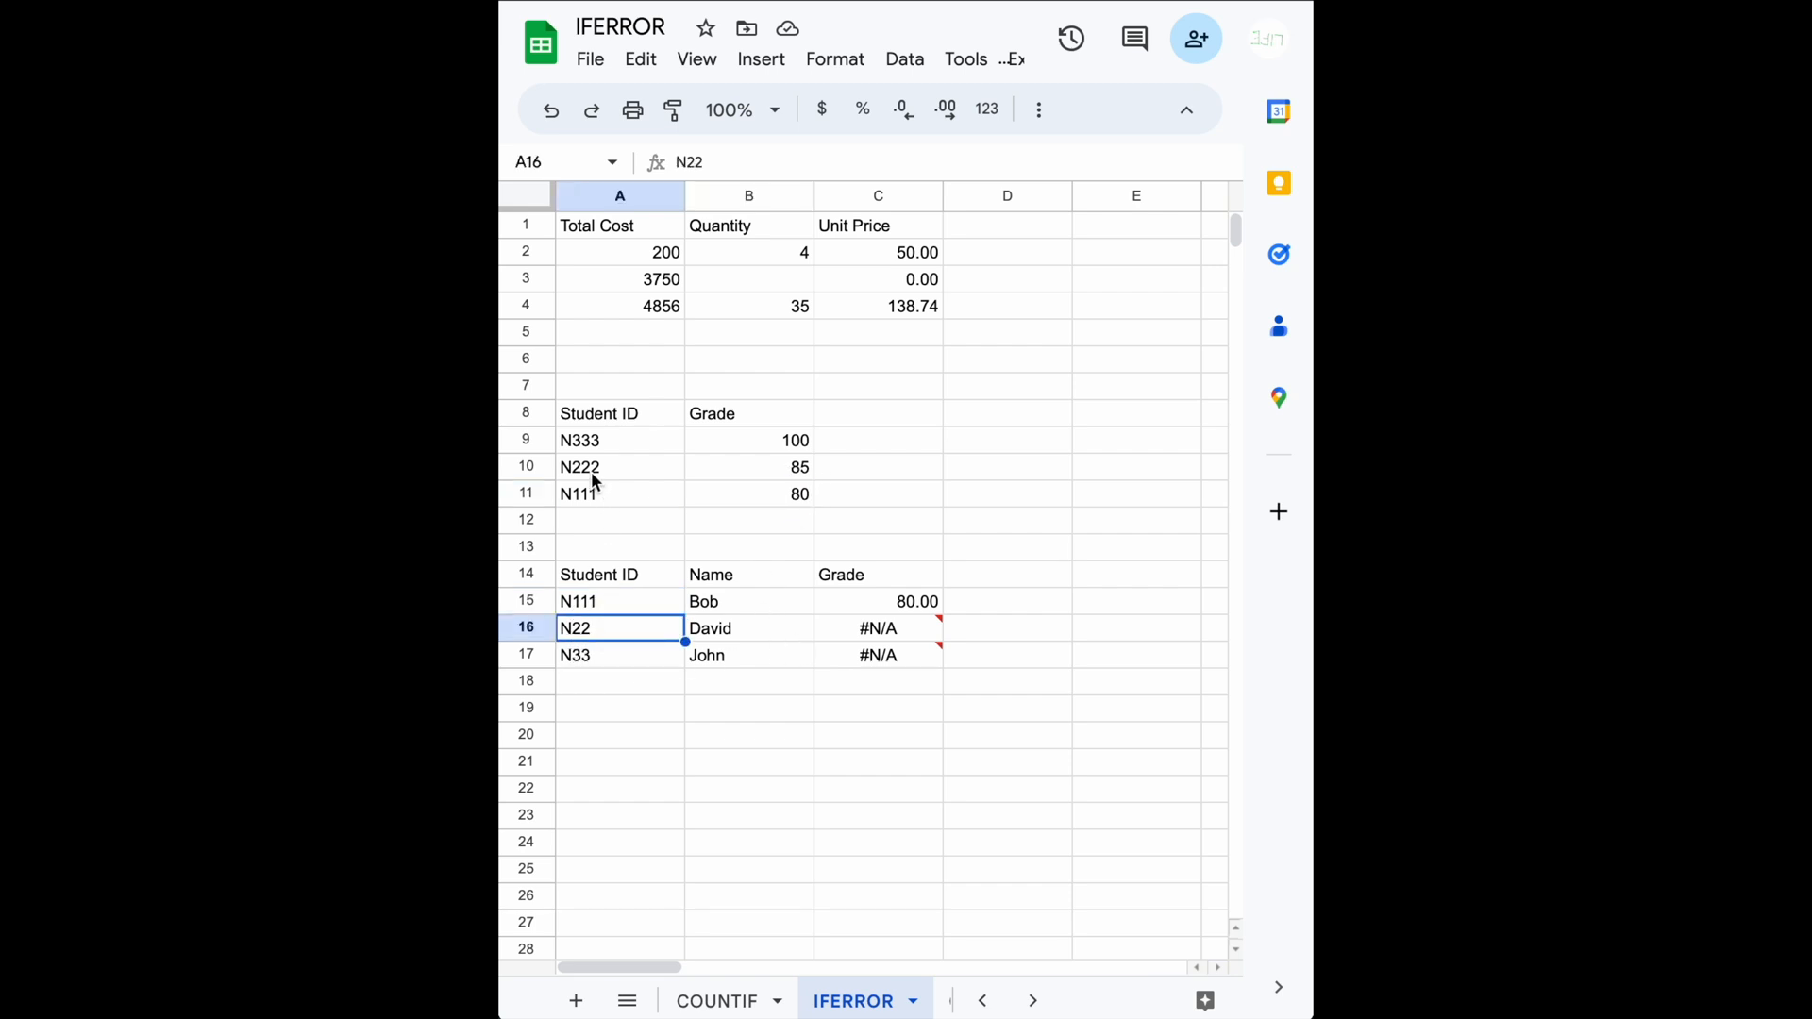
pyautogui.doubleClick(606, 628)
pyautogui.write('2')
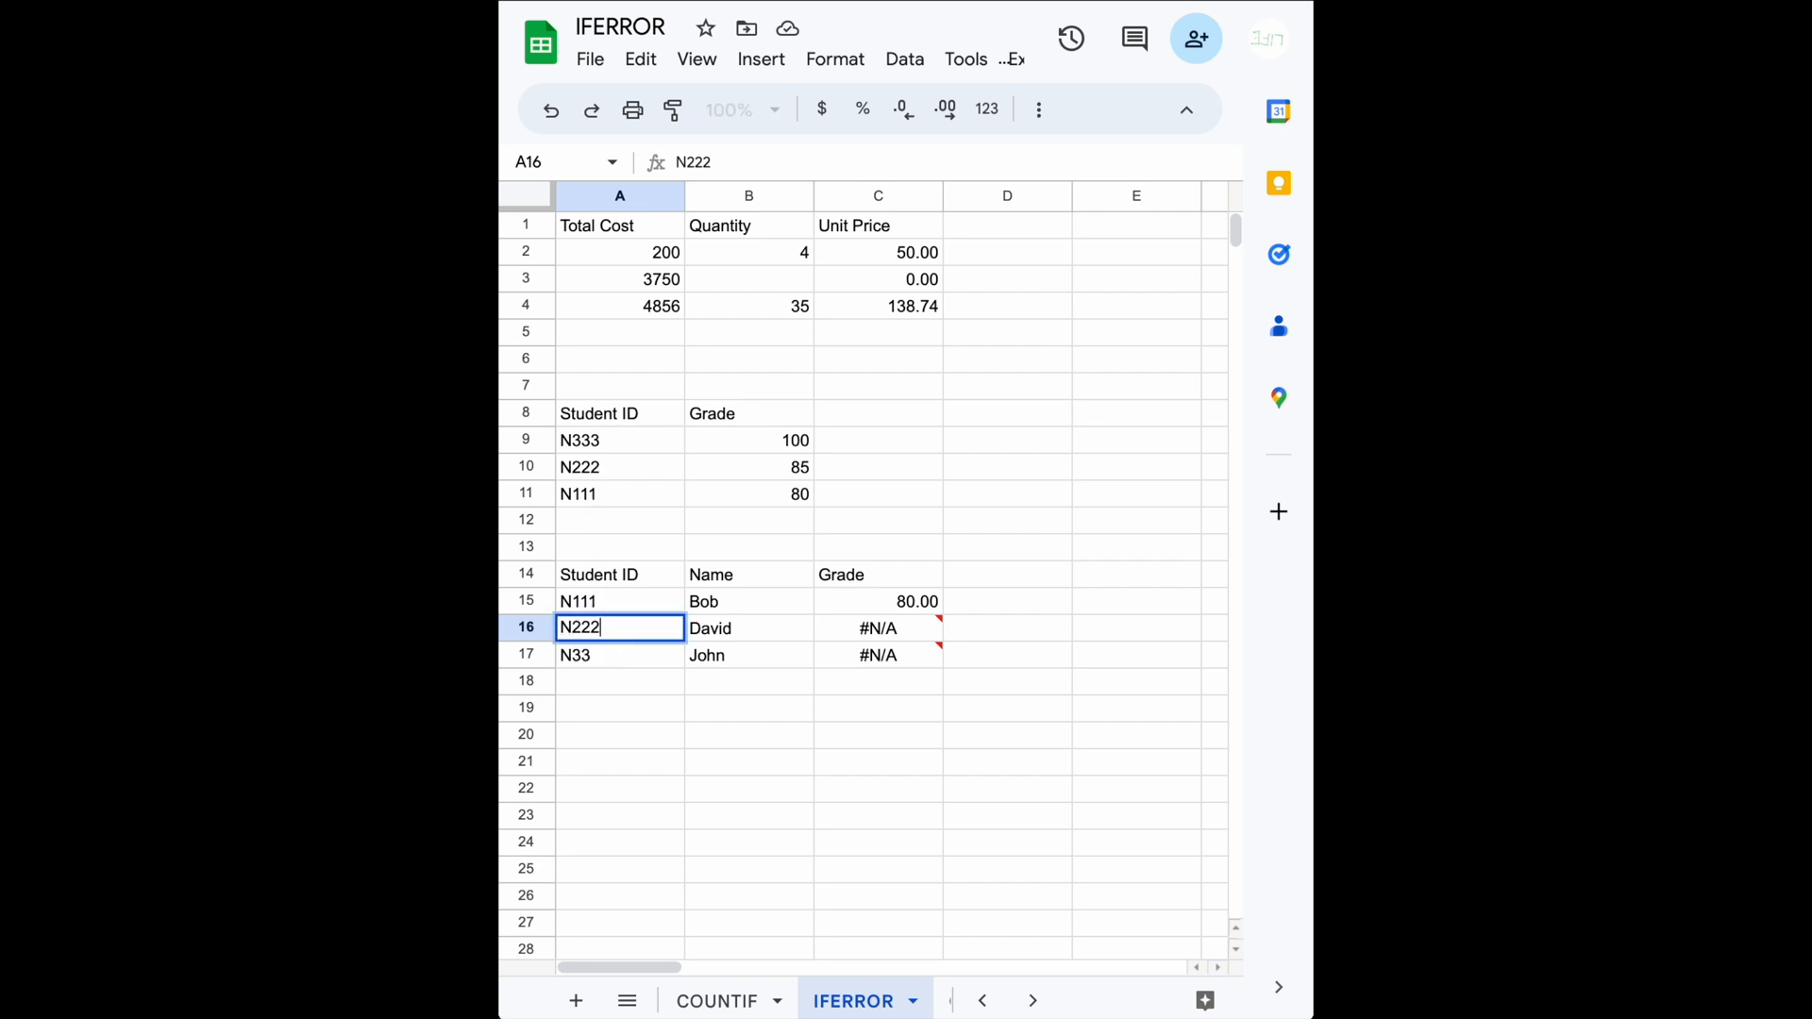
pyautogui.press('Return')
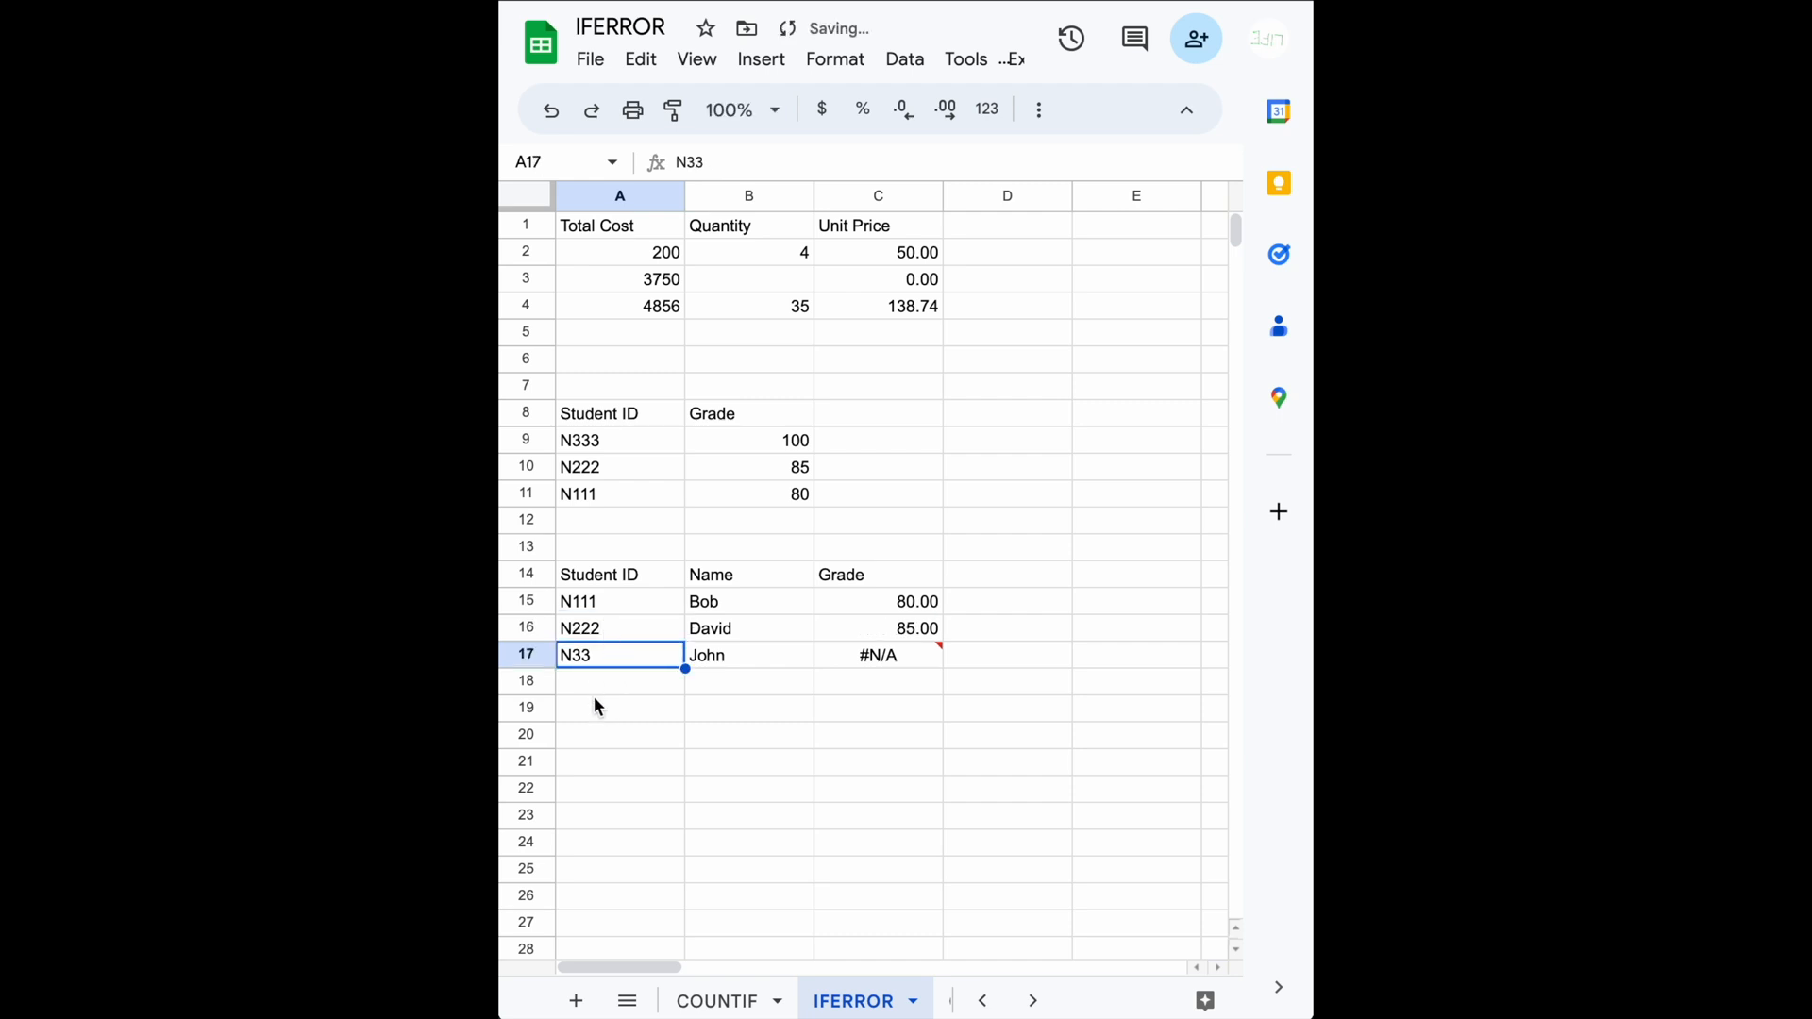
pyautogui.doubleClick(597, 655)
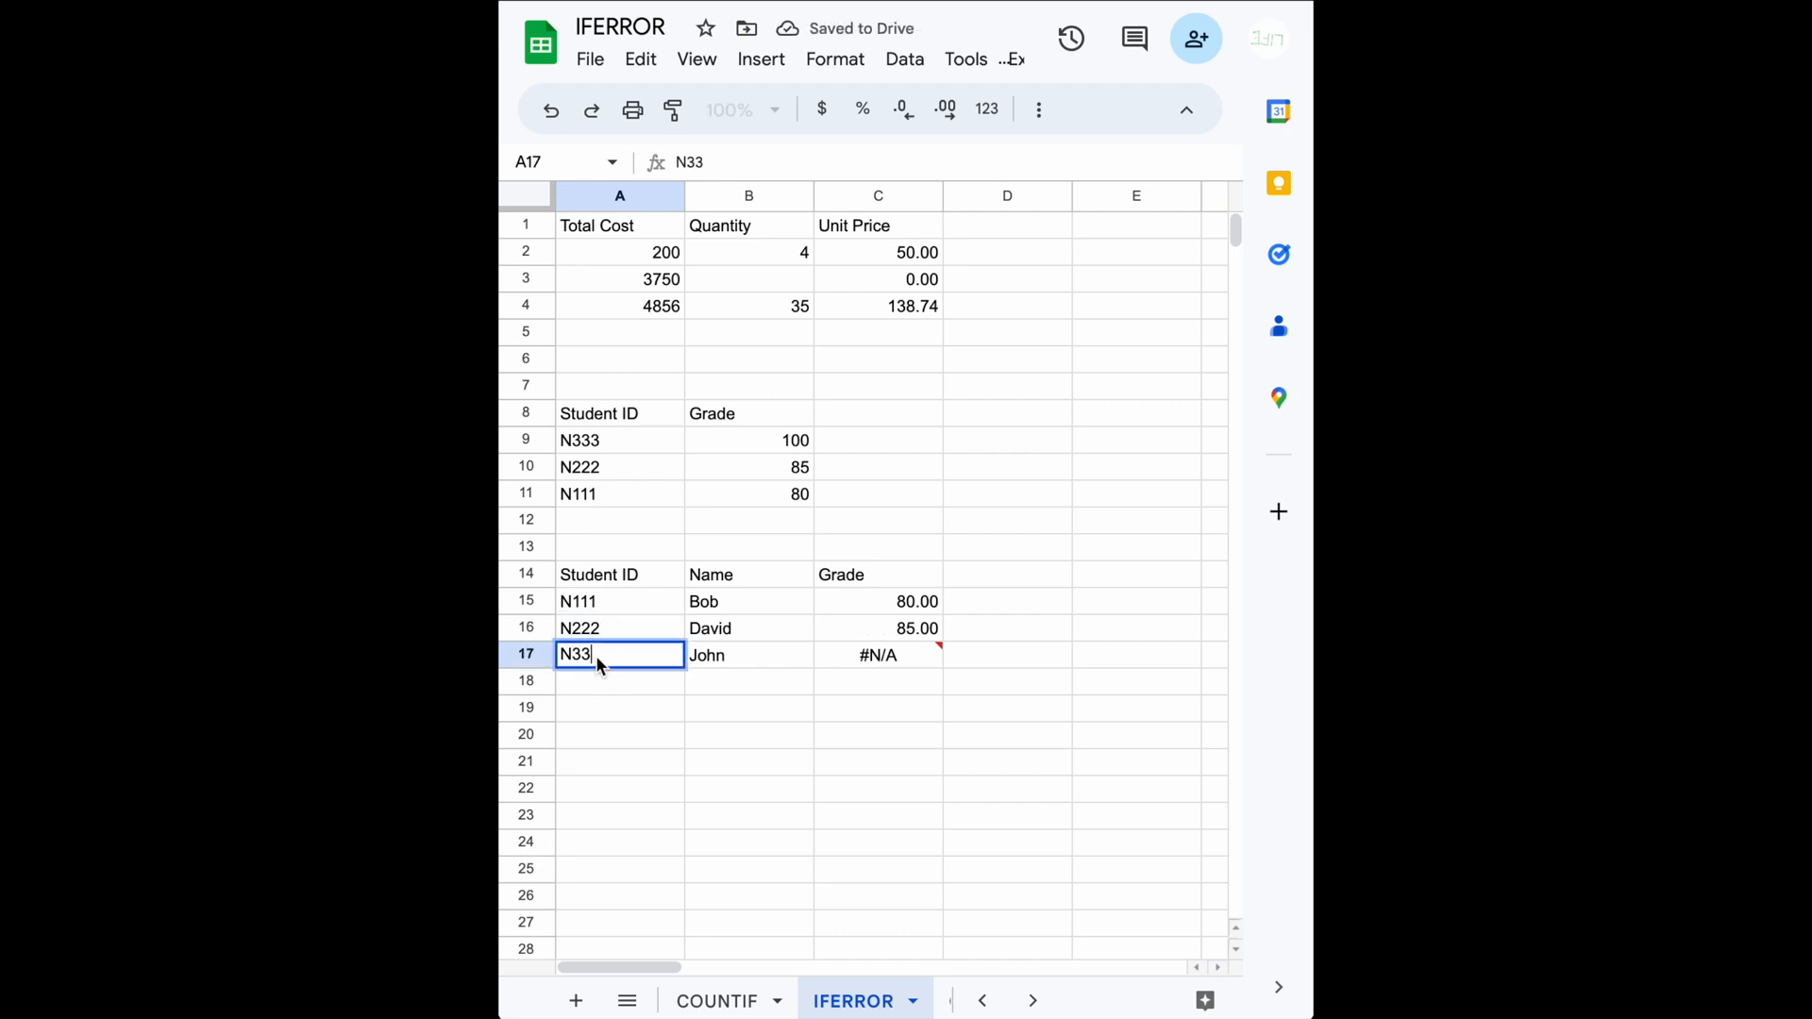
pyautogui.write('3')
pyautogui.press('Return')
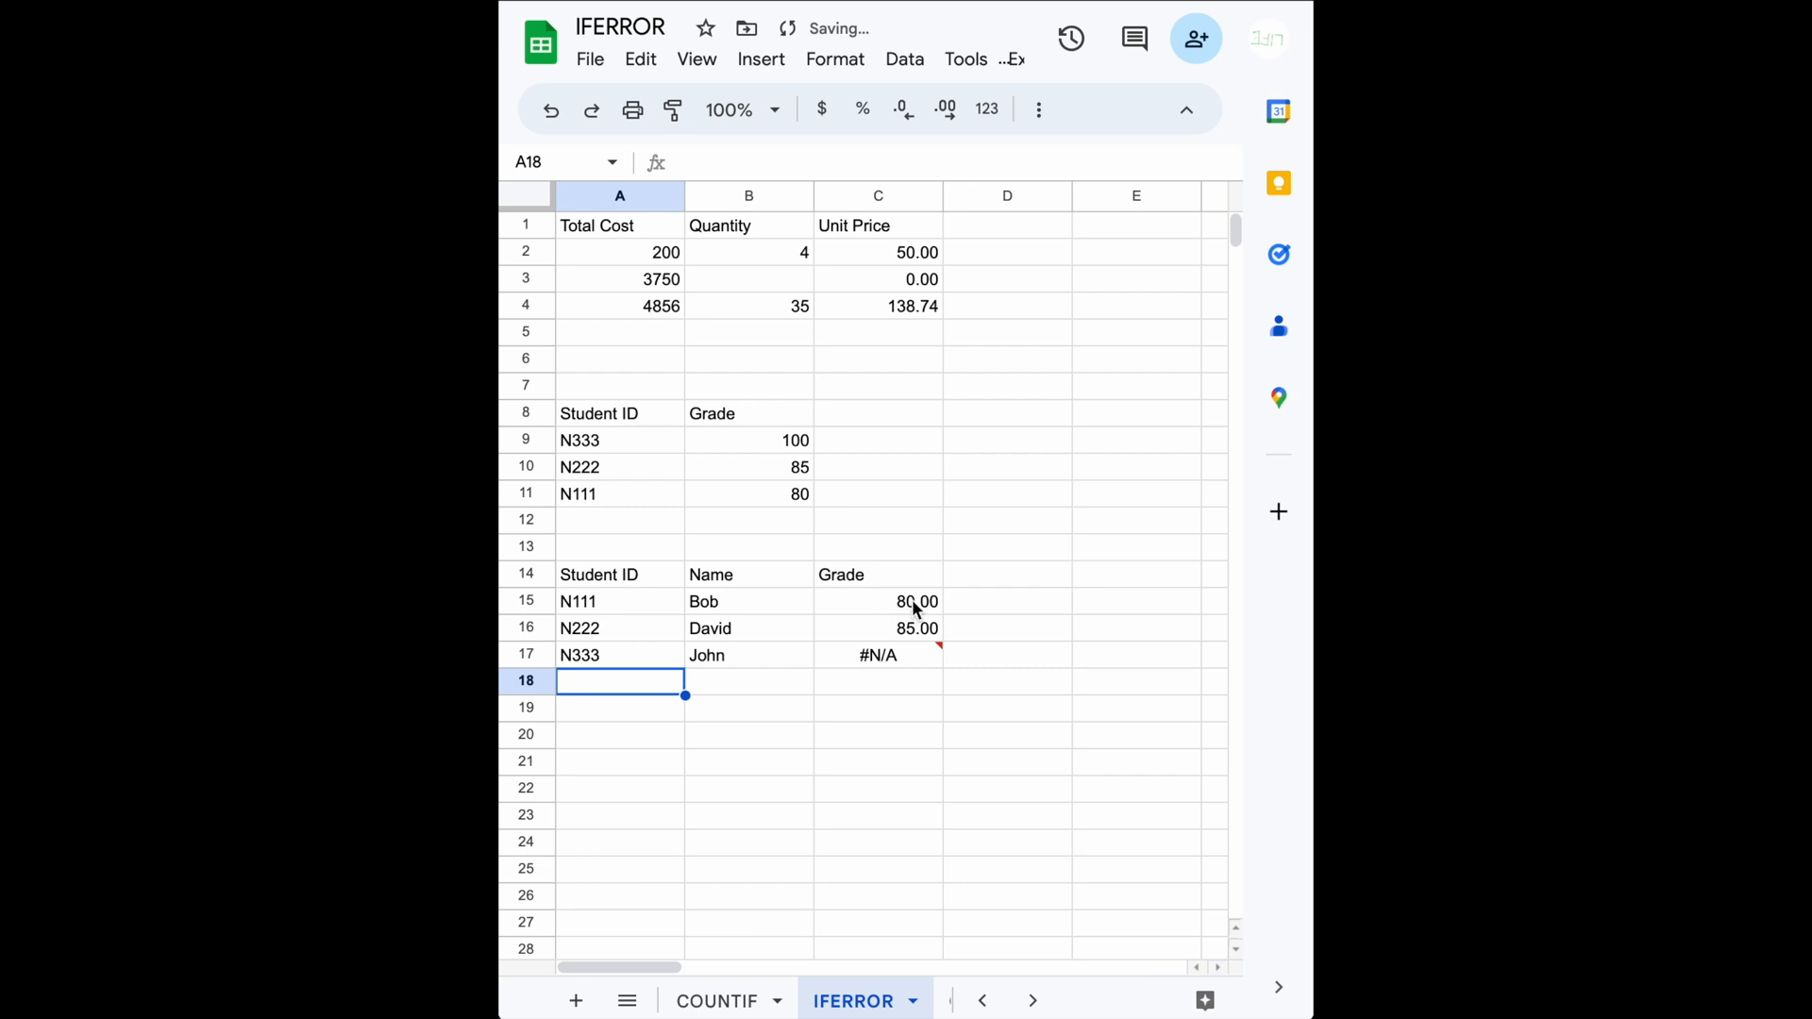
# Step: Examine the ID in A17 and compare the lookup ranges used by the VLOOKUP formulas in C15, C16 and C17
pyautogui.click(594, 661)
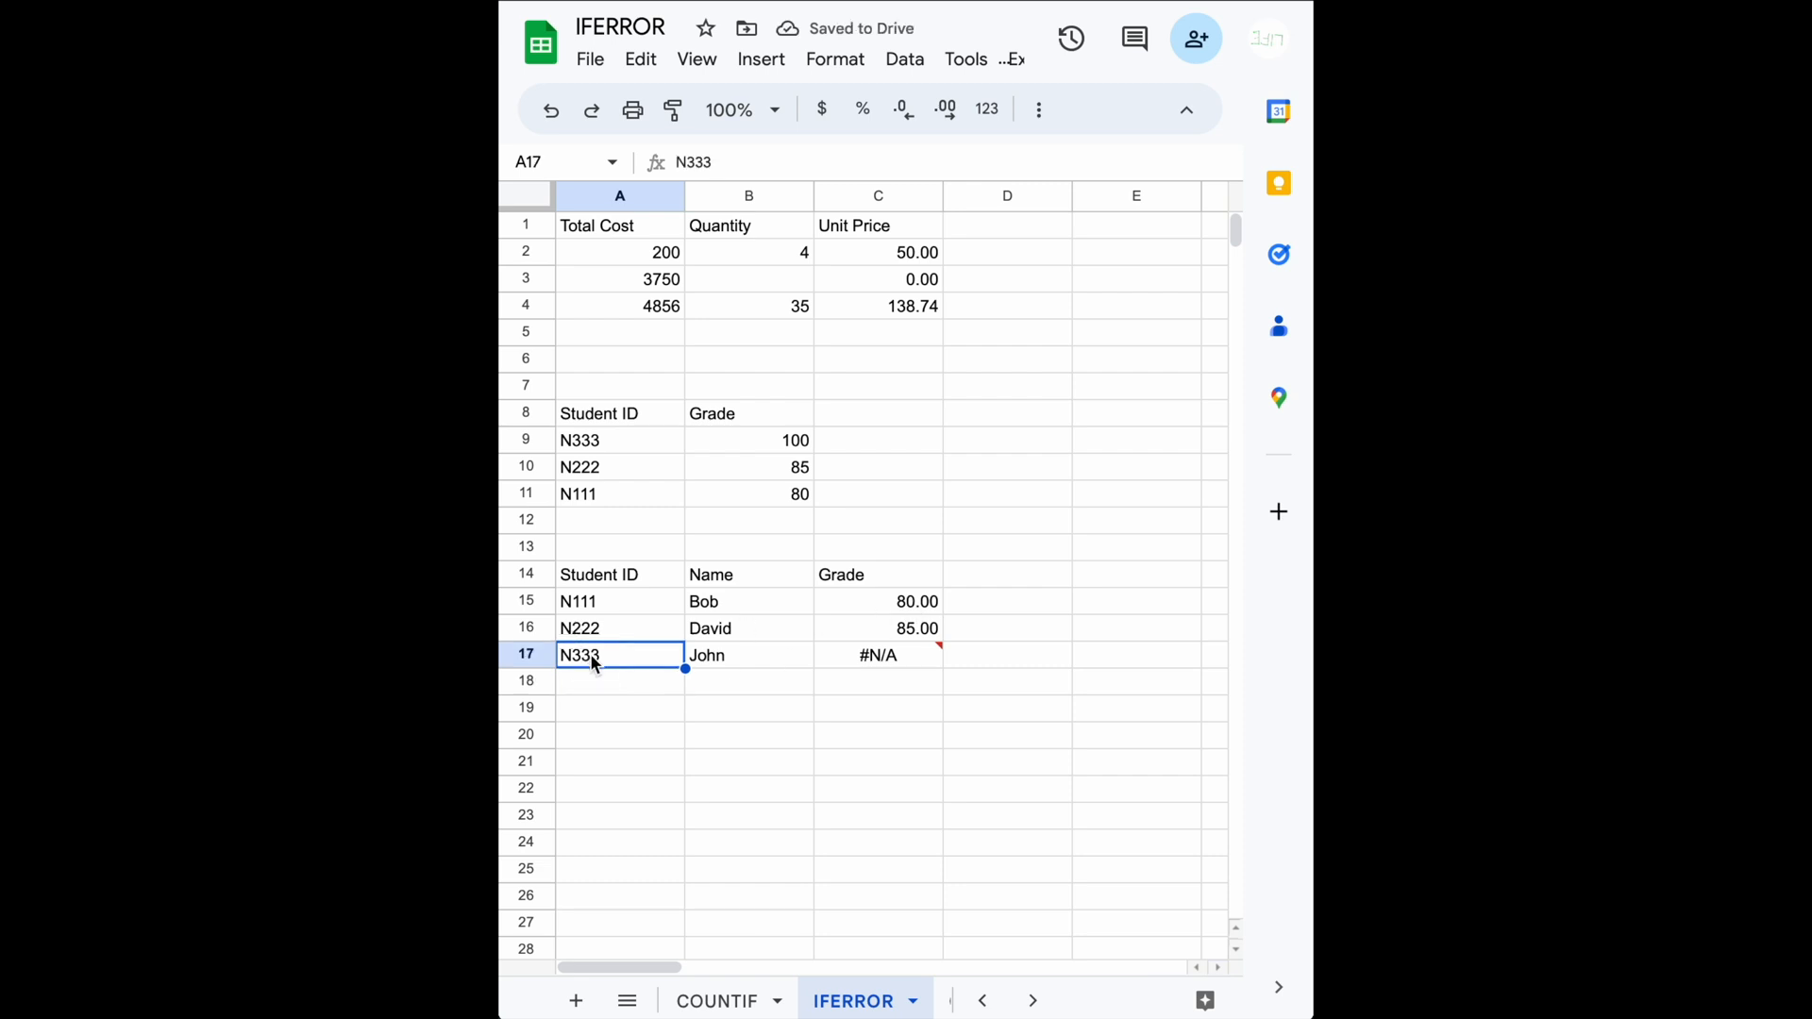
pyautogui.click(910, 666)
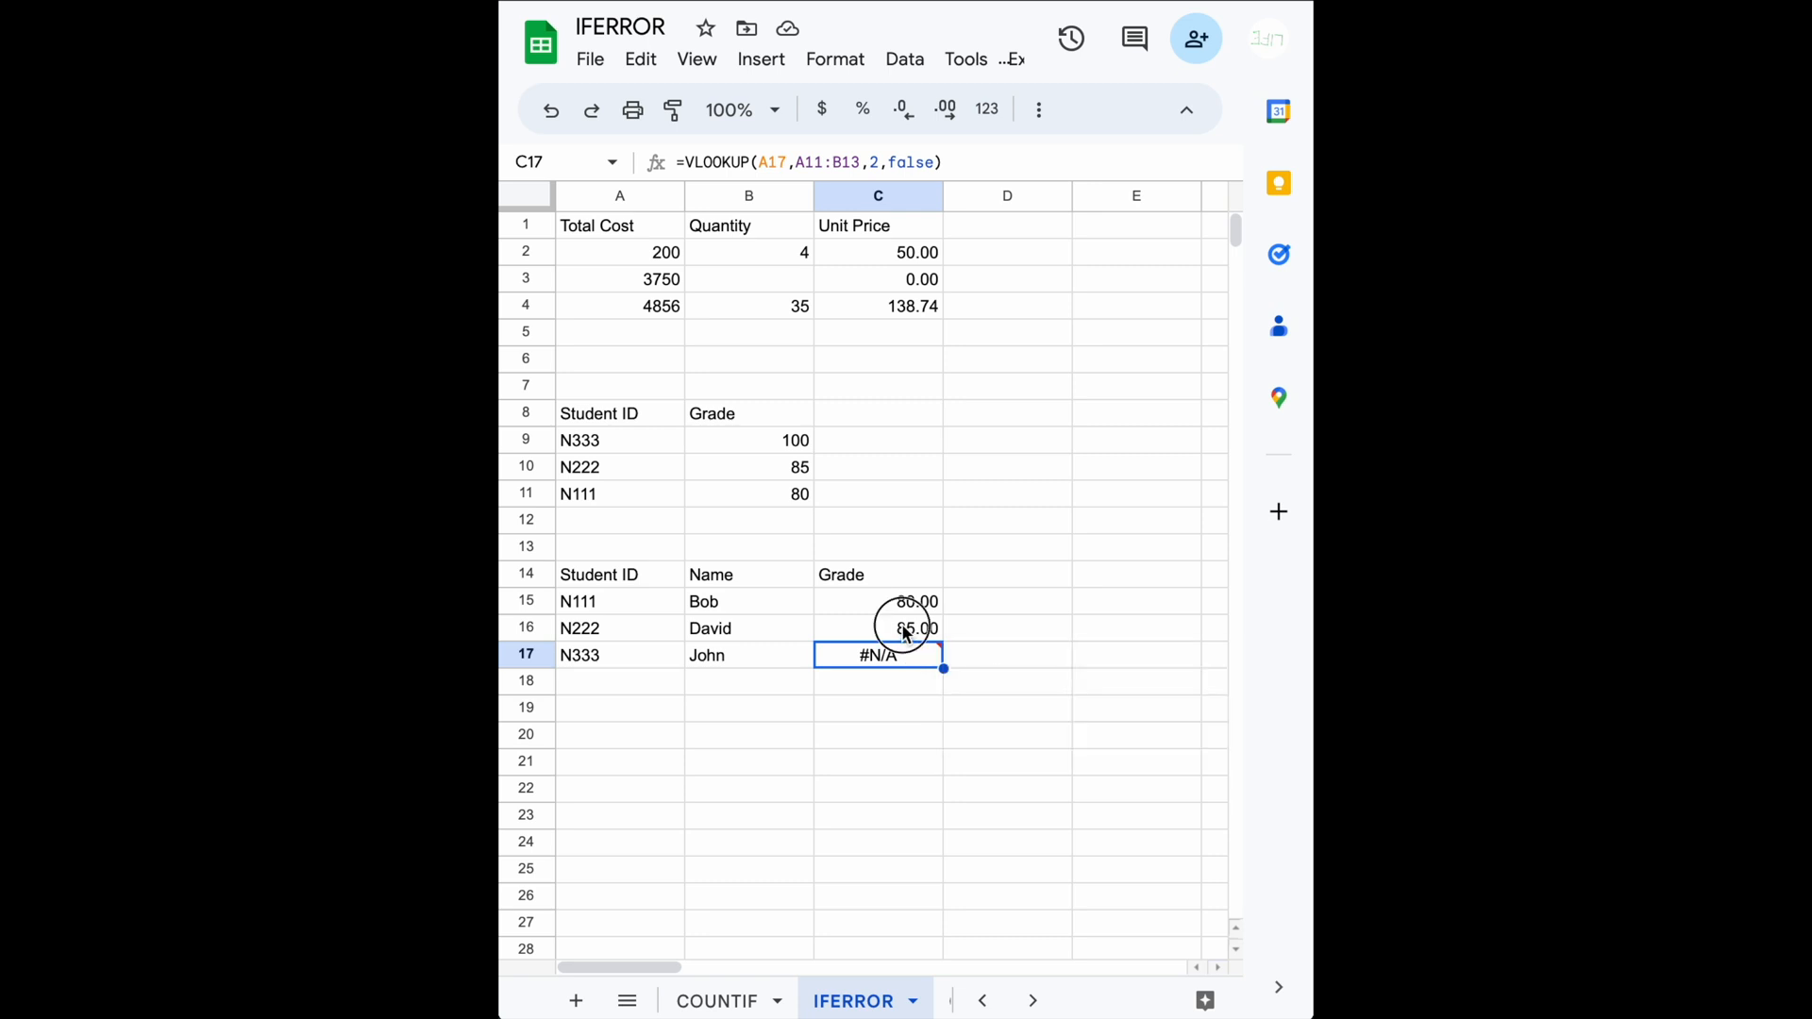
pyautogui.click(906, 628)
pyautogui.click(905, 607)
pyautogui.click(909, 627)
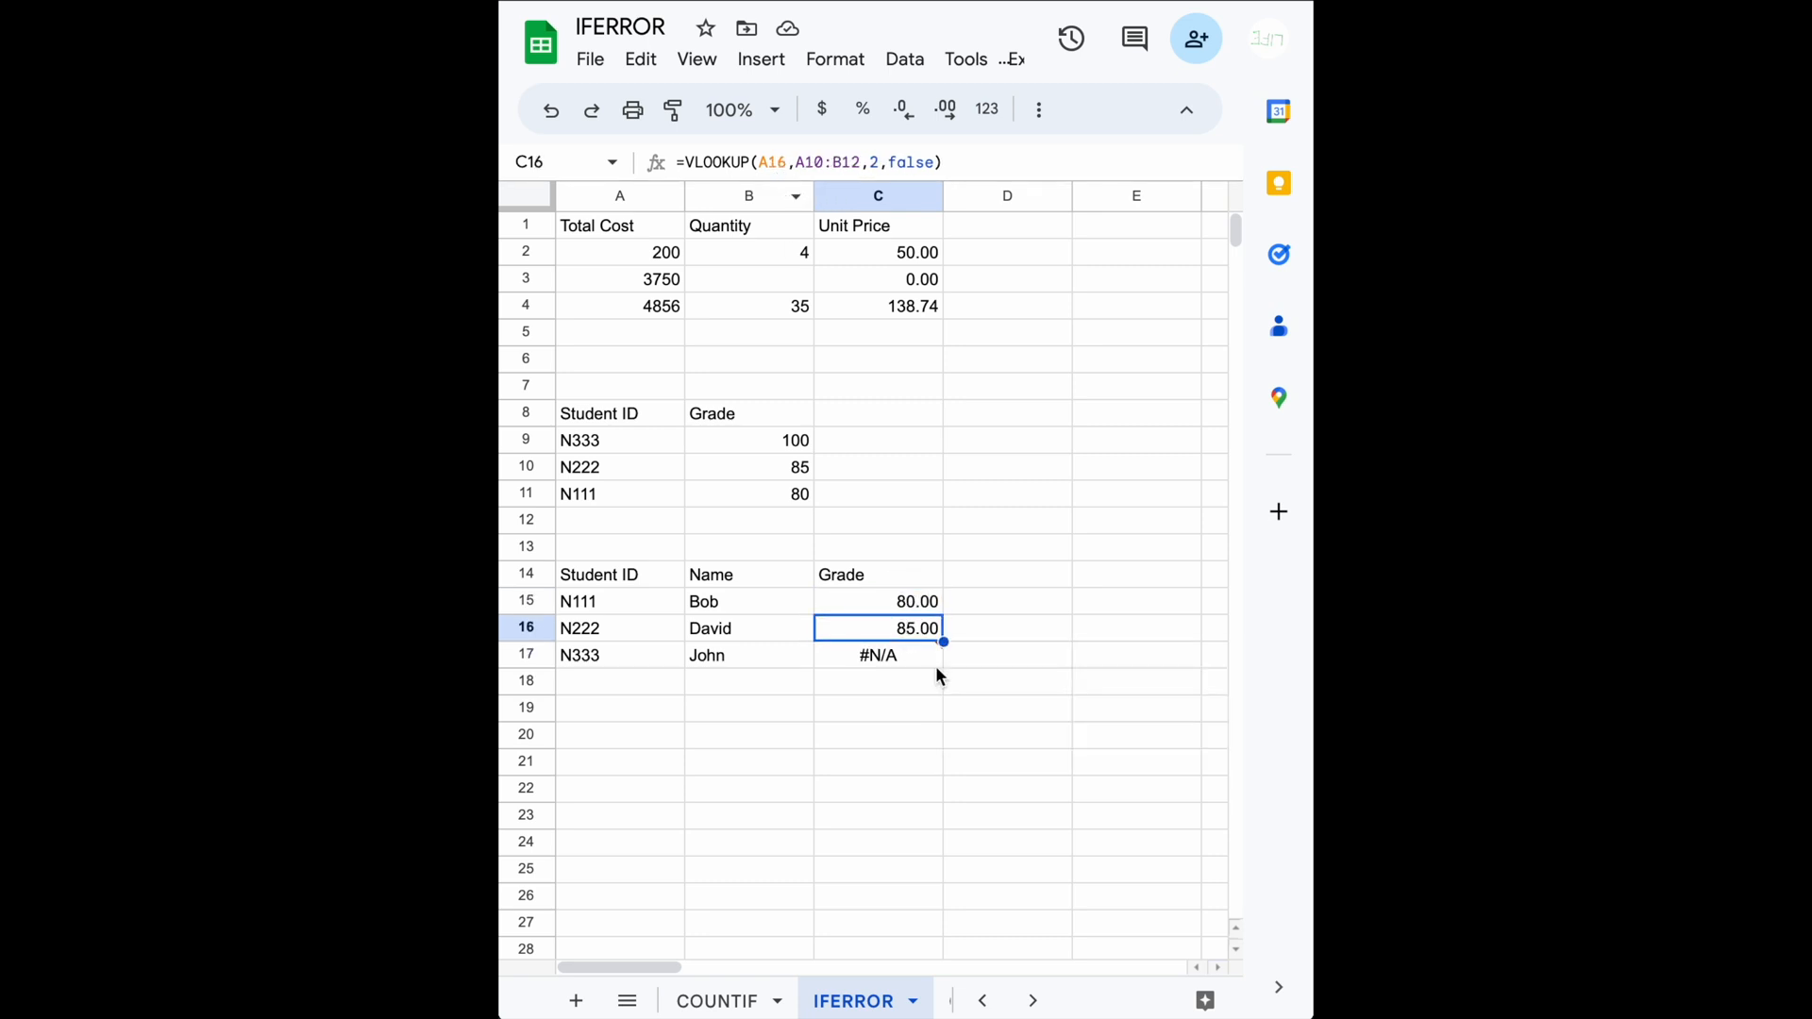
pyautogui.doubleClick(919, 601)
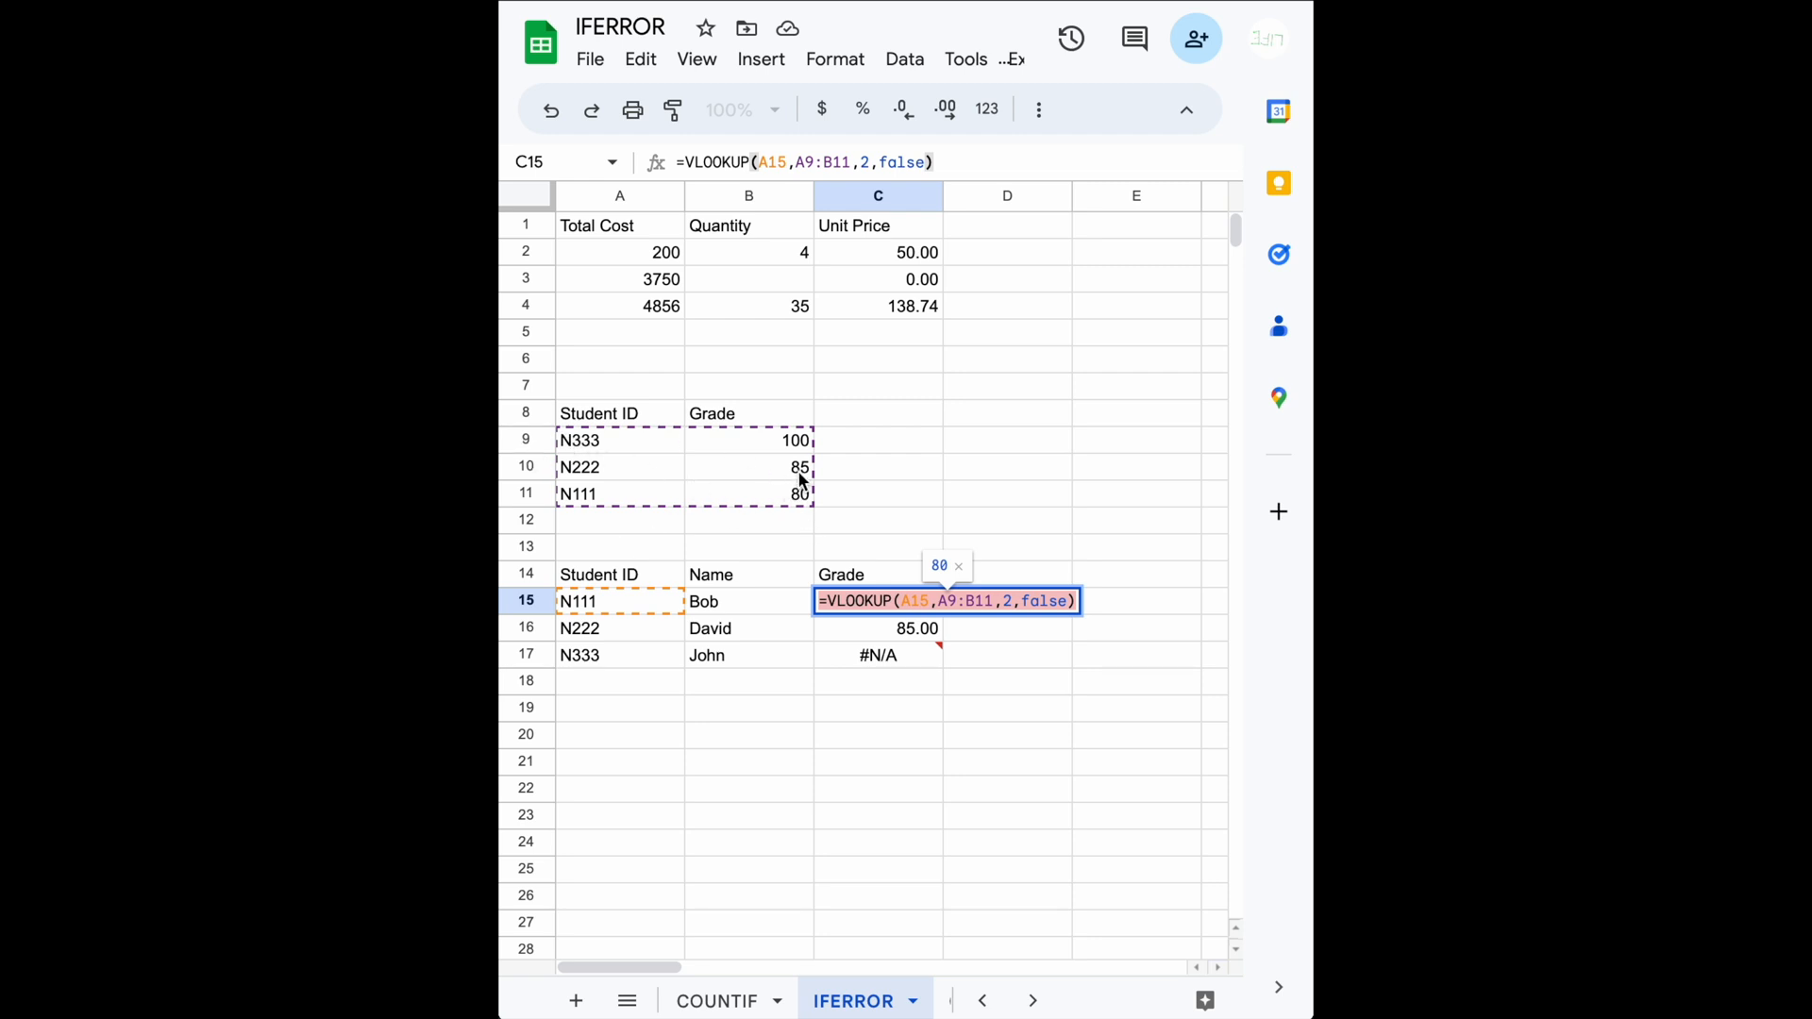
pyautogui.press('Escape')
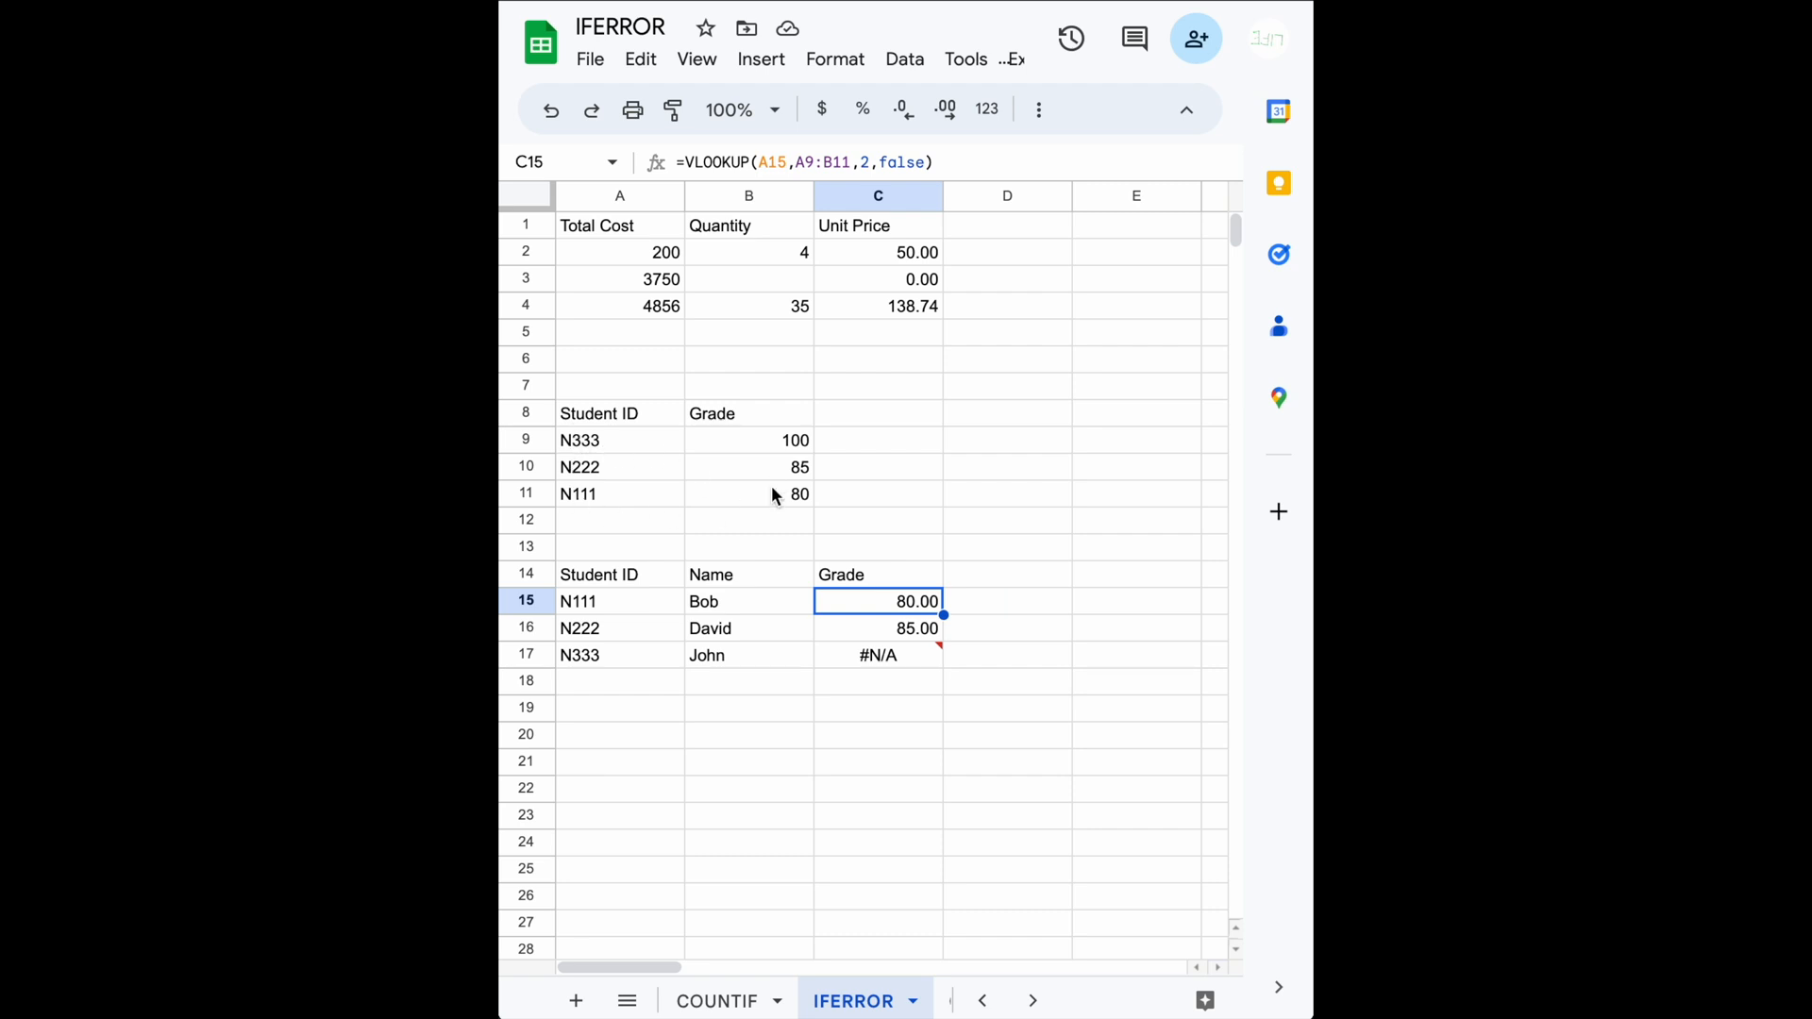
pyautogui.click(909, 632)
pyautogui.press('Return')
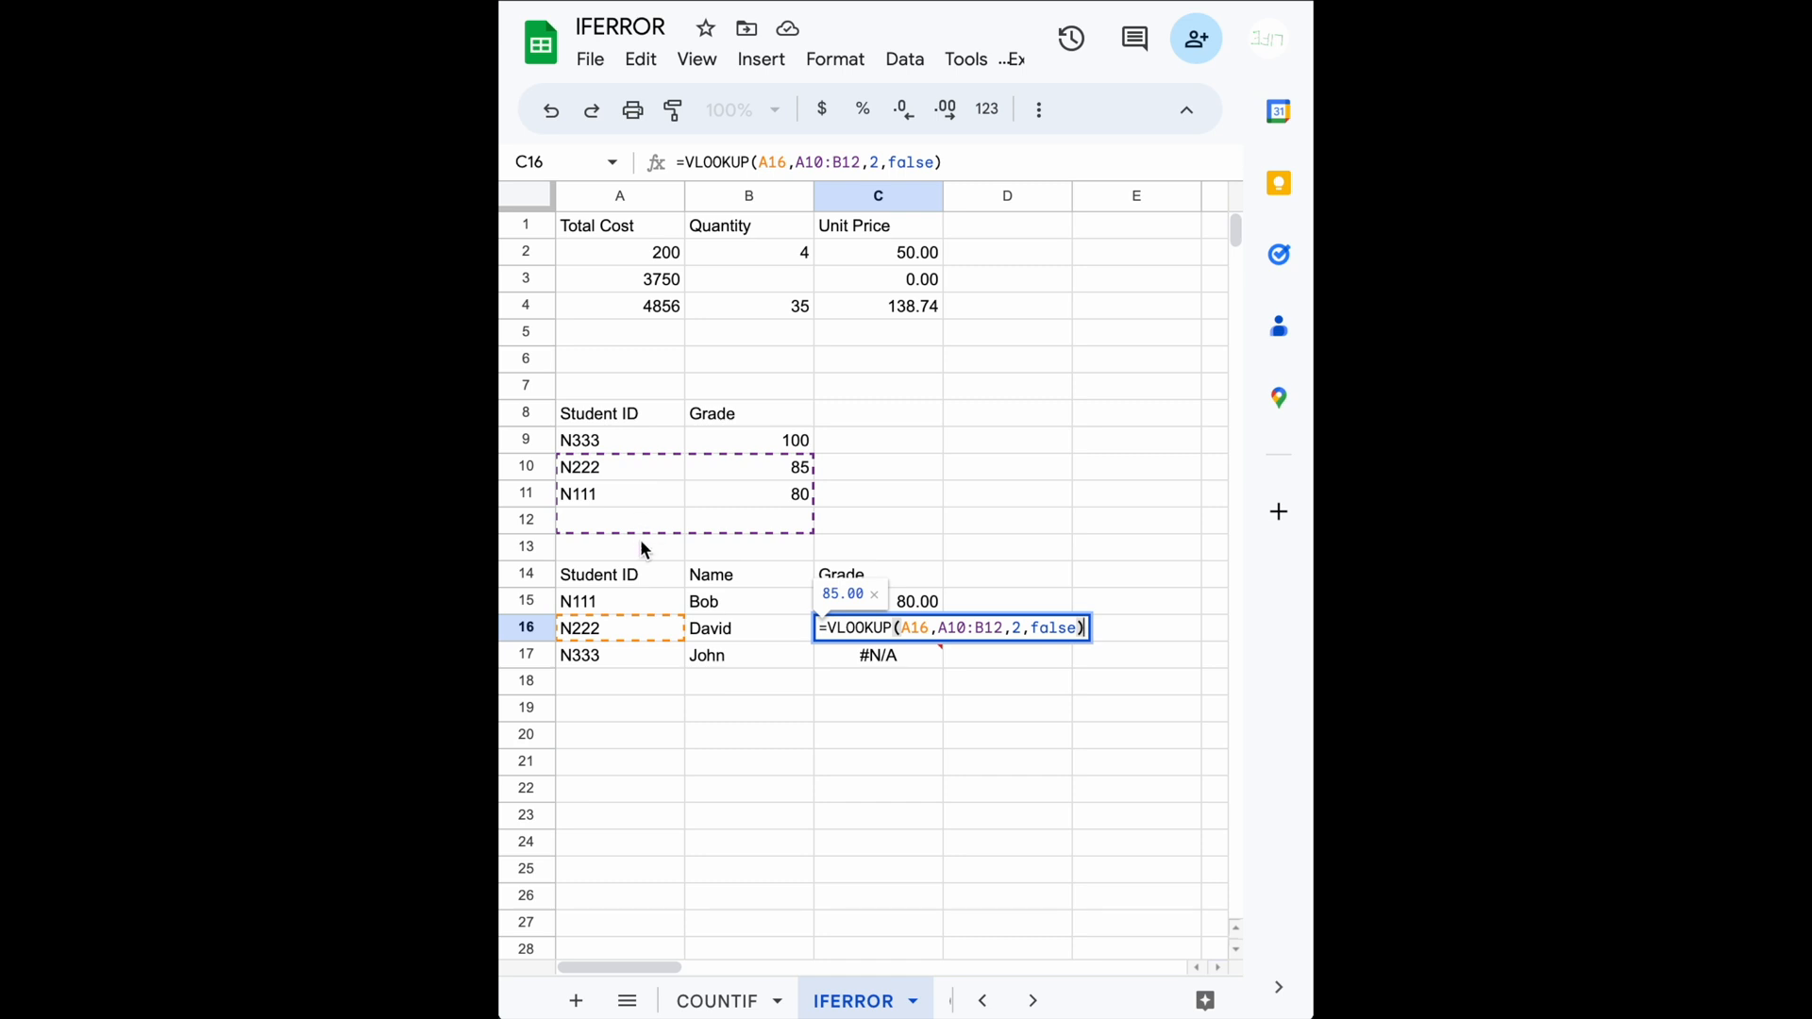
pyautogui.press('Return')
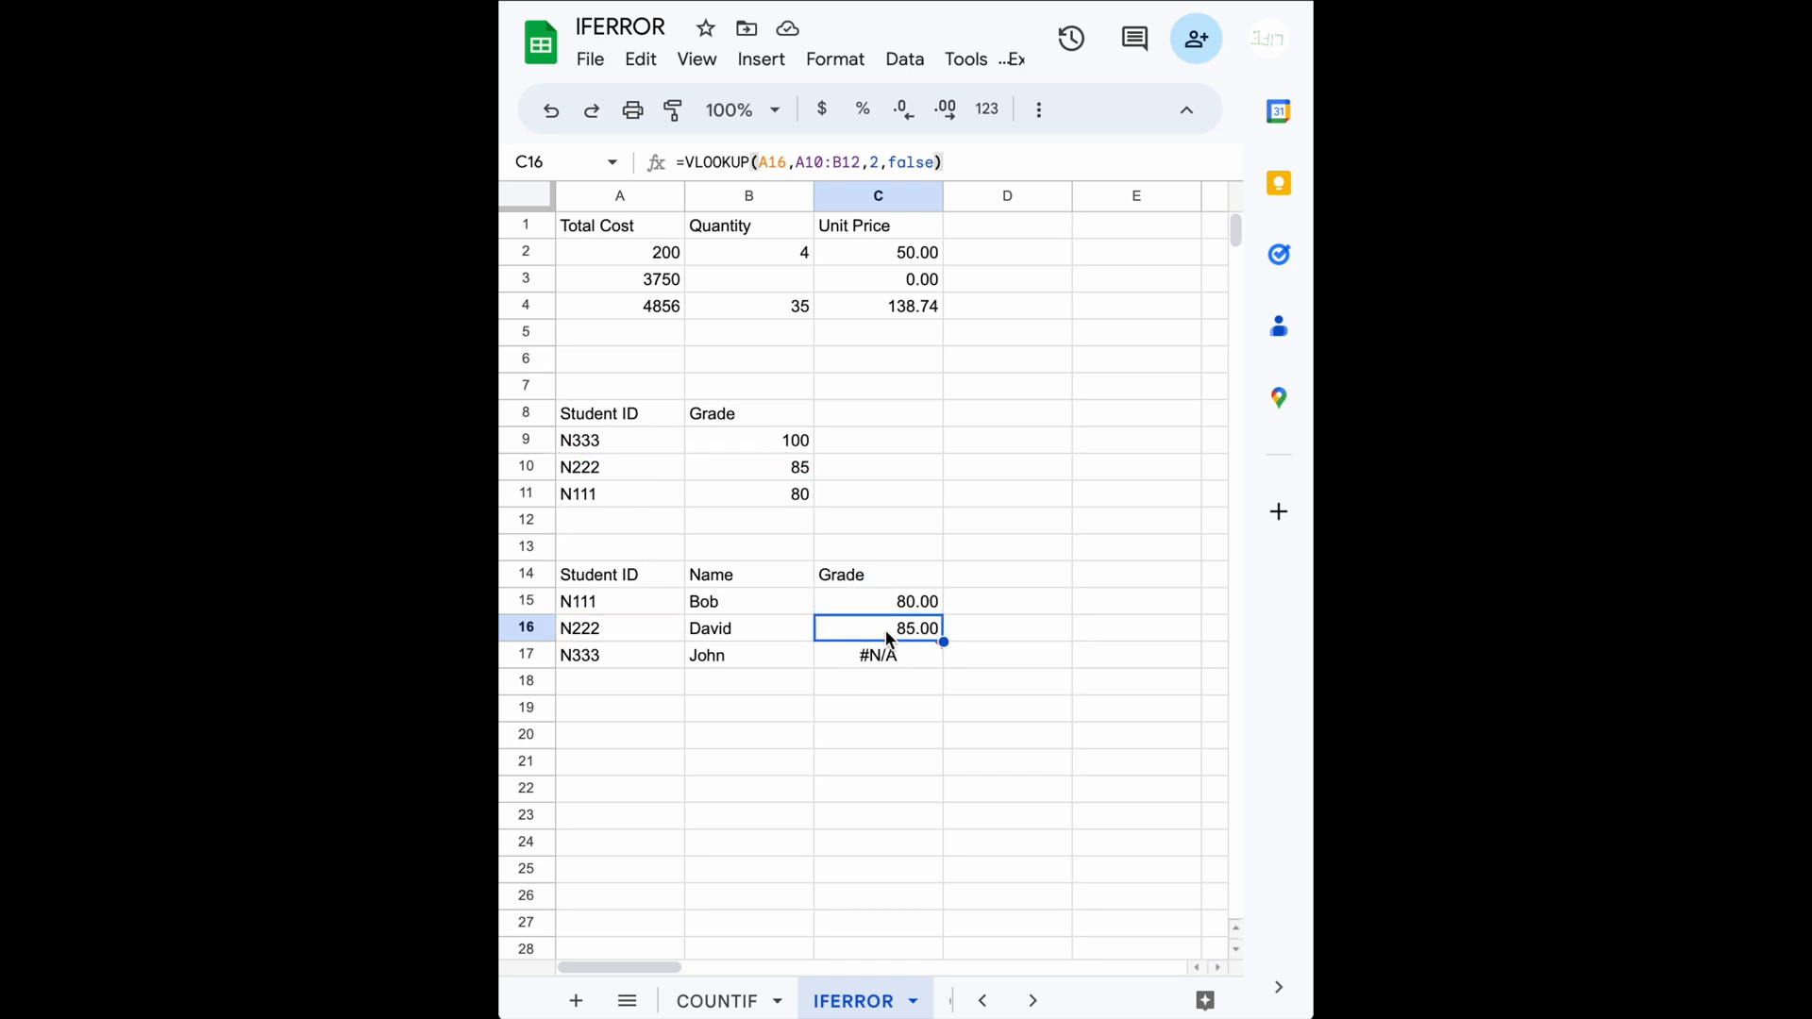
# Step: Make the lookup range in C15 absolute as $A$9:$B$11 and apply the suggested formula to C15:C17
pyautogui.doubleClick(904, 600)
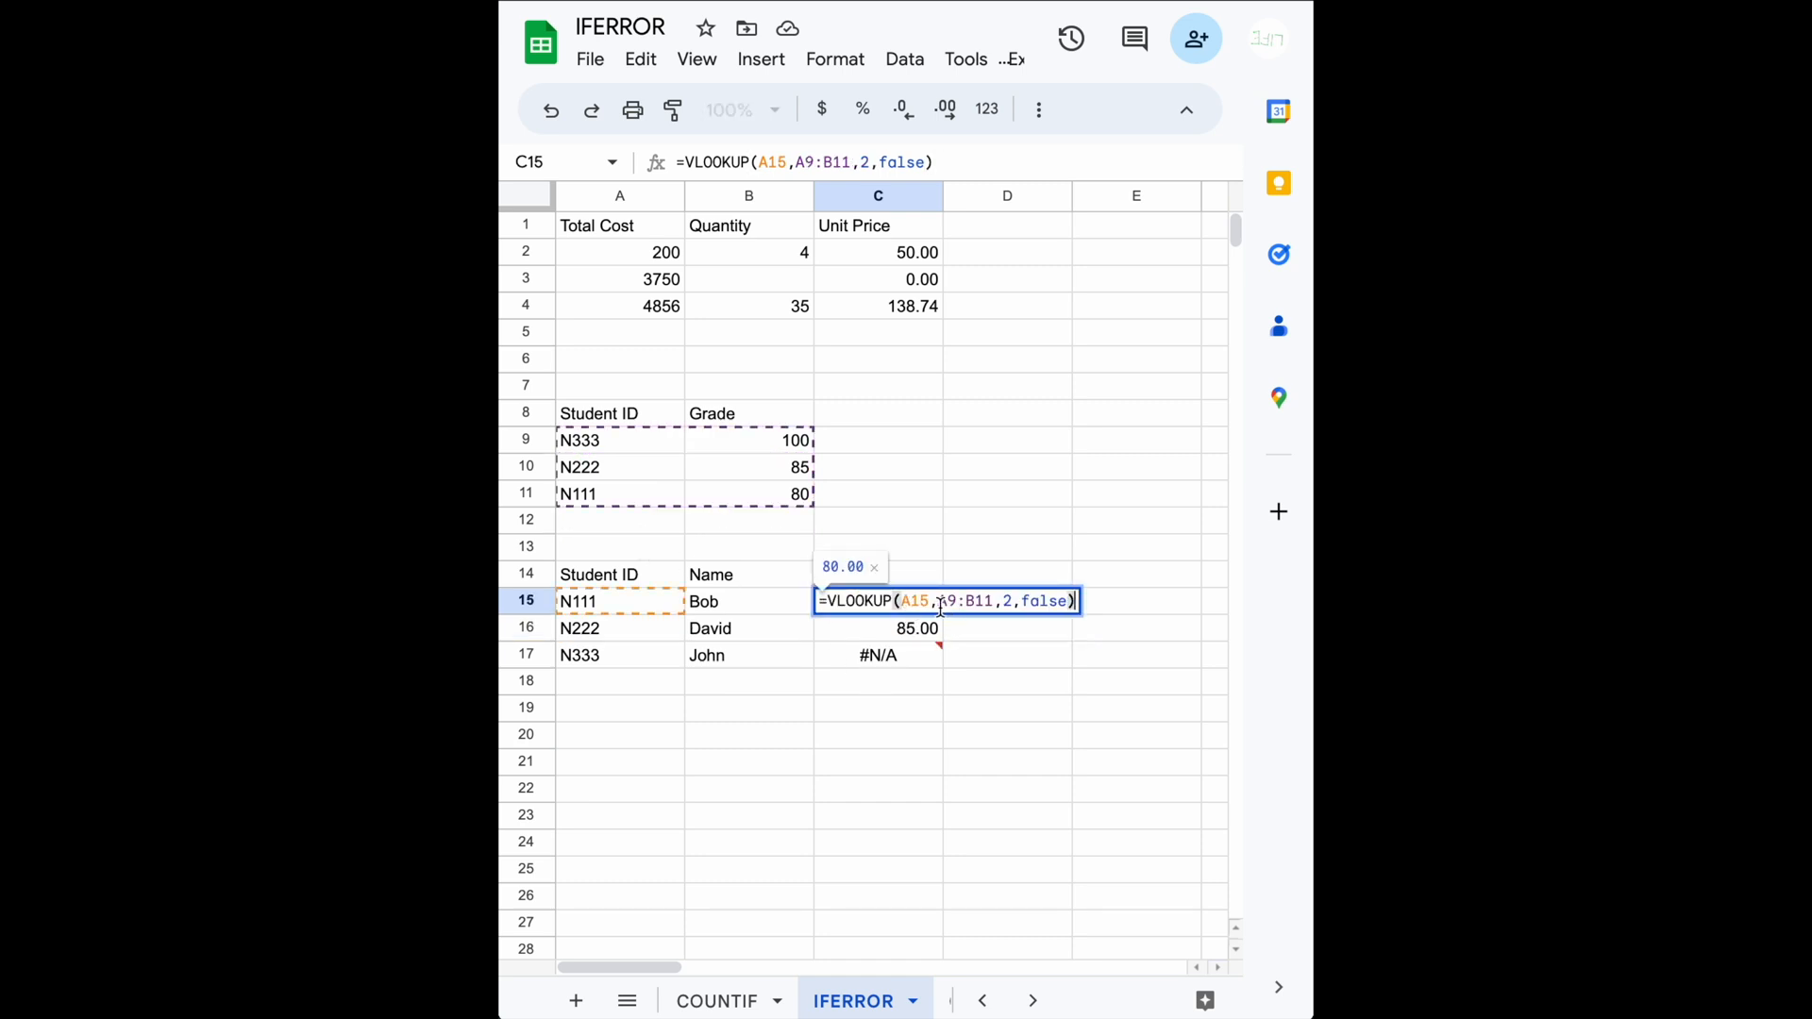
pyautogui.click(939, 604)
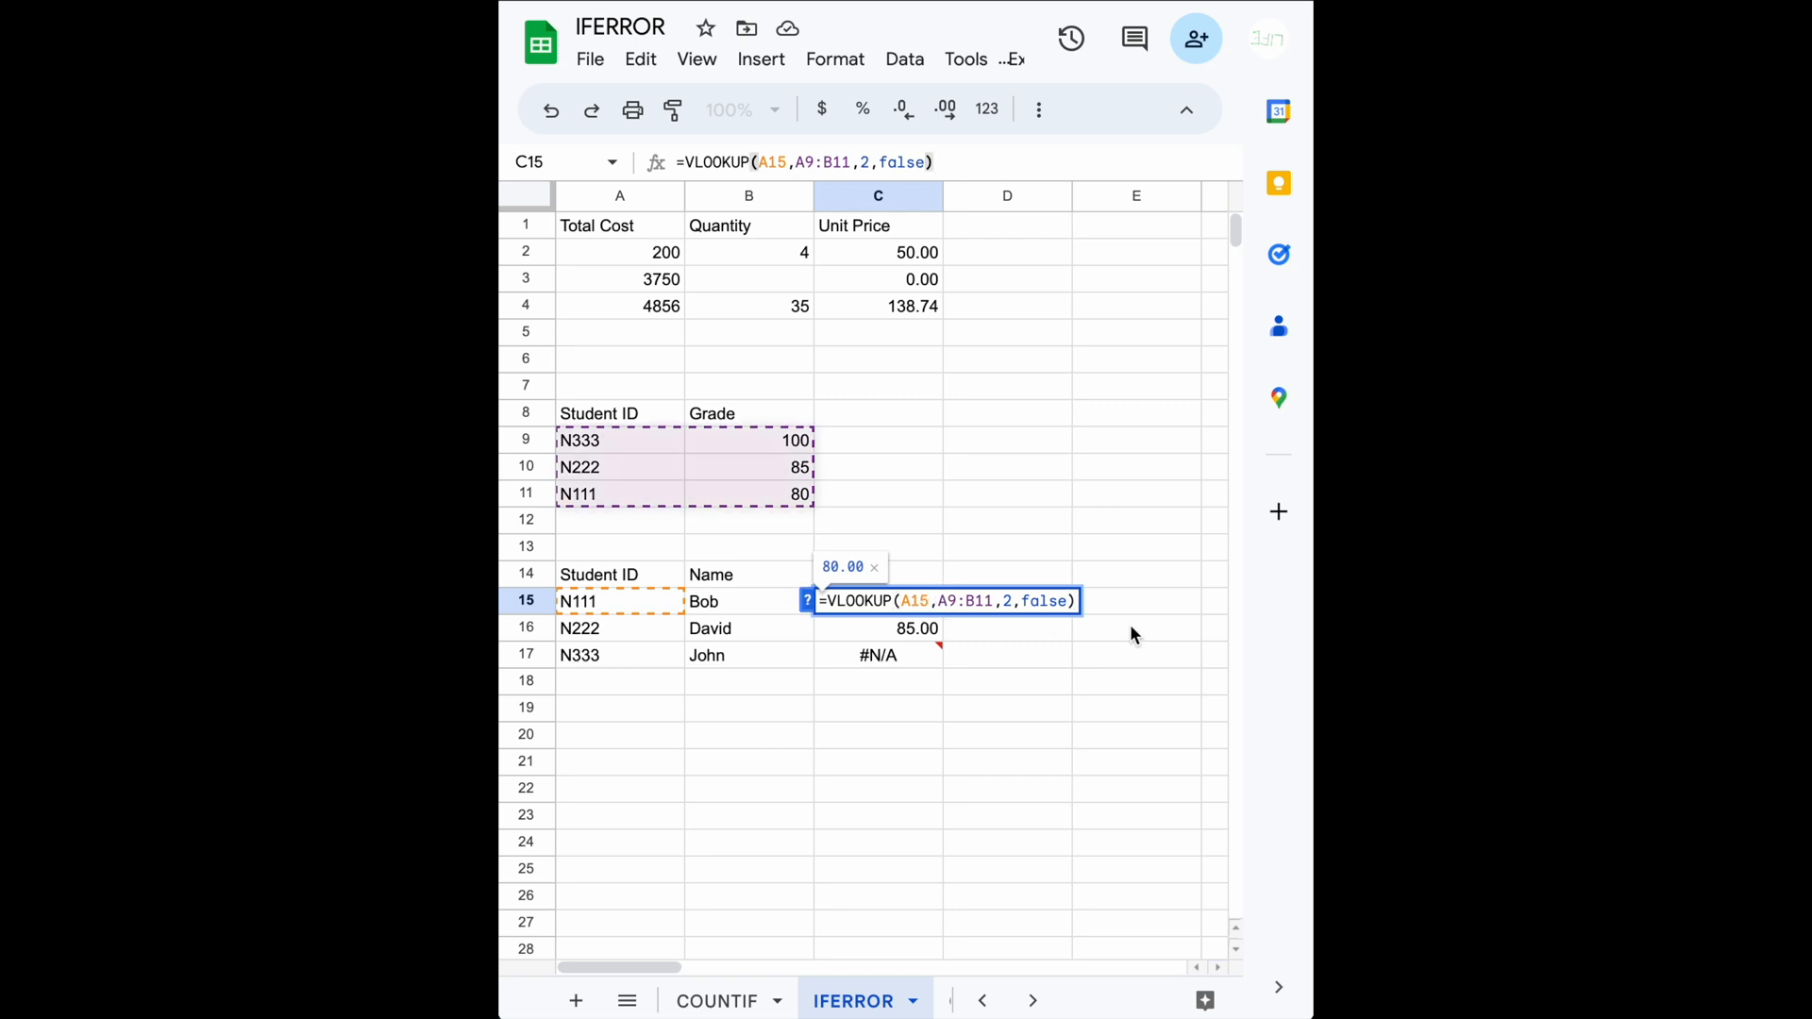
pyautogui.write('$A')
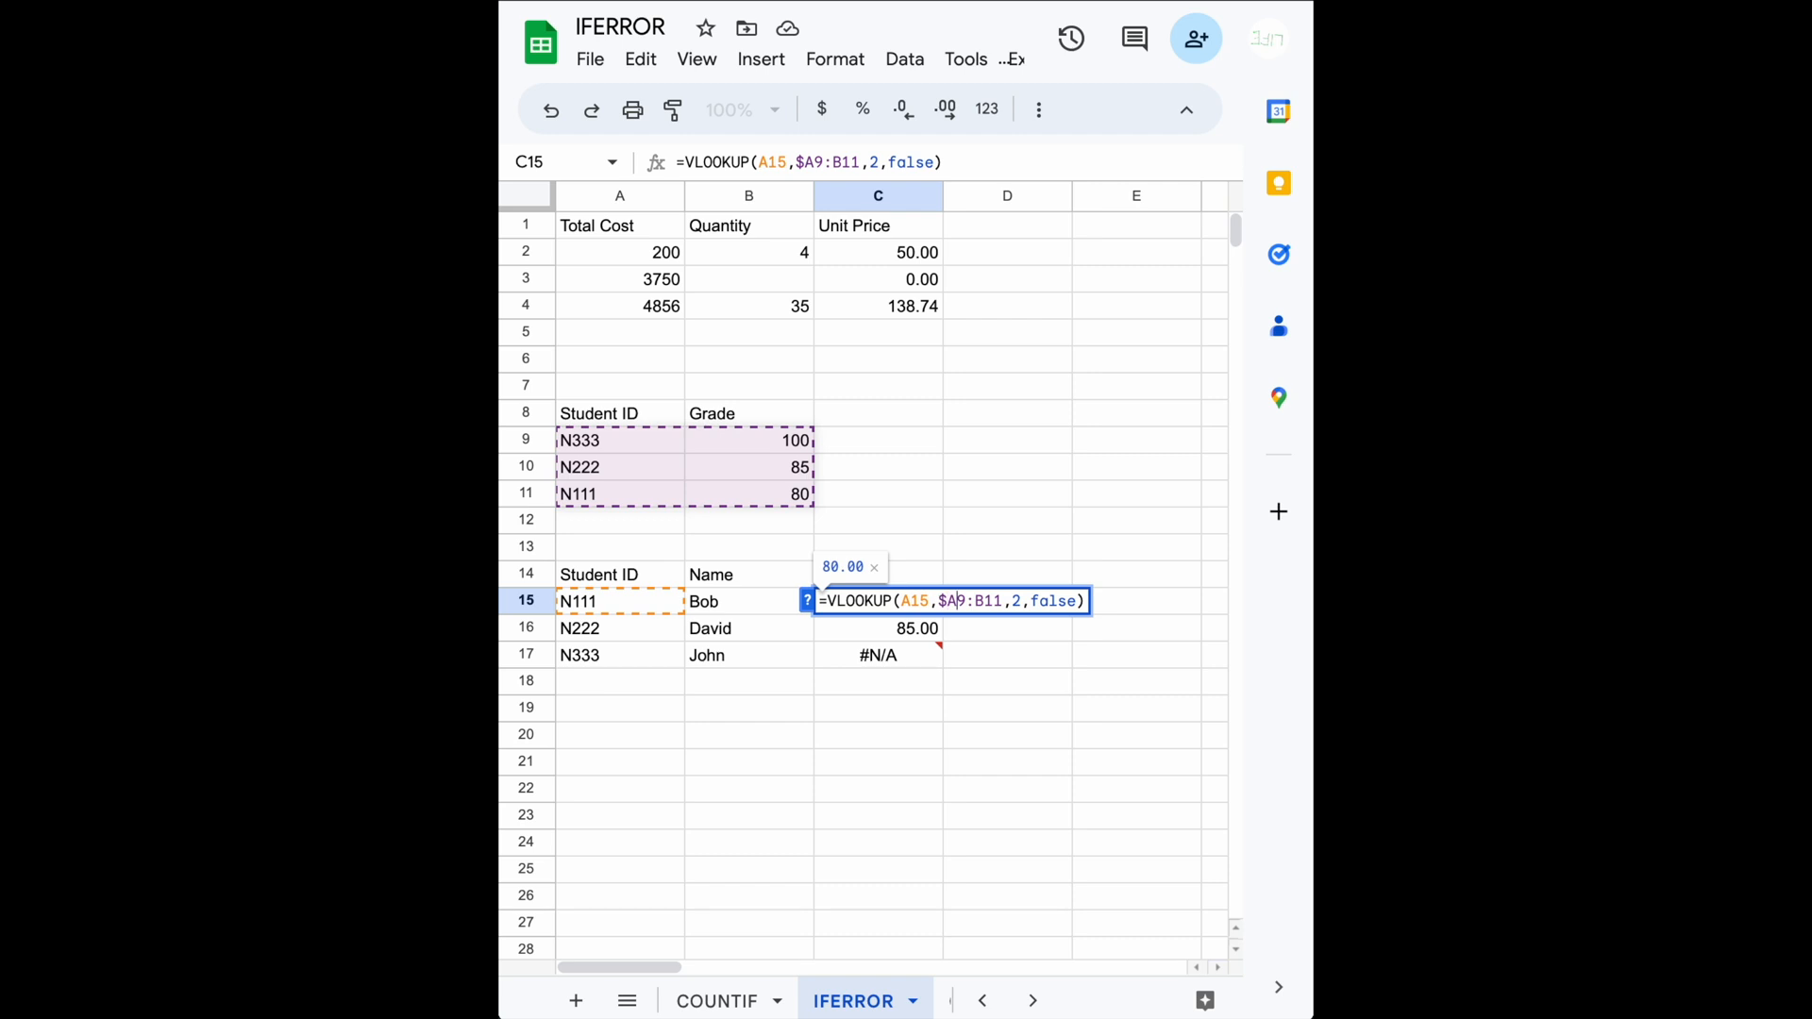
pyautogui.write('$')
pyautogui.write('$A')
pyautogui.write('$')
pyautogui.press('Return')
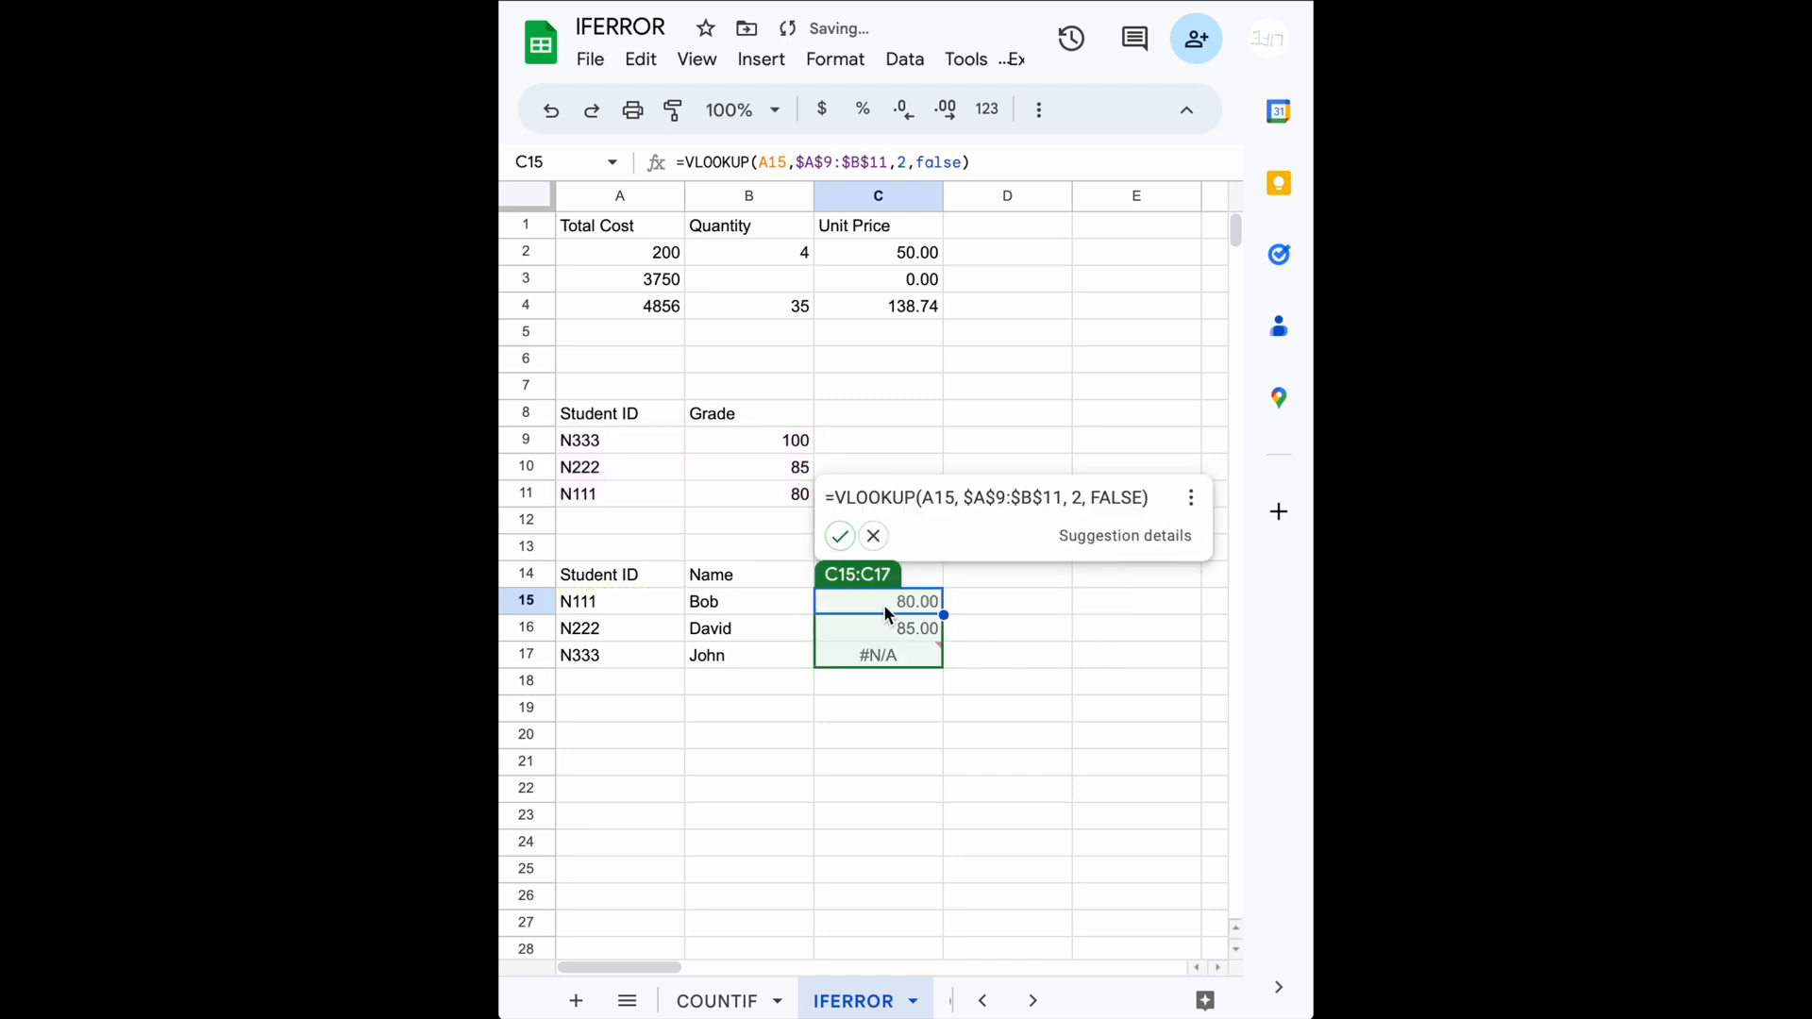
pyautogui.click(839, 536)
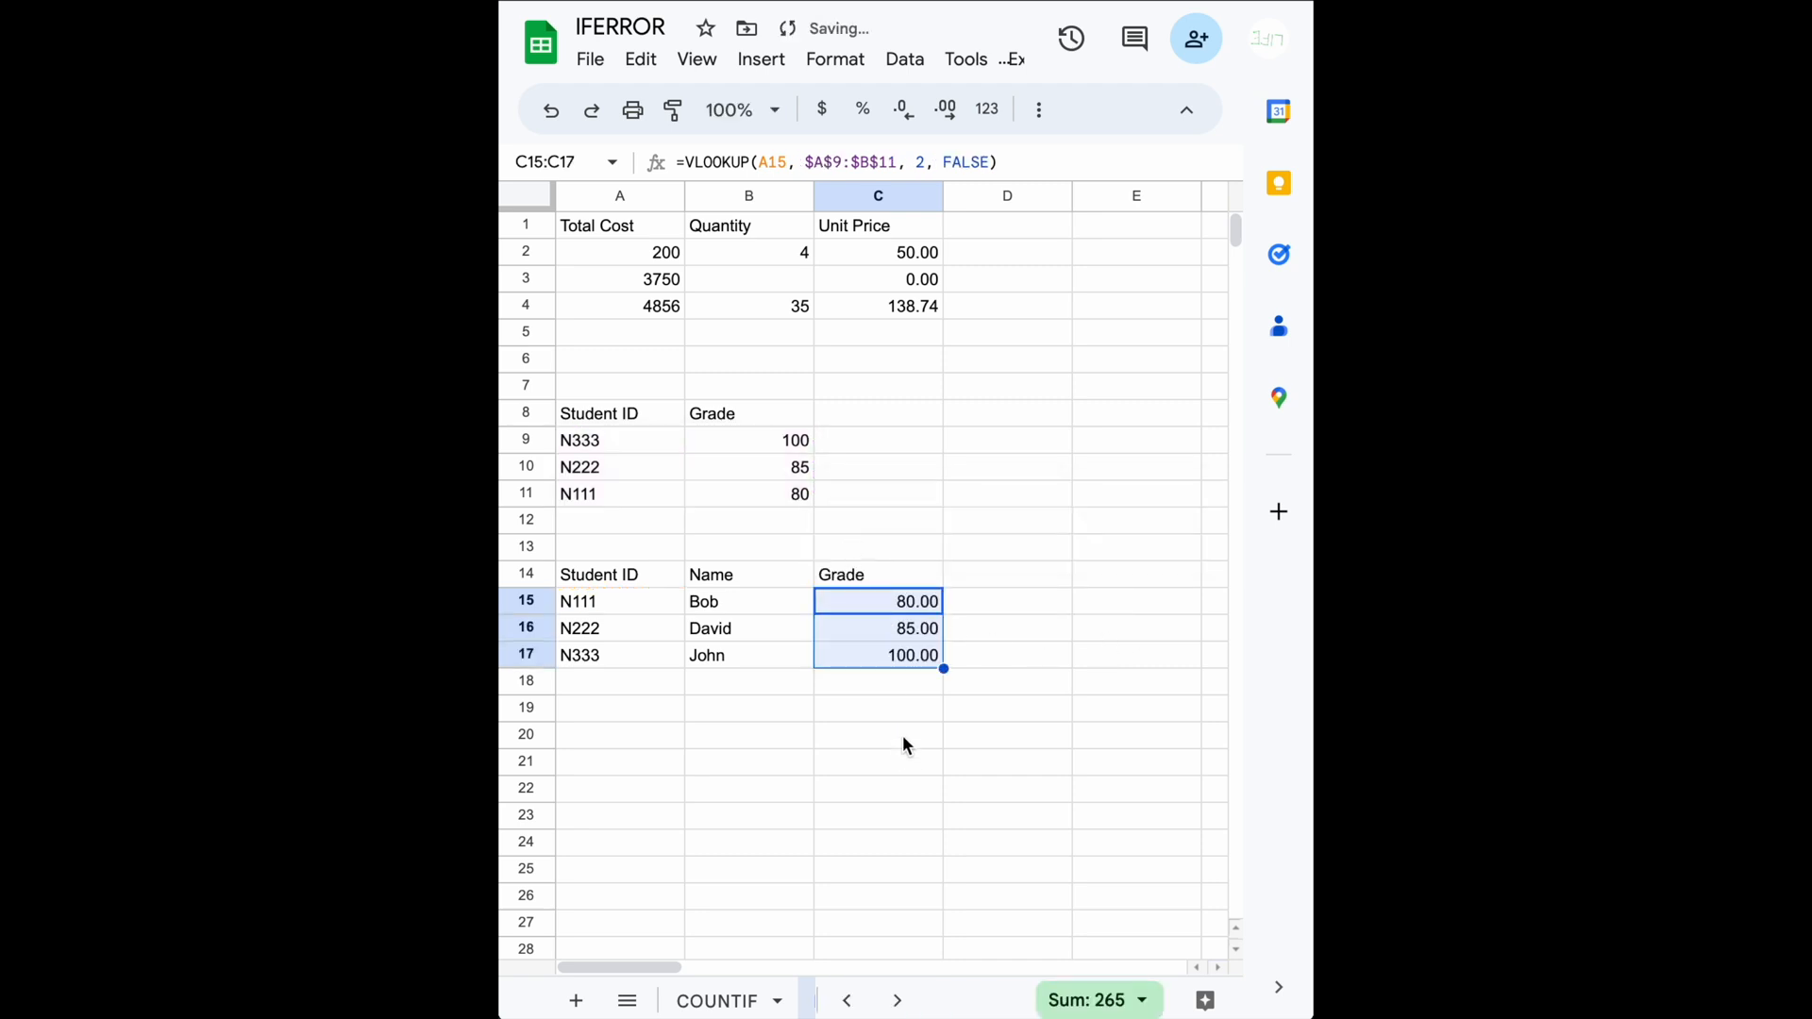
# Step: Remove the last digit from the student ID in A16
pyautogui.click(877, 687)
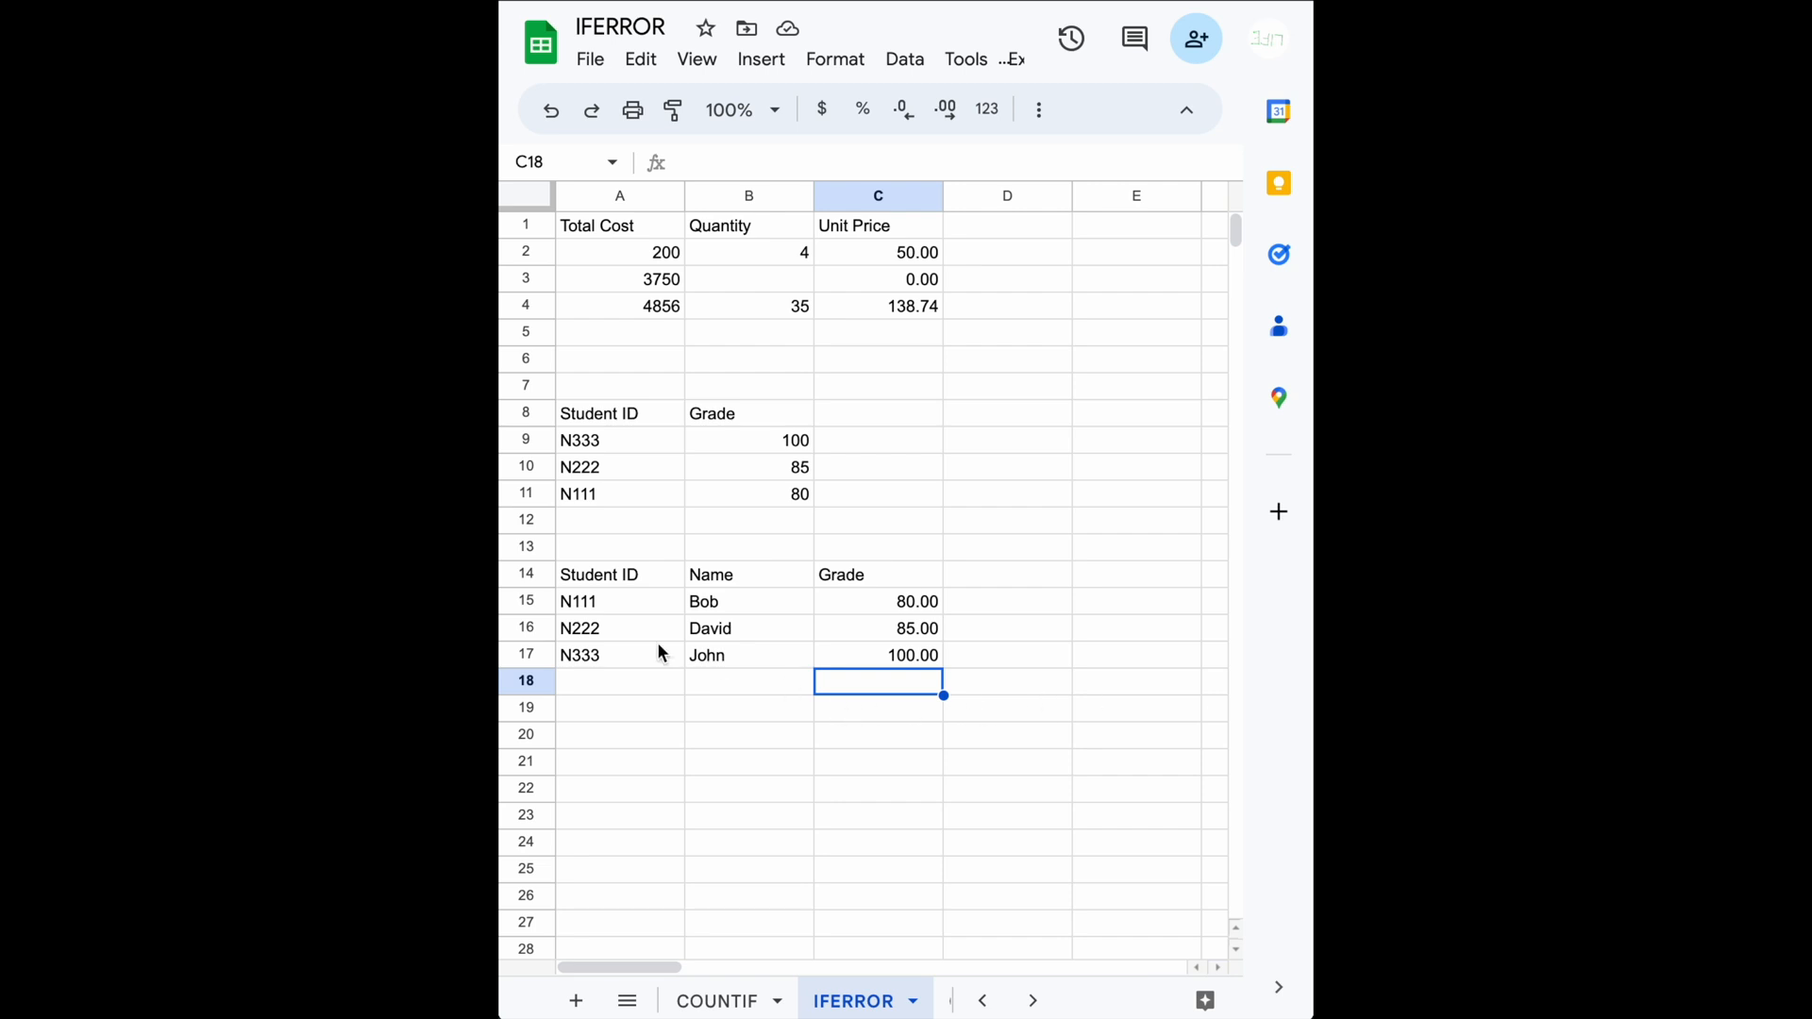
pyautogui.doubleClick(615, 640)
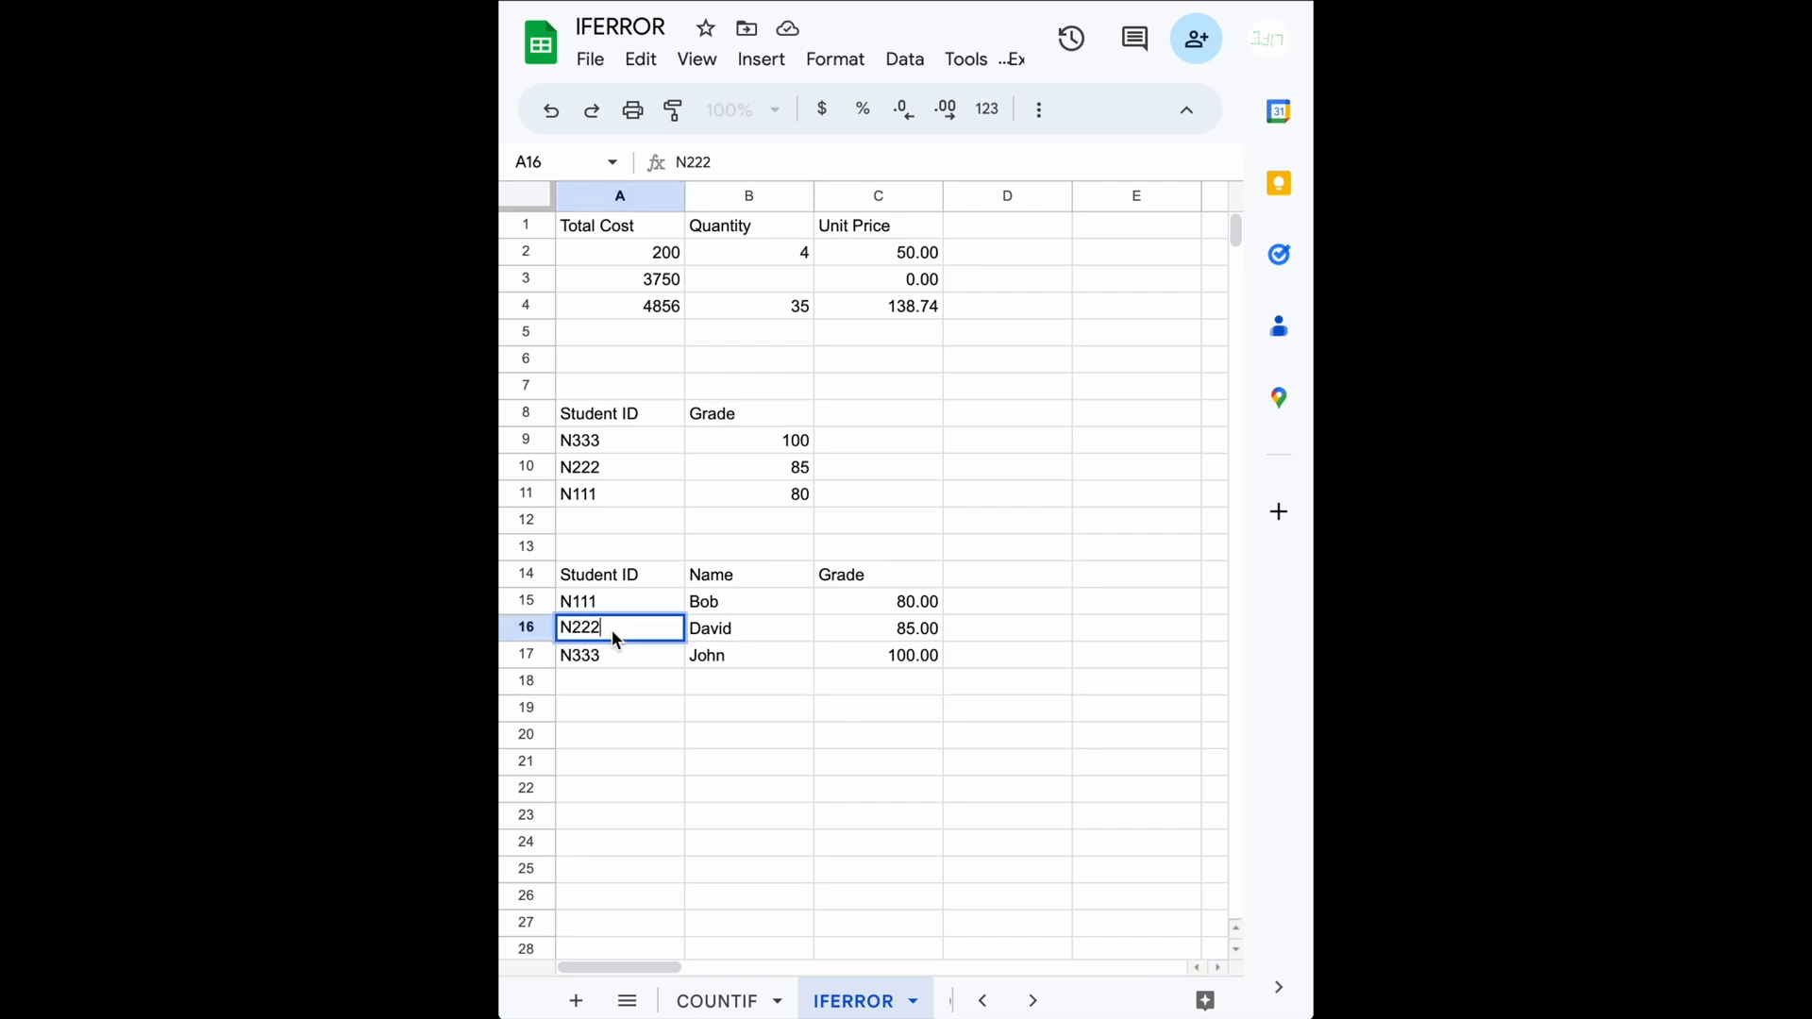
pyautogui.press('BackSpace')
pyautogui.press('Return')
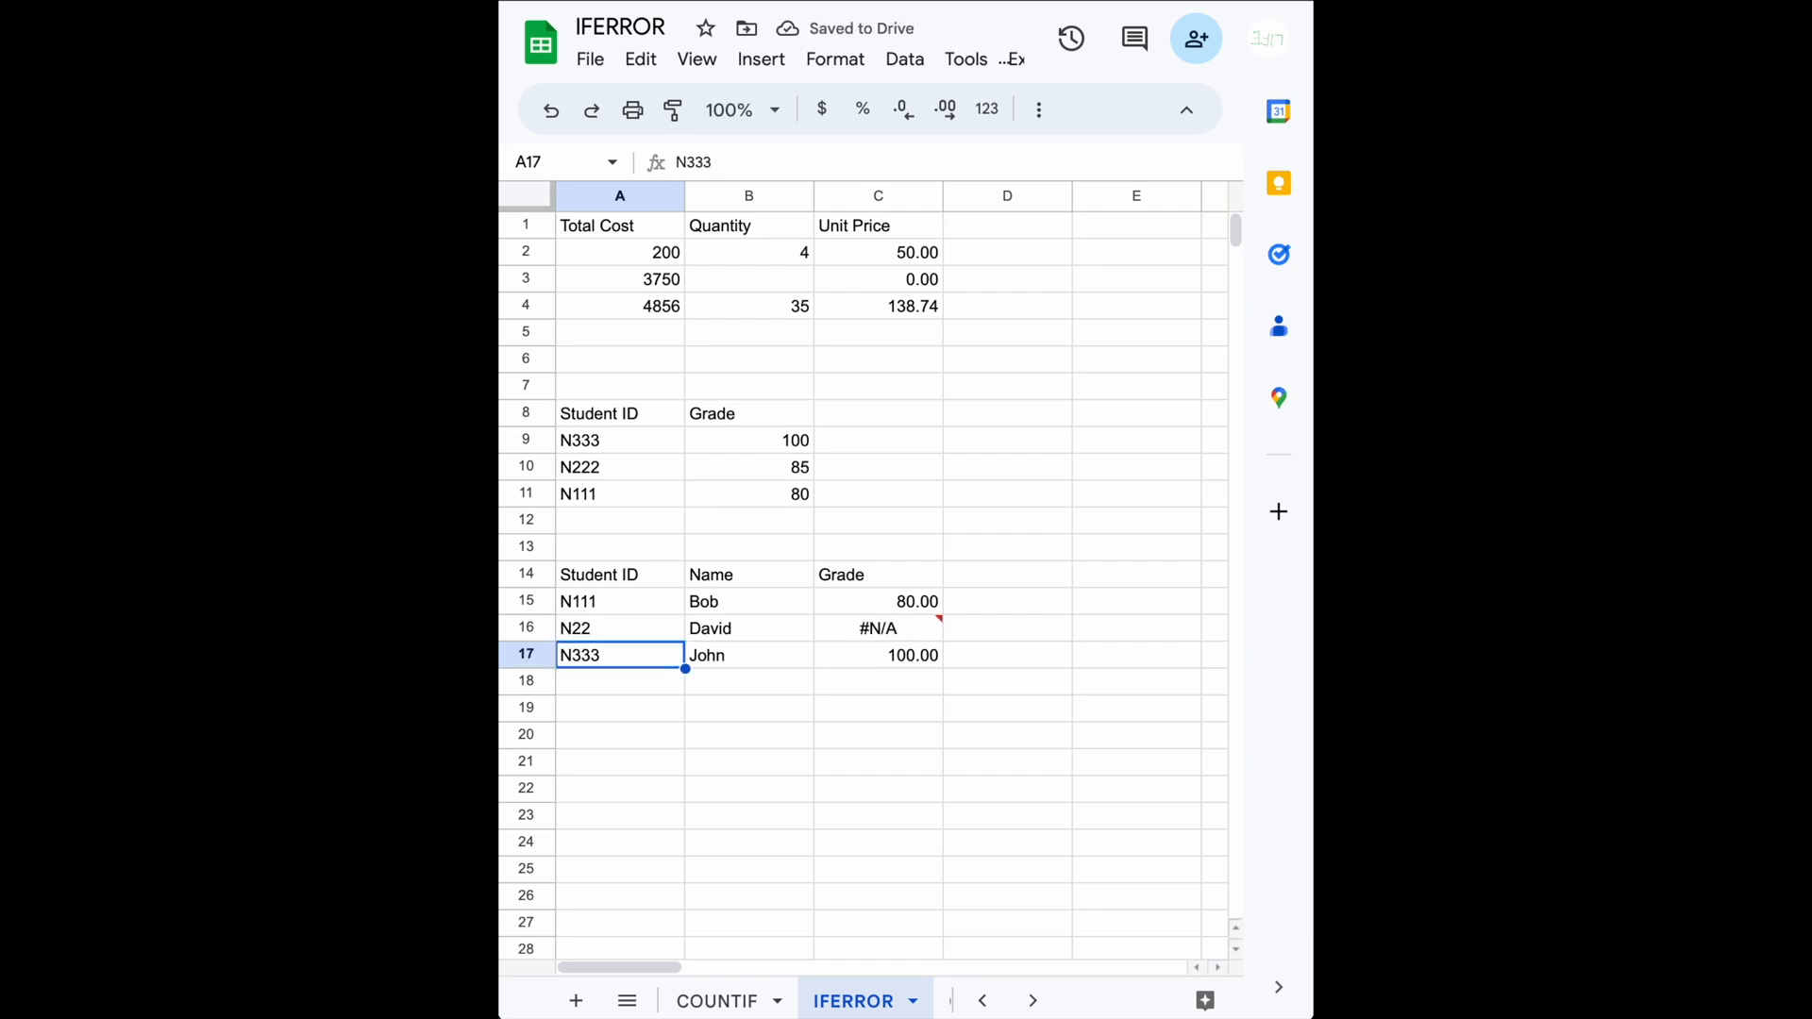
# Step: Examine the shortened ID in A16 and the error details of the VLOOKUP in C16
pyautogui.click(619, 629)
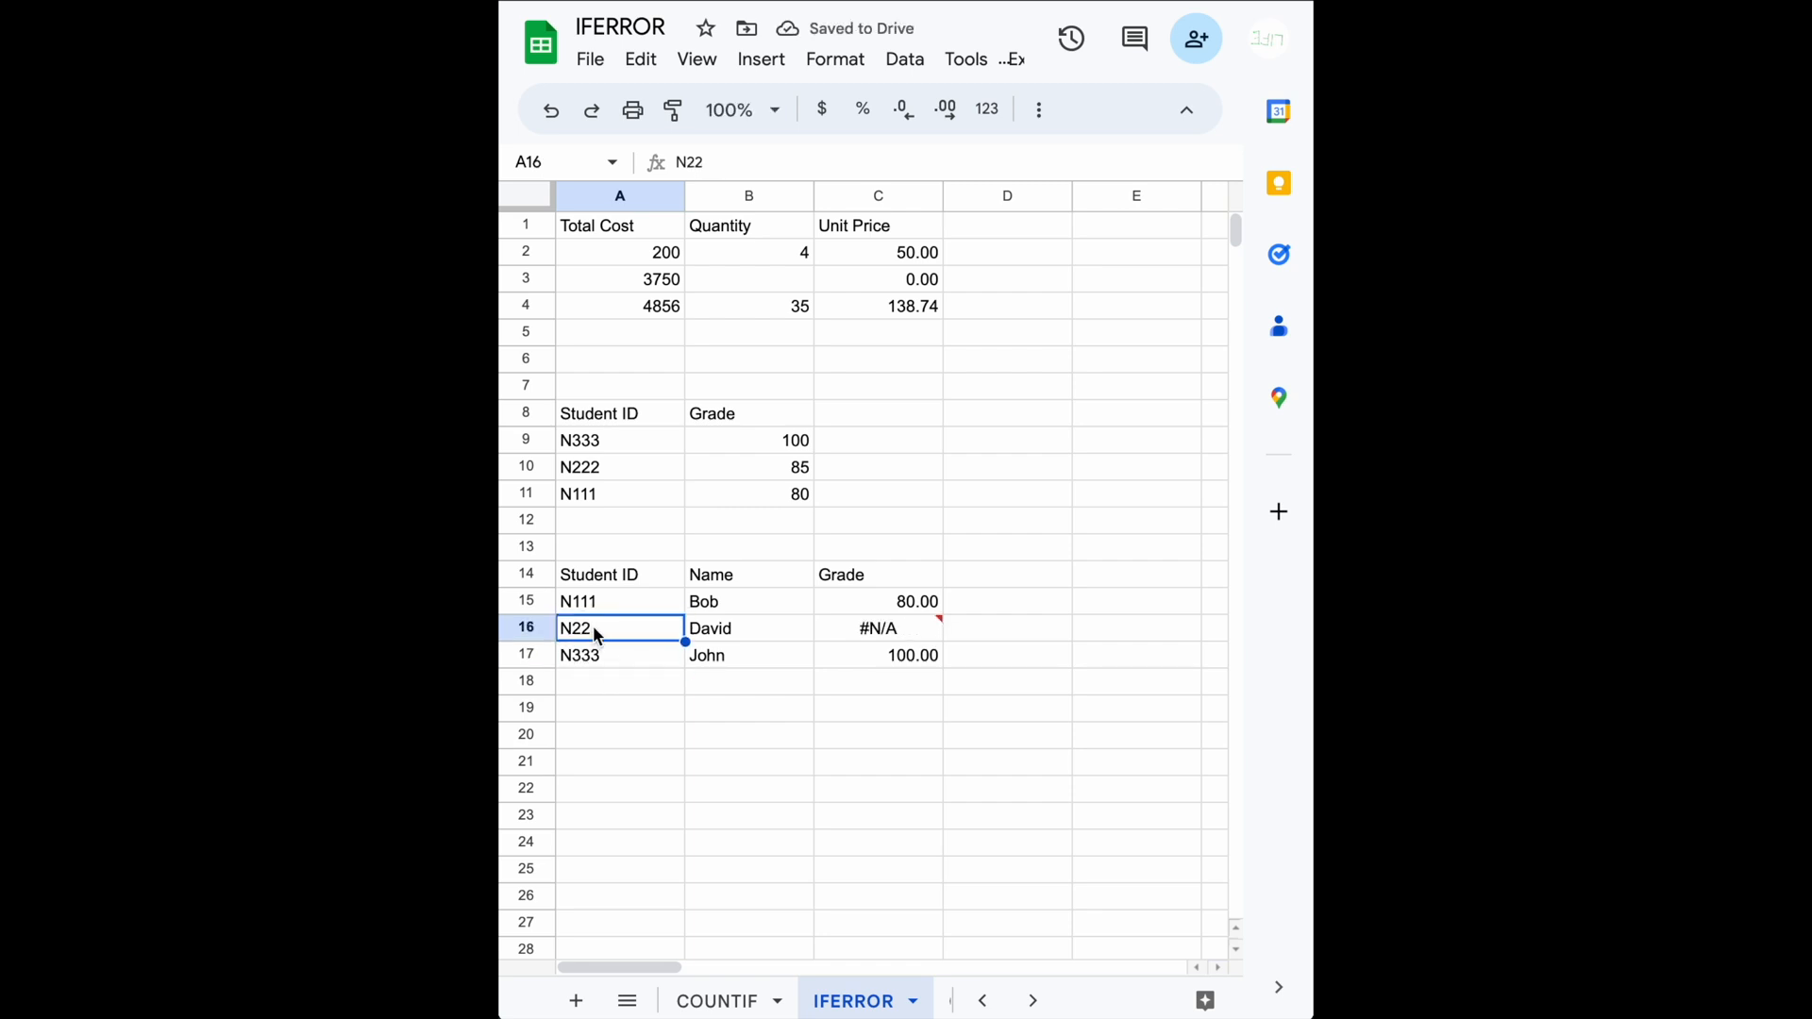
pyautogui.click(876, 639)
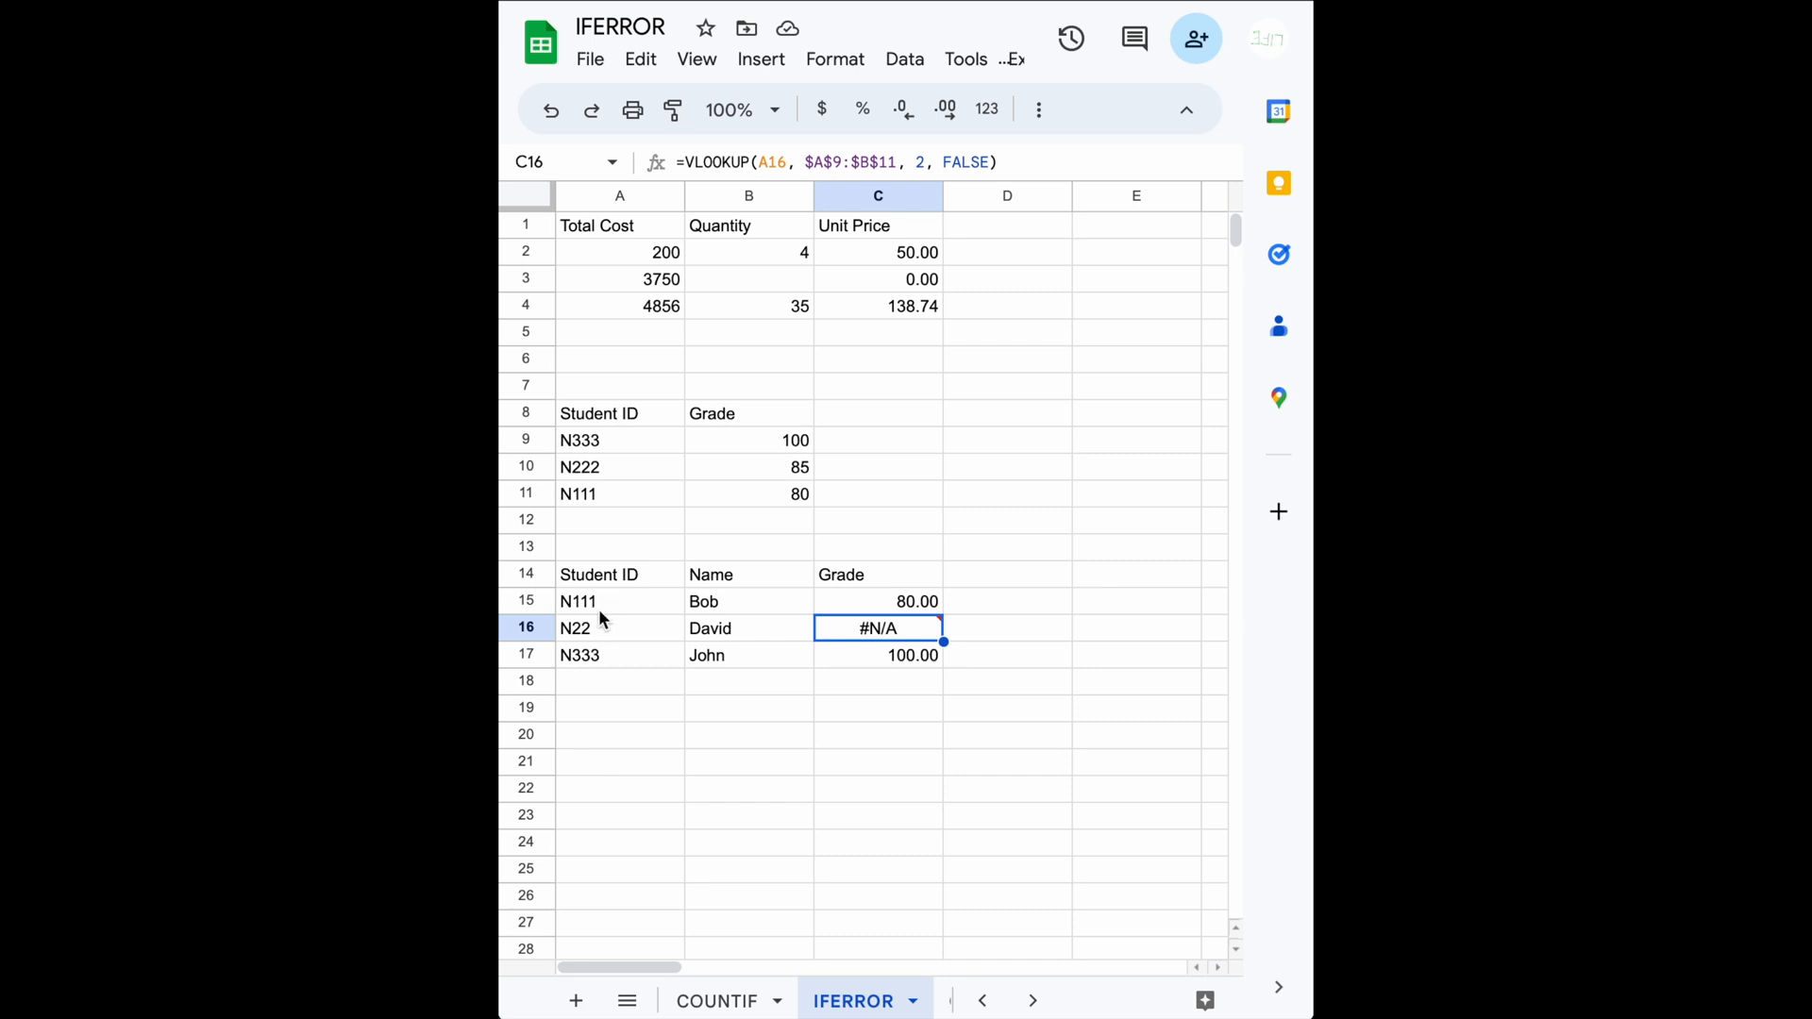
pyautogui.moveTo(887, 629)
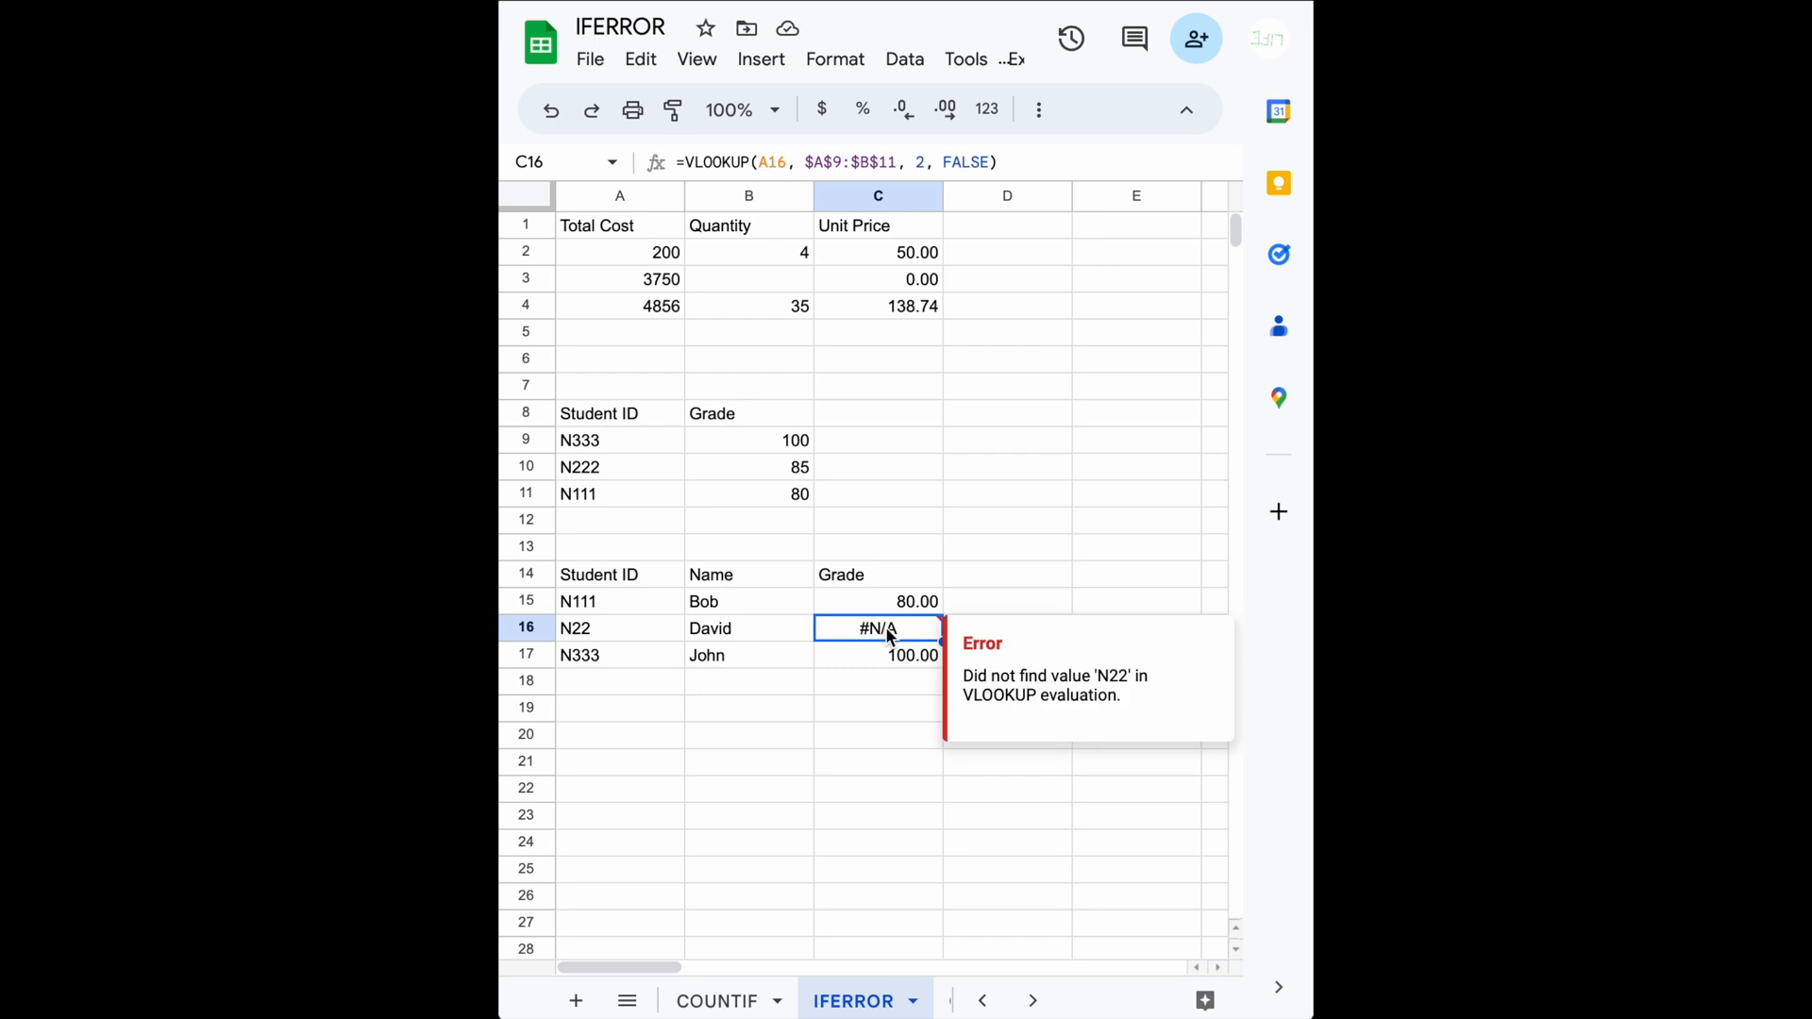
# Step: Wrap the VLOOKUP formula in C15 in IFERROR with "Wrong ID" as the value returned on error
pyautogui.click(895, 613)
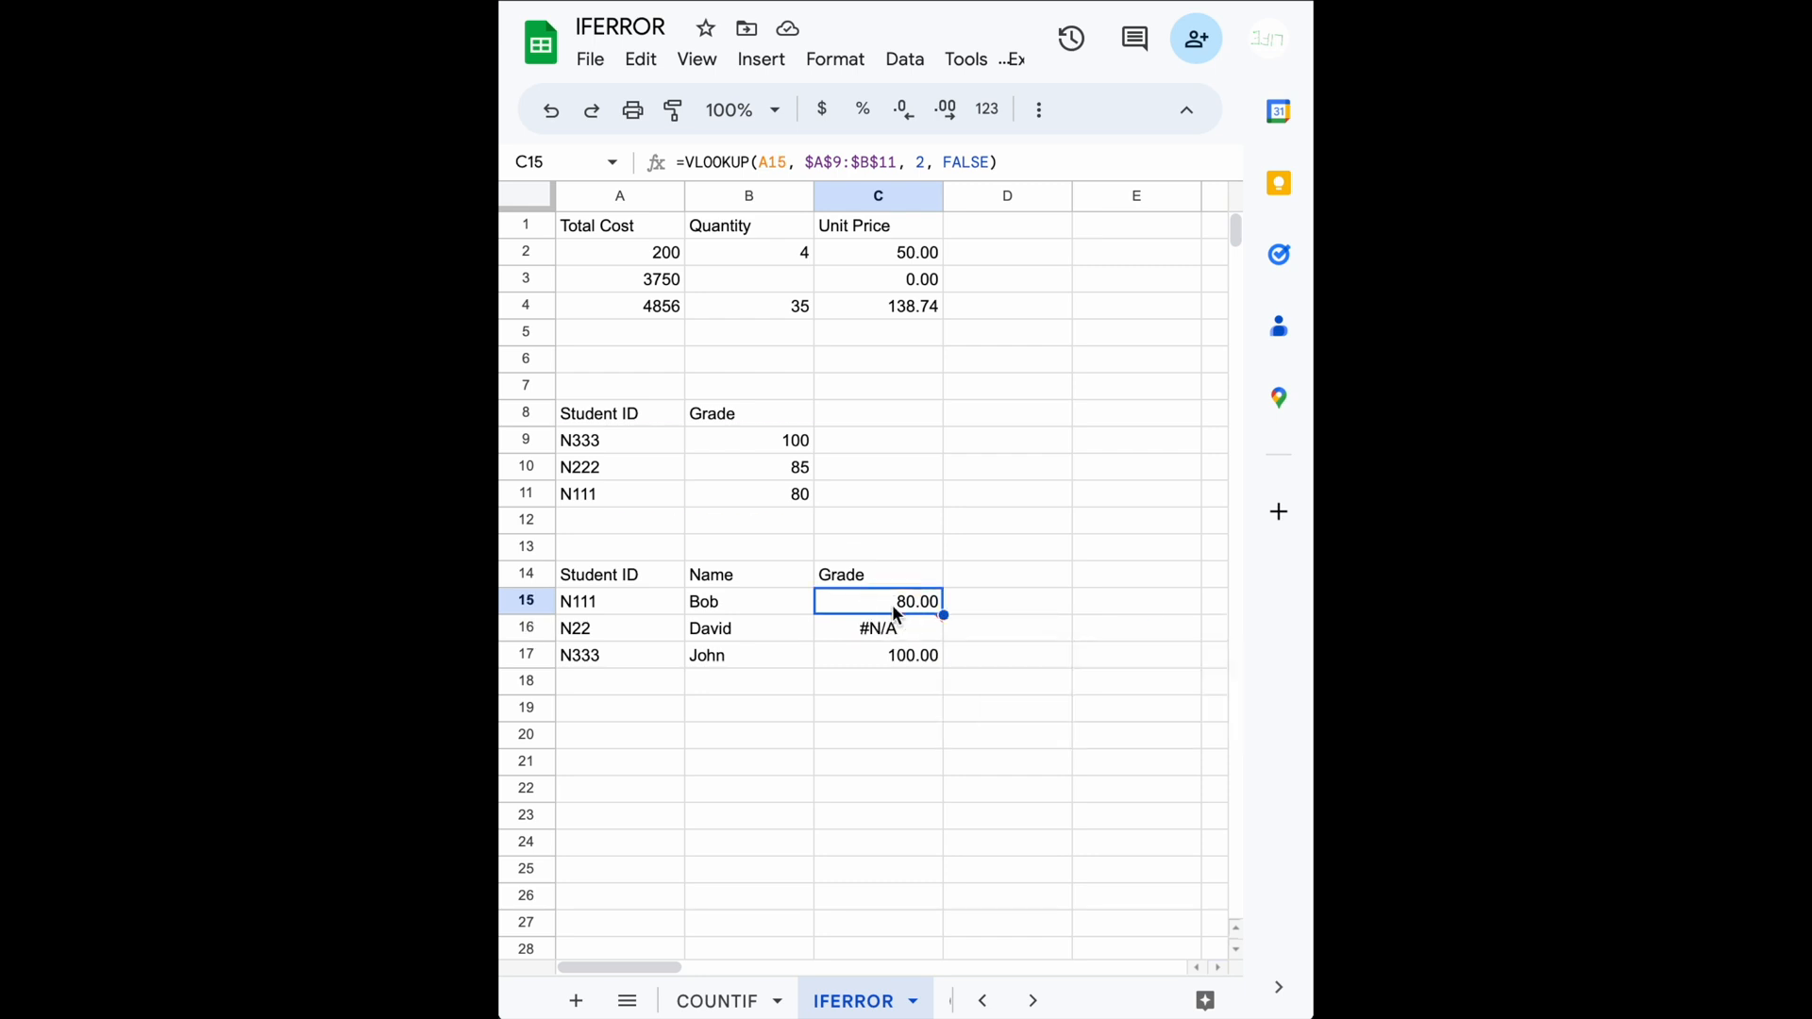
pyautogui.doubleClick(894, 607)
pyautogui.click(828, 603)
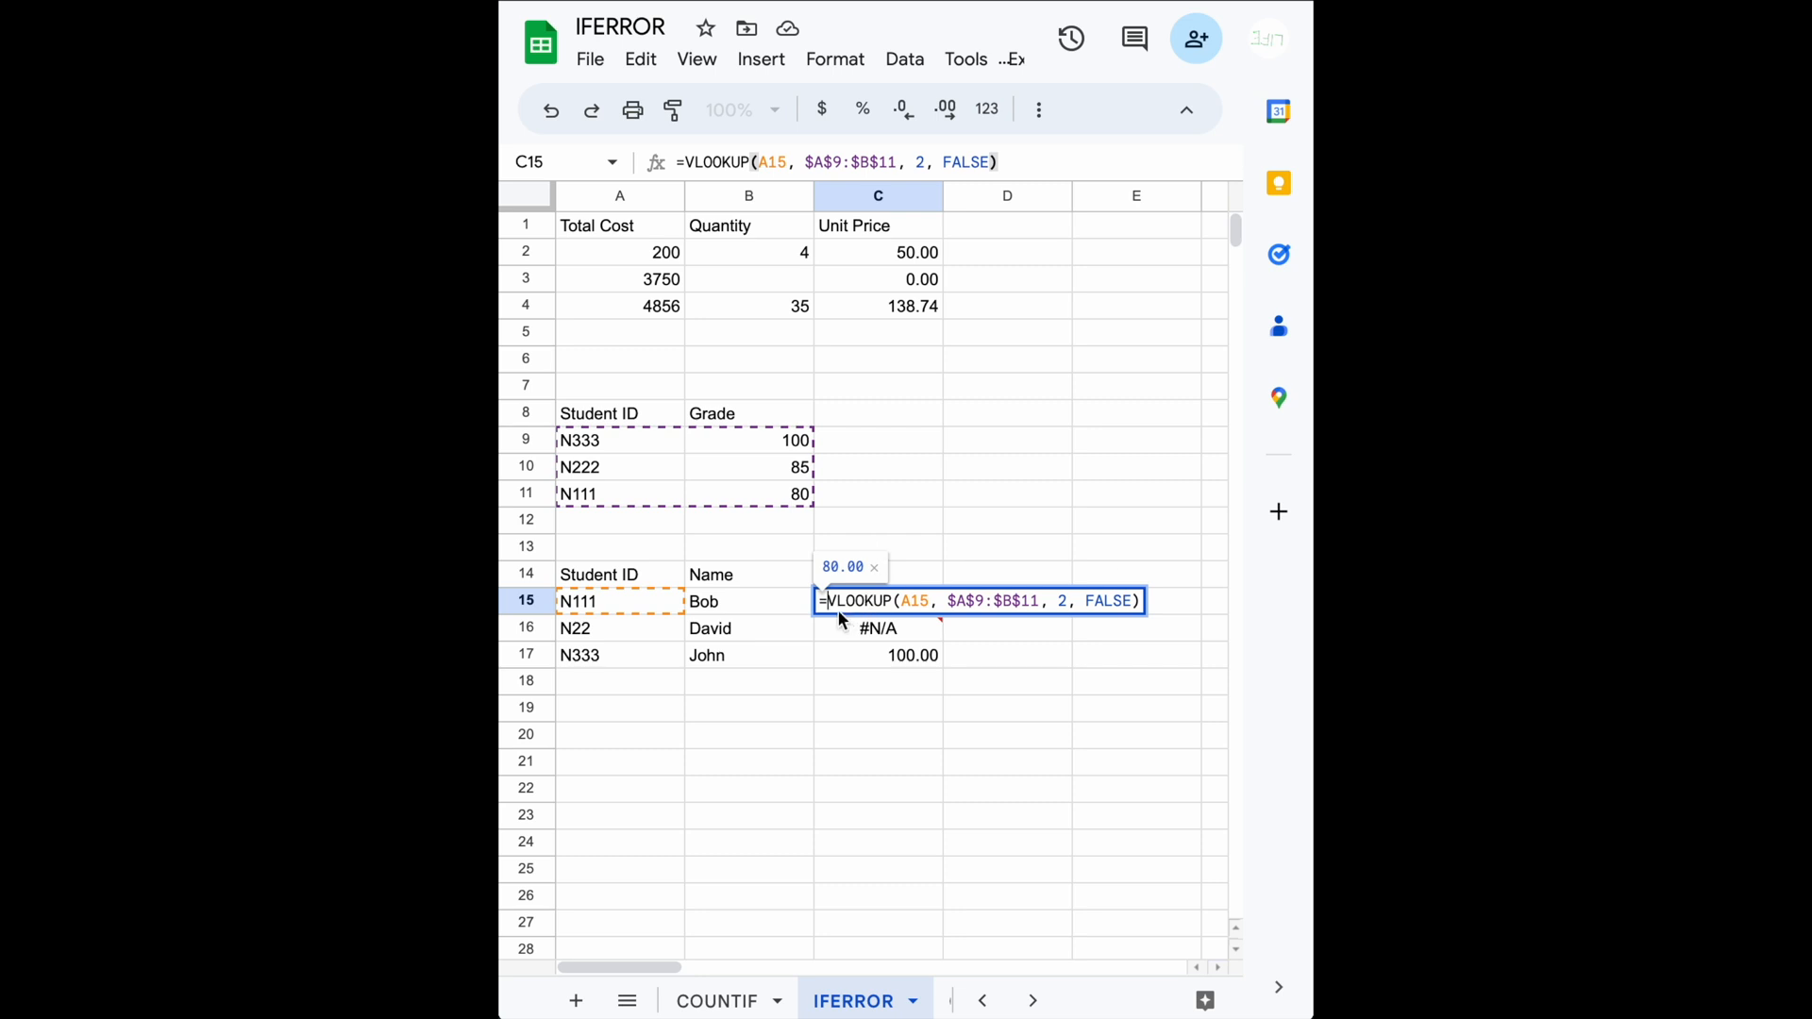
pyautogui.write('(')
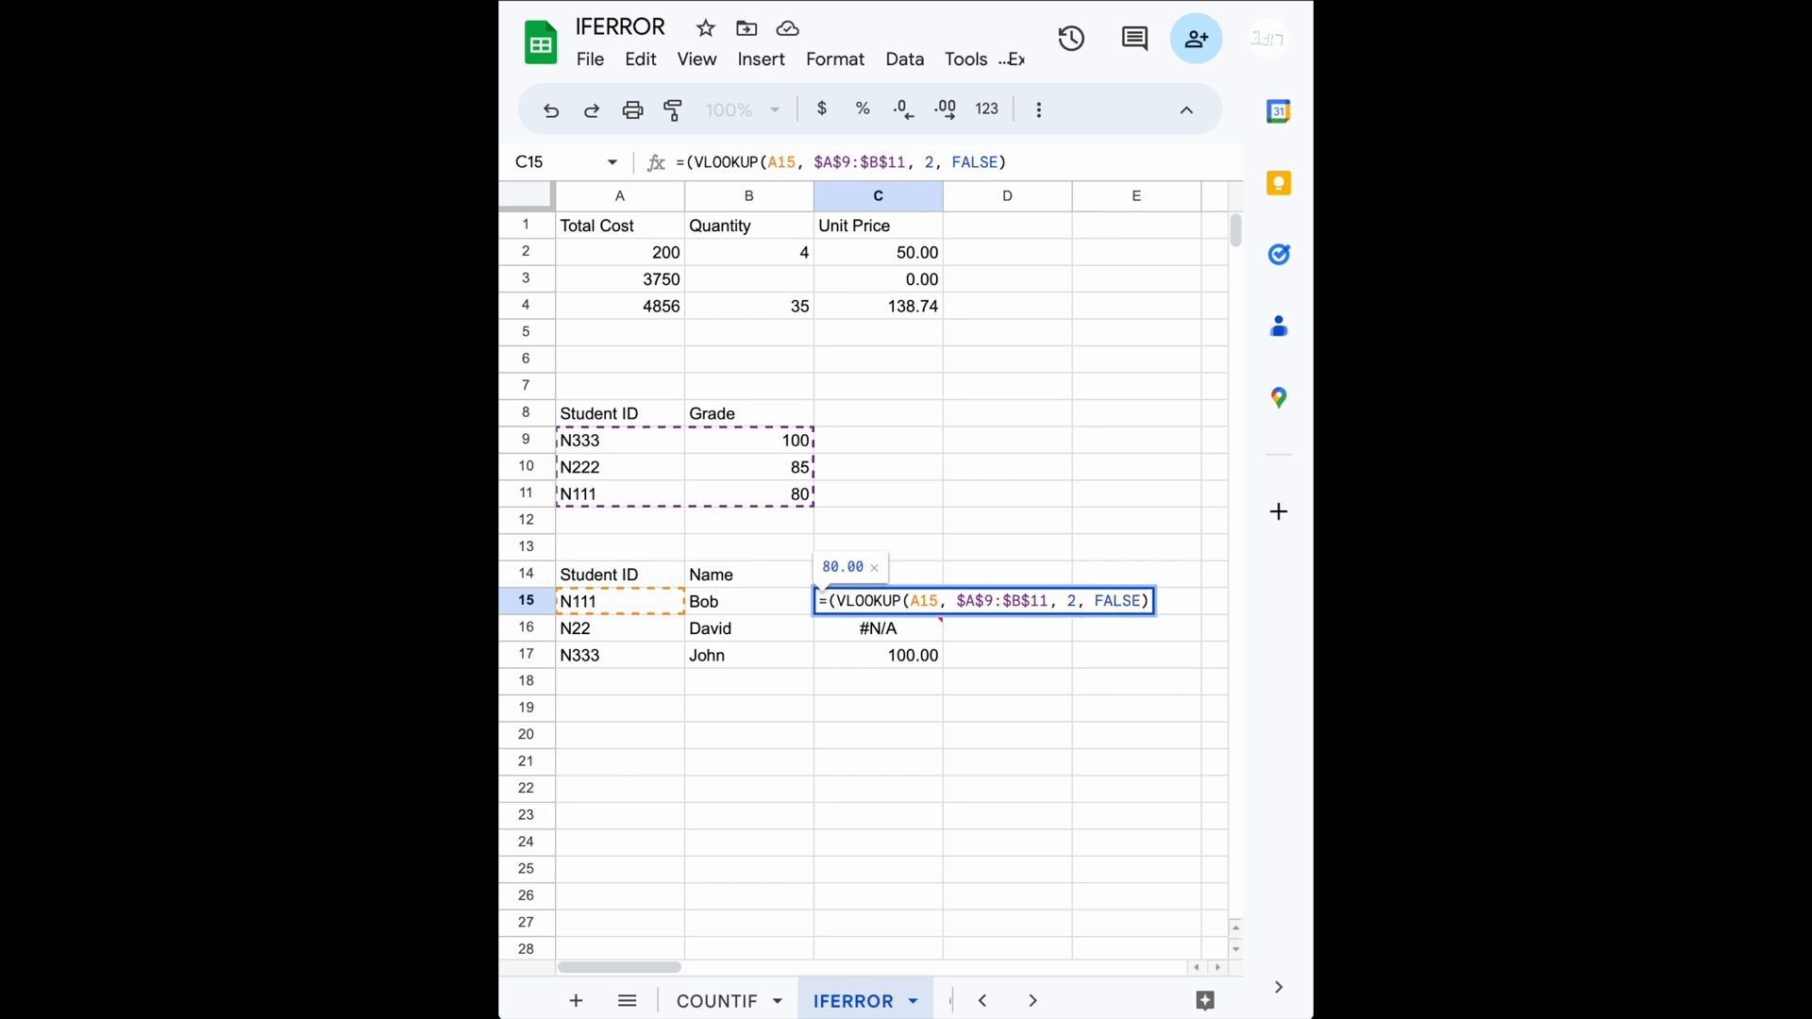
pyautogui.press('Left')
pyautogui.write('iferror')
pyautogui.press('Tab')
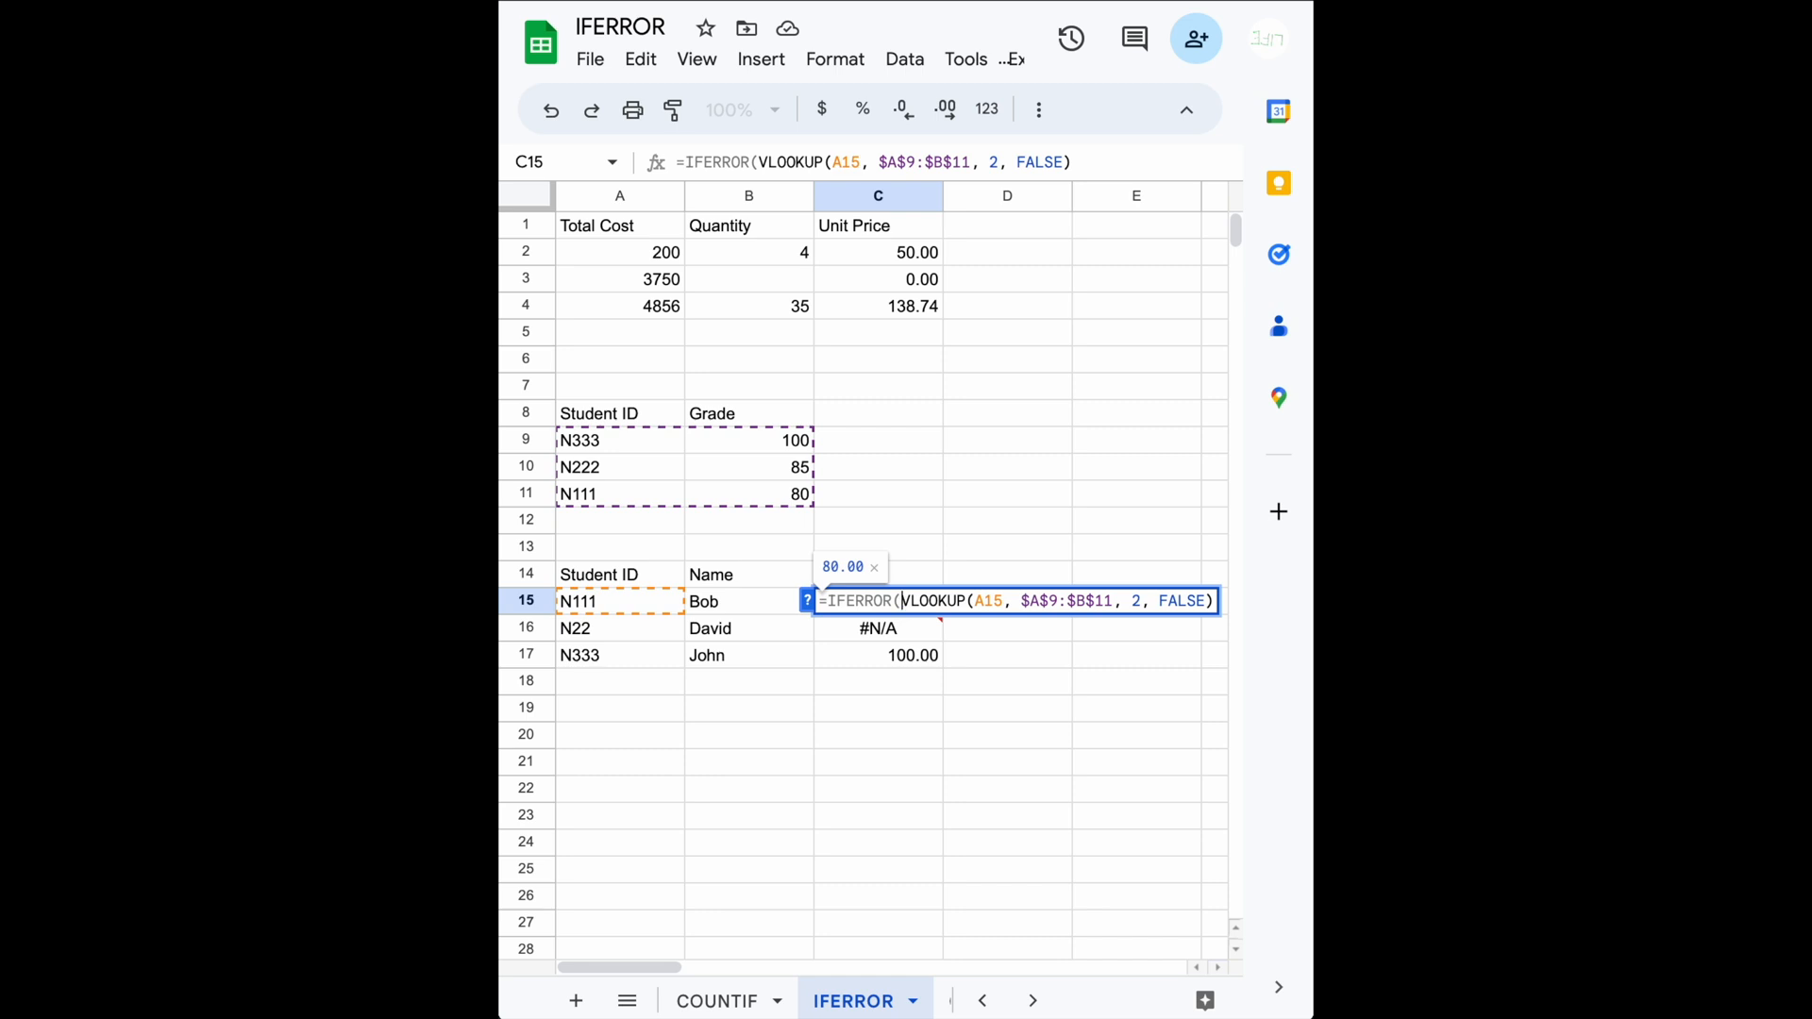
pyautogui.click(1215, 604)
pyautogui.write(',')
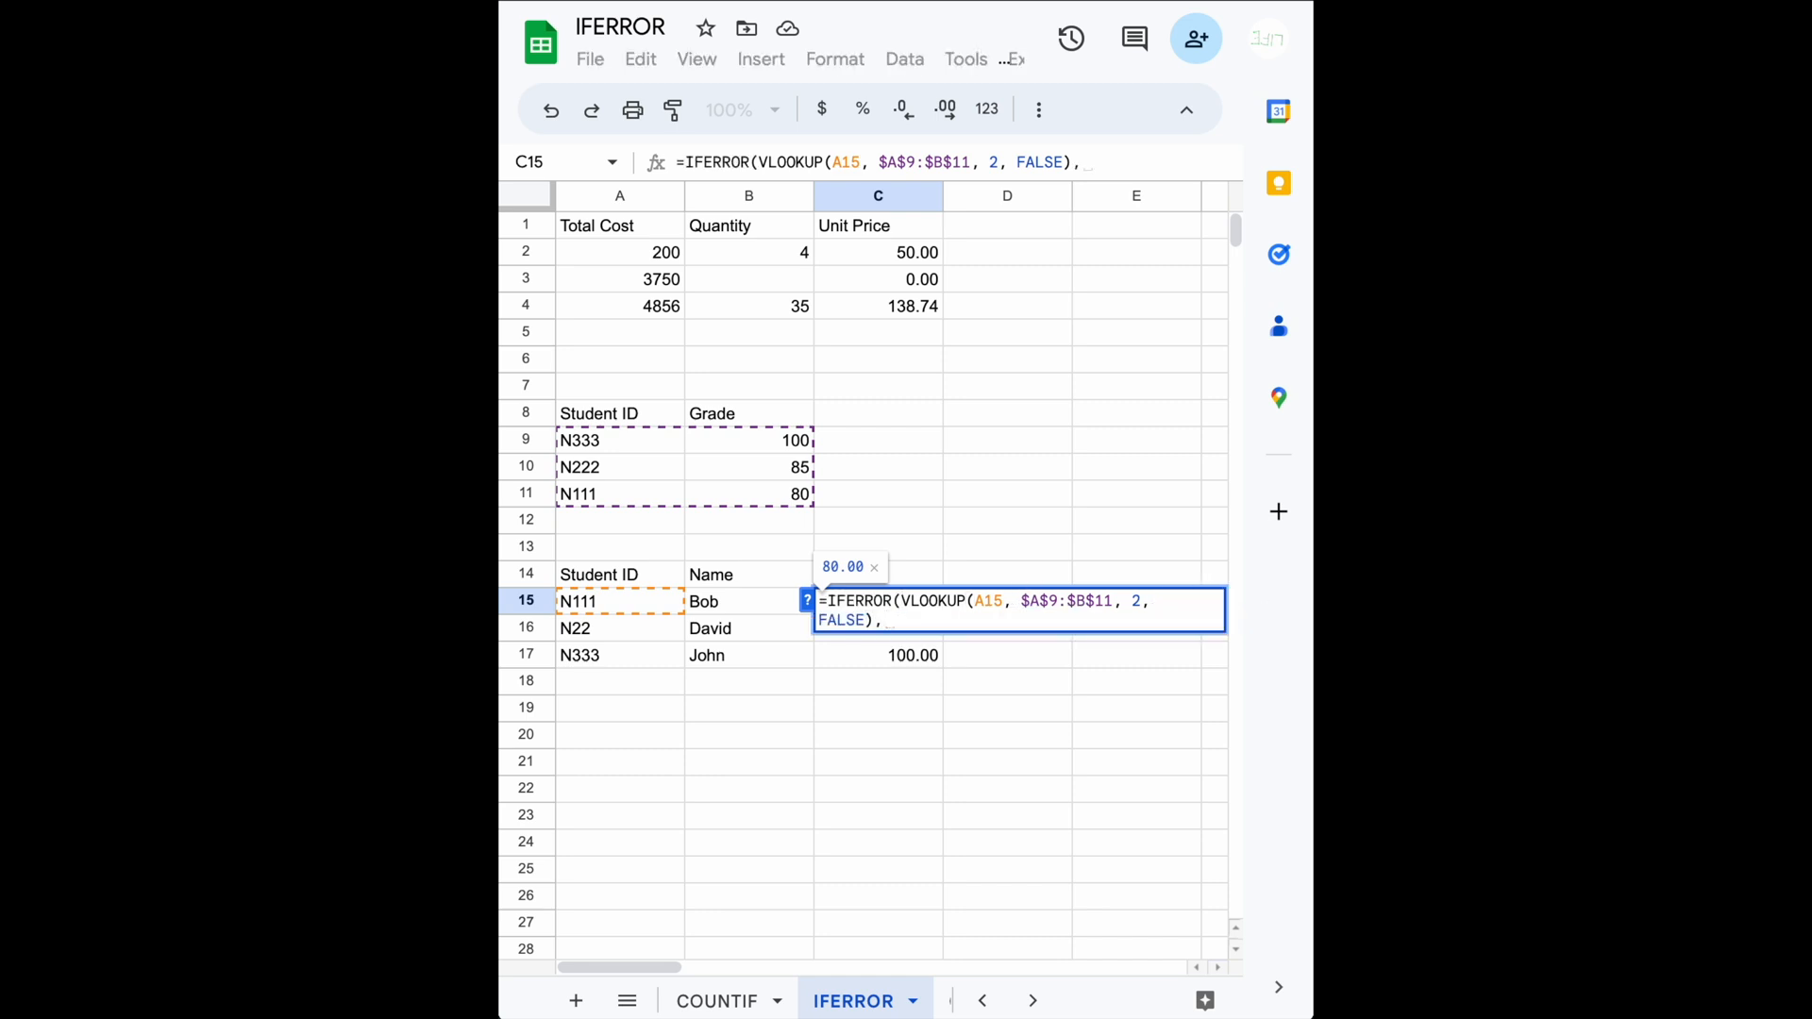
pyautogui.write('"')
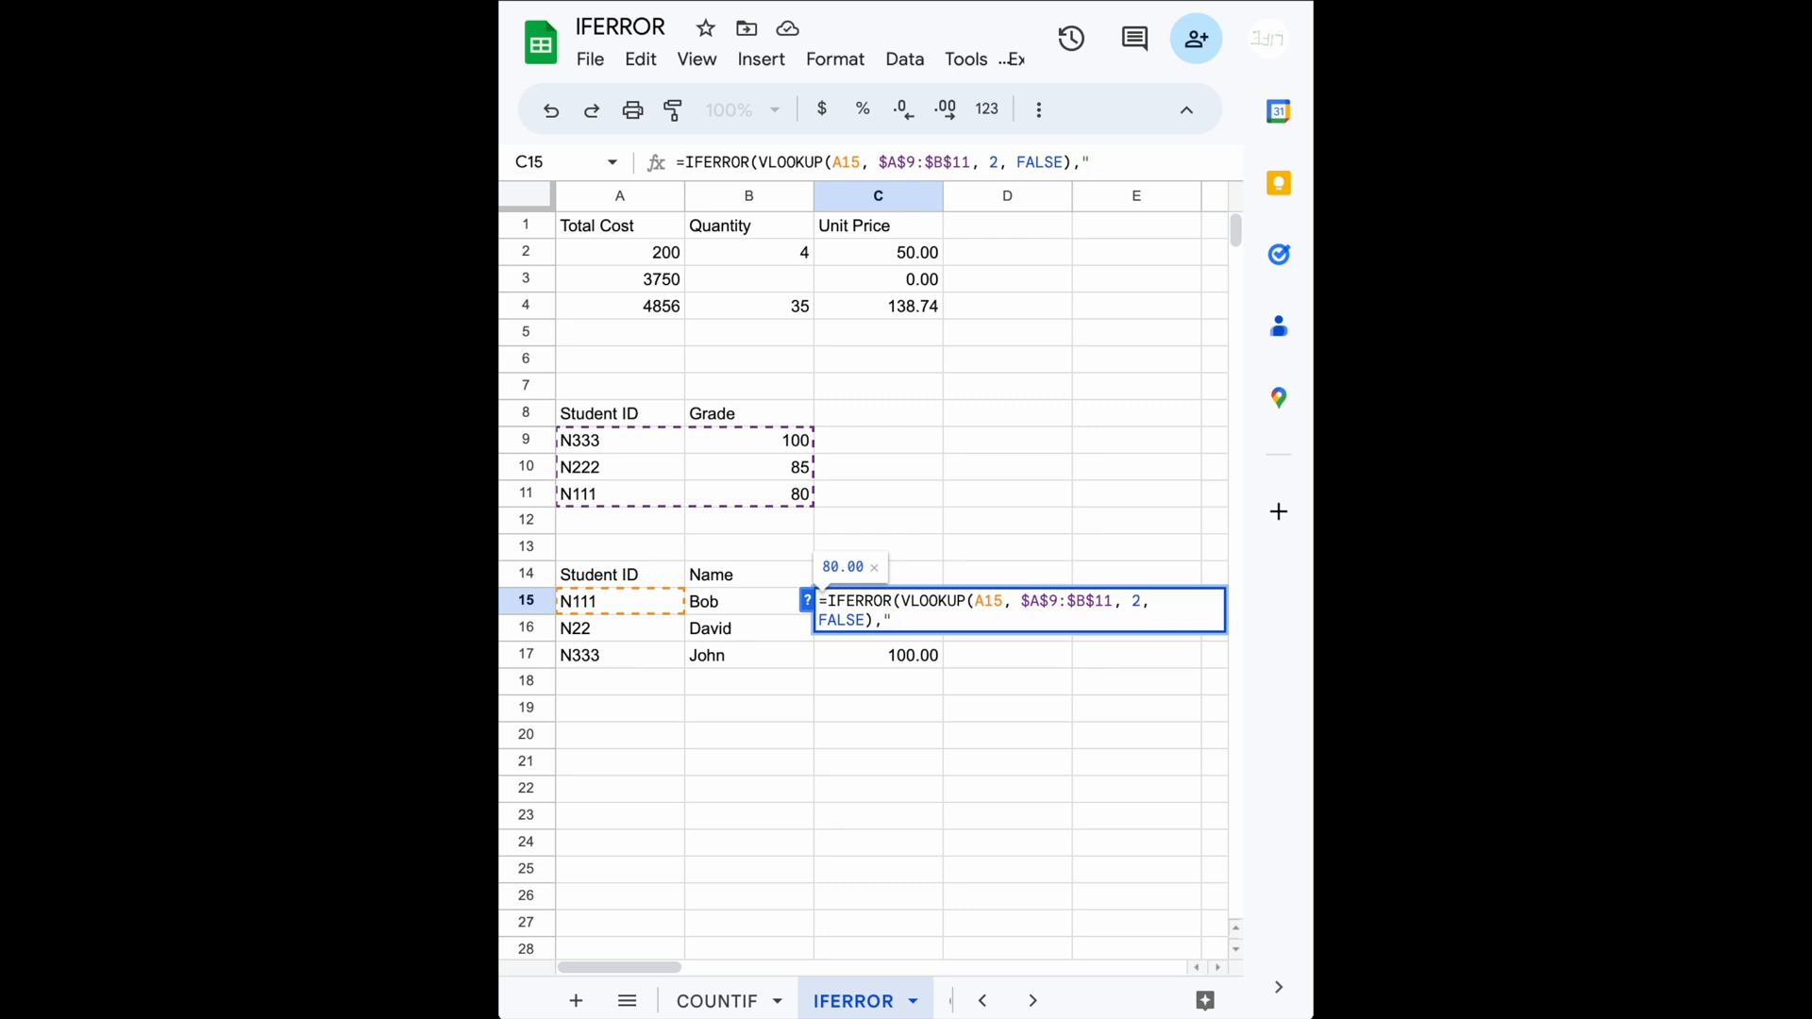
pyautogui.write('Wrong ID")')
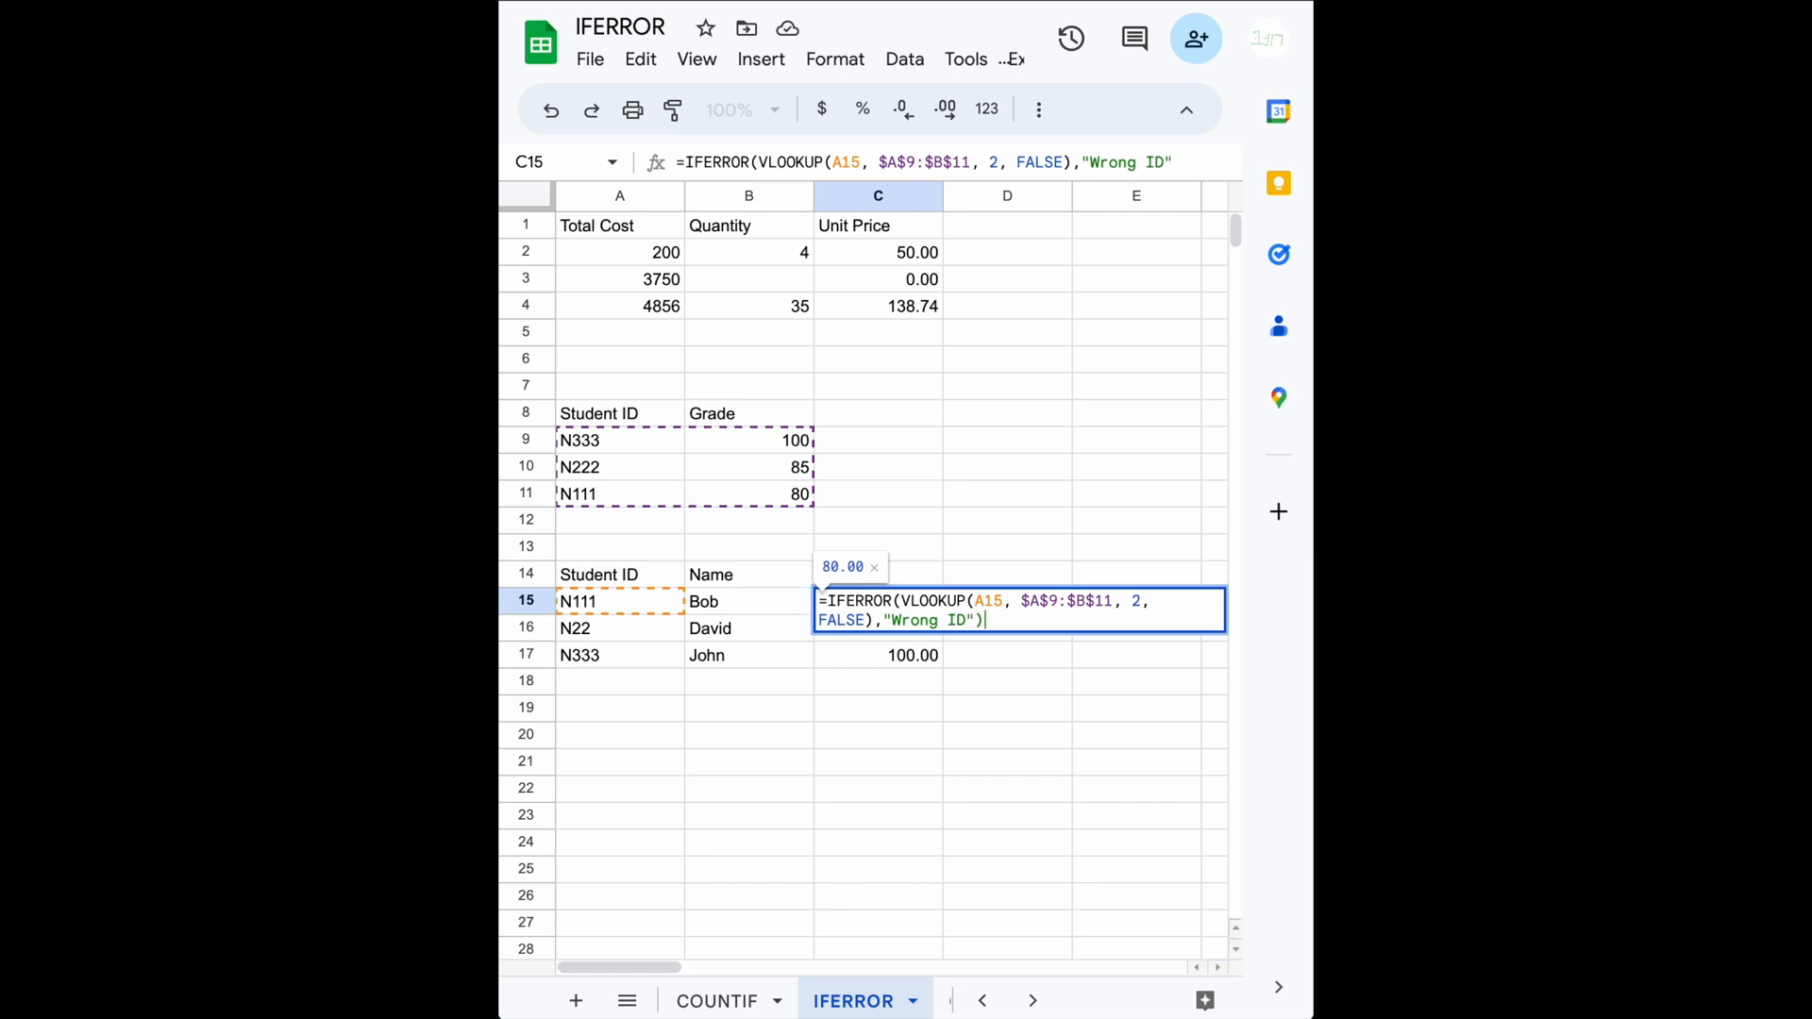
pyautogui.press('Return')
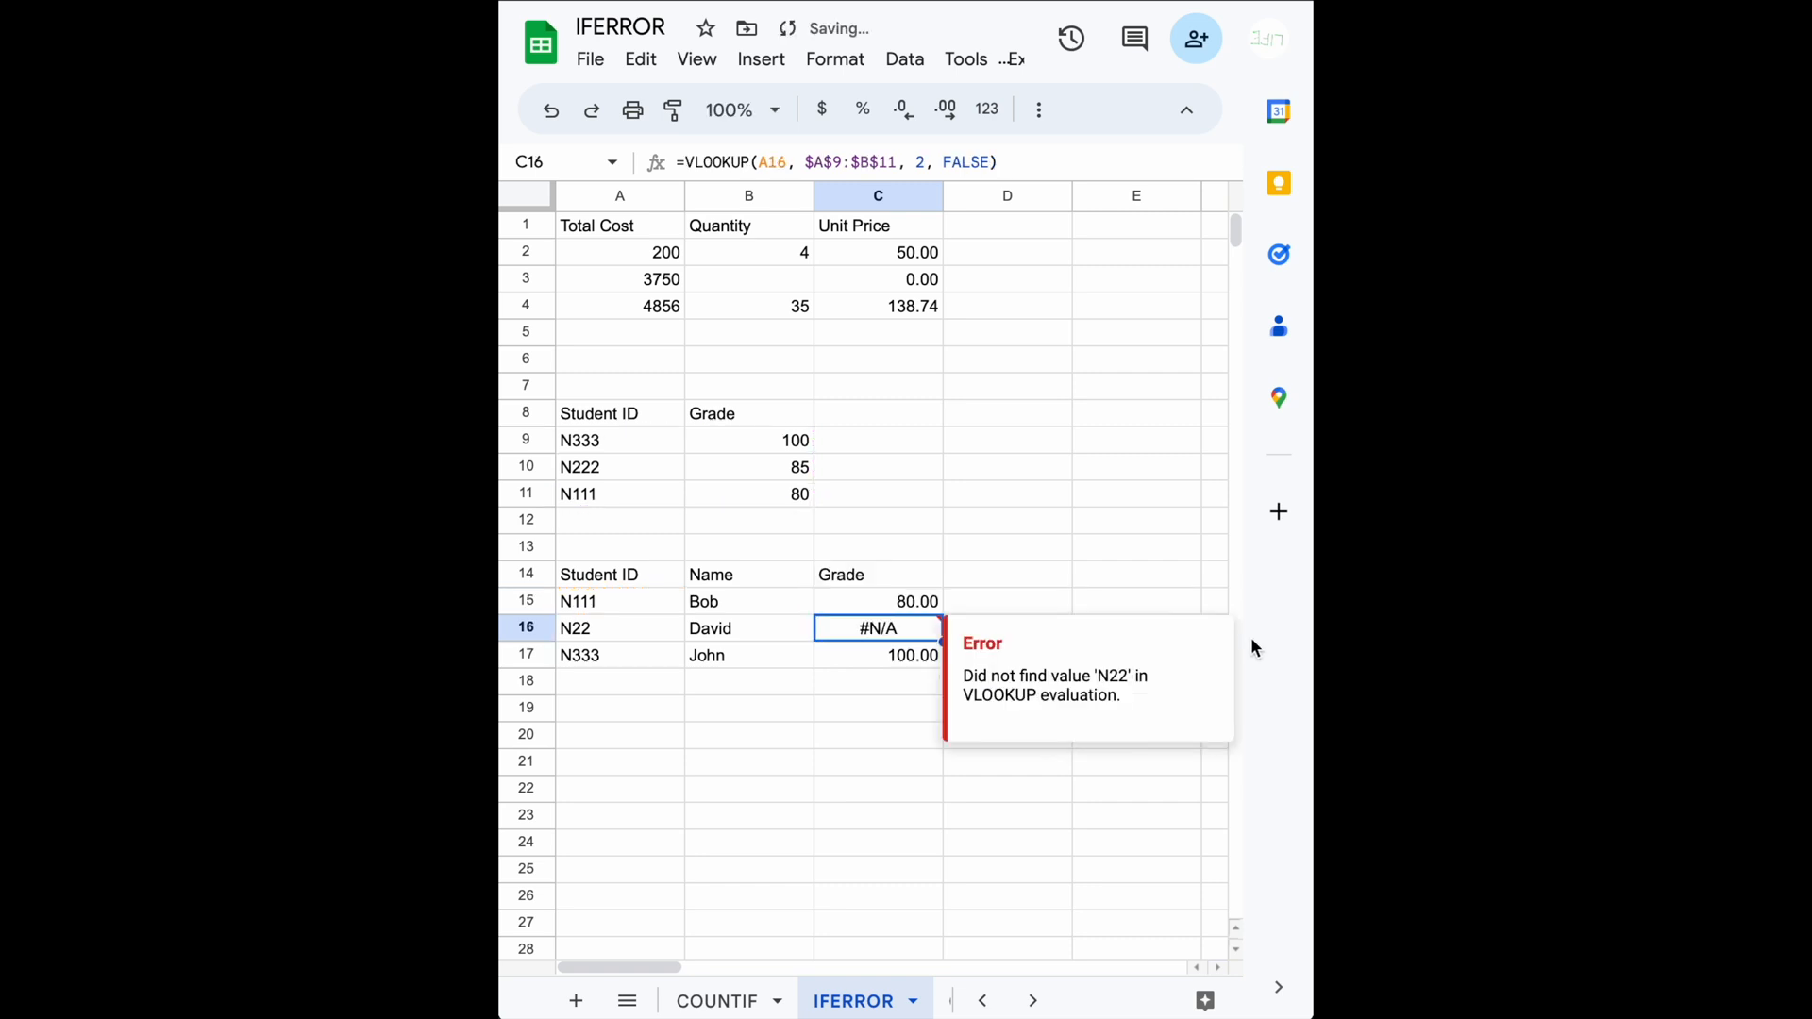
# Step: Compare the formulas in C15 and C16, and fill the IFERROR formula from C15 down to C17
pyautogui.click(874, 611)
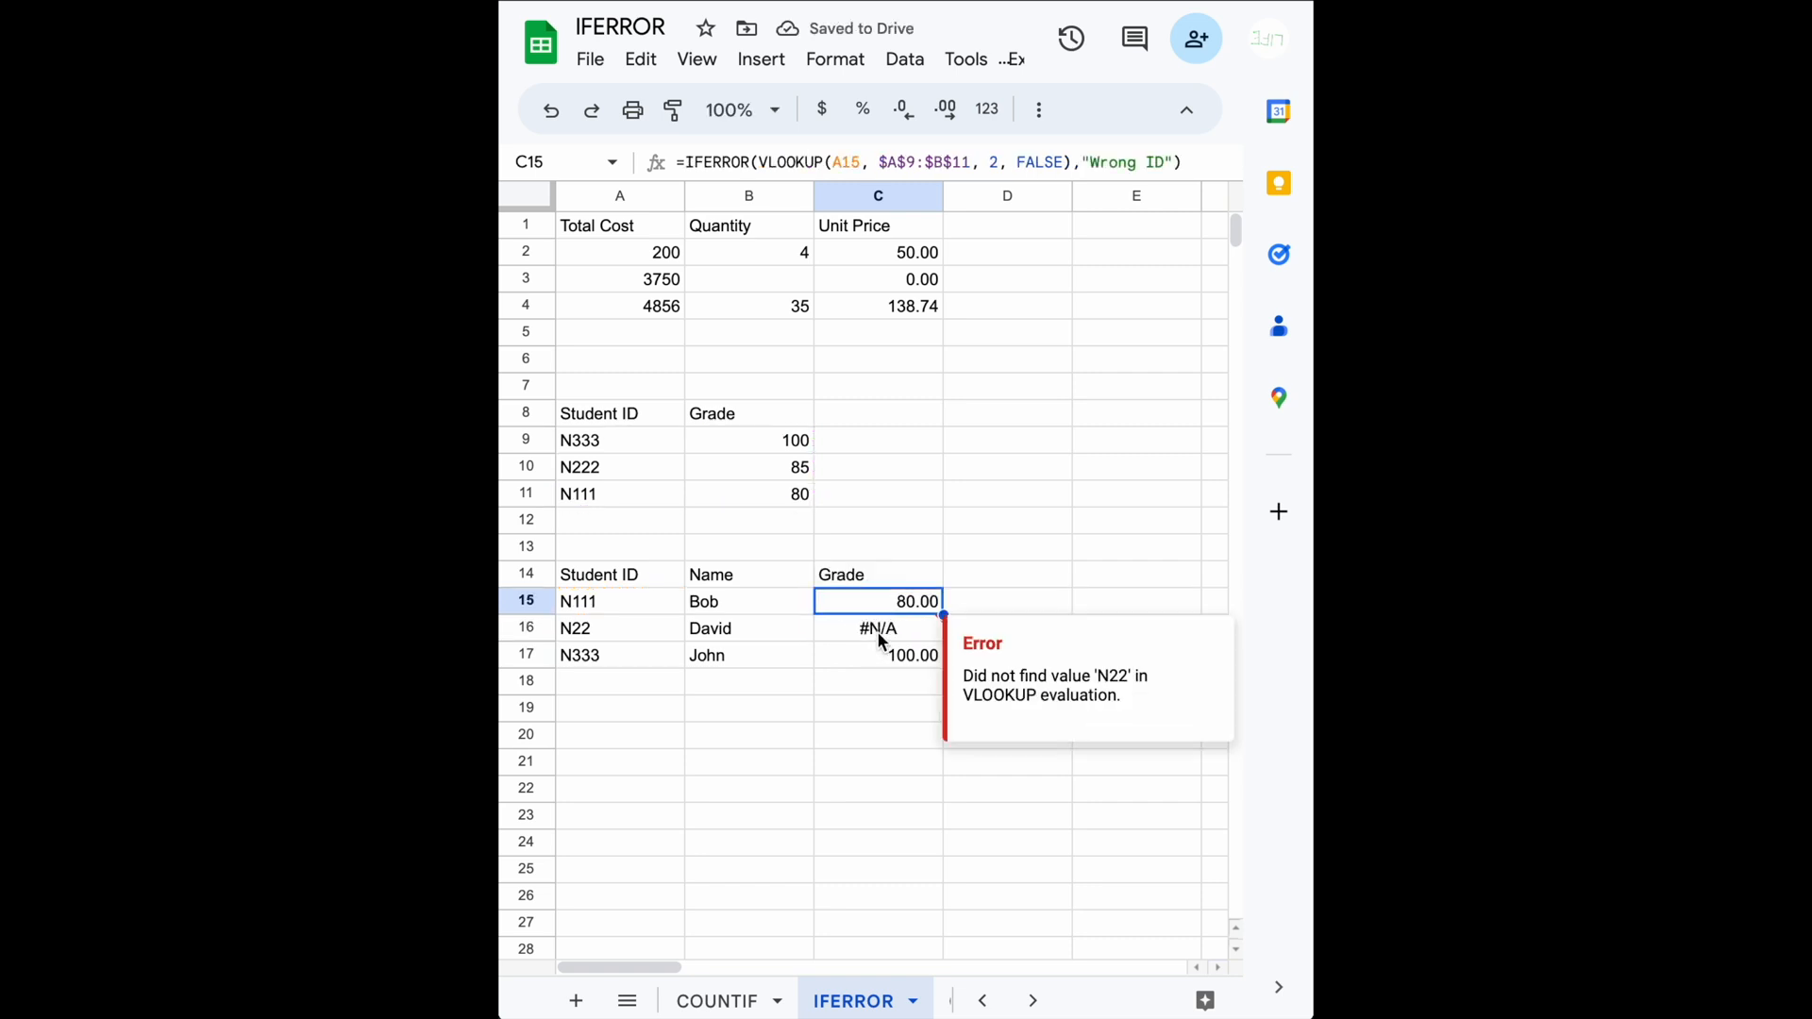
pyautogui.click(878, 641)
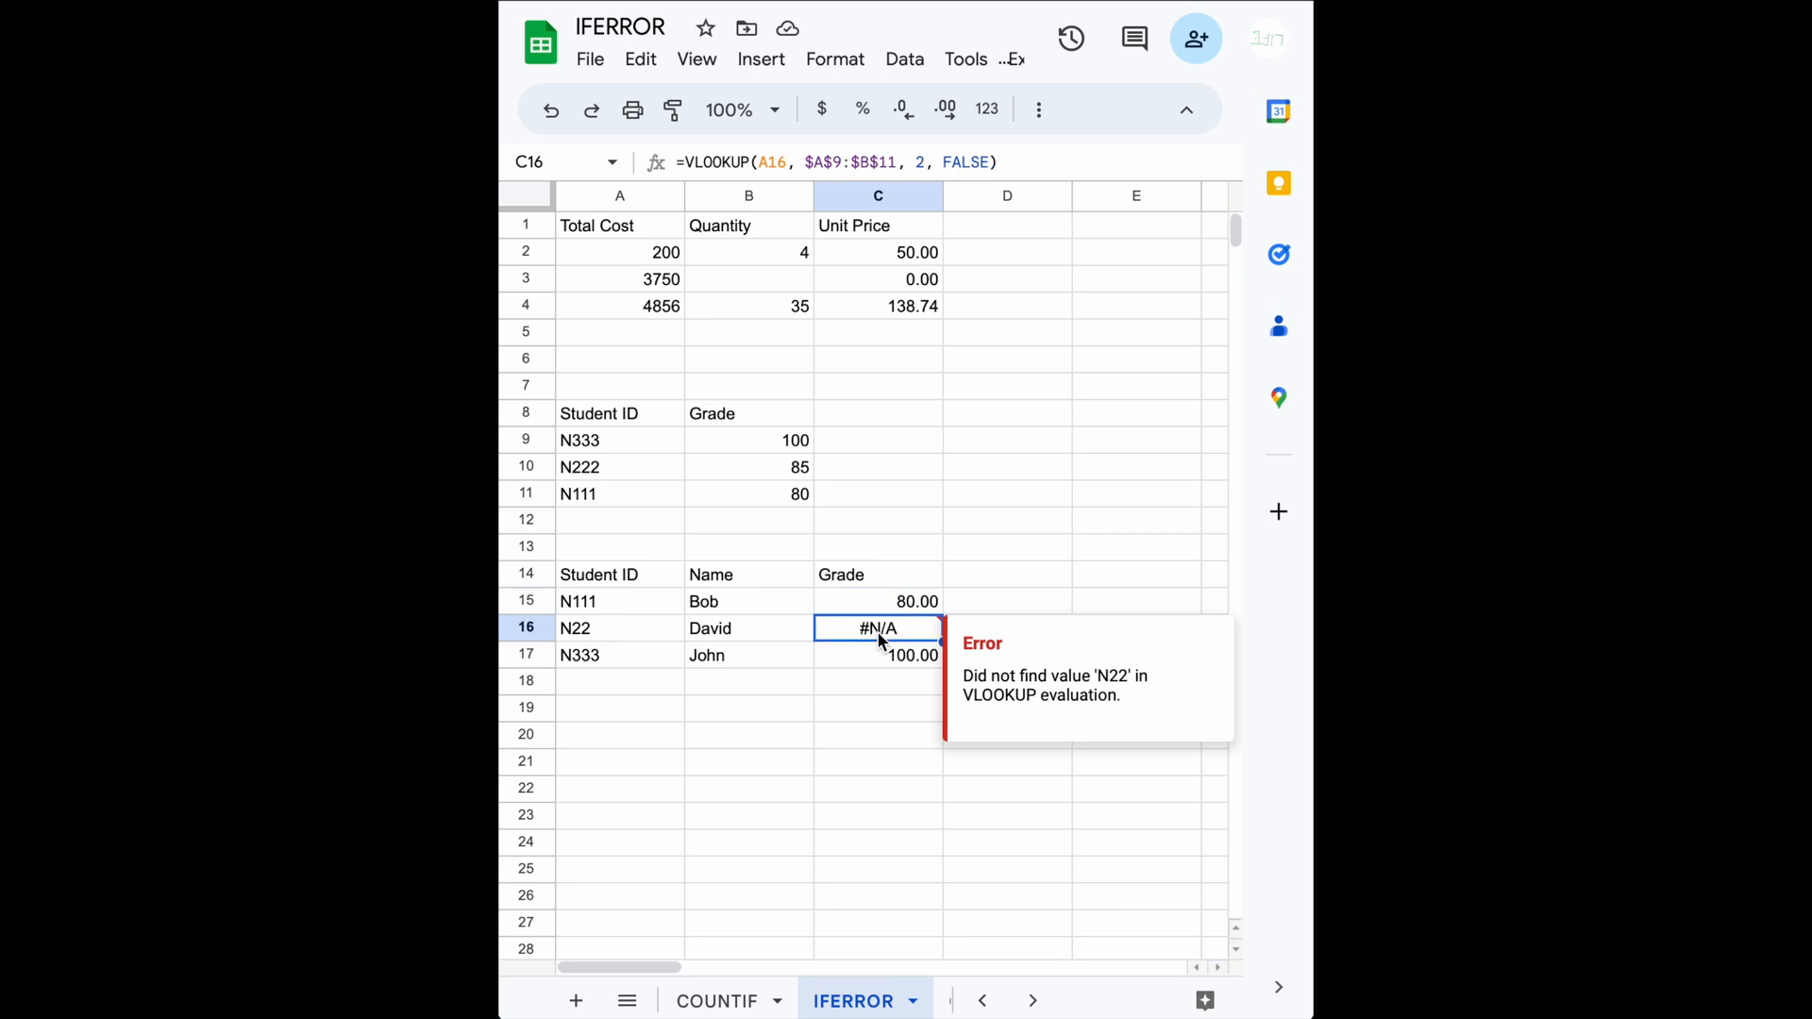
pyautogui.doubleClick(879, 641)
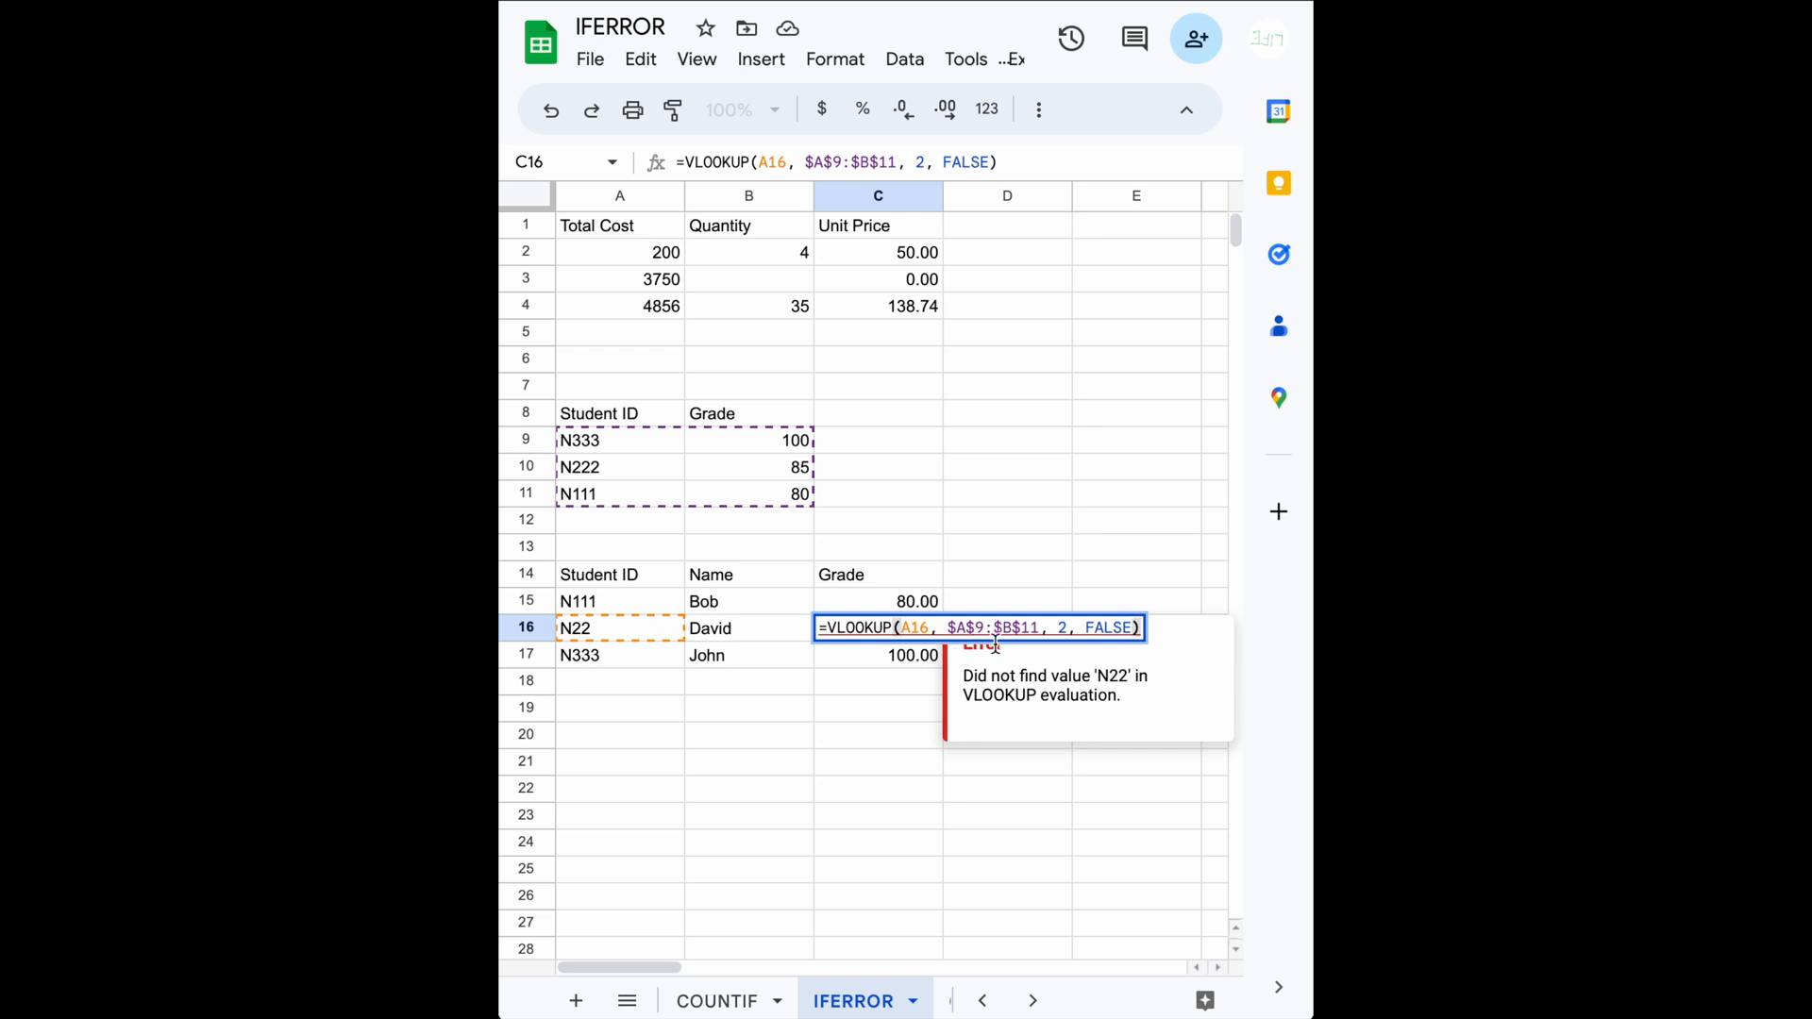
pyautogui.click(911, 608)
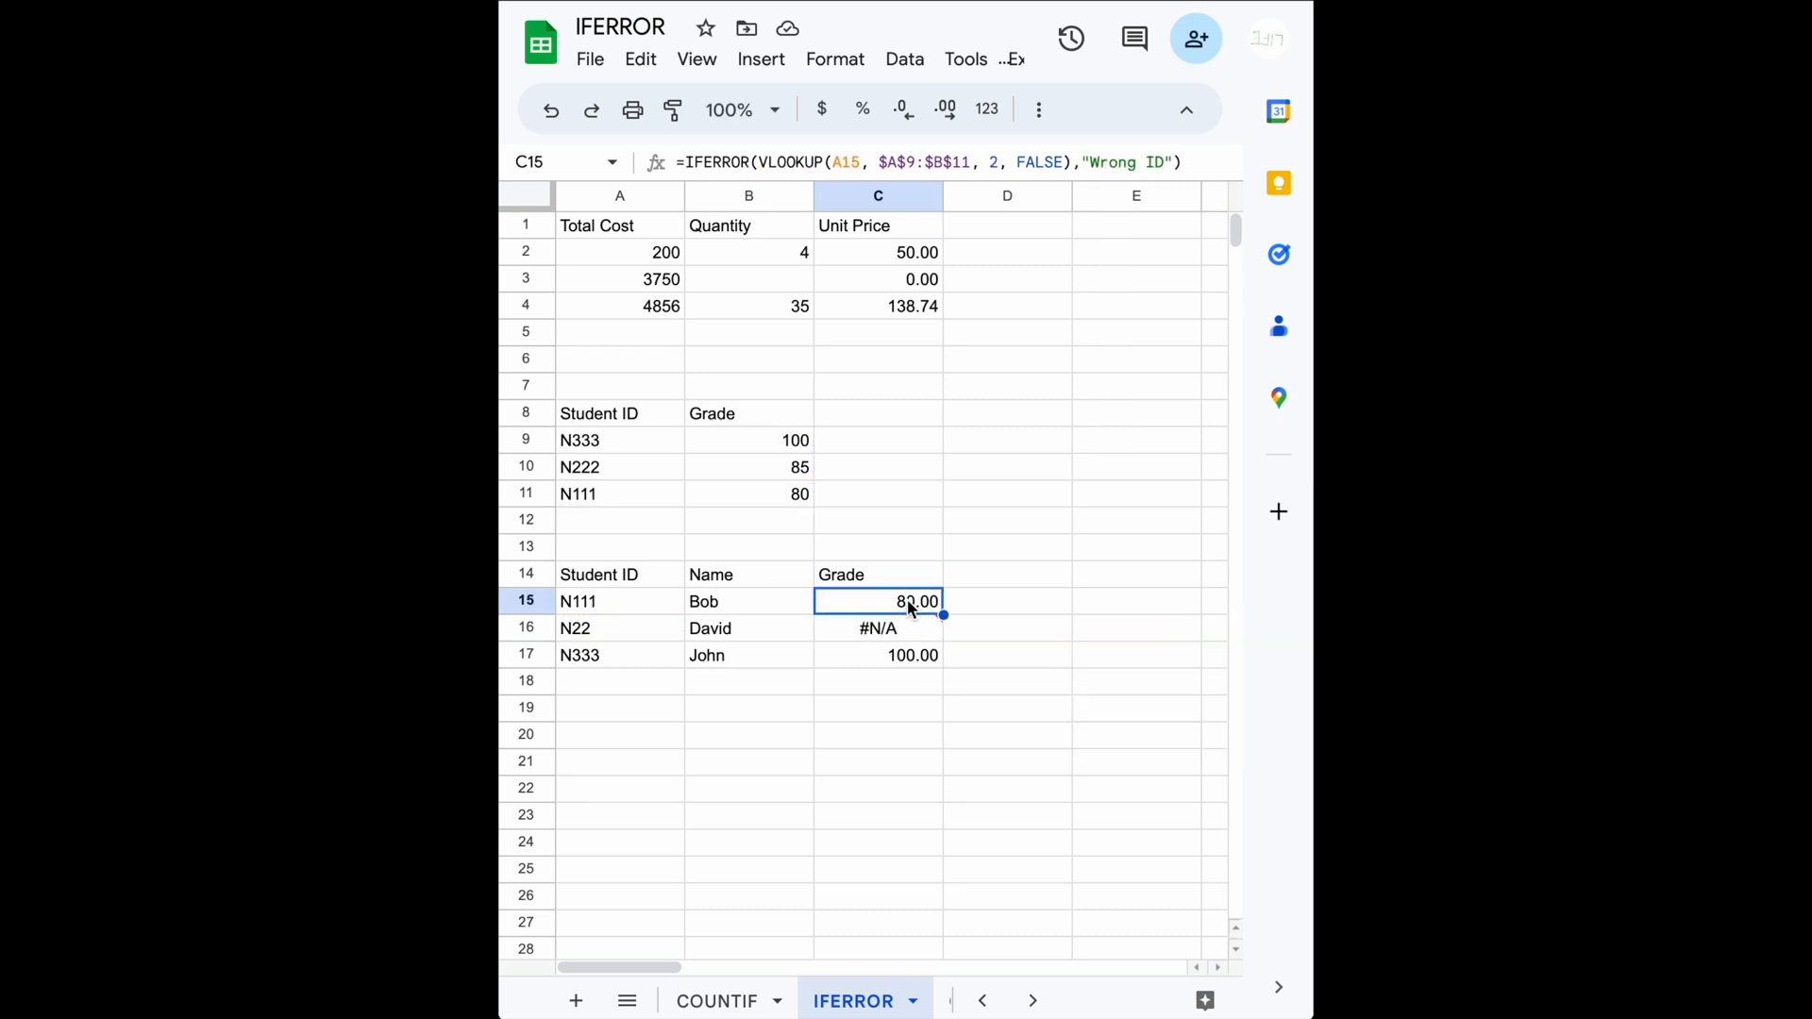
pyautogui.moveTo(941, 615); pyautogui.dragTo(943, 657)
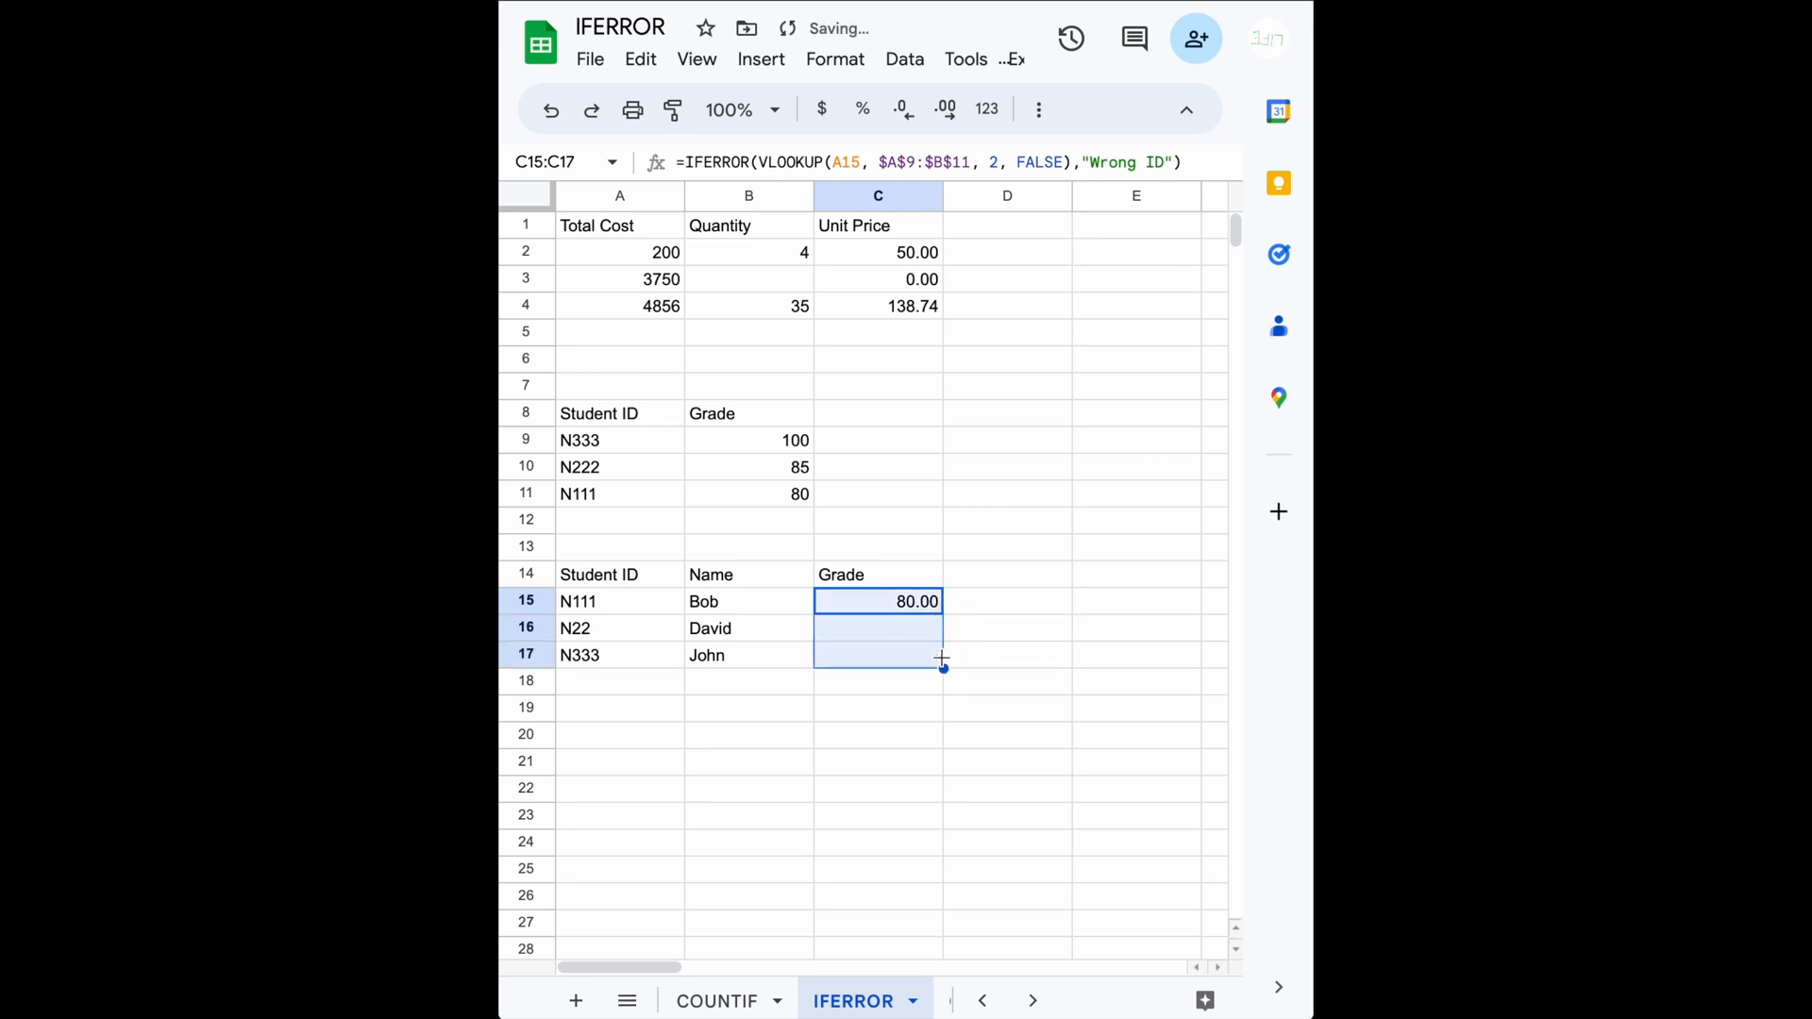
# Step: Examine the filled formulas in C16 and C17 alongside the student ID in A17
pyautogui.click(897, 630)
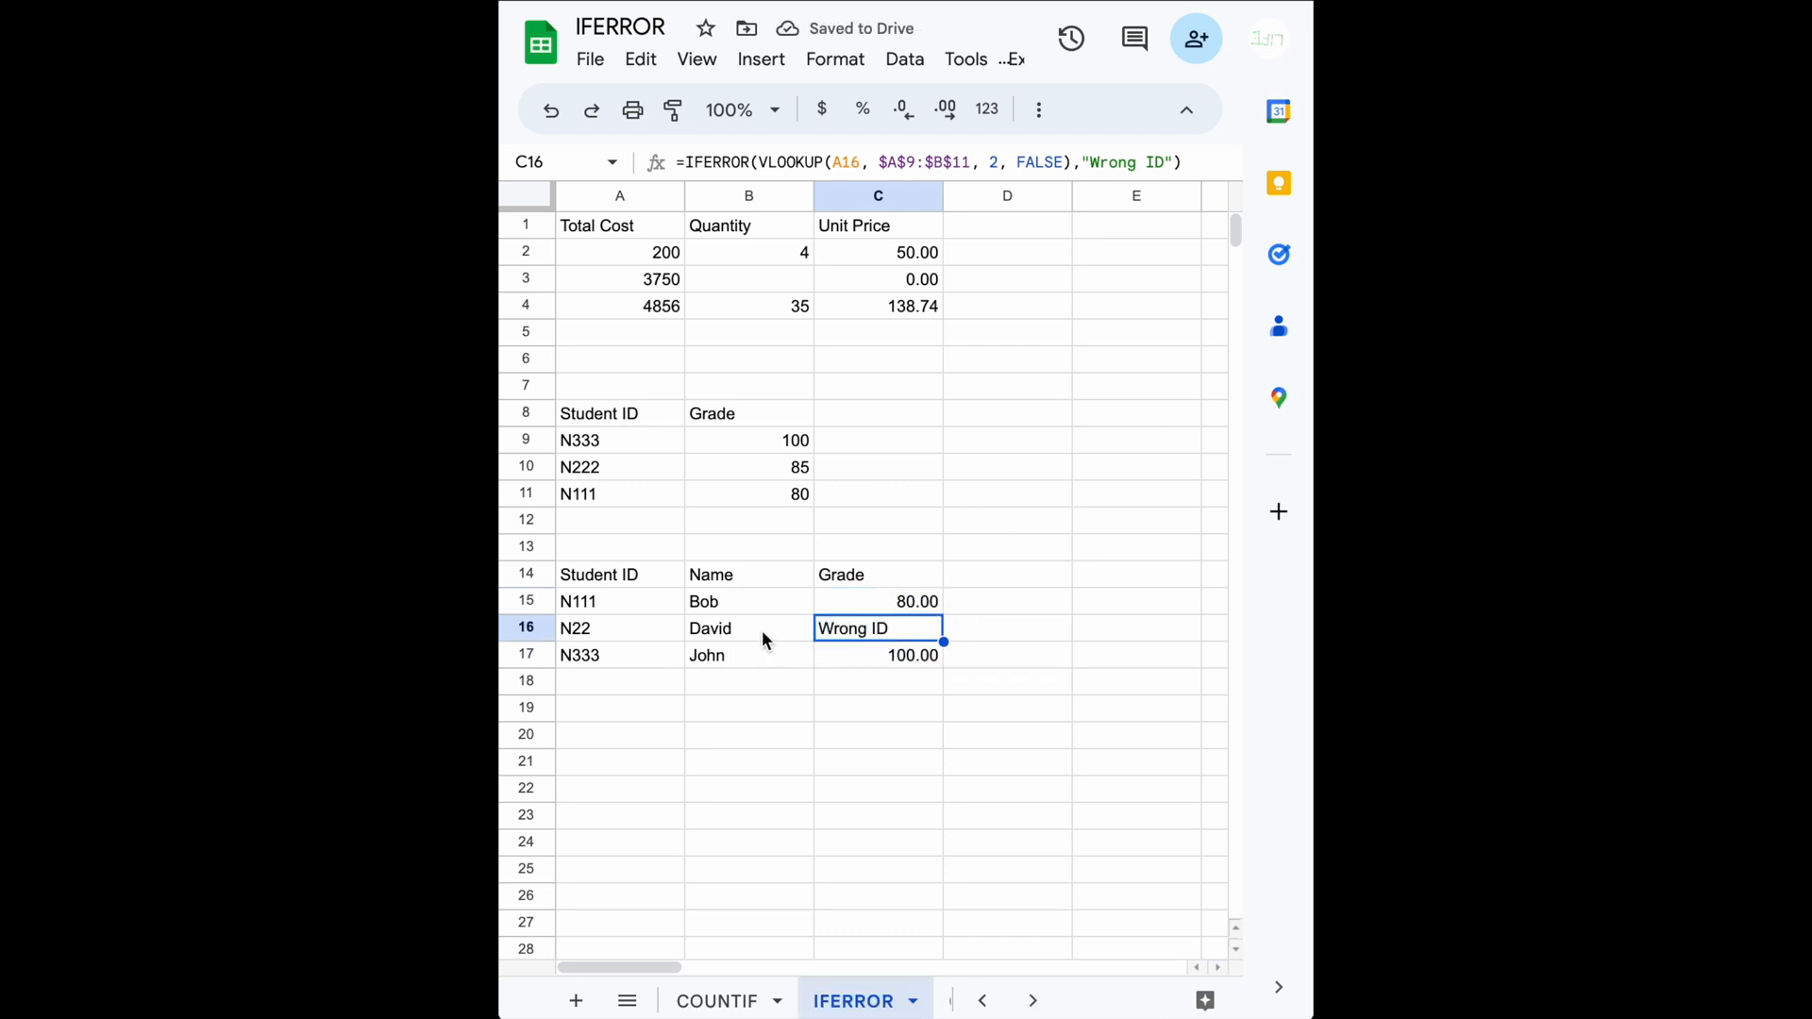
pyautogui.click(604, 659)
pyautogui.click(883, 653)
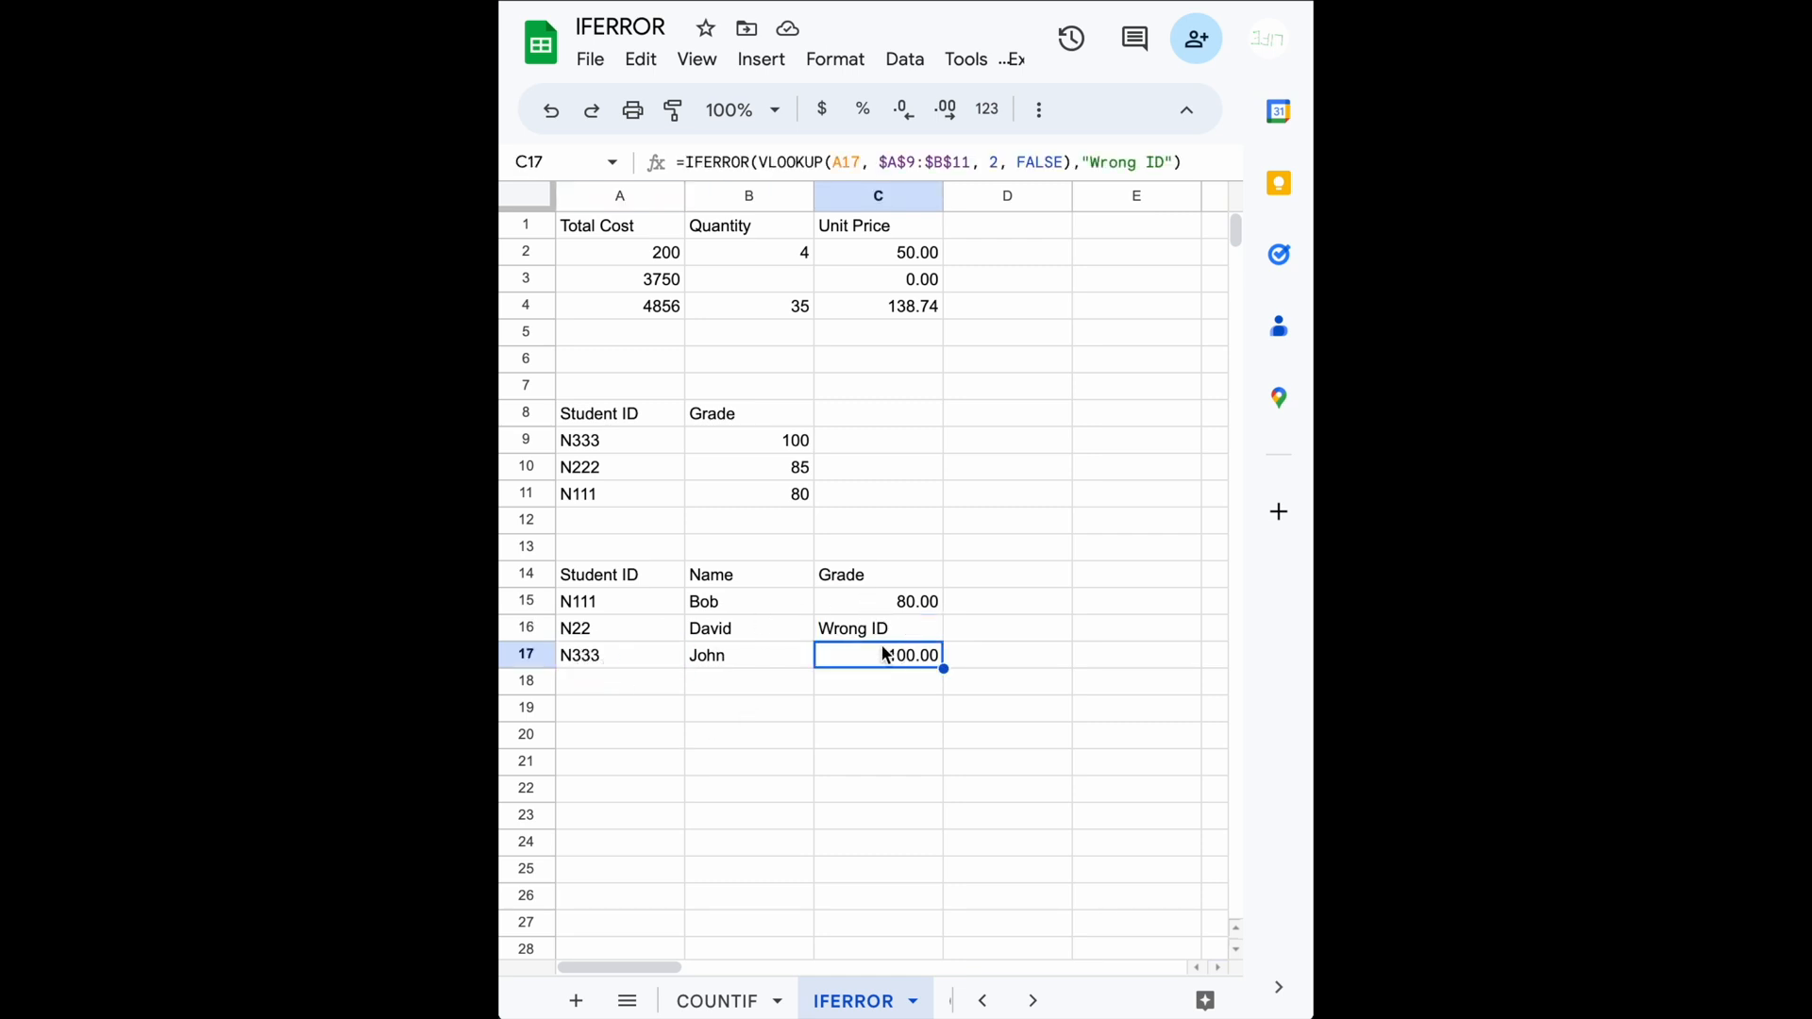
# Step: Remove the last two digits from the student ID in A17
pyautogui.click(602, 653)
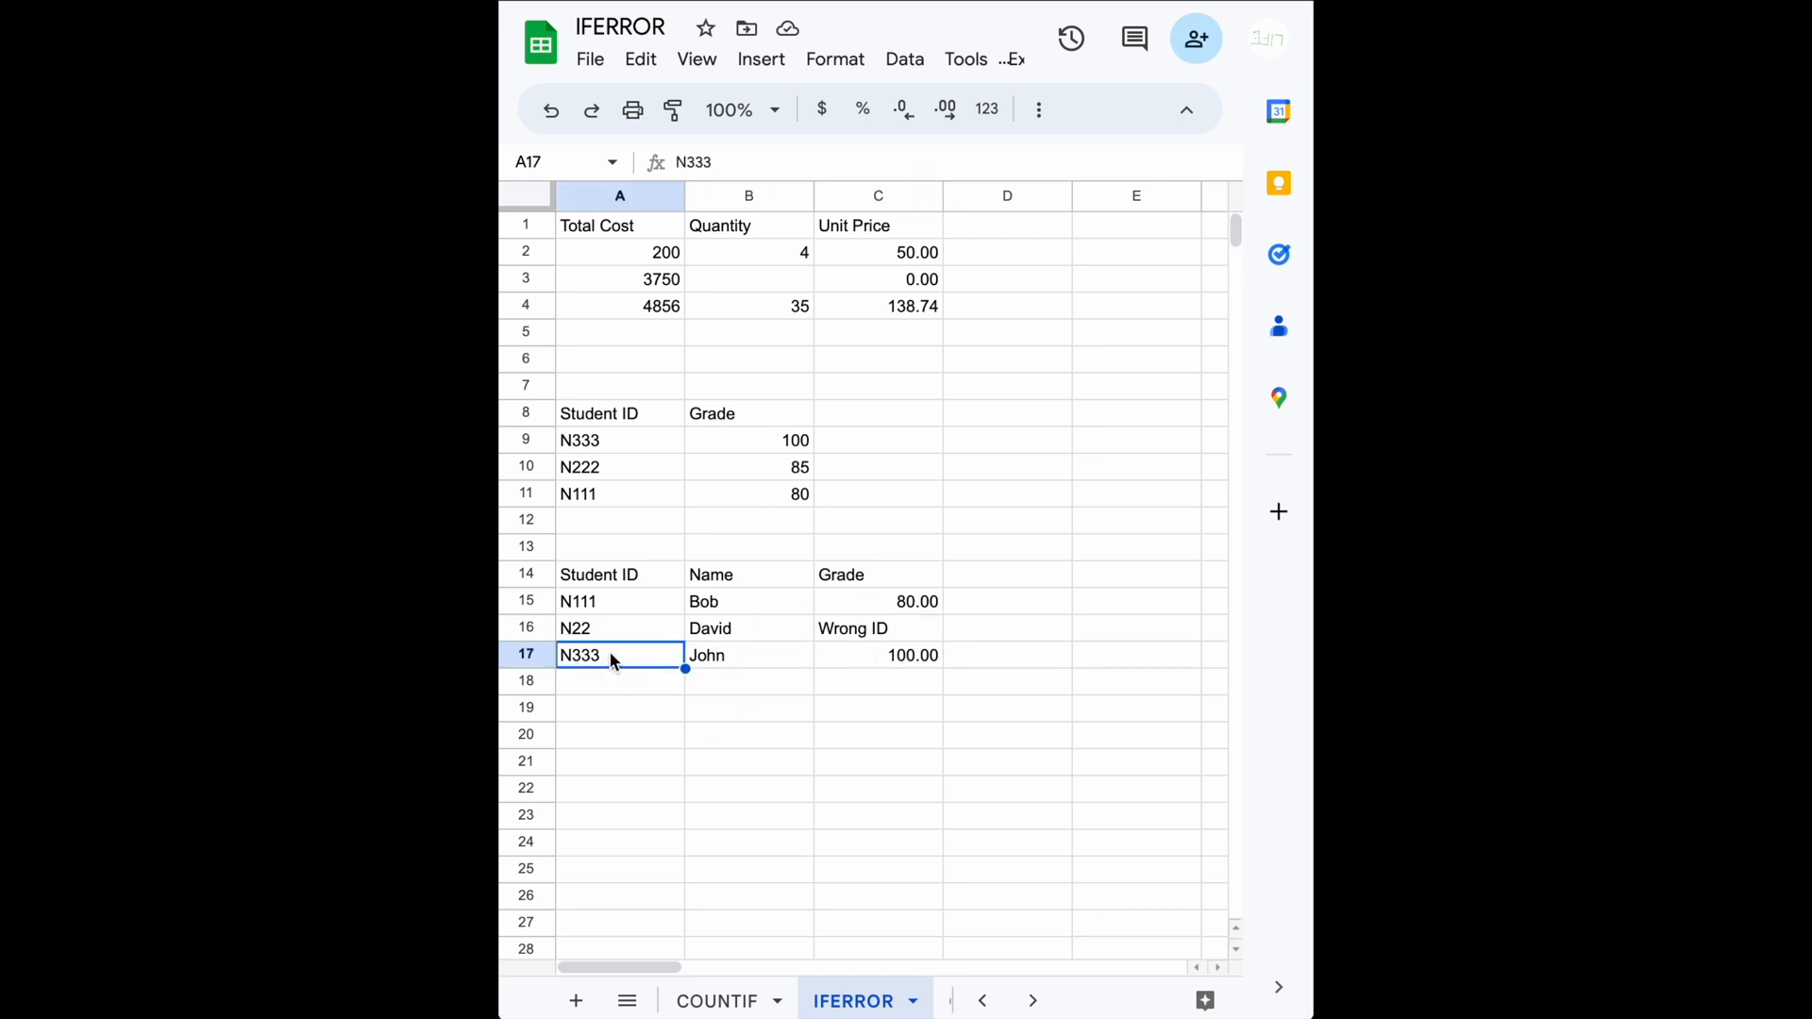
pyautogui.doubleClick(611, 655)
pyautogui.press('BackSpace')
pyautogui.press('BackSpace')
pyautogui.press('Return')
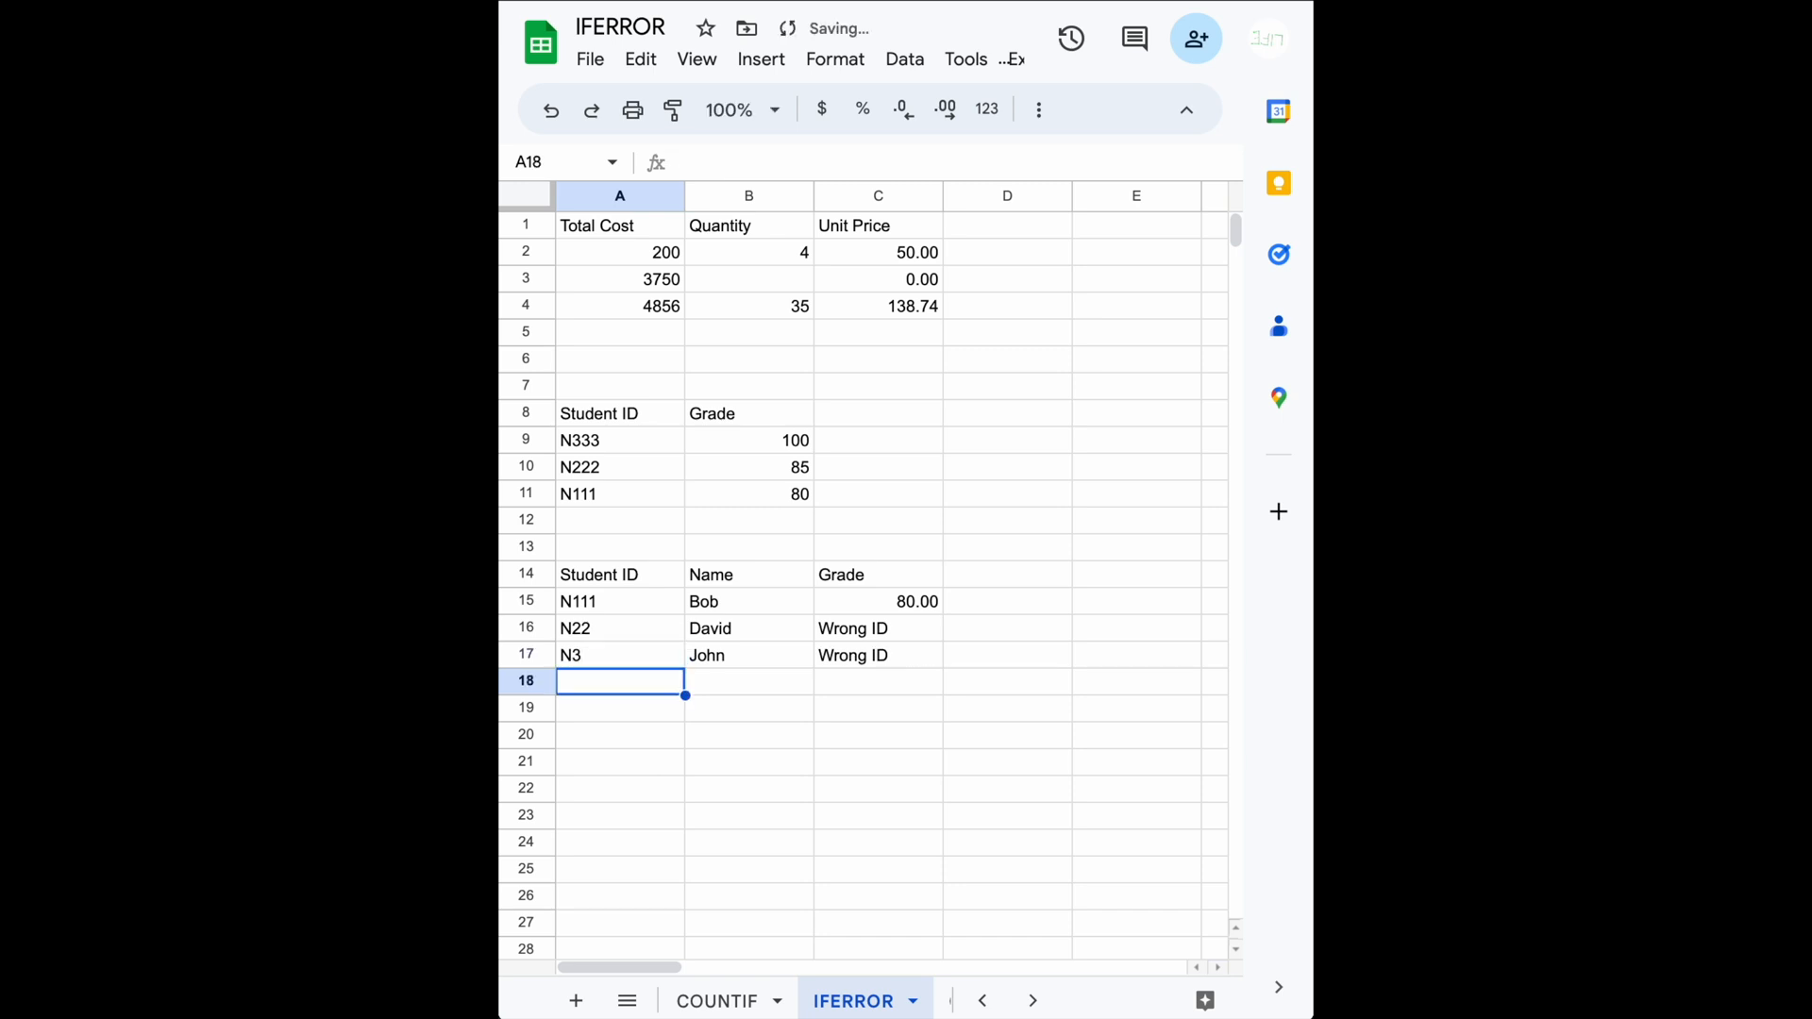
# Step: Restore the missing last digit of the student ID in A16 so that it matches the ID in A10
pyautogui.press('Up')
pyautogui.press('Up')
pyautogui.press('Up')
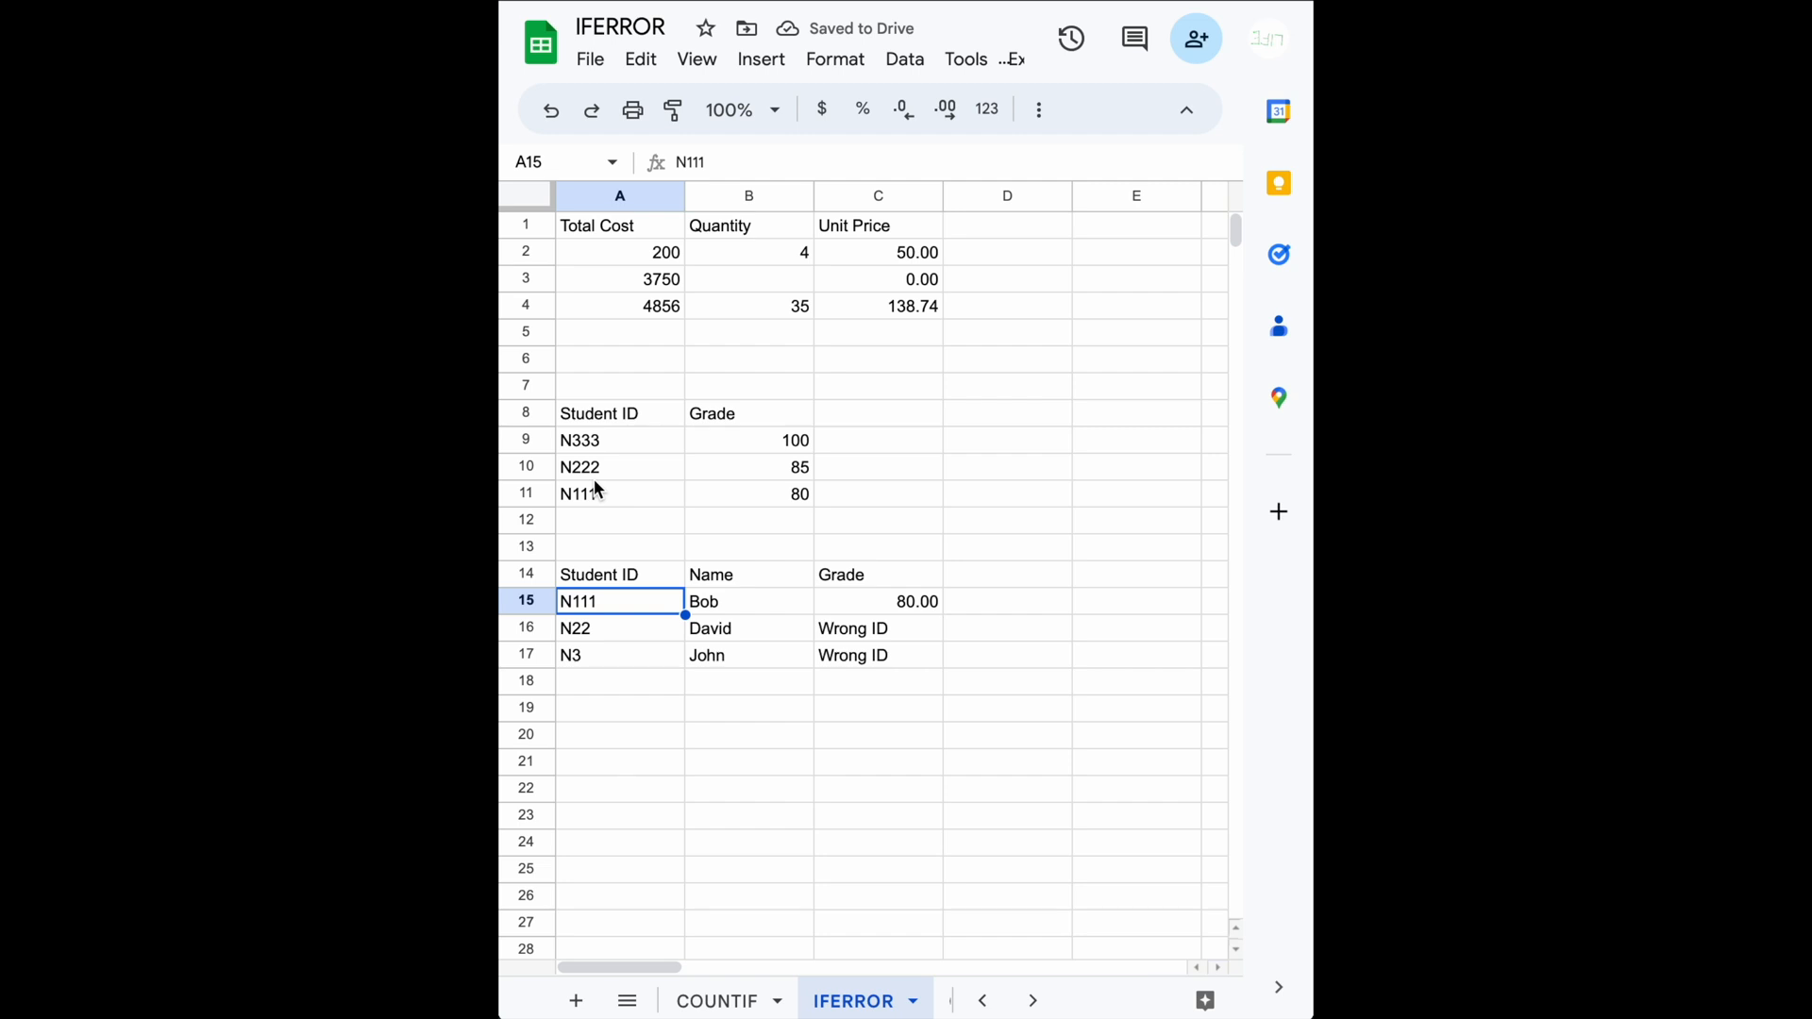
pyautogui.click(595, 632)
pyautogui.doubleClick(594, 632)
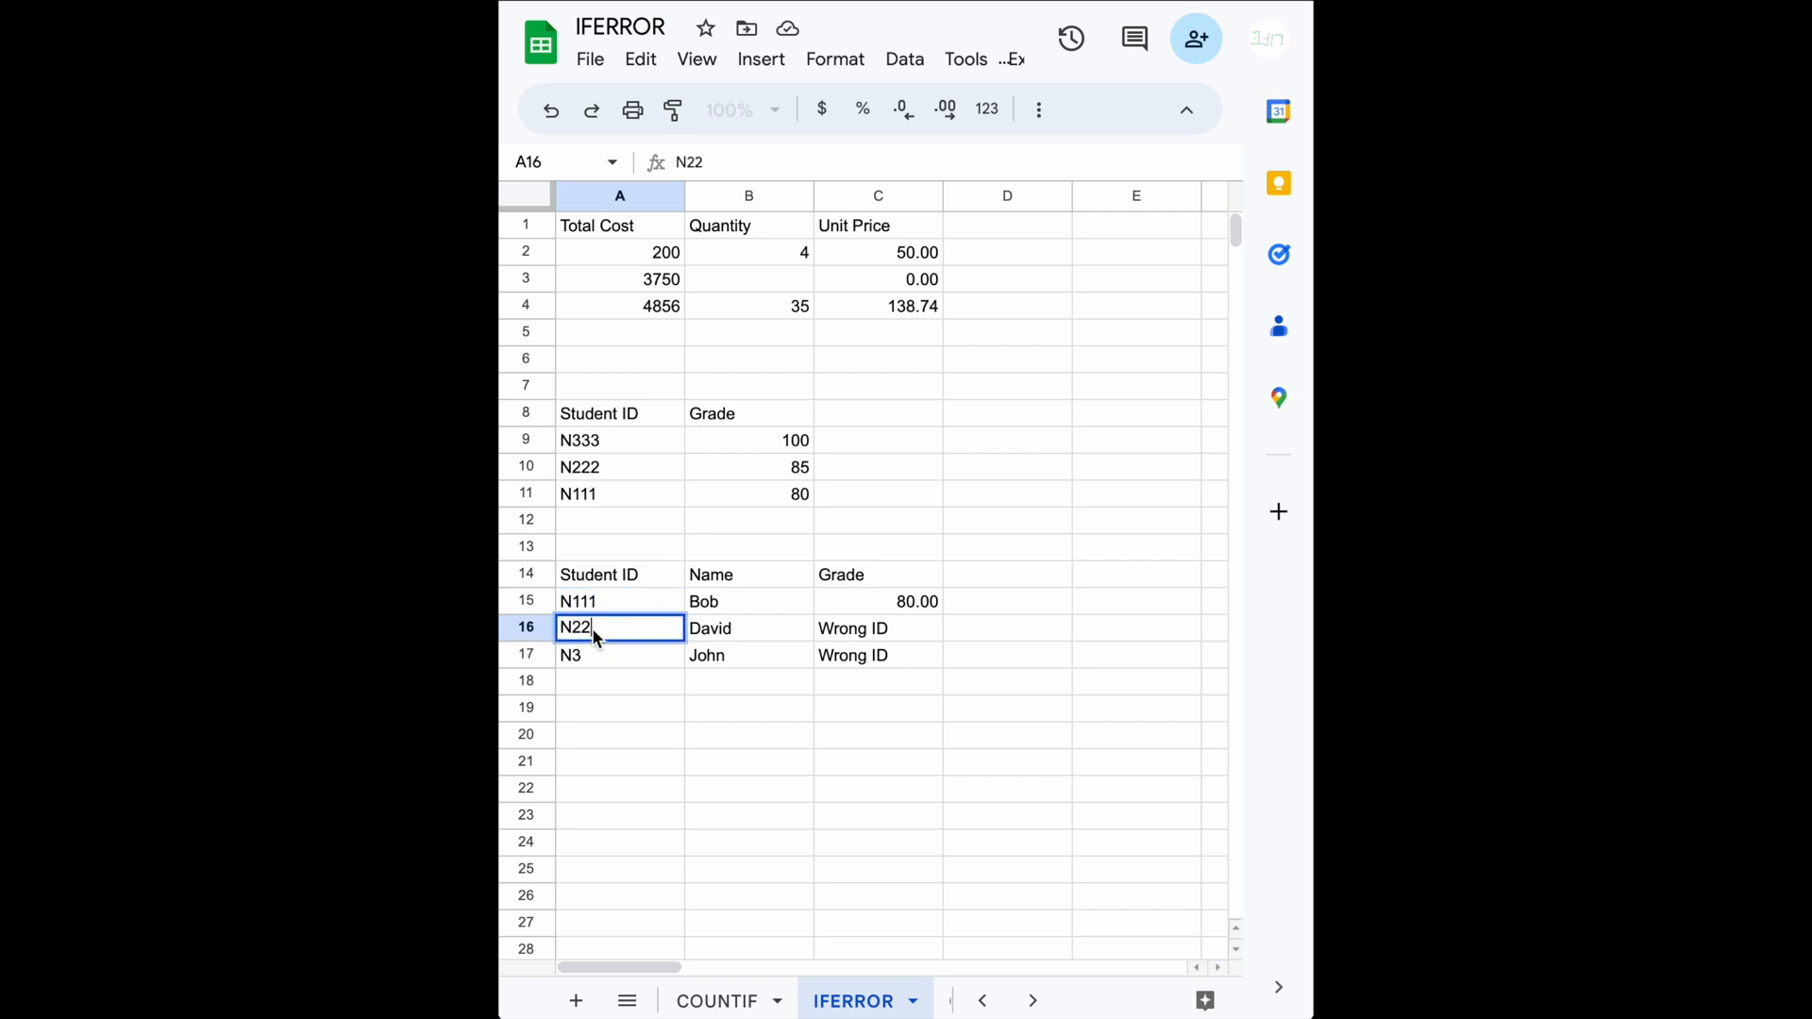
pyautogui.write('2')
pyautogui.press('Return')
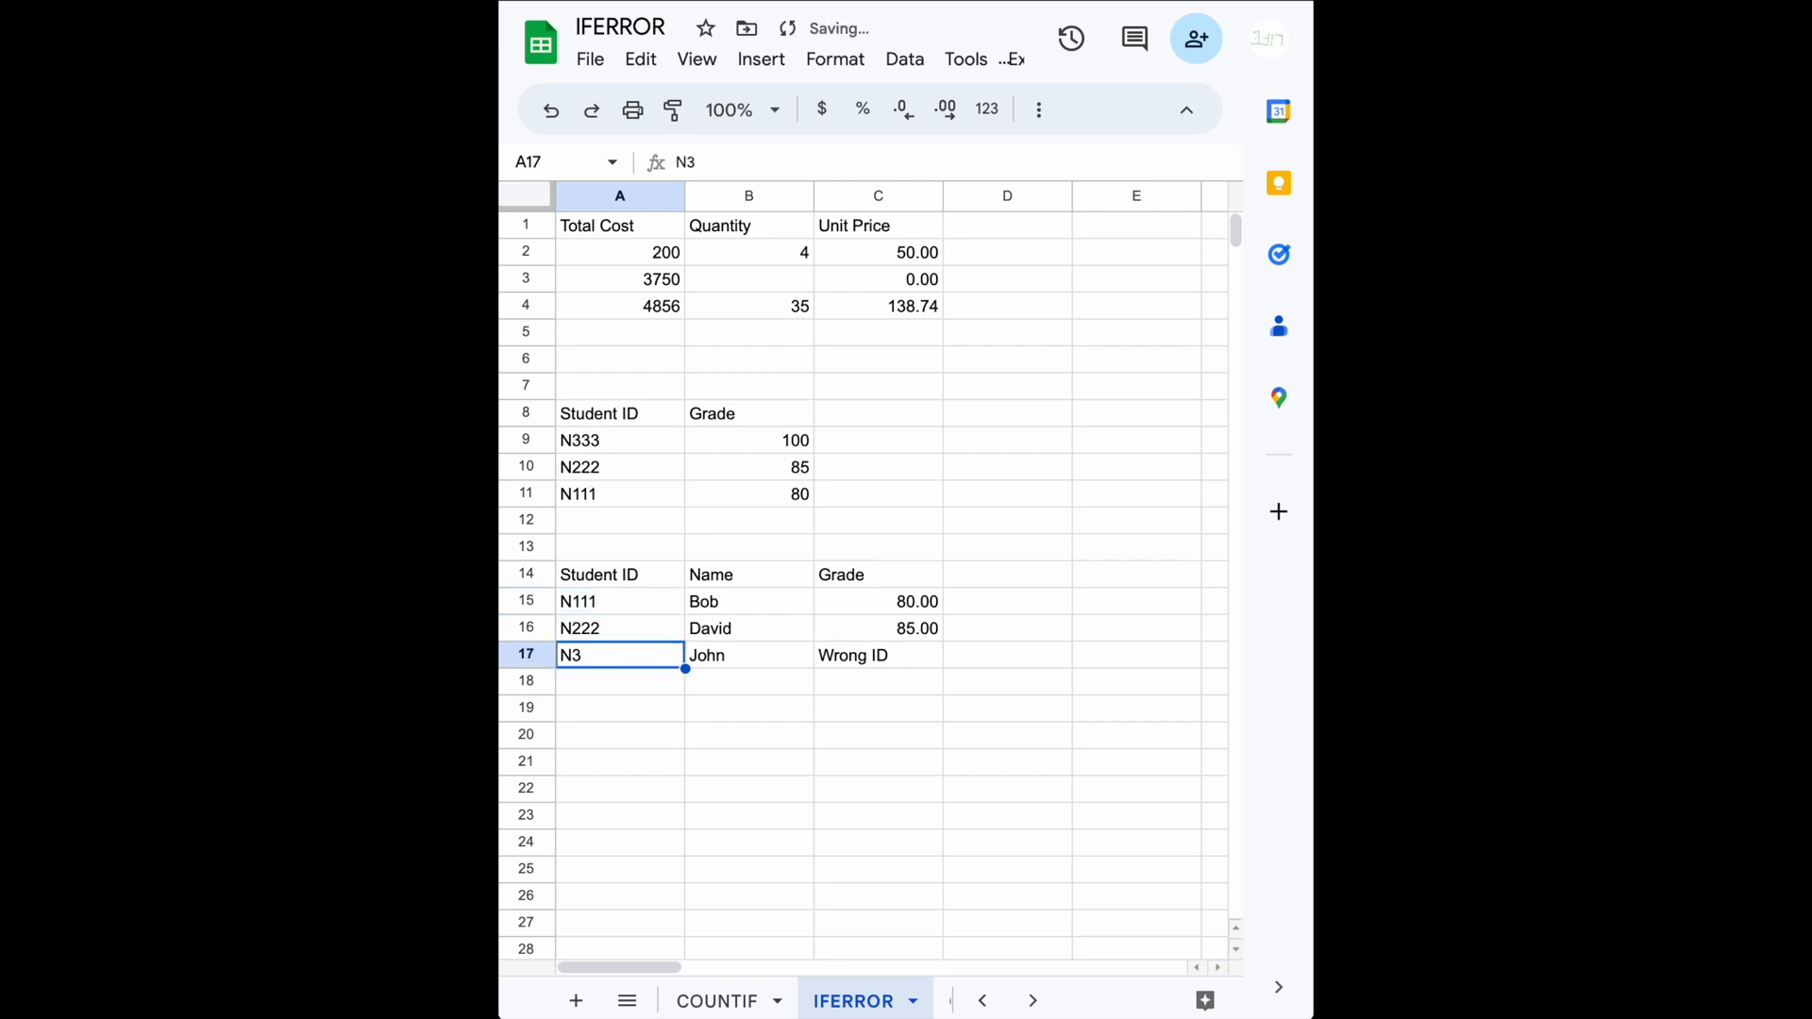
# Step: Restore the two missing digits of the student ID in A17 so that it matches the ID in A9
pyautogui.doubleClick(600, 659)
pyautogui.write('33')
pyautogui.press('Return')
pyautogui.press('Up')
pyautogui.press('Up')
pyautogui.press('Up')
pyautogui.press('Up')
pyautogui.press('Down')
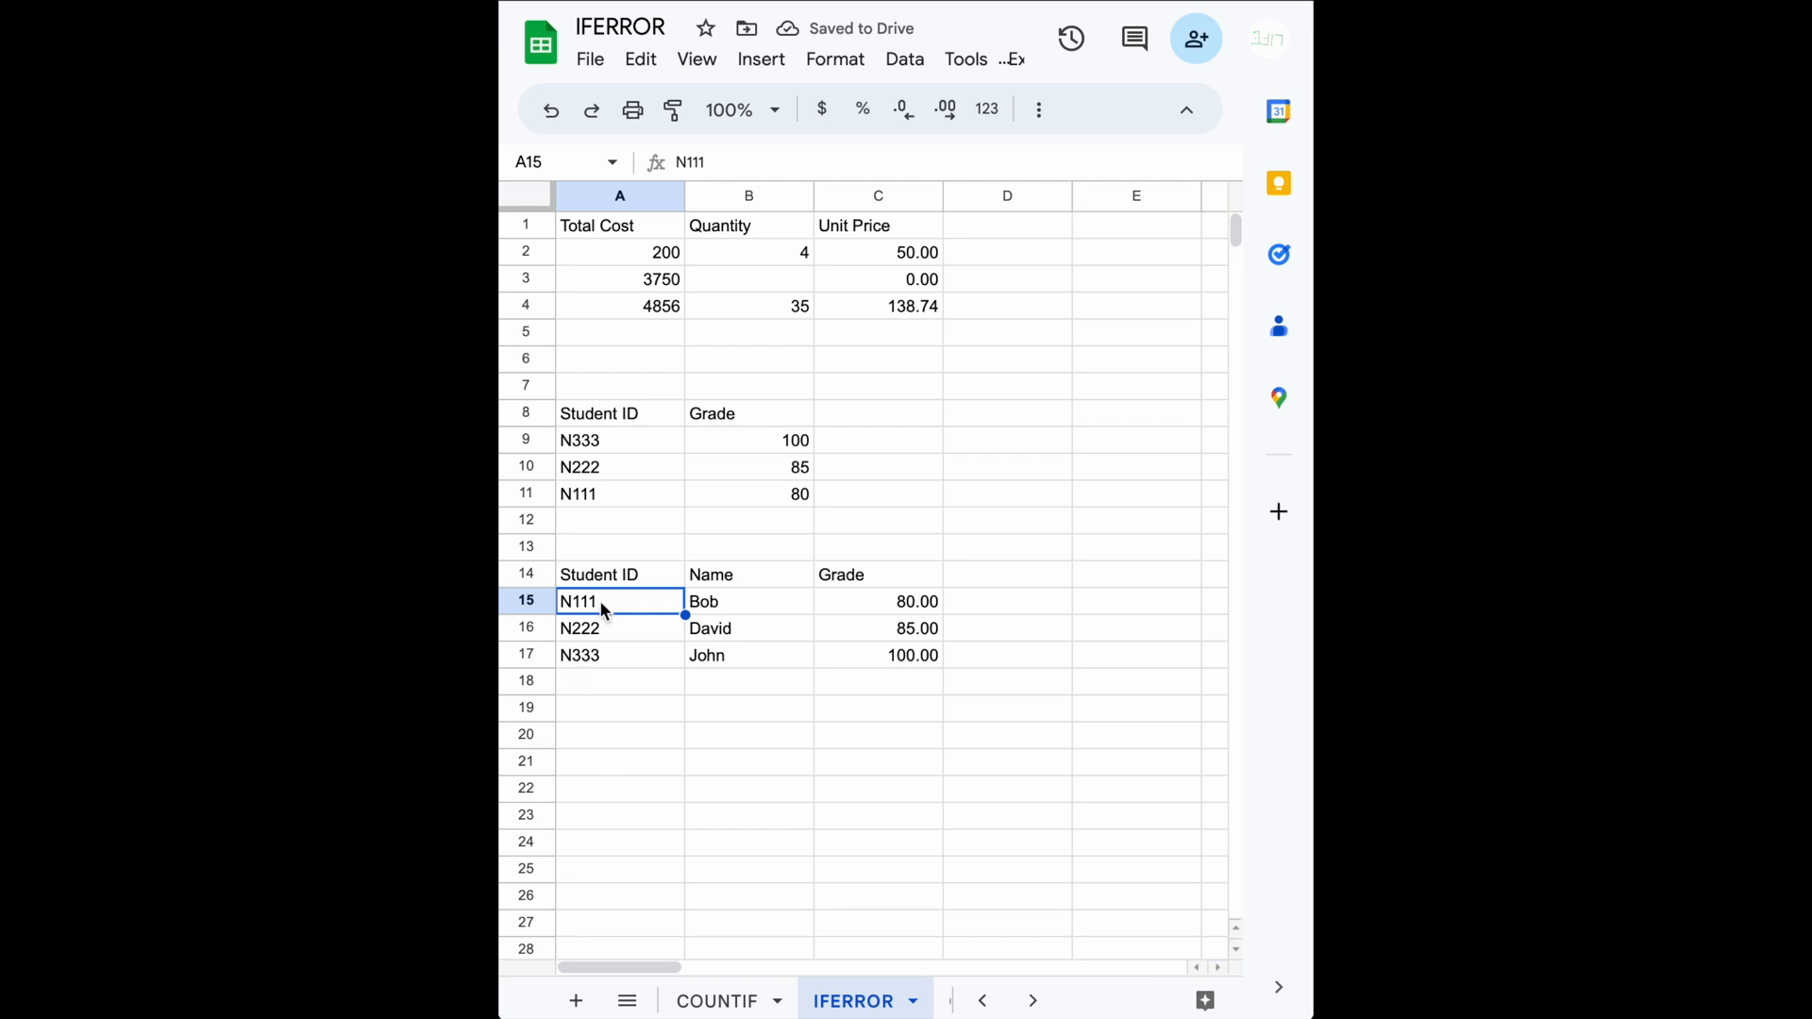
# Step: Cut the student ID from A16 and paste it over the one in A15
pyautogui.click(602, 634)
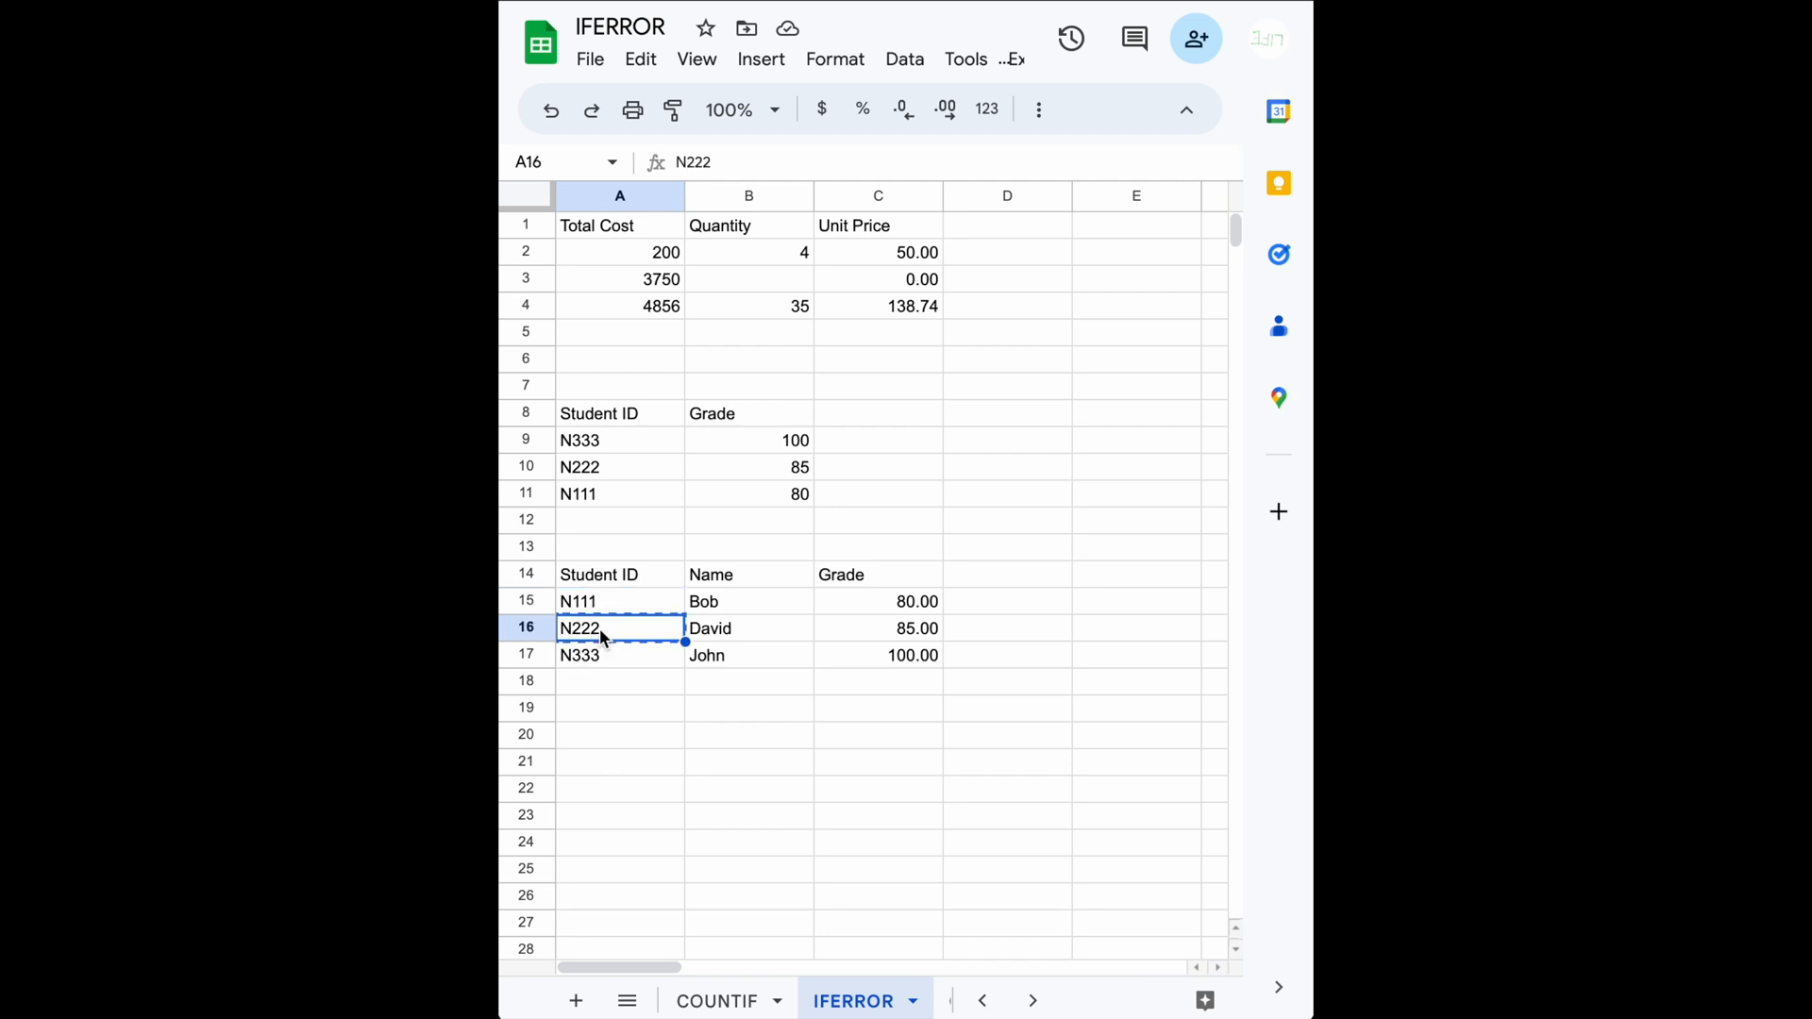
pyautogui.press('Up')
pyautogui.write('N222')
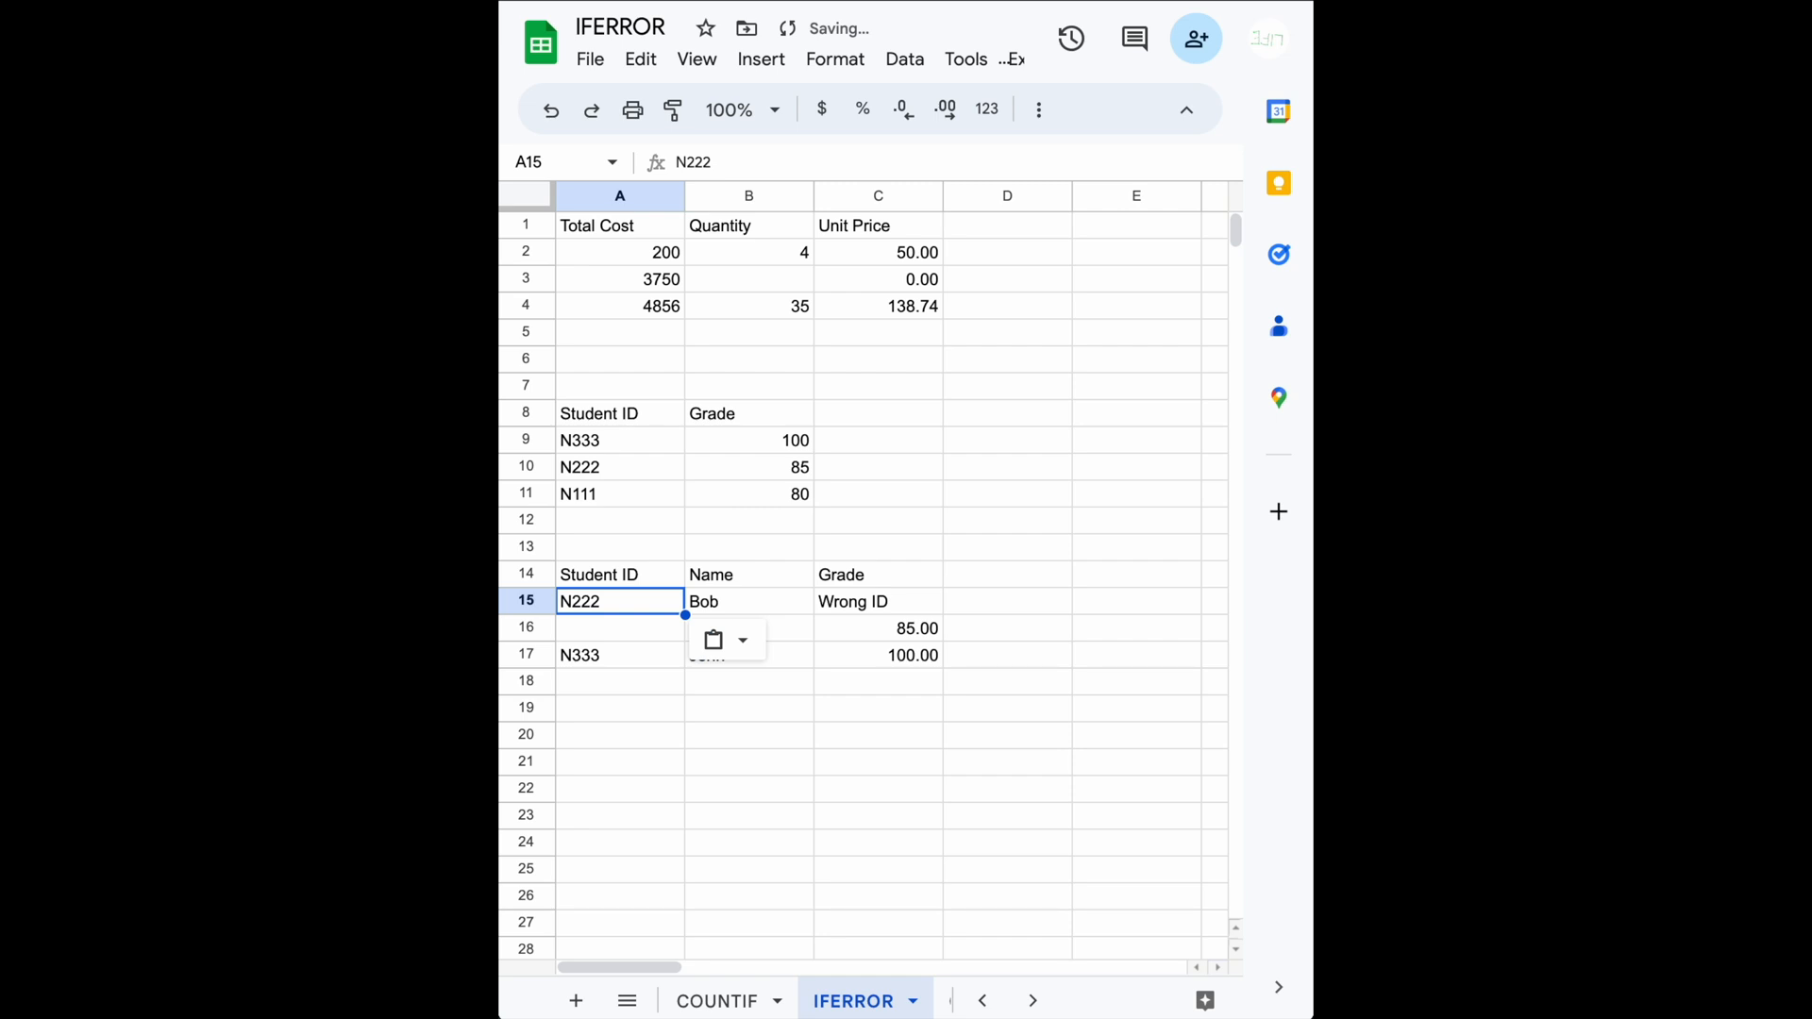
pyautogui.press('Down')
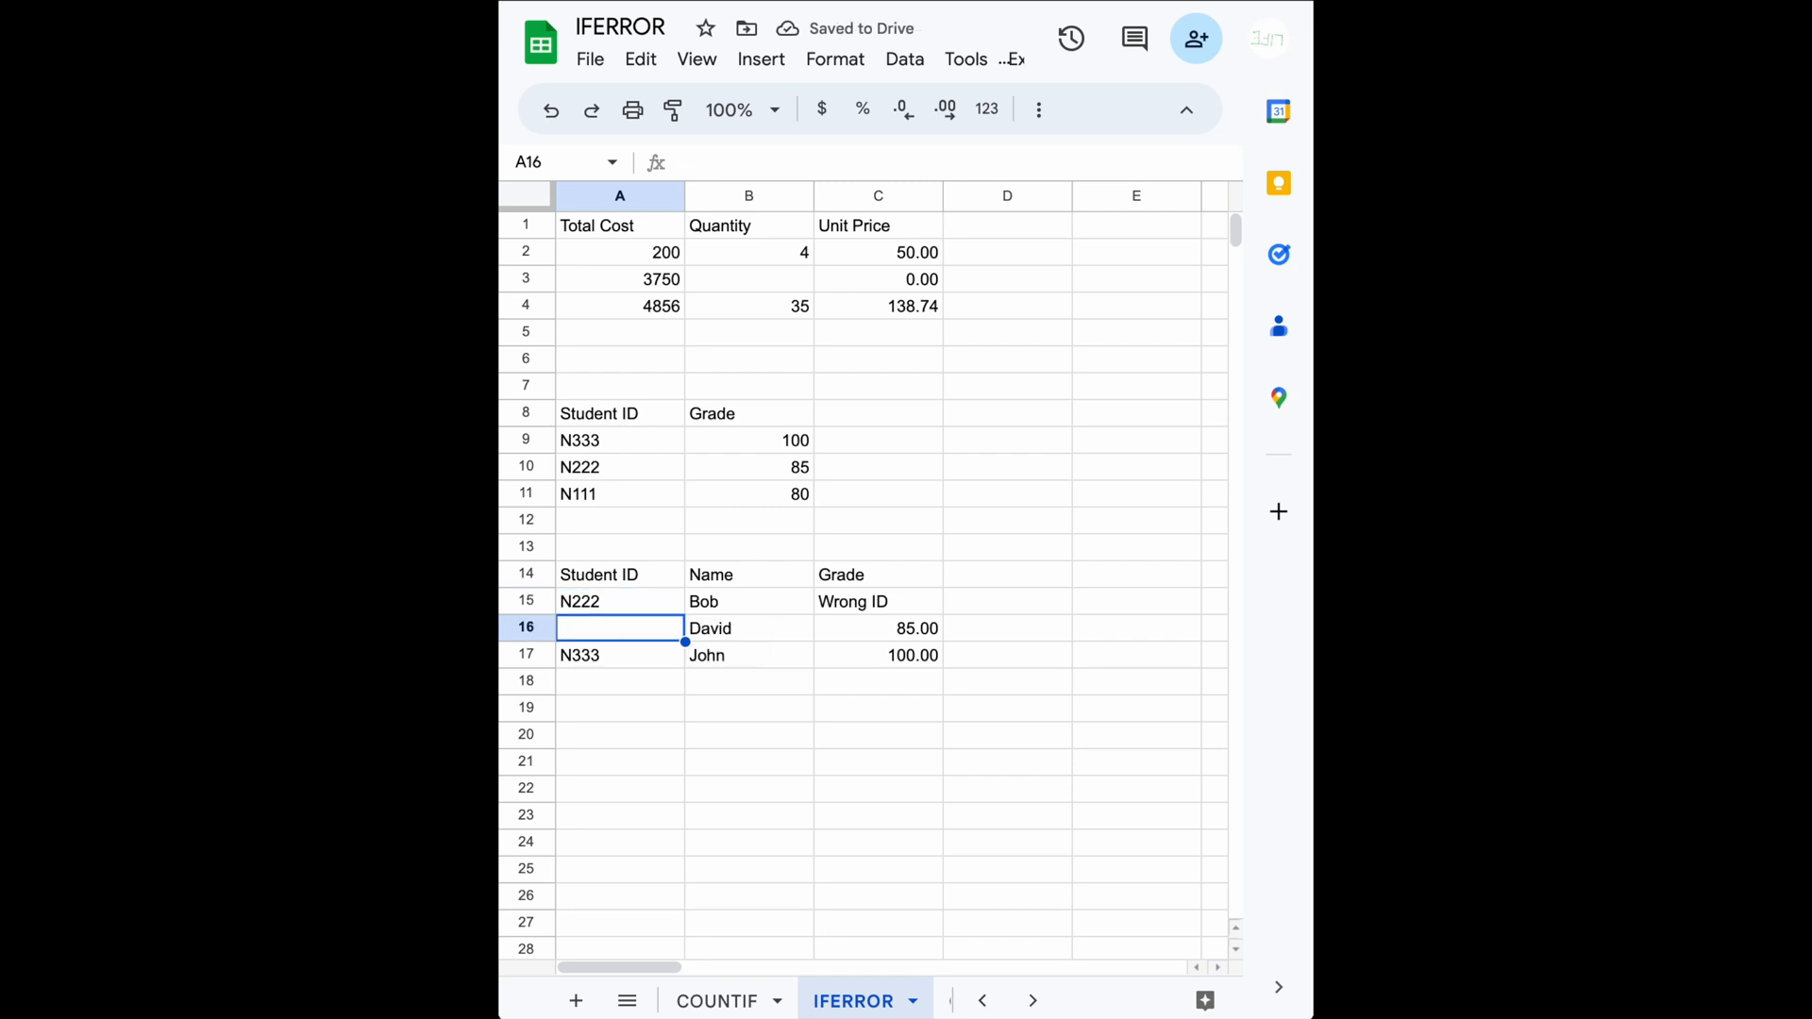
# Step: Replace the broken lookup reference in the C15 IFERROR/VLOOKUP formula with A15
pyautogui.click(868, 604)
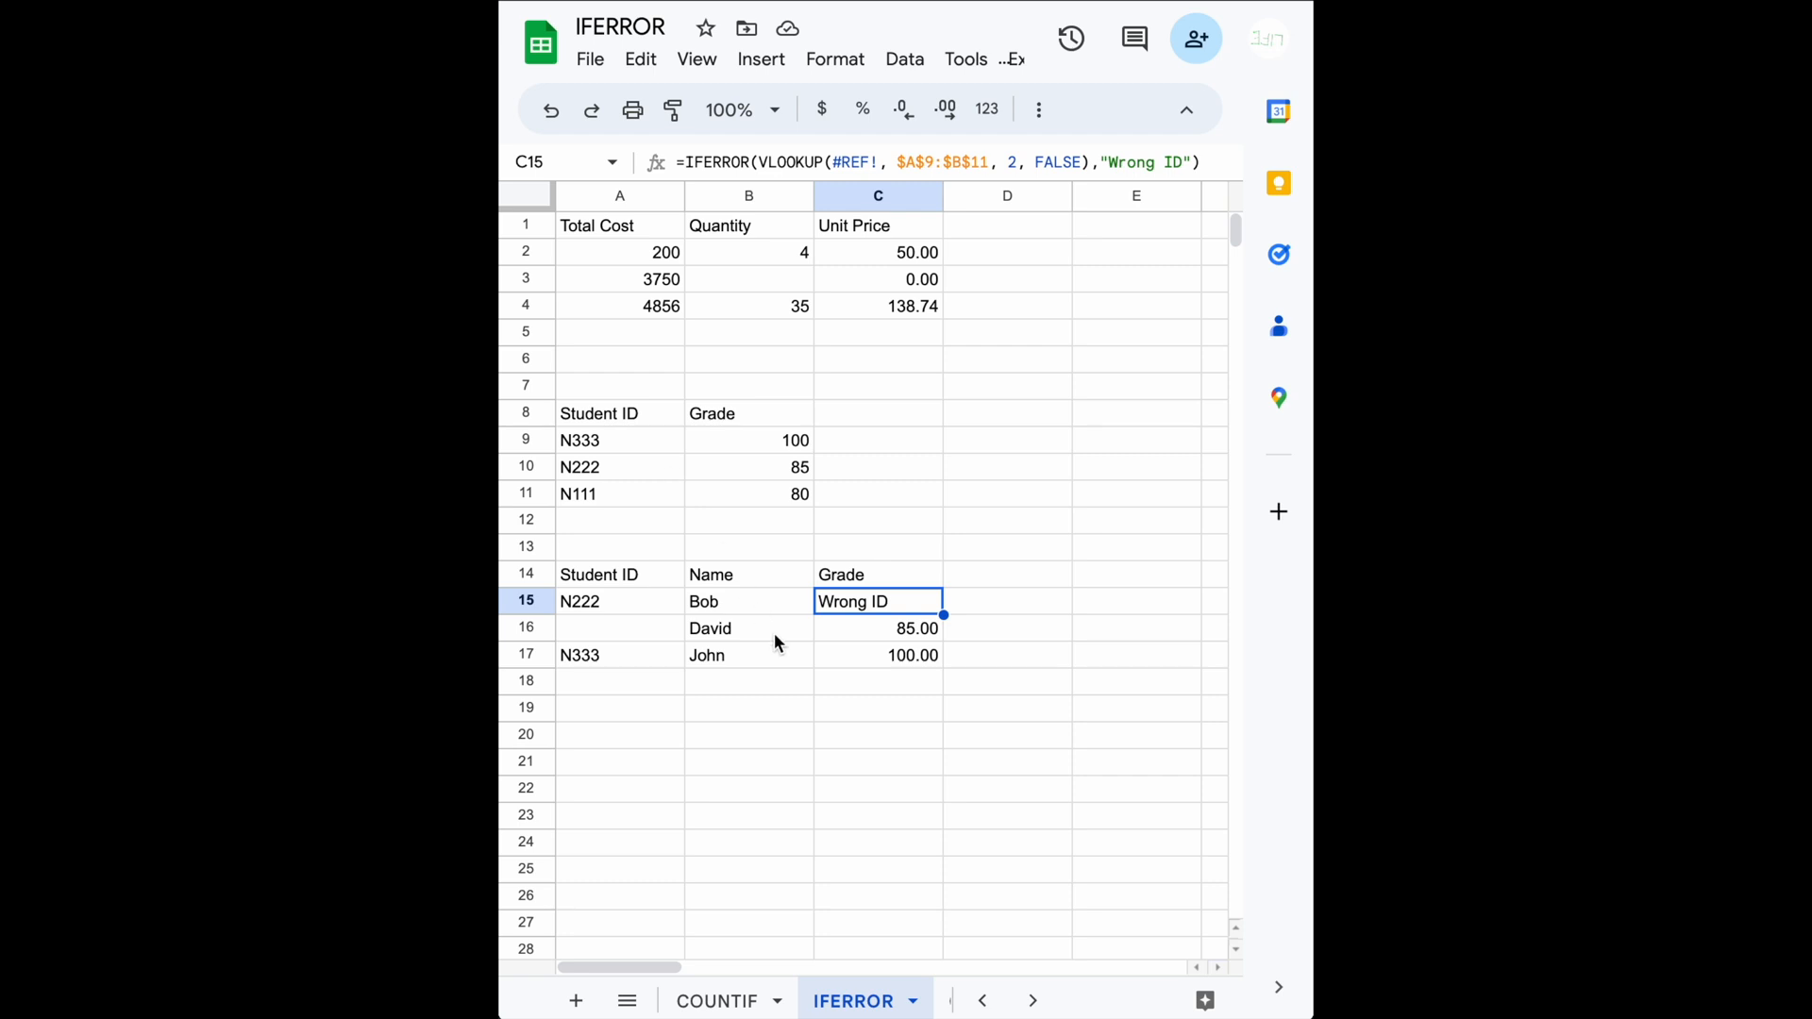
pyautogui.click(613, 627)
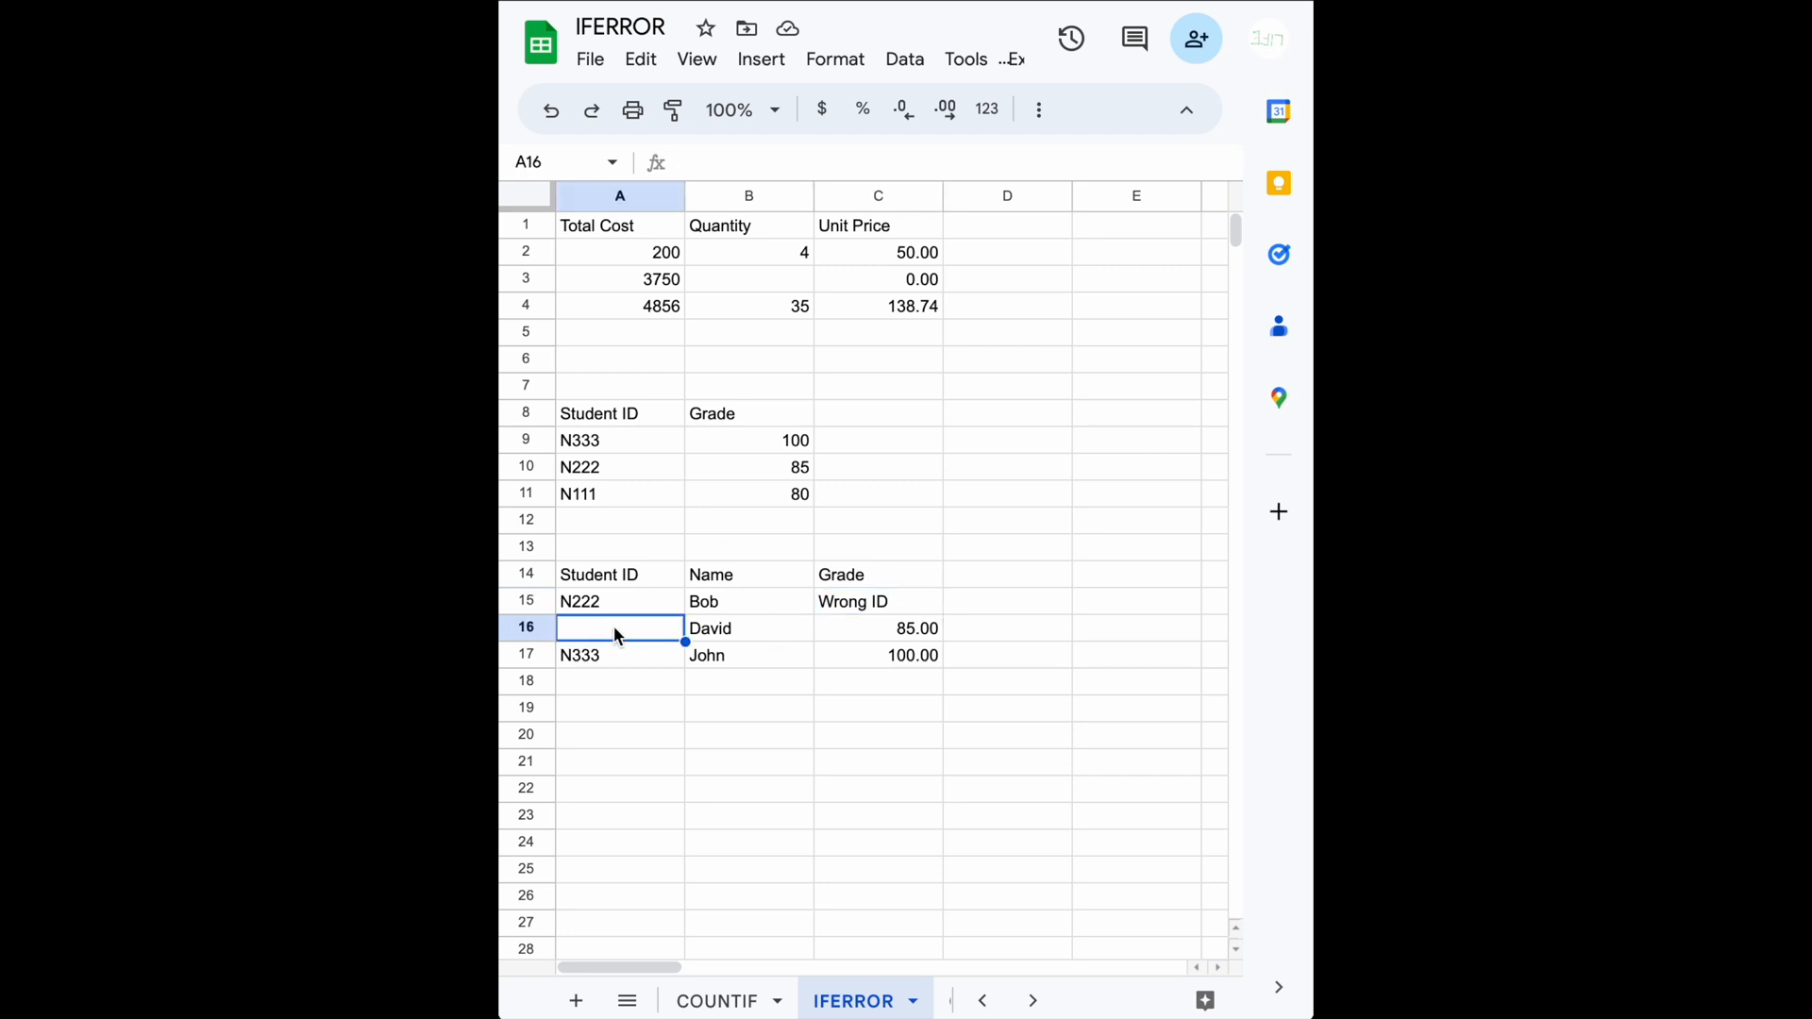
pyautogui.click(854, 606)
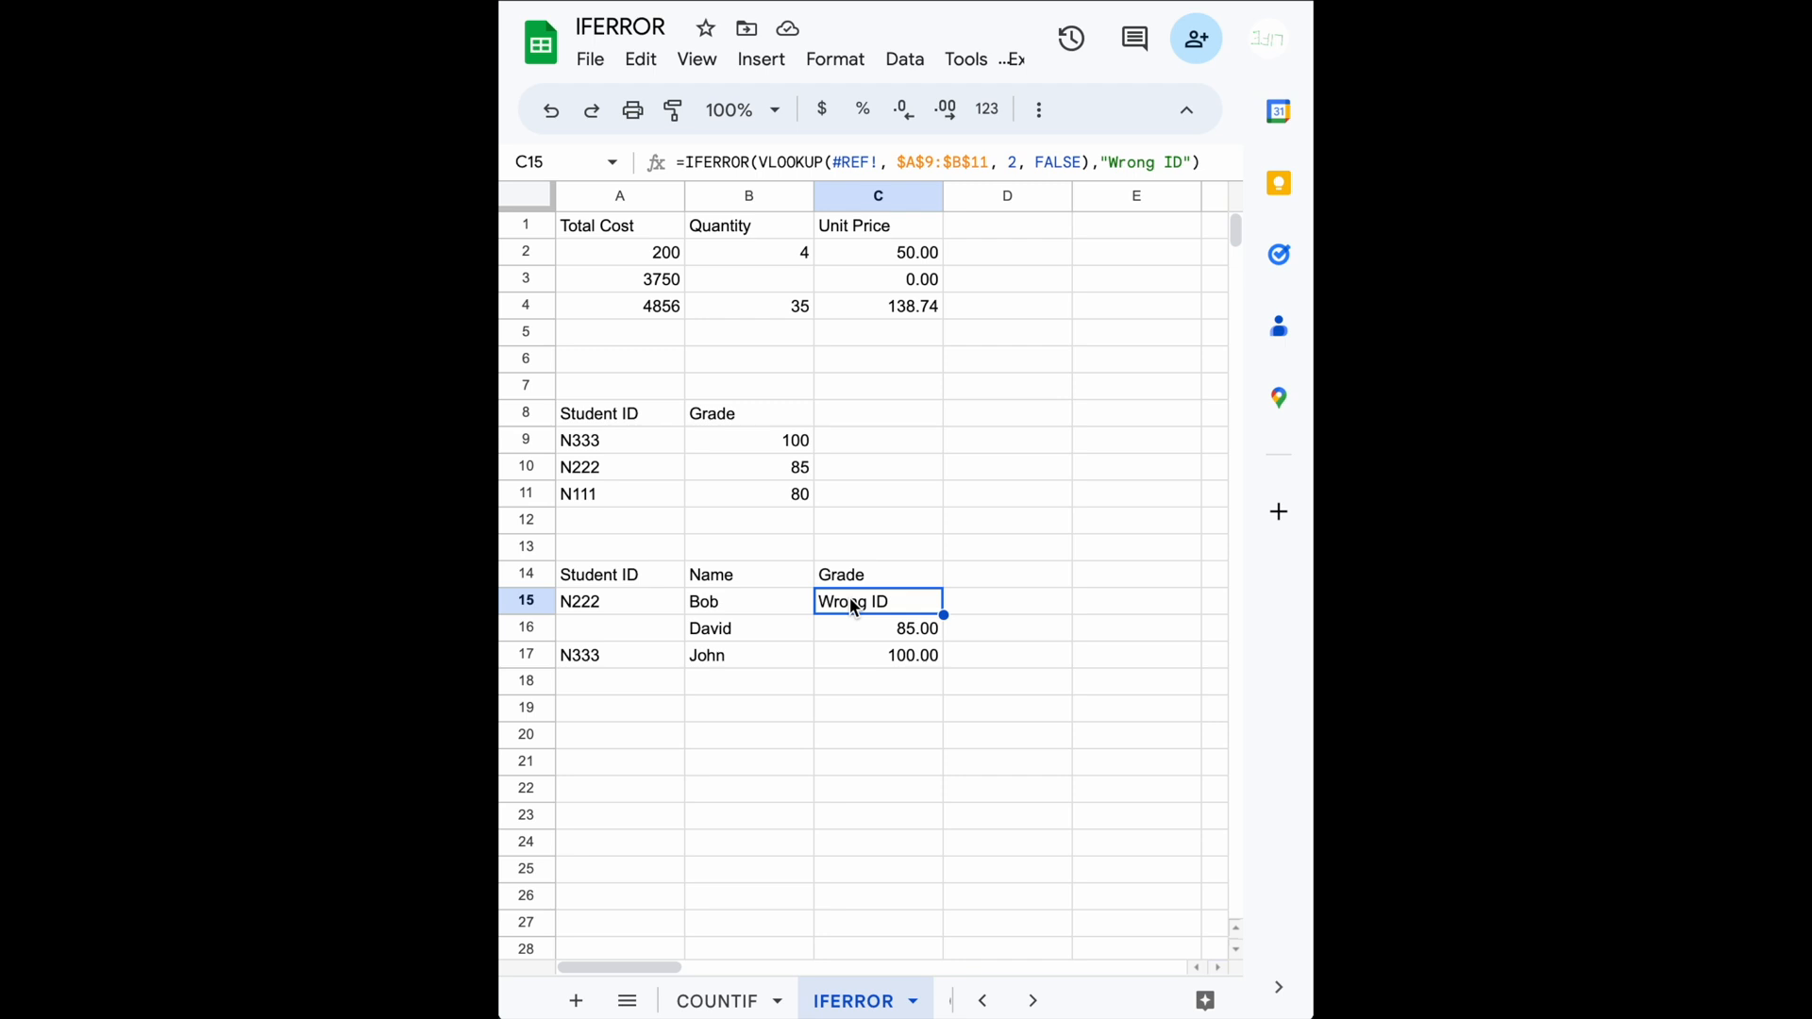
pyautogui.doubleClick(853, 599)
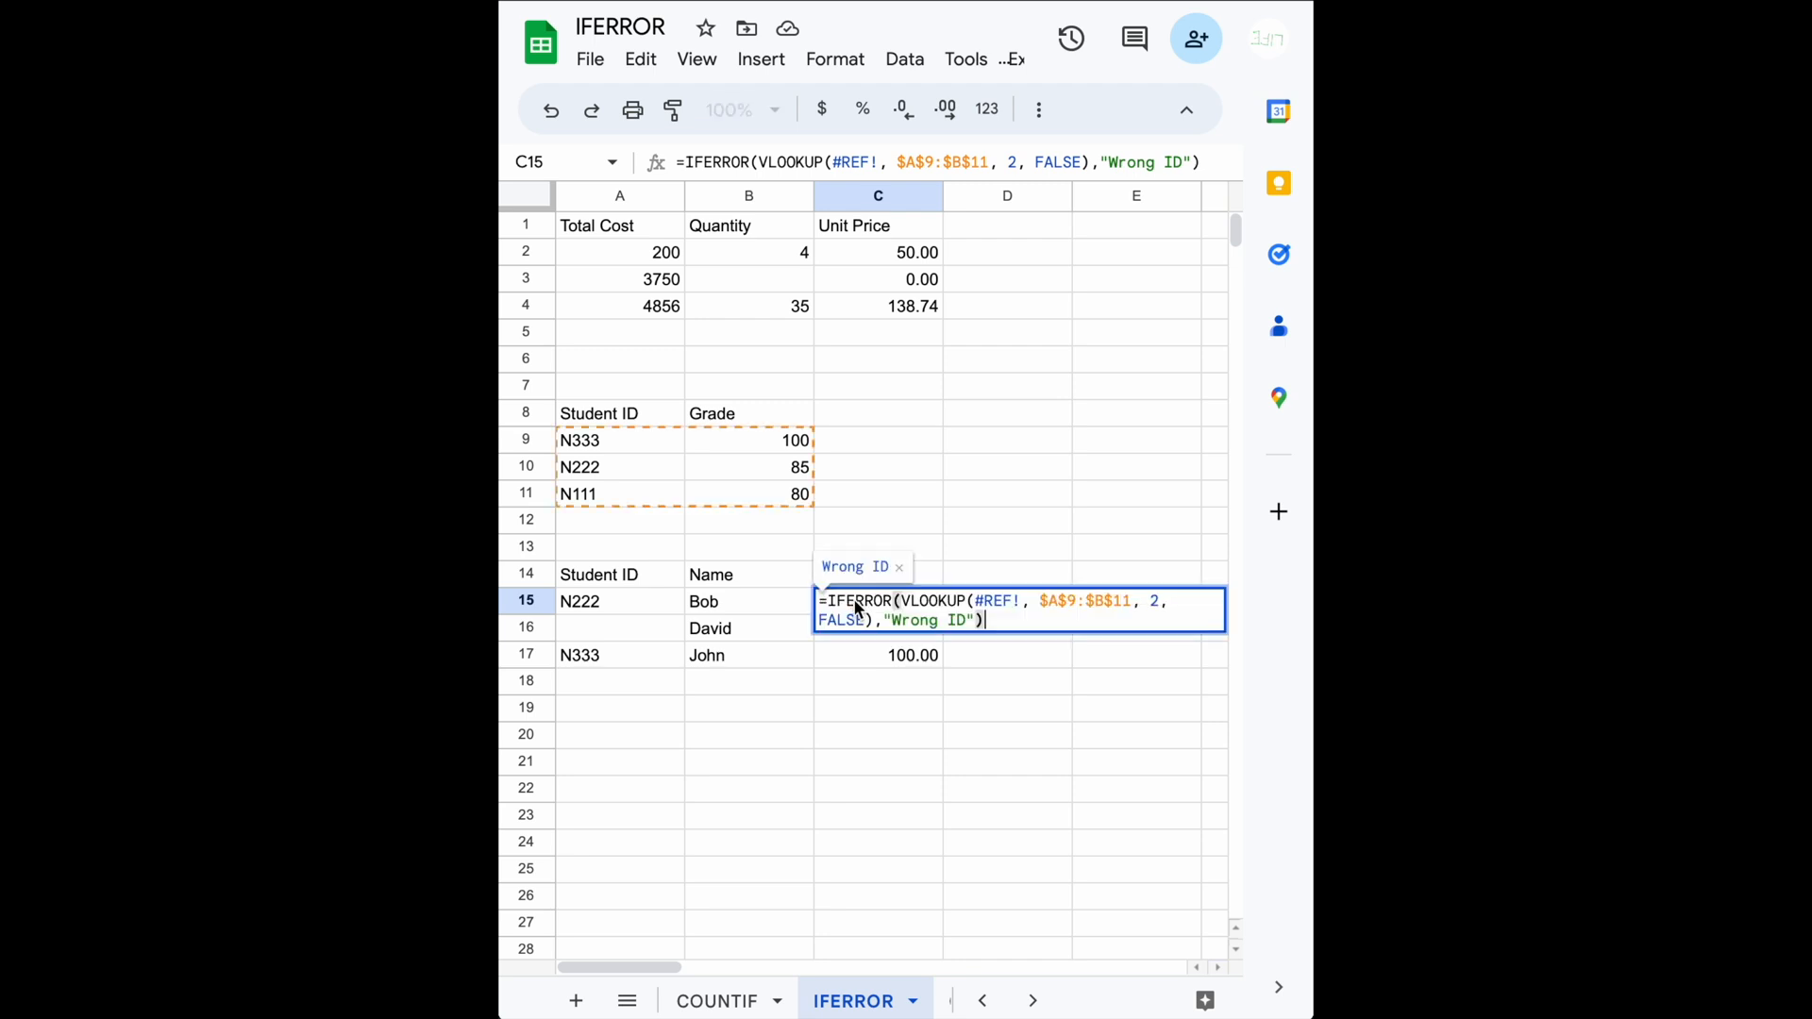
pyautogui.click(1024, 602)
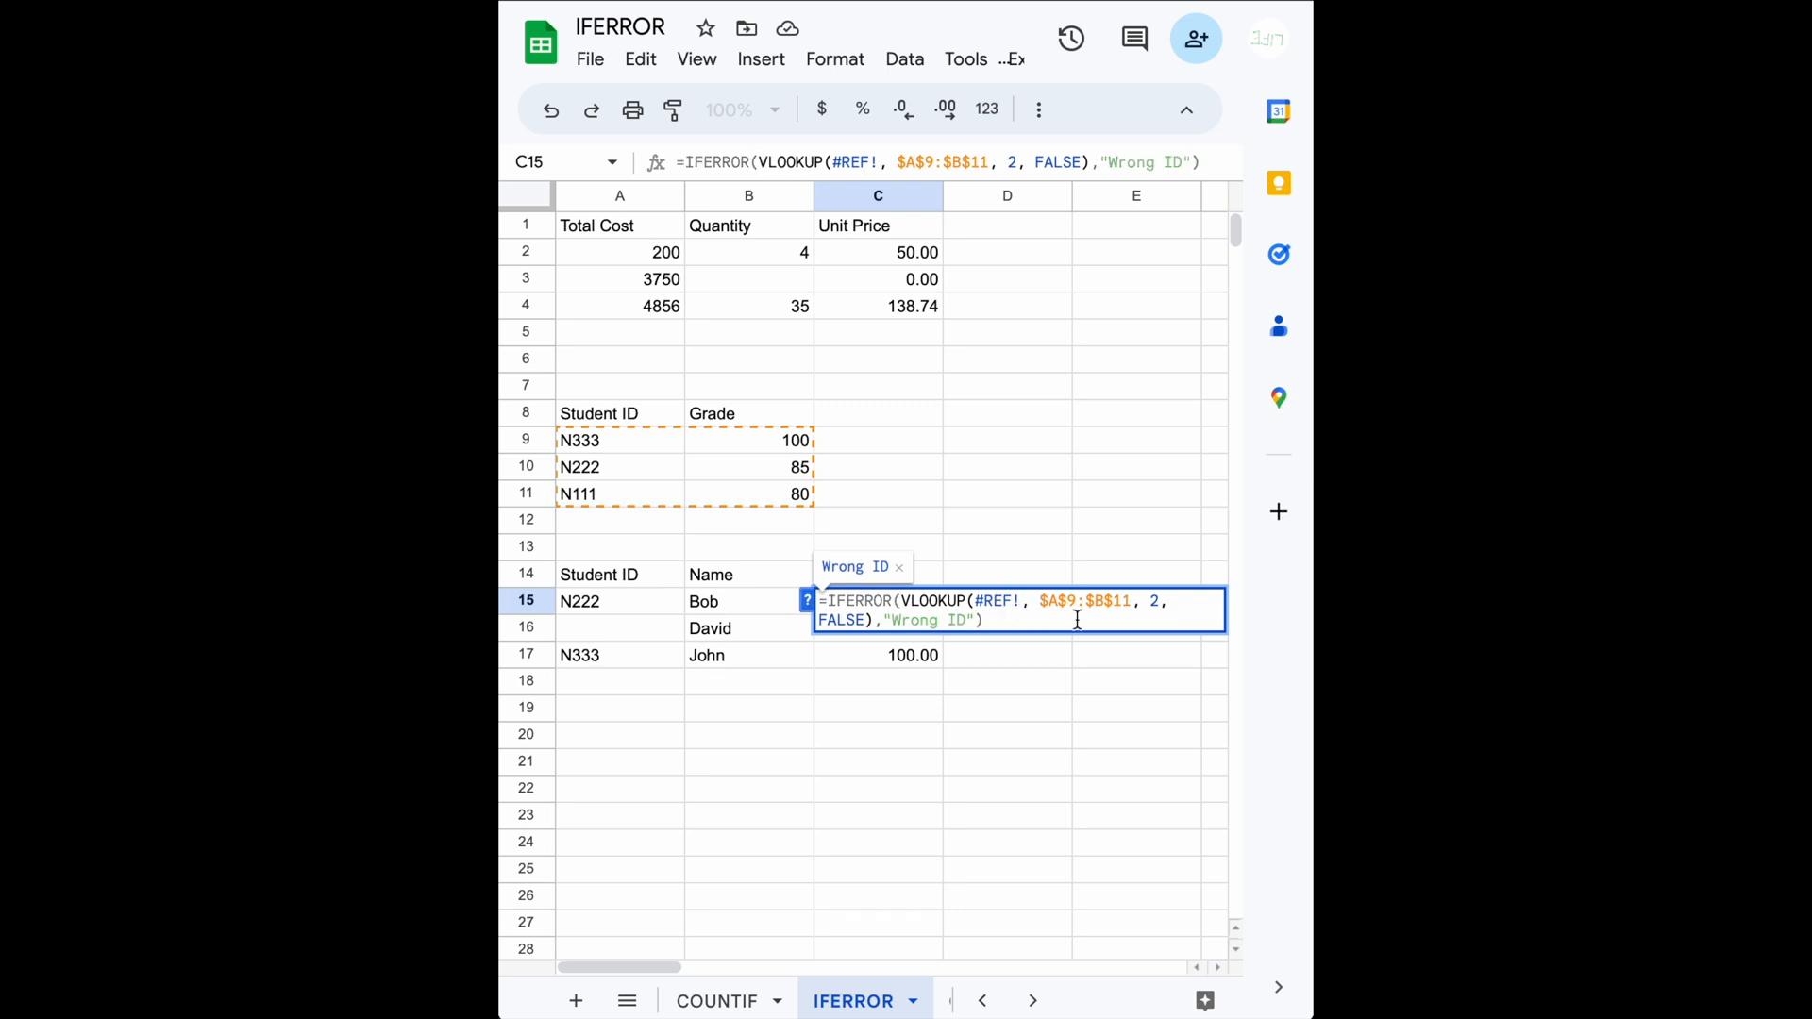
pyautogui.hotkey('shift', 'Left')
pyautogui.hotkey('shift', 'Left')
pyautogui.hotkey('shift', 'Left')
pyautogui.hotkey('shift', 'Left')
pyautogui.hotkey('shift', 'Left')
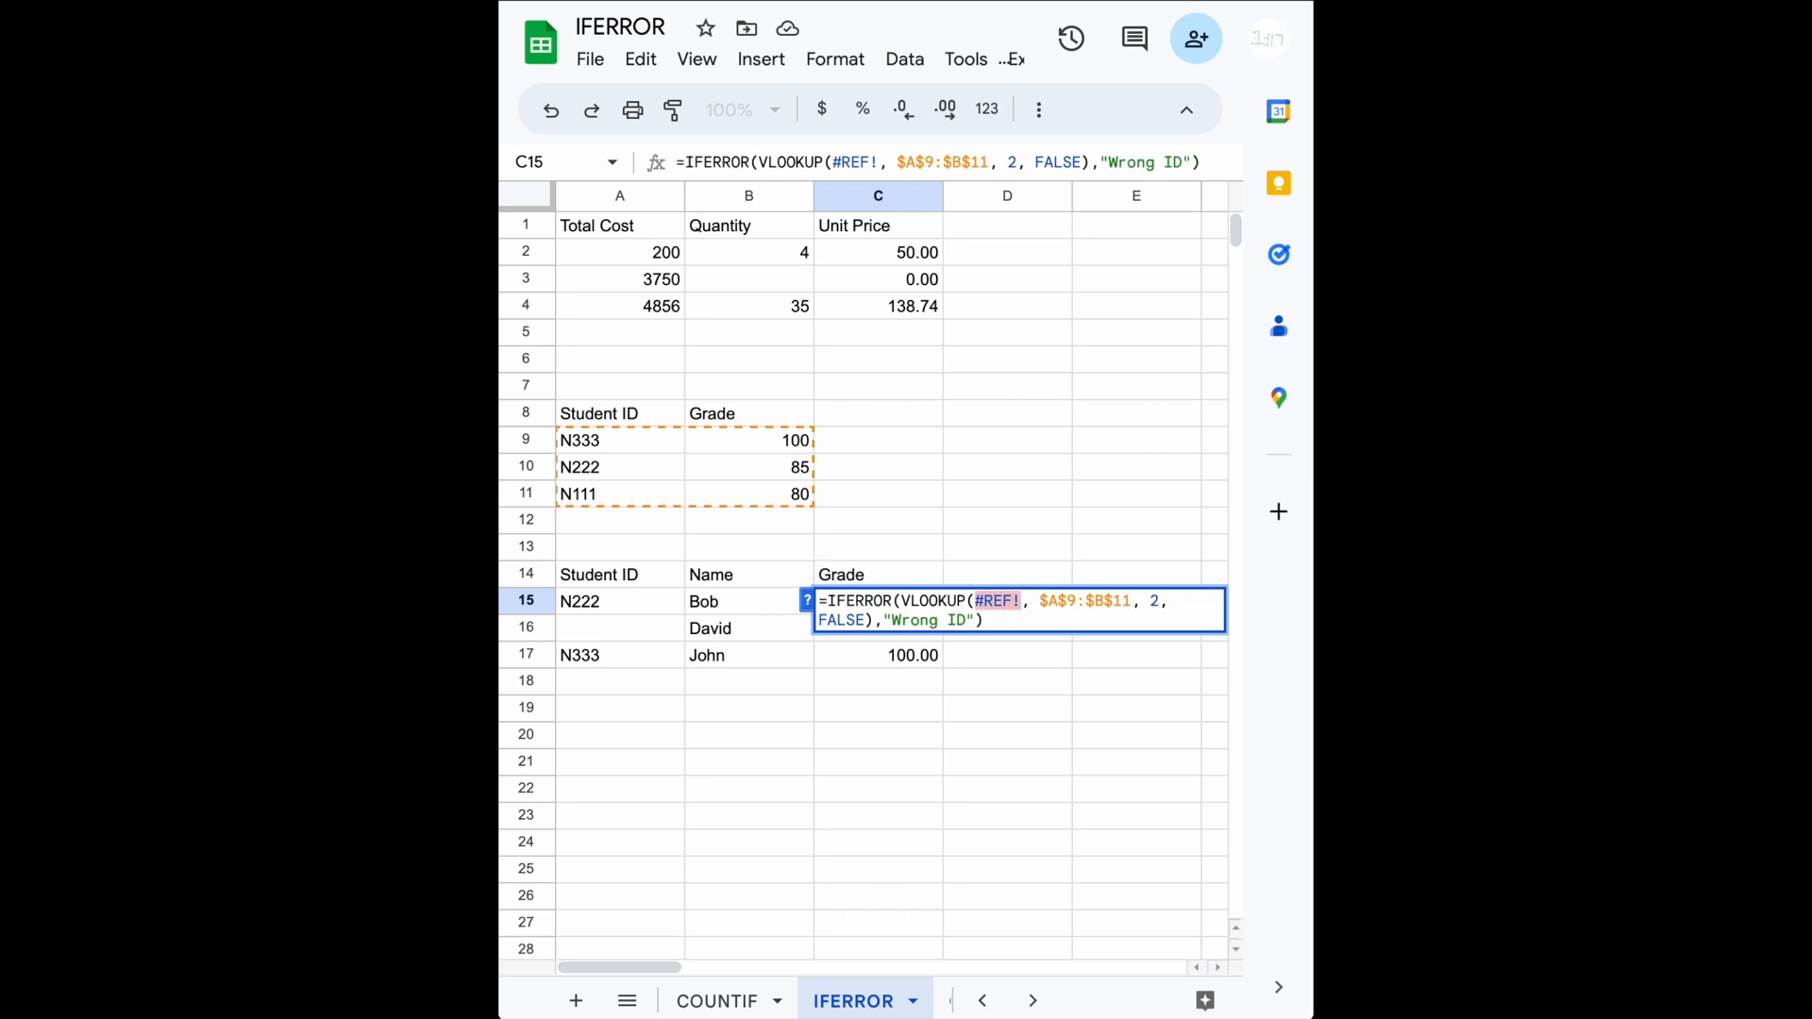
pyautogui.press('BackSpace')
pyautogui.click(627, 604)
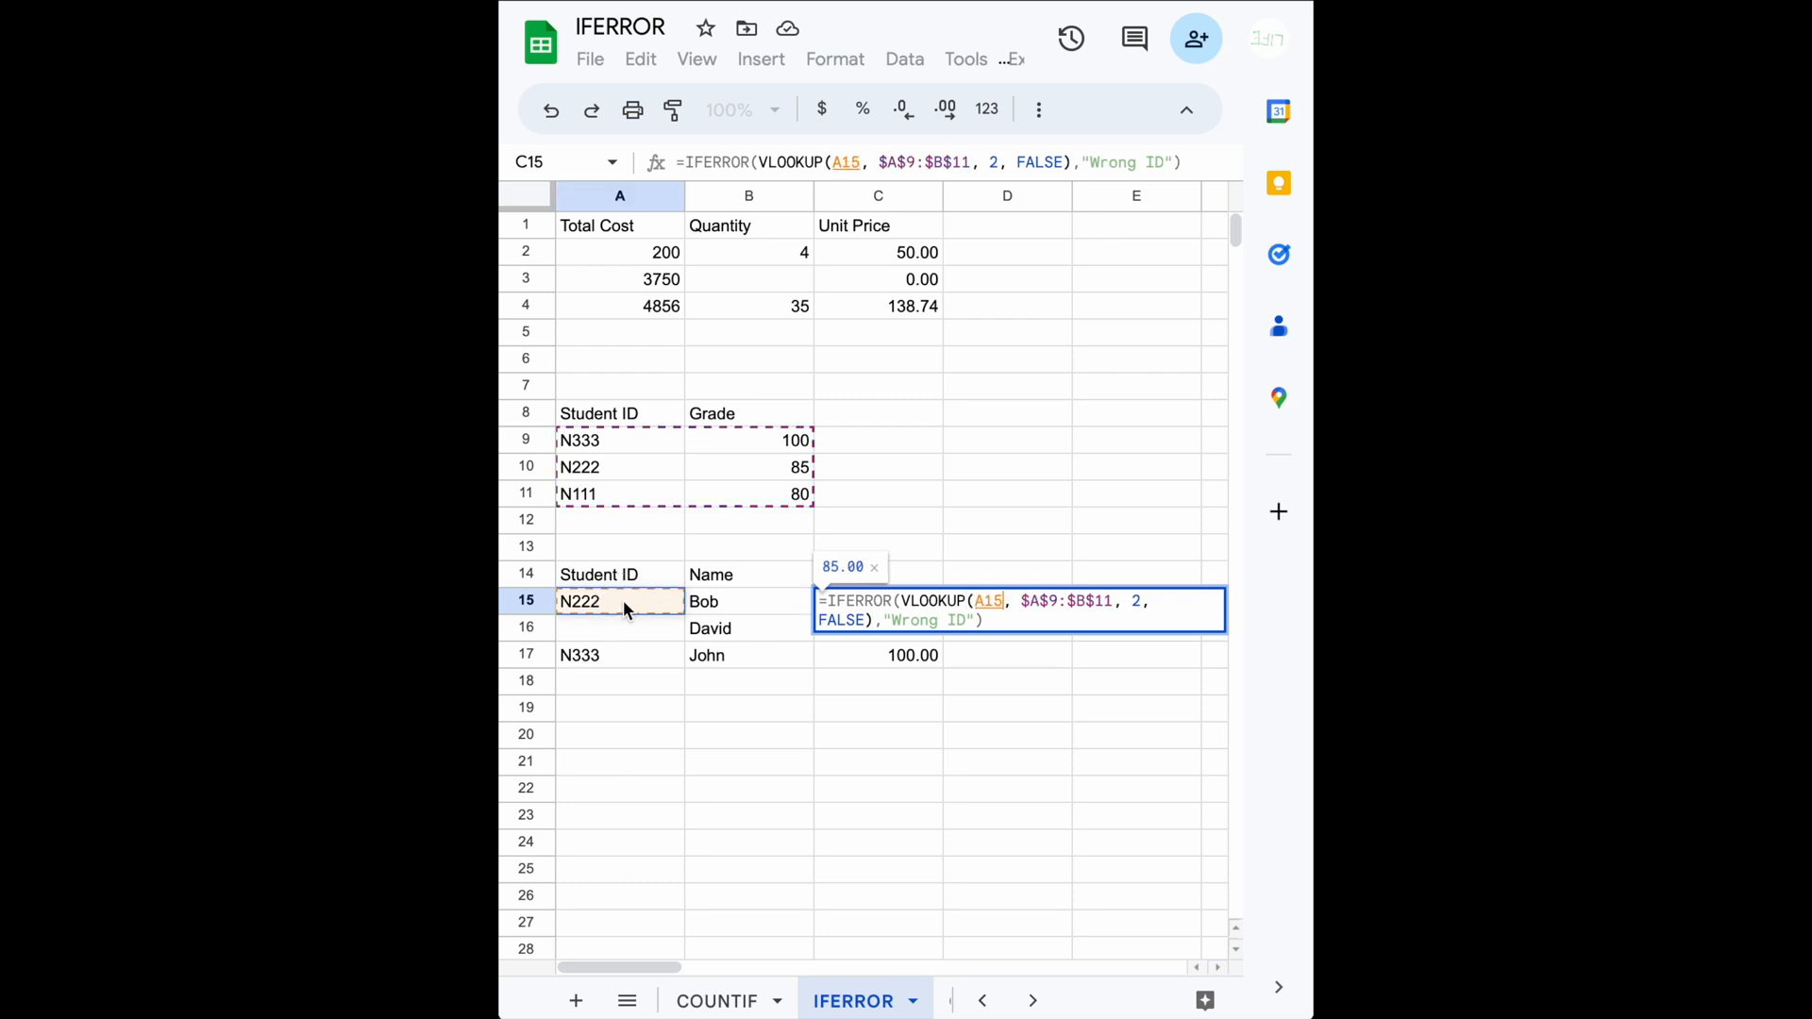
pyautogui.press('Return')
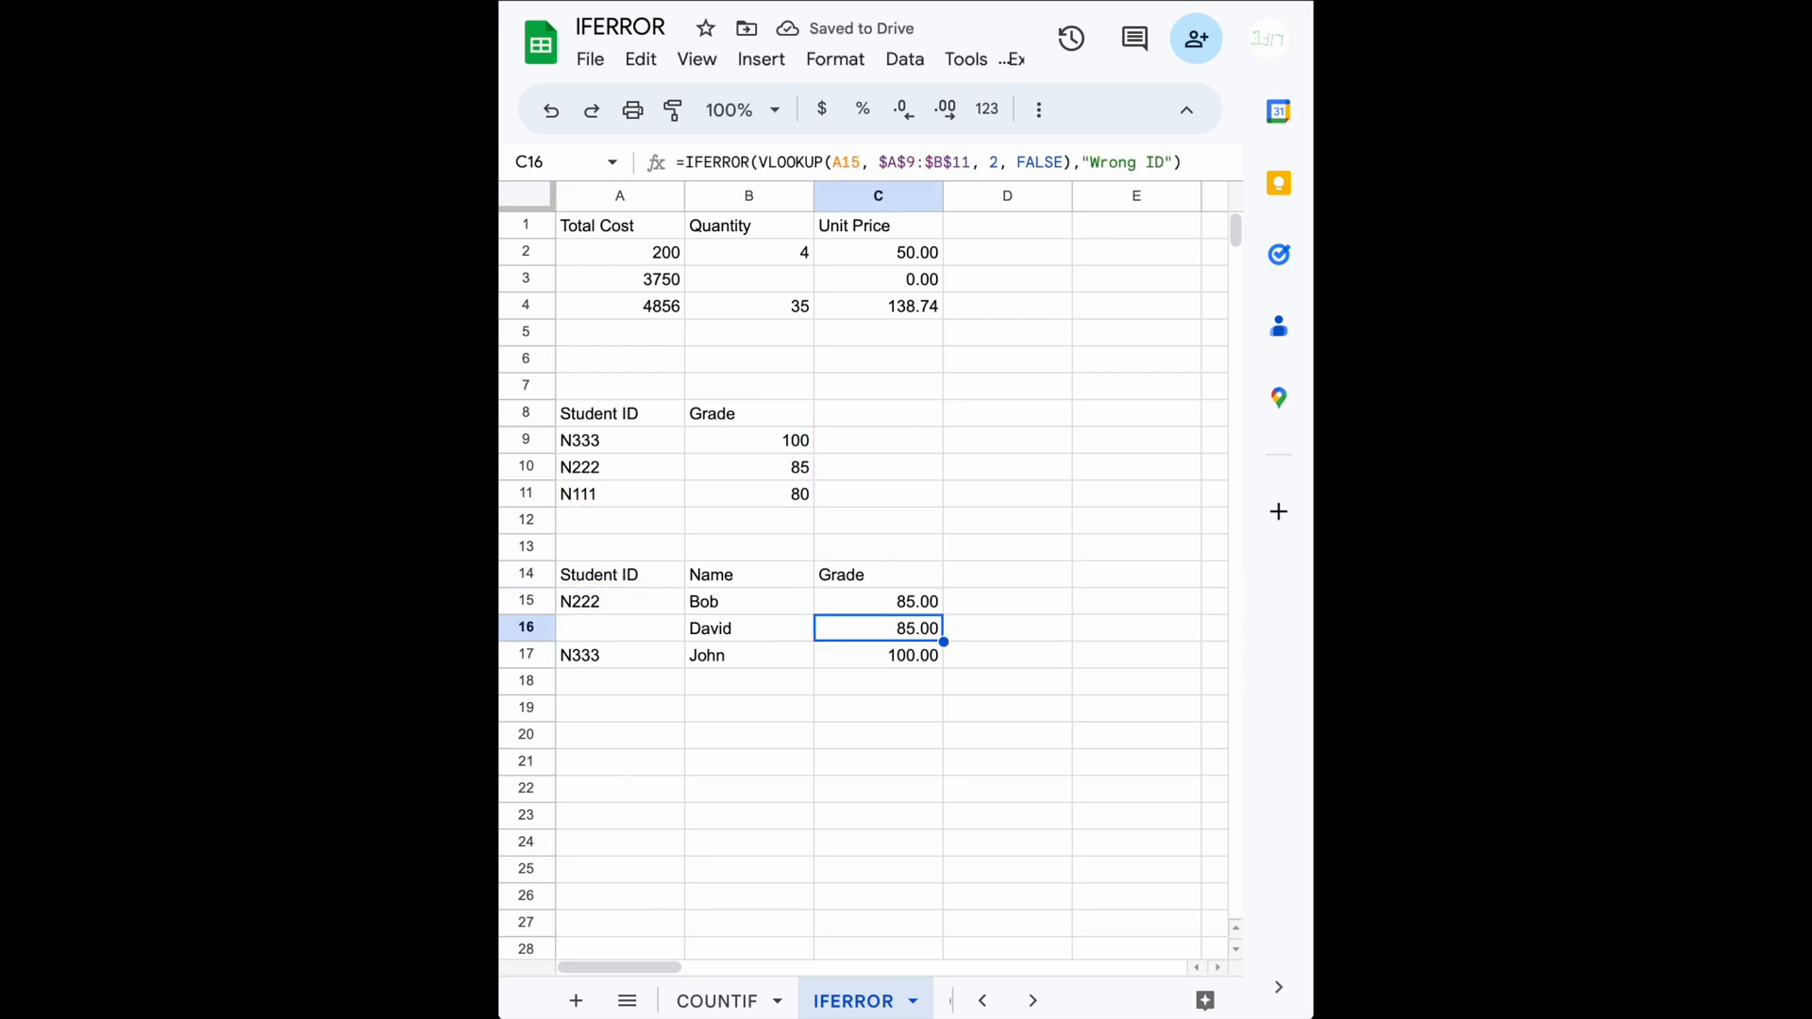
# Step: Enter in A16 the same student ID as in A11
pyautogui.click(615, 631)
pyautogui.click(920, 627)
pyautogui.click(636, 637)
pyautogui.write('N')
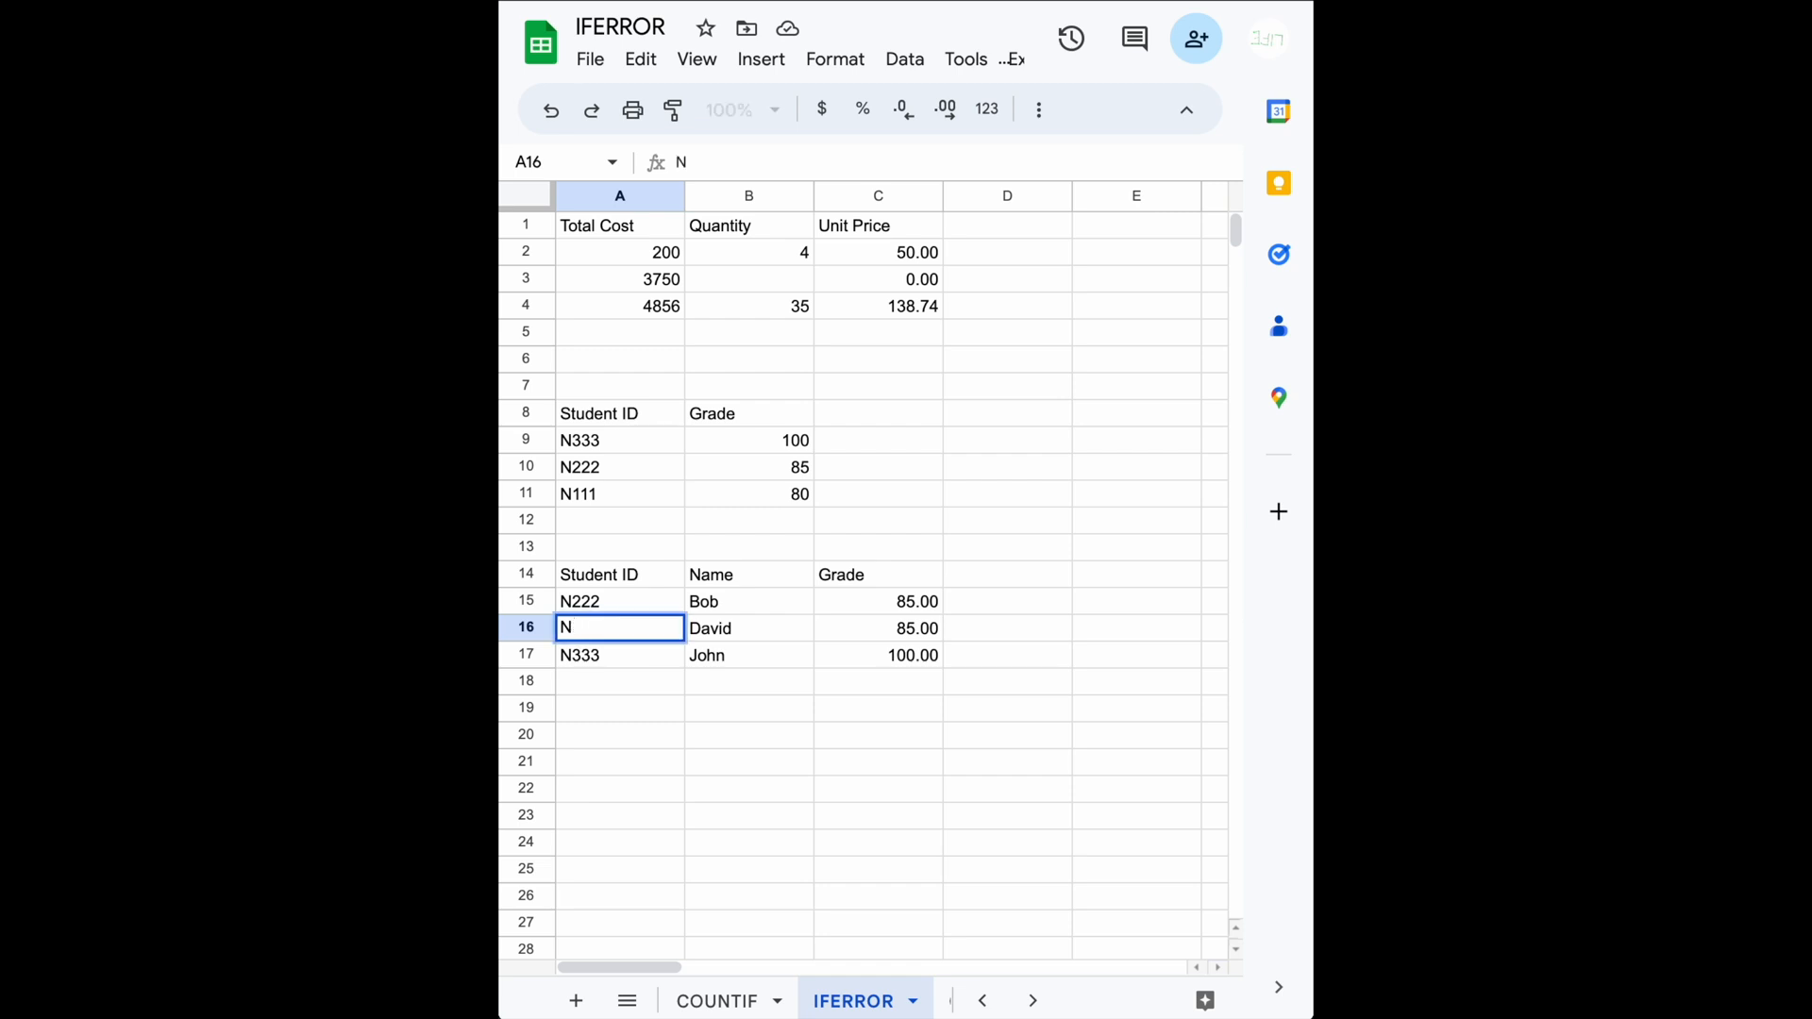
pyautogui.write('111')
pyautogui.press('Return')
# Step: Fill the IFERROR/VLOOKUP formula from C15 down through C17
pyautogui.click(901, 628)
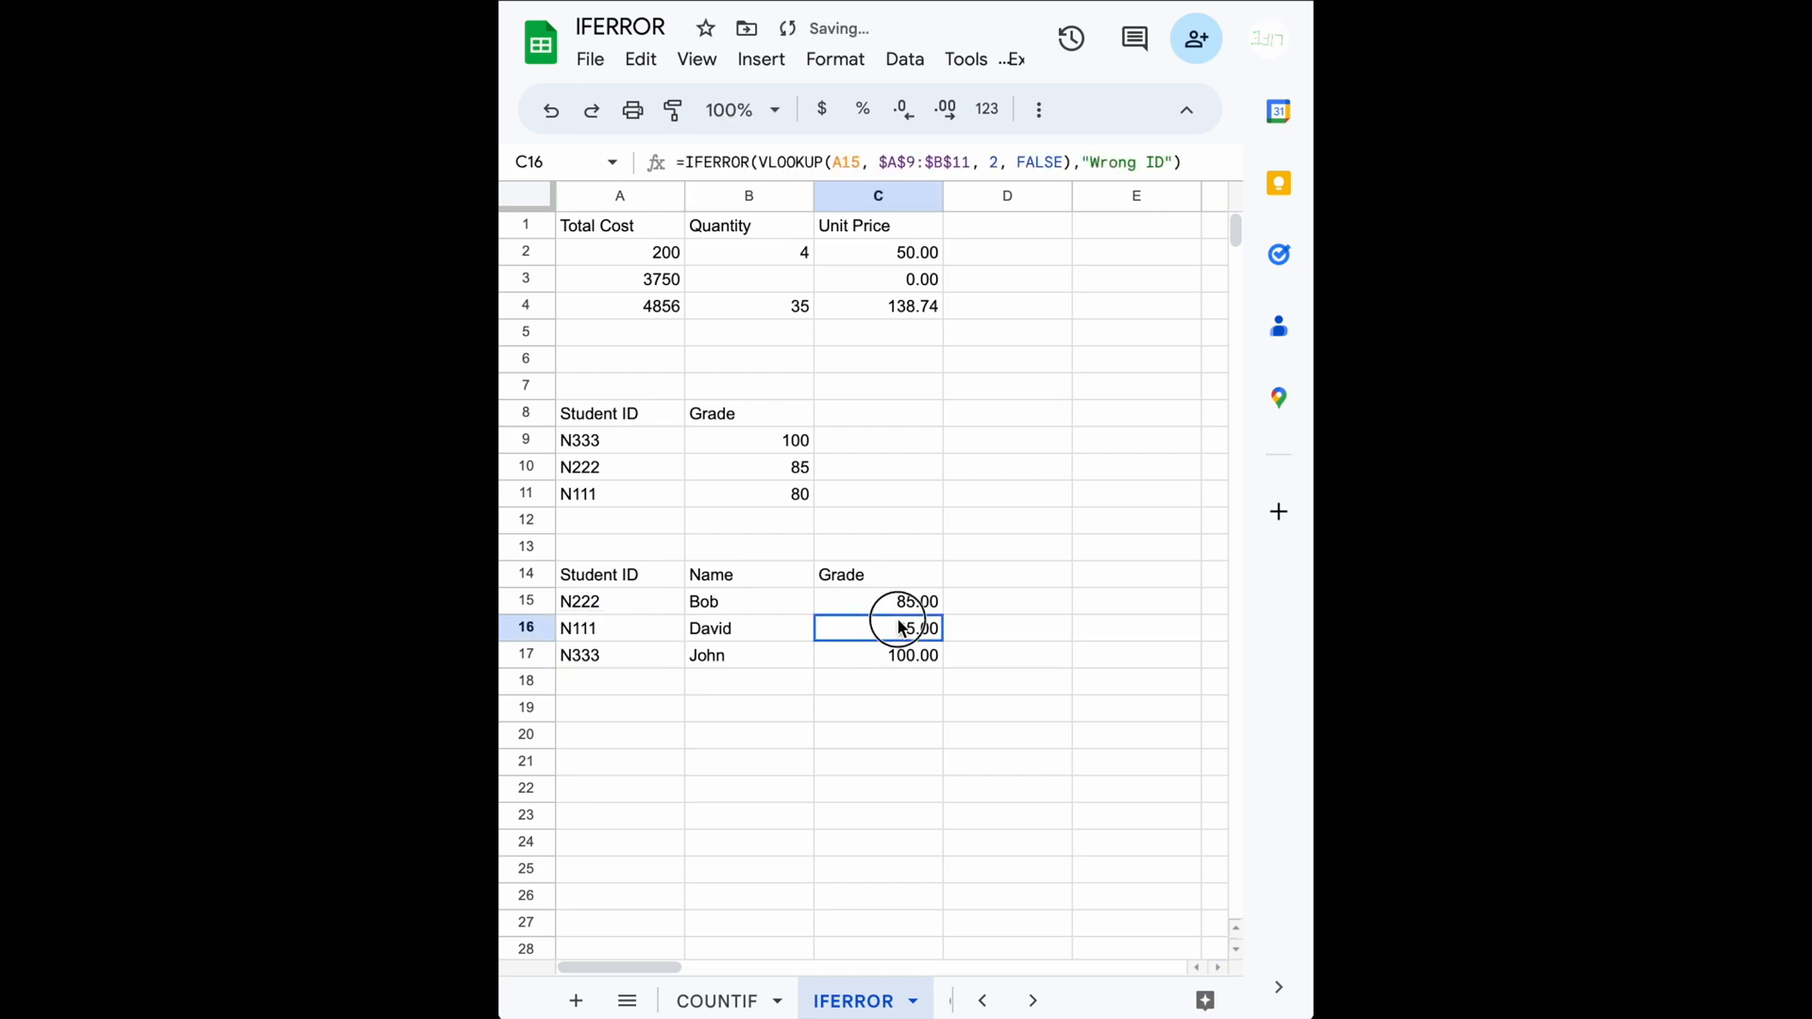
pyautogui.click(920, 604)
pyautogui.click(944, 615)
pyautogui.moveTo(944, 614); pyautogui.dragTo(938, 654)
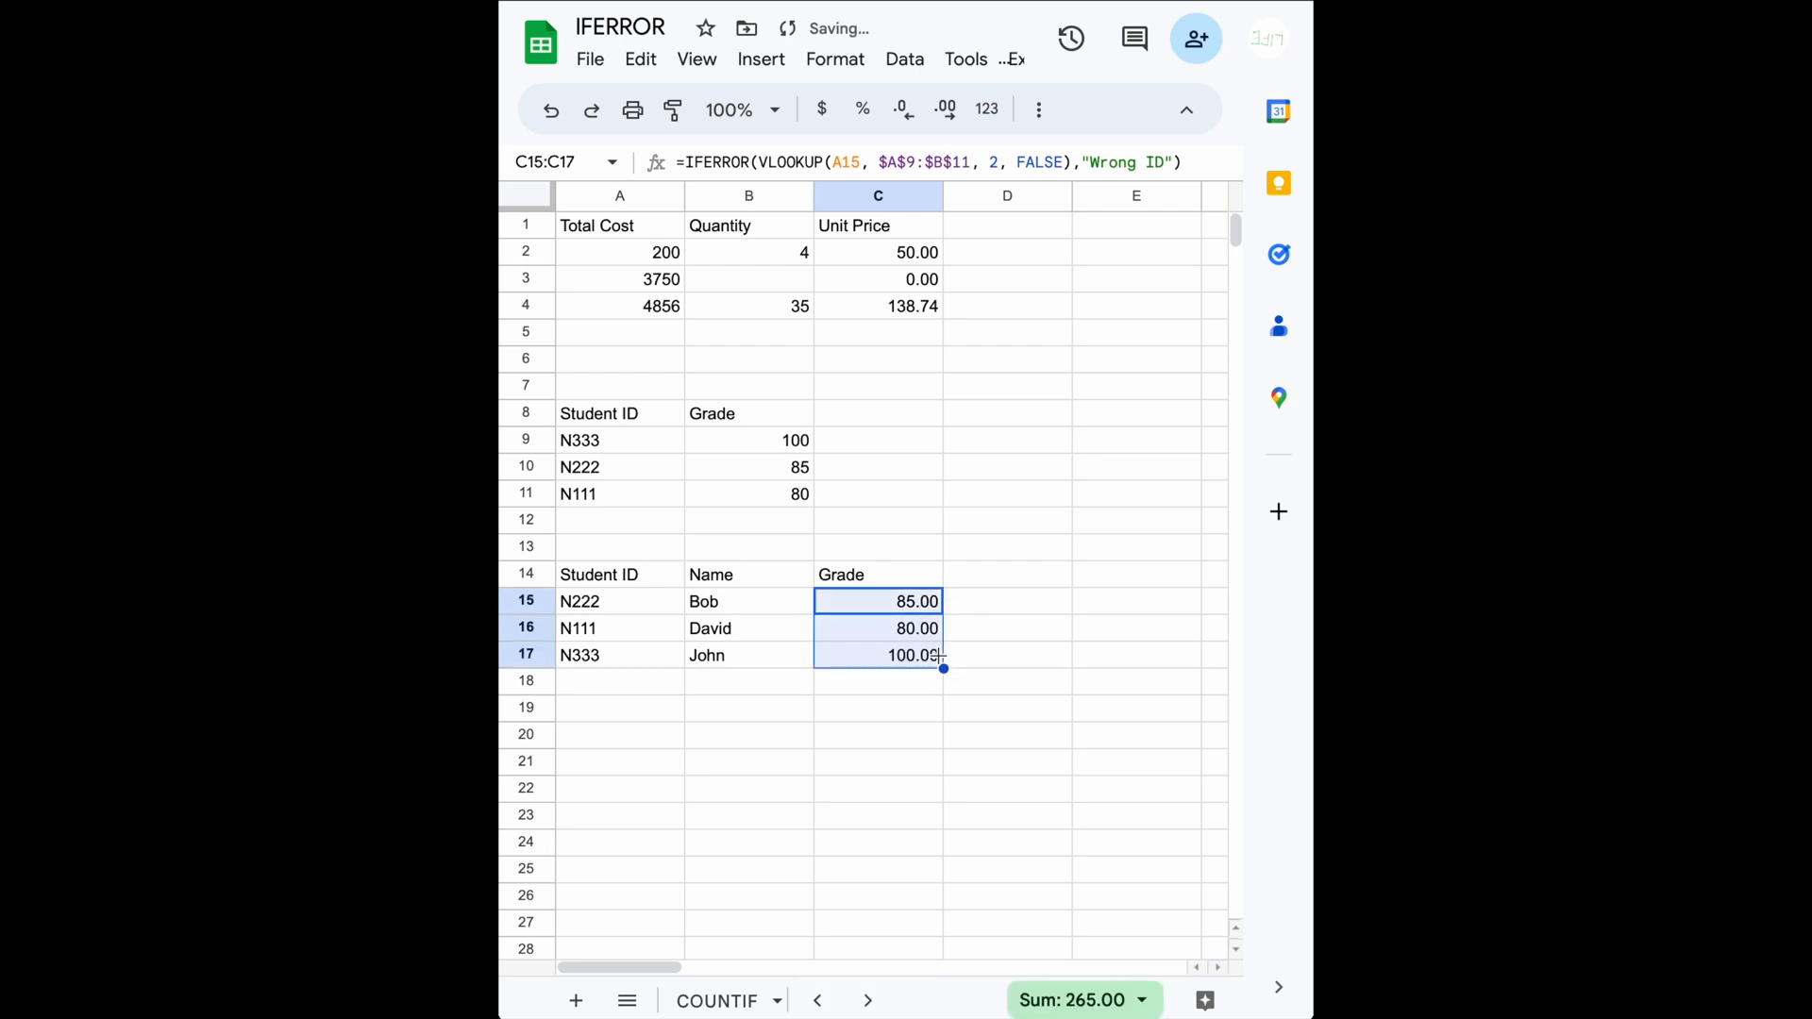
pyautogui.click(921, 627)
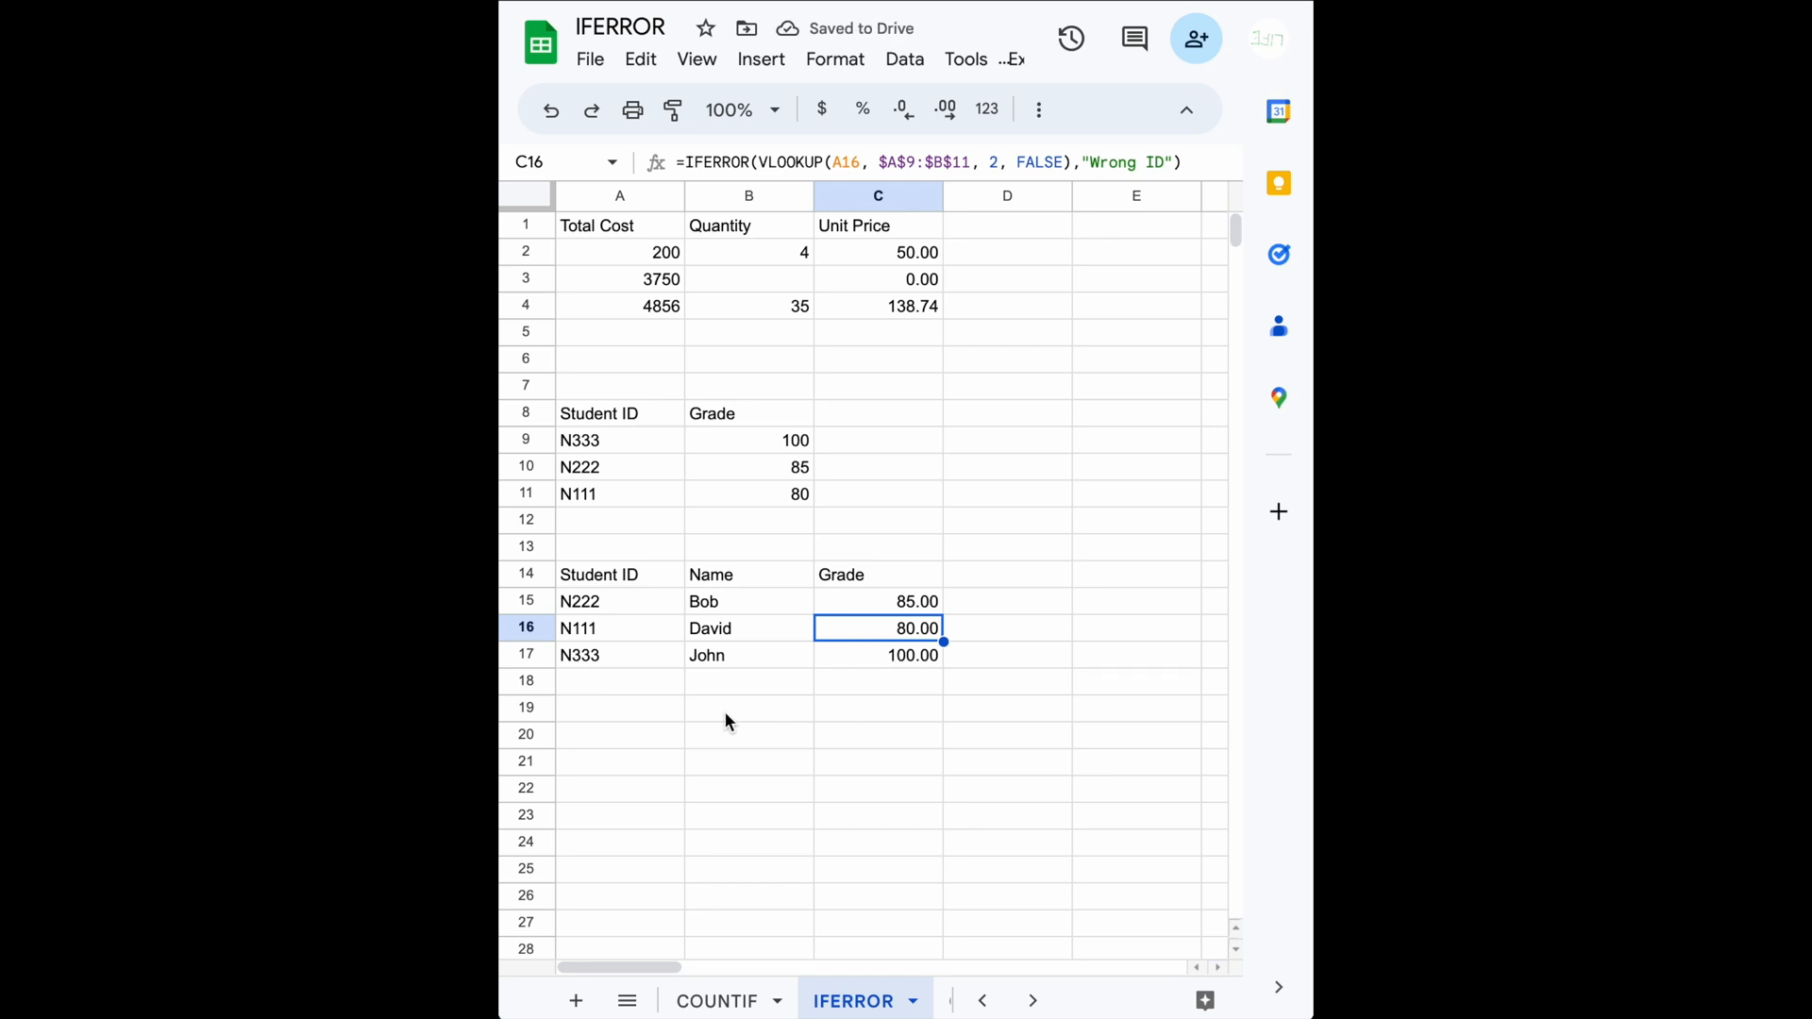
pyautogui.click(809, 755)
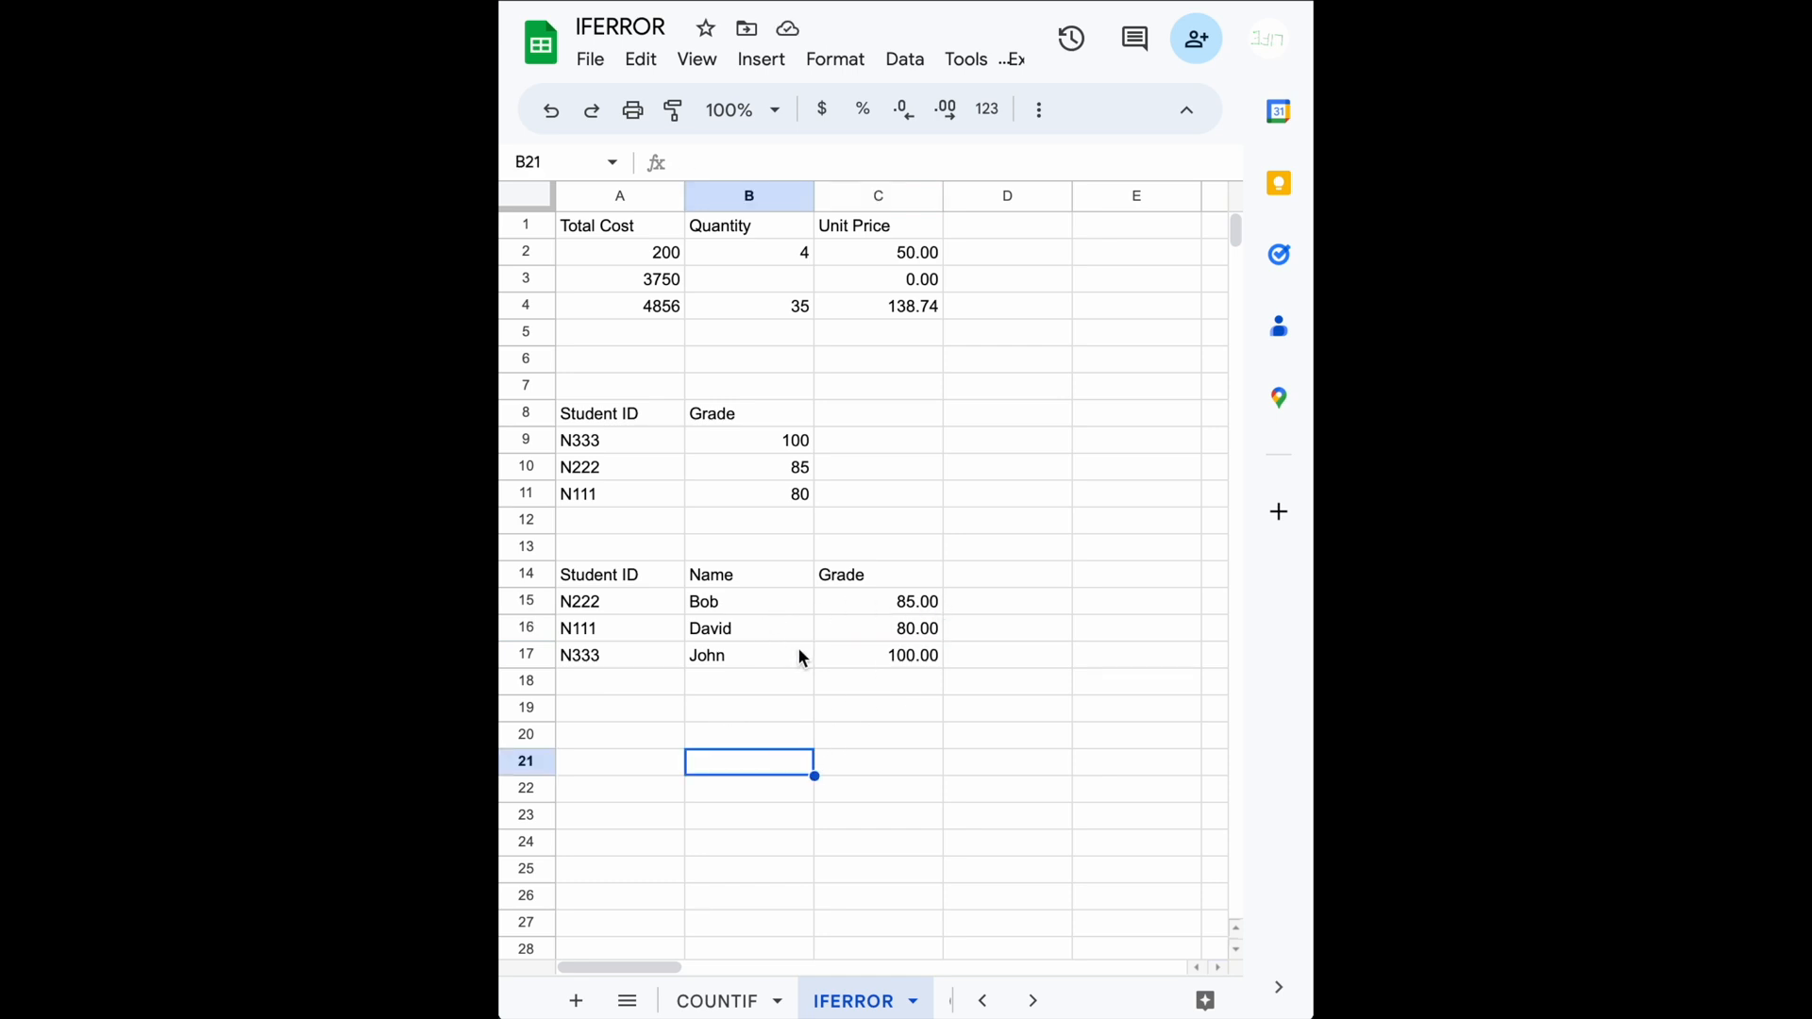
# Step: Remove the last digit from the student ID in A16
pyautogui.click(912, 634)
pyautogui.click(622, 632)
pyautogui.doubleClick(622, 631)
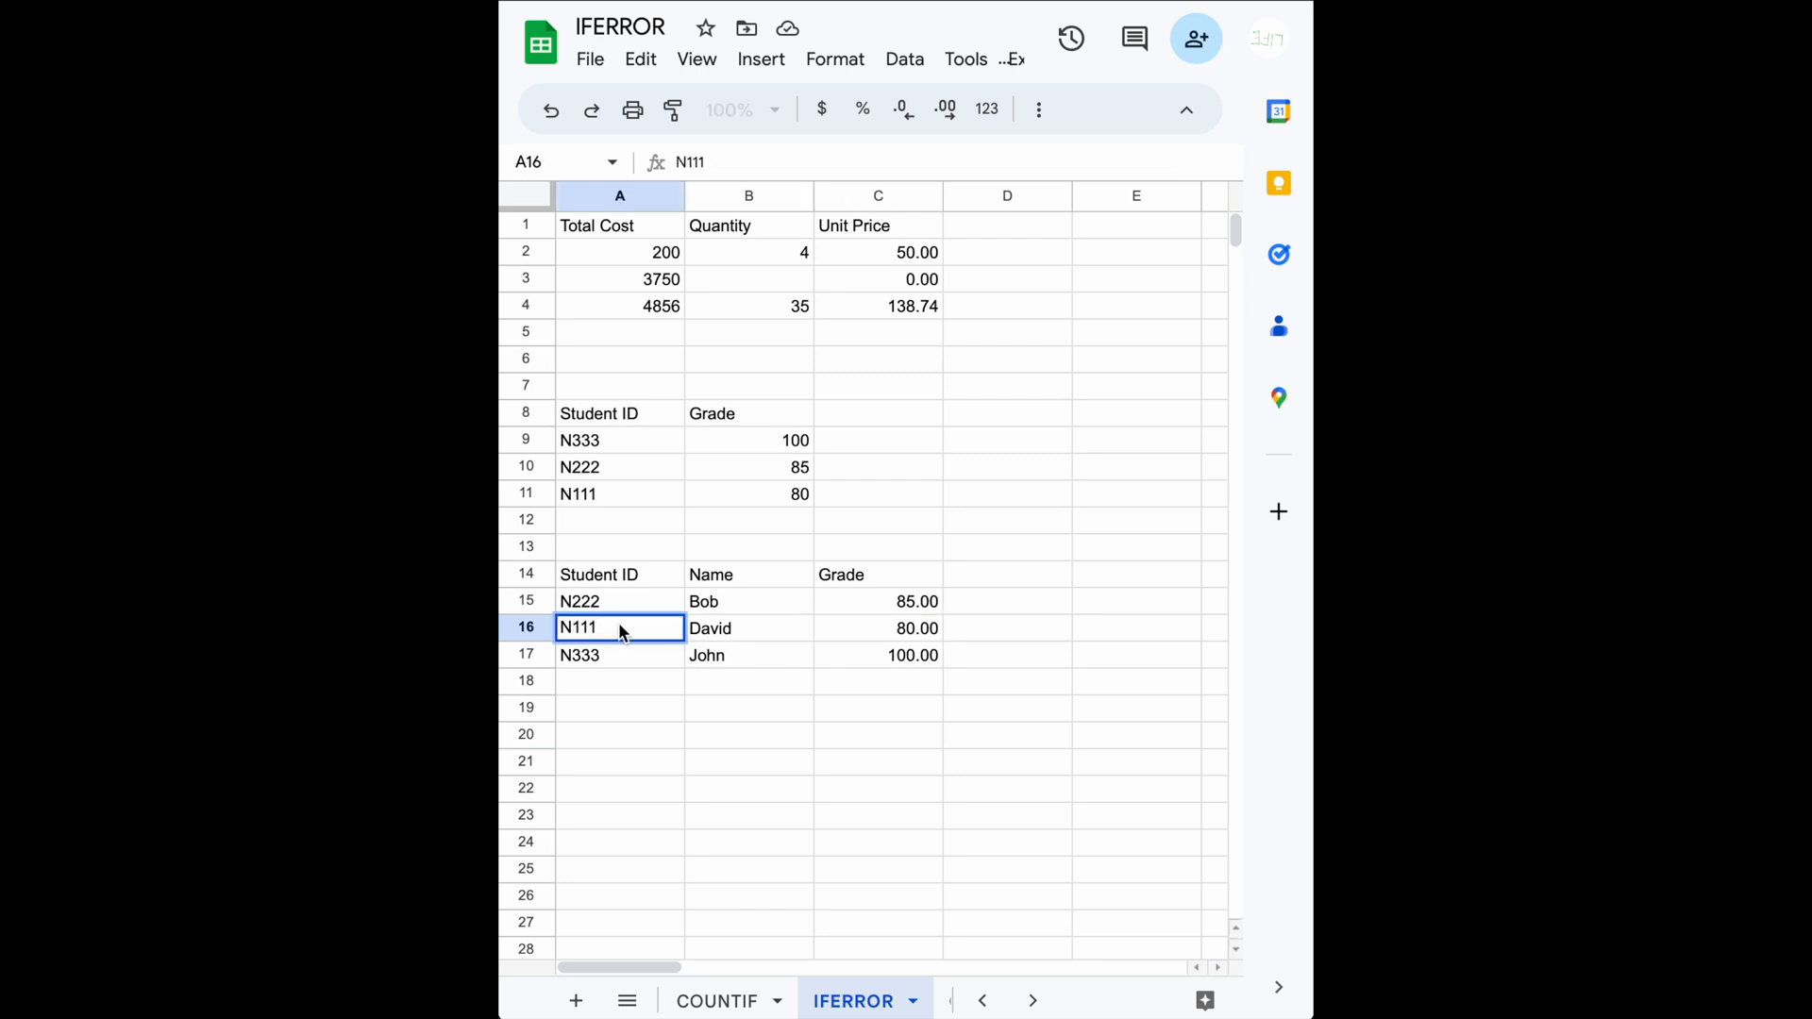
pyautogui.press('Return')
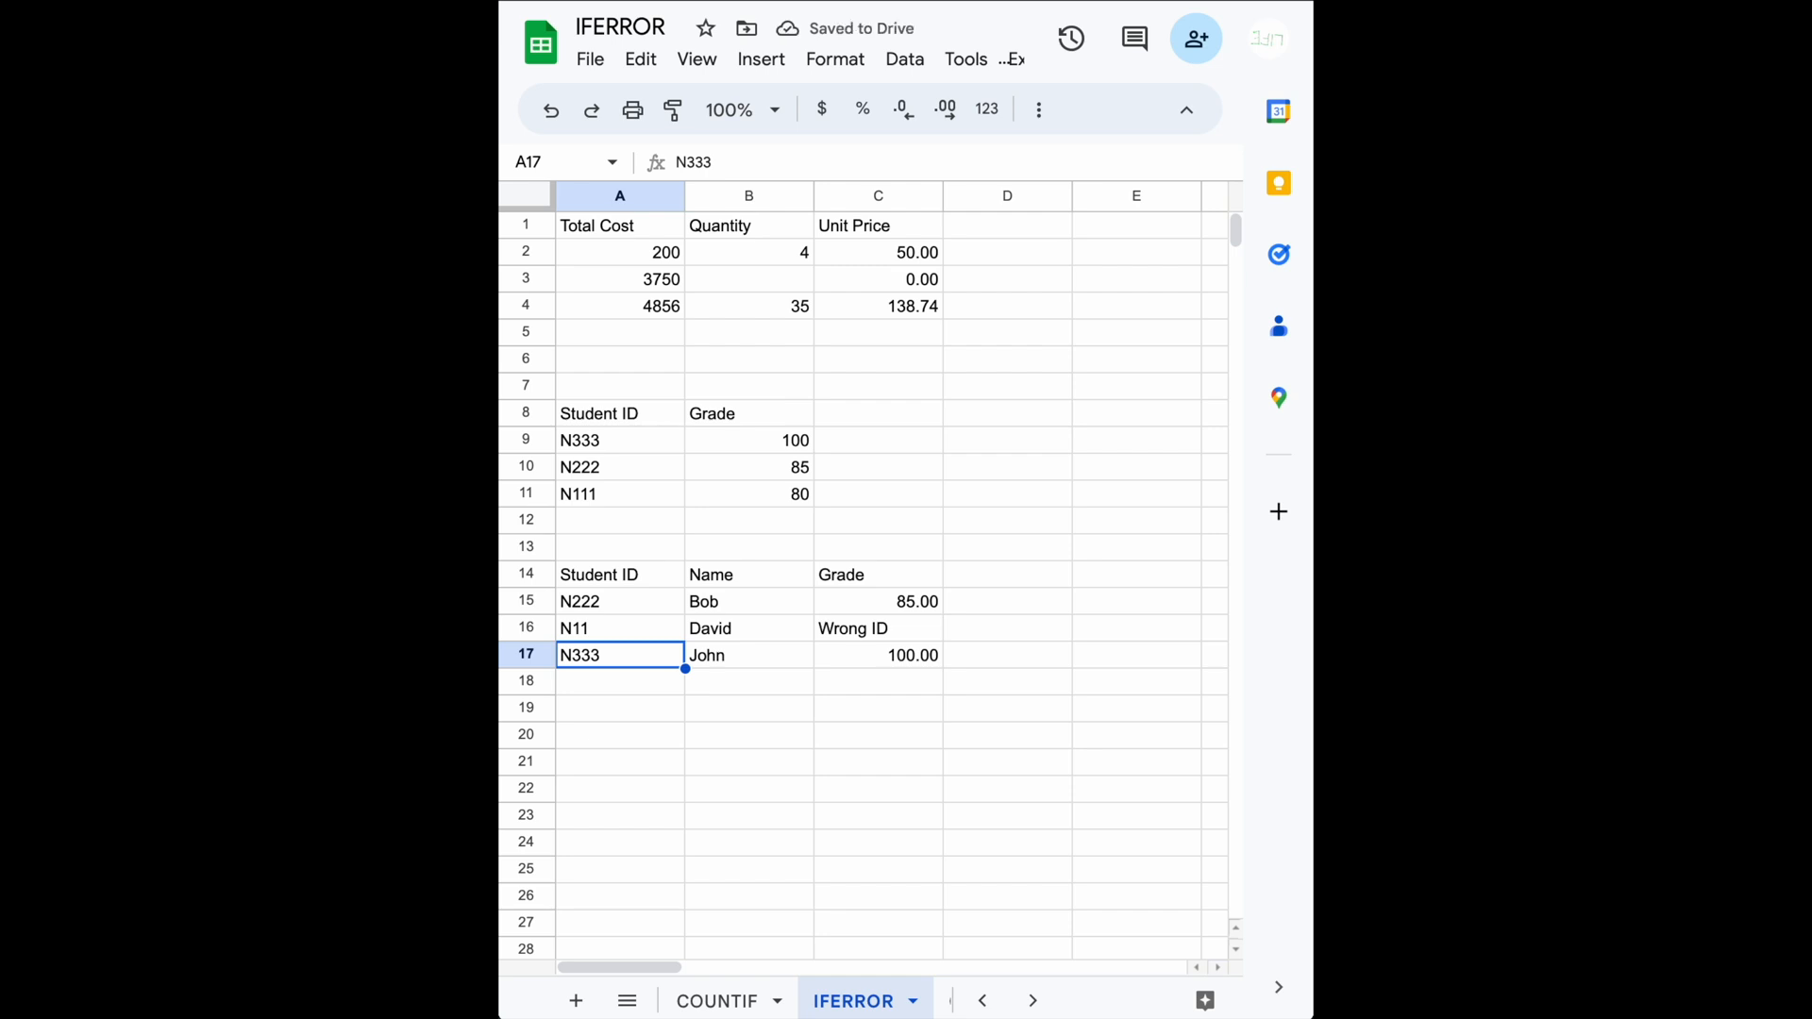
pyautogui.press('Right')
pyautogui.press('Left')
# Step: Set the VLOOKUP column index in the C15 formula to 1
pyautogui.click(904, 607)
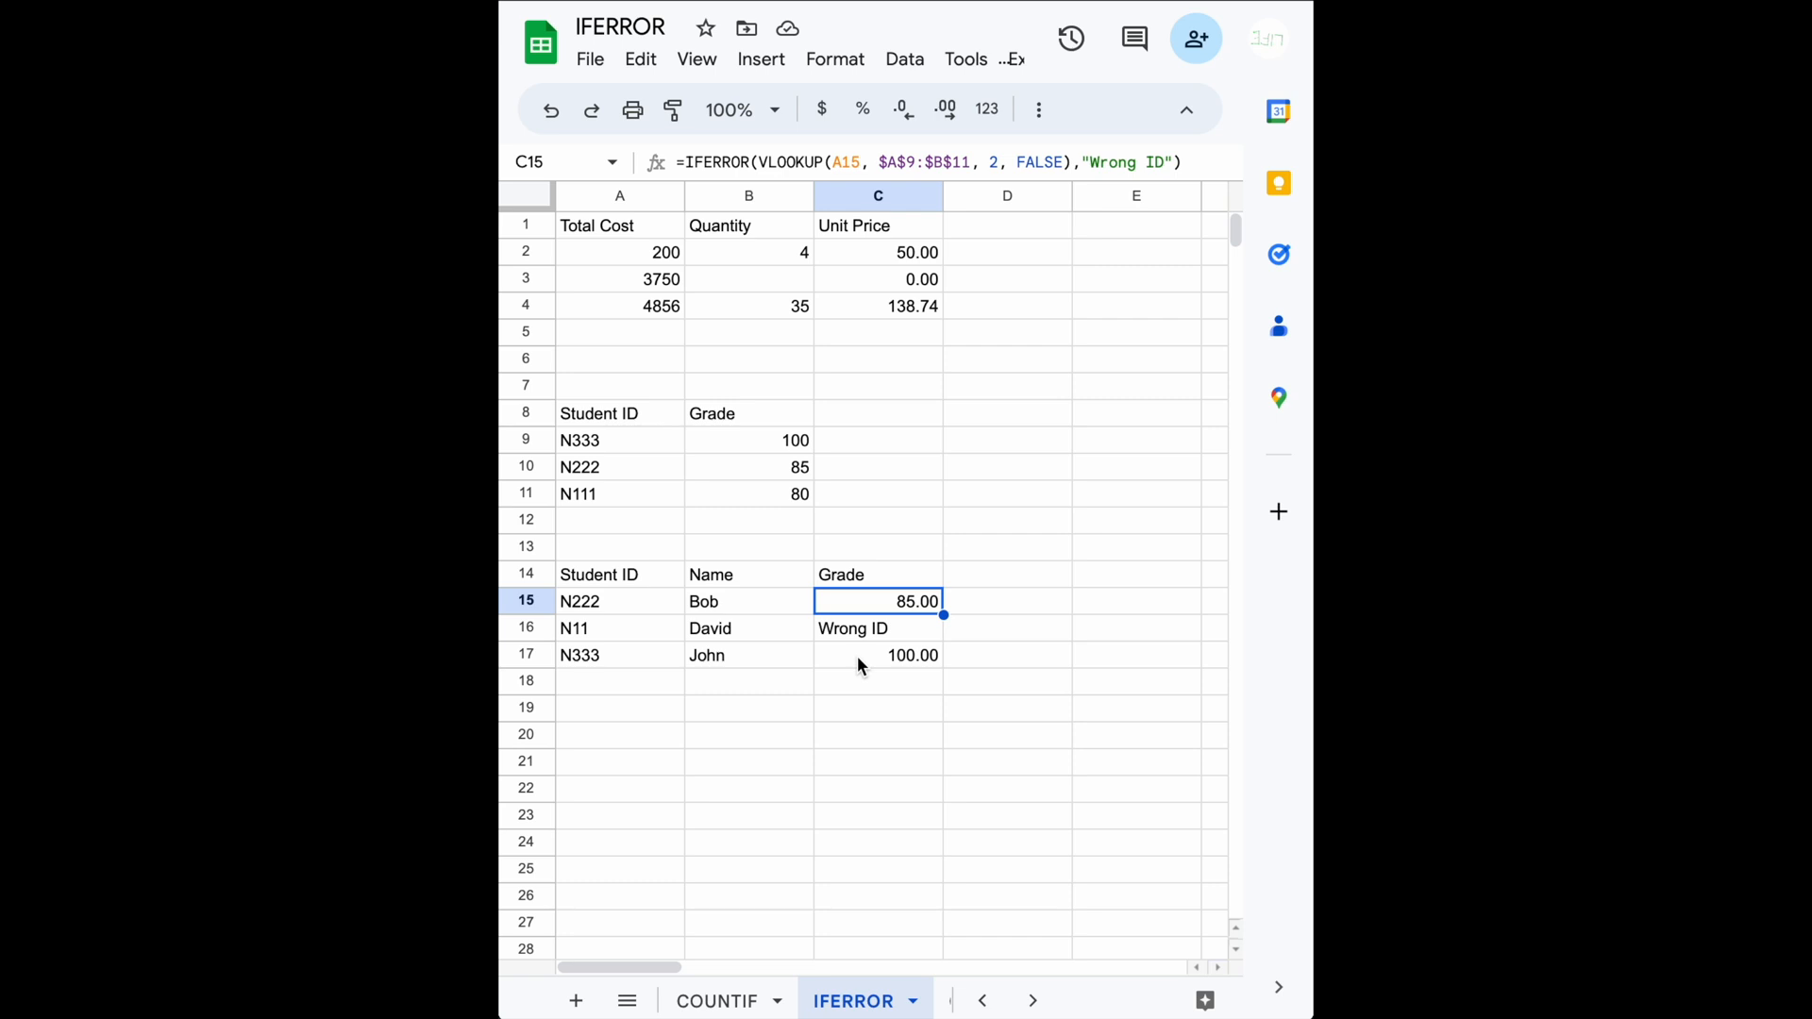
pyautogui.scroll(-3, 790, 1005)
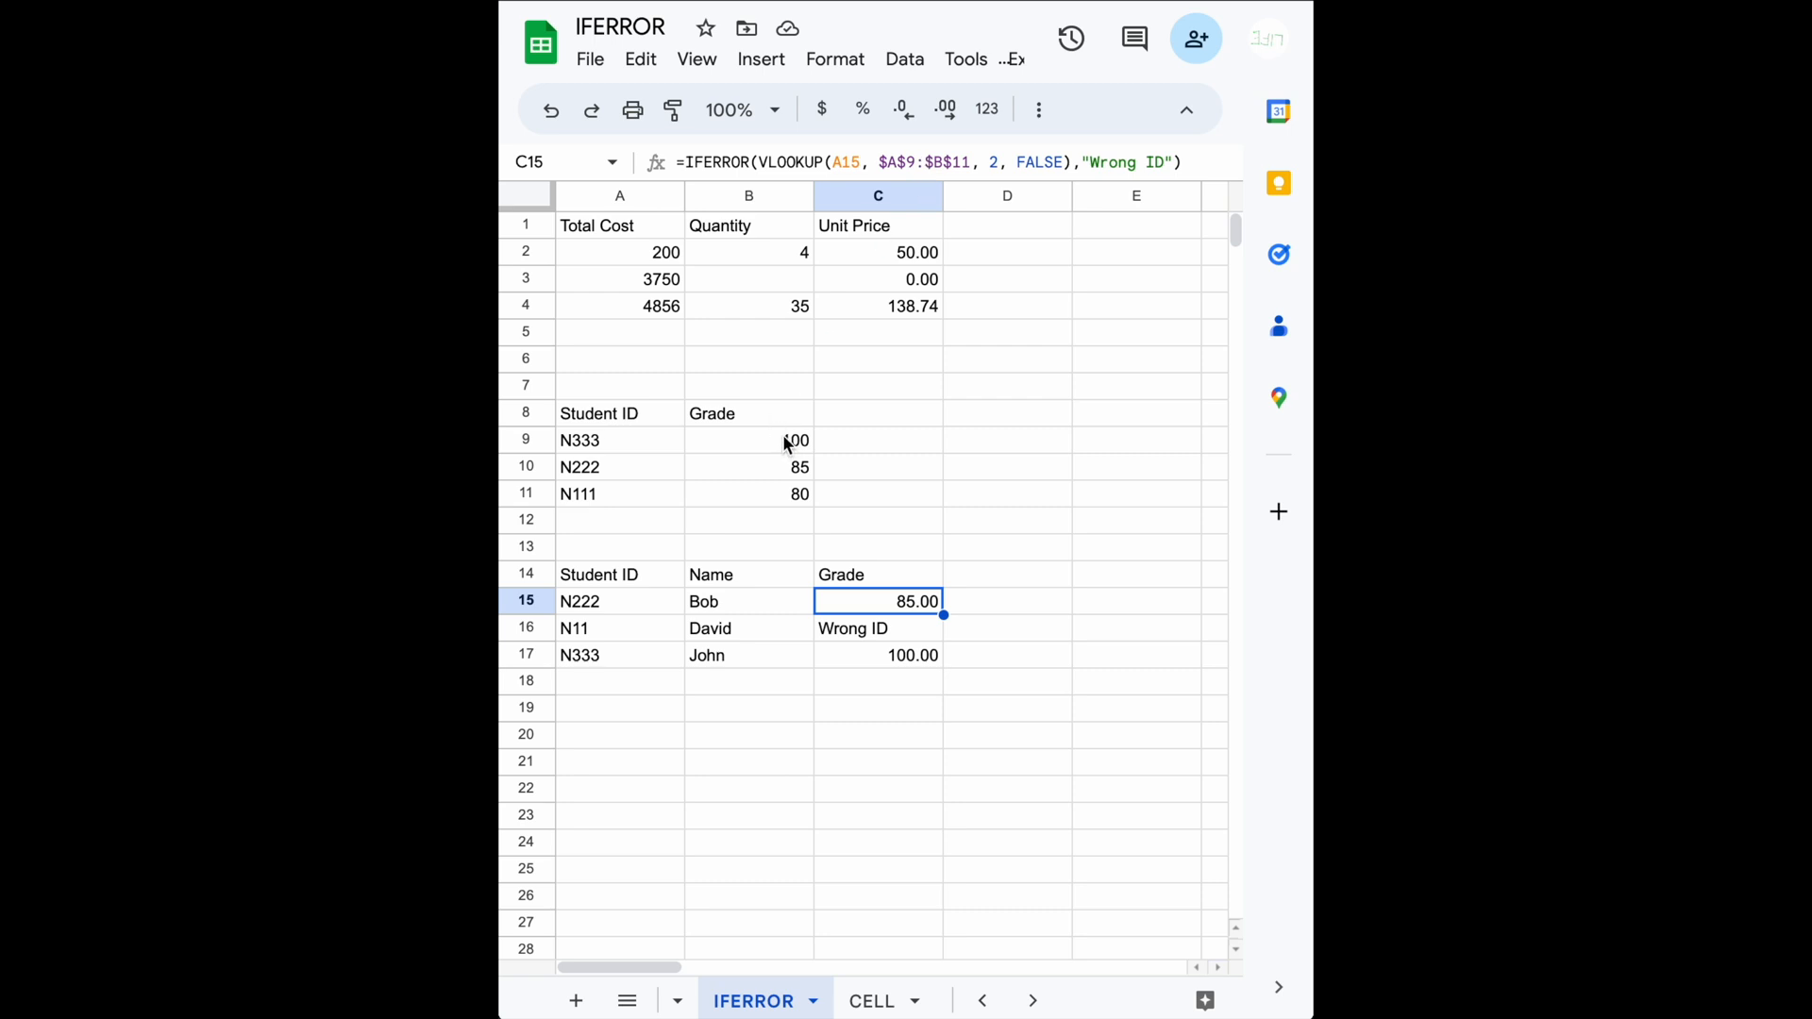
pyautogui.click(995, 162)
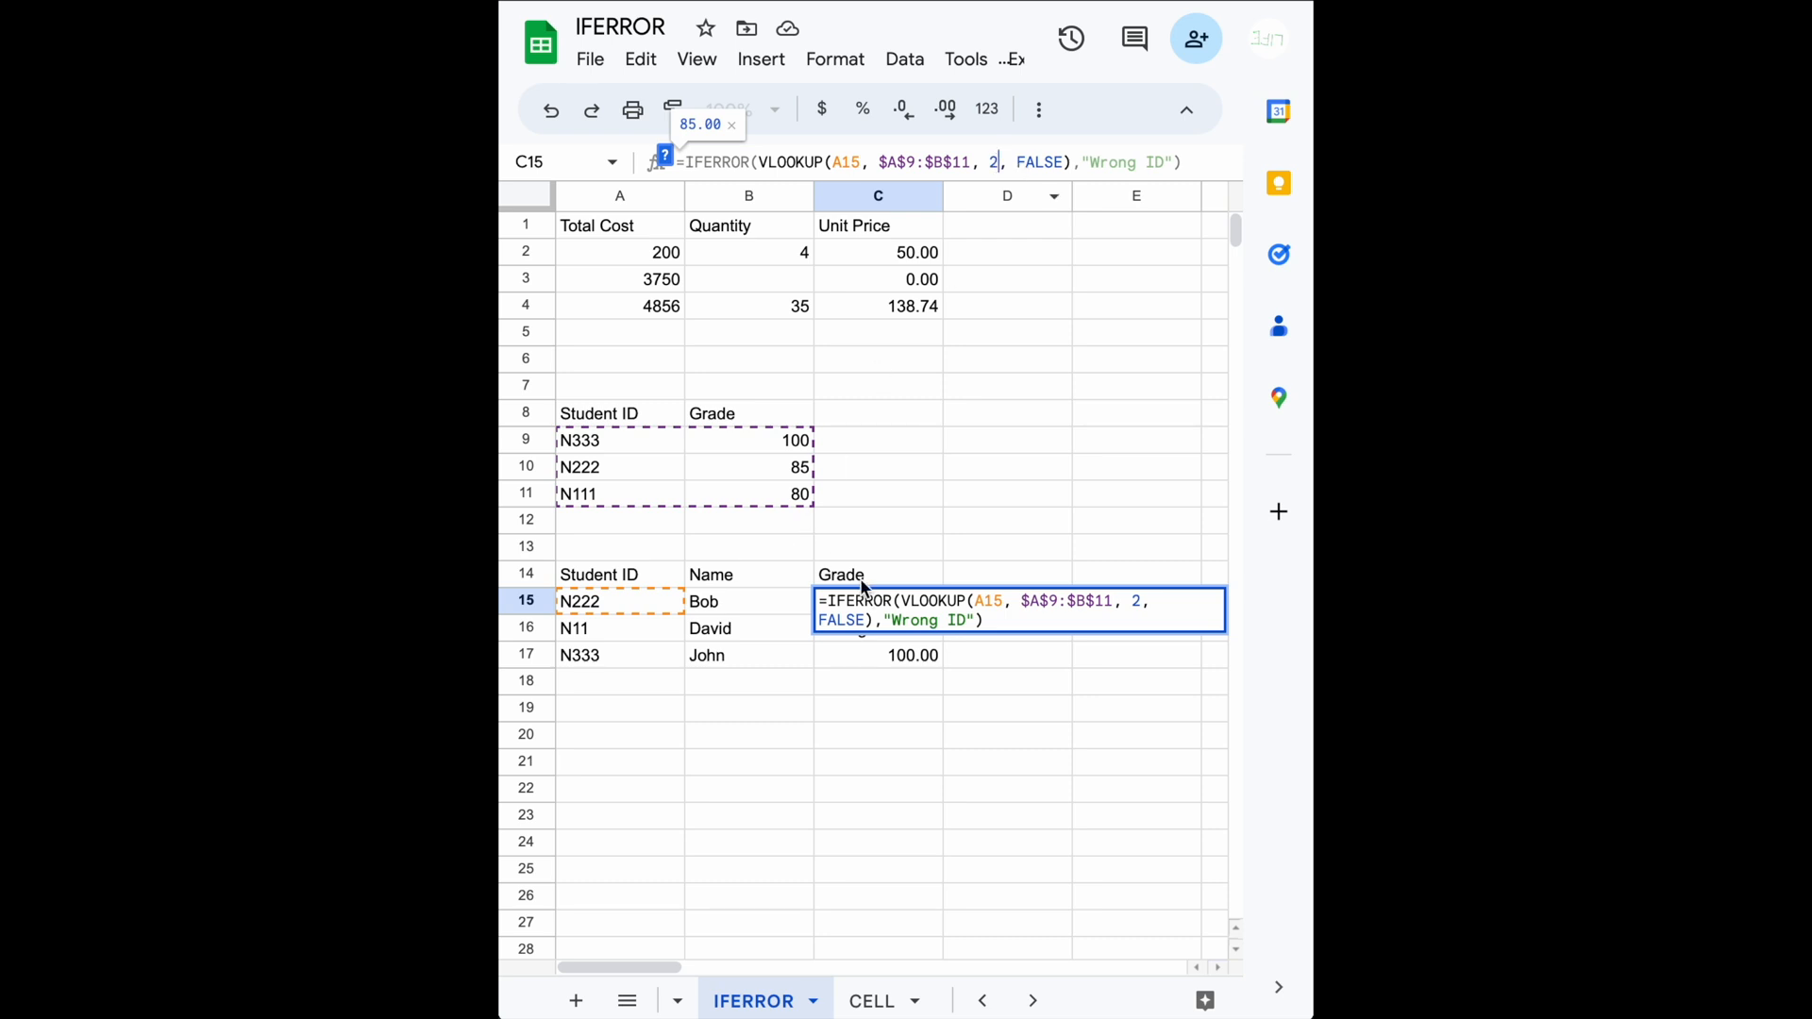
pyautogui.press('BackSpace')
pyautogui.write('1')
pyautogui.press('Return')
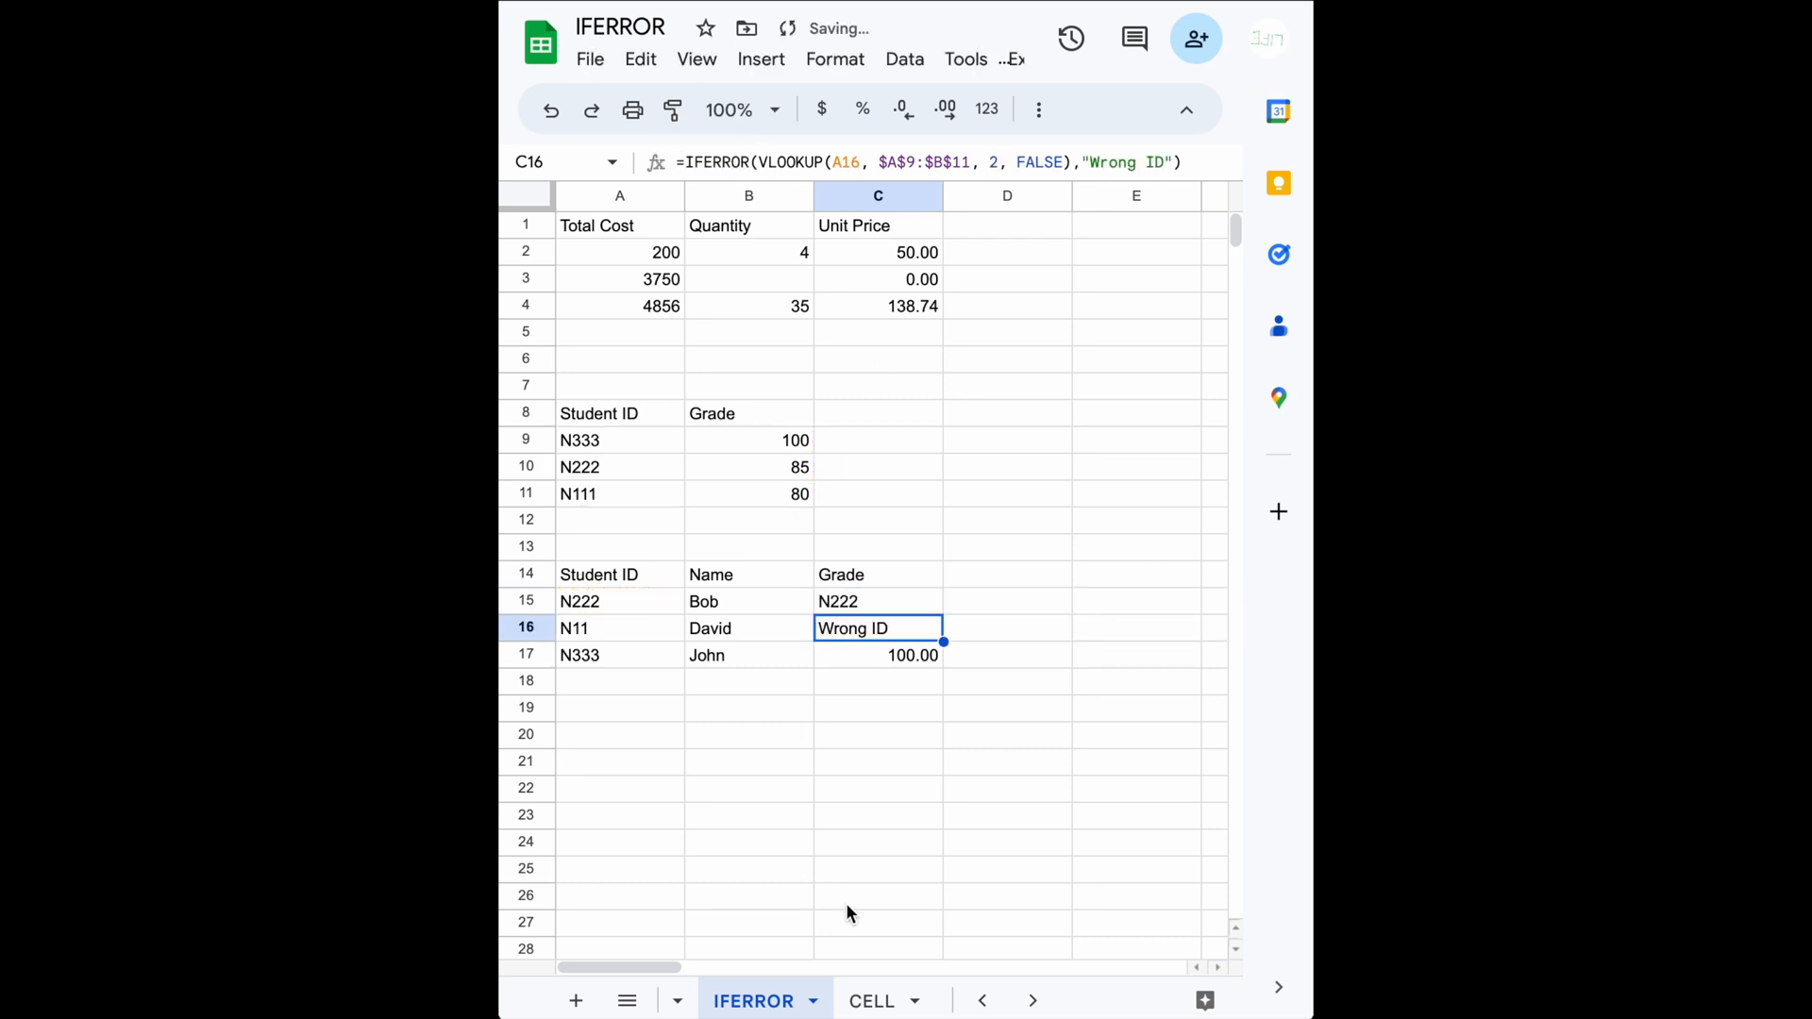
# Step: Fill the C15 formula with column index 1 down through C17
pyautogui.click(917, 604)
pyautogui.moveTo(944, 614); pyautogui.dragTo(946, 662)
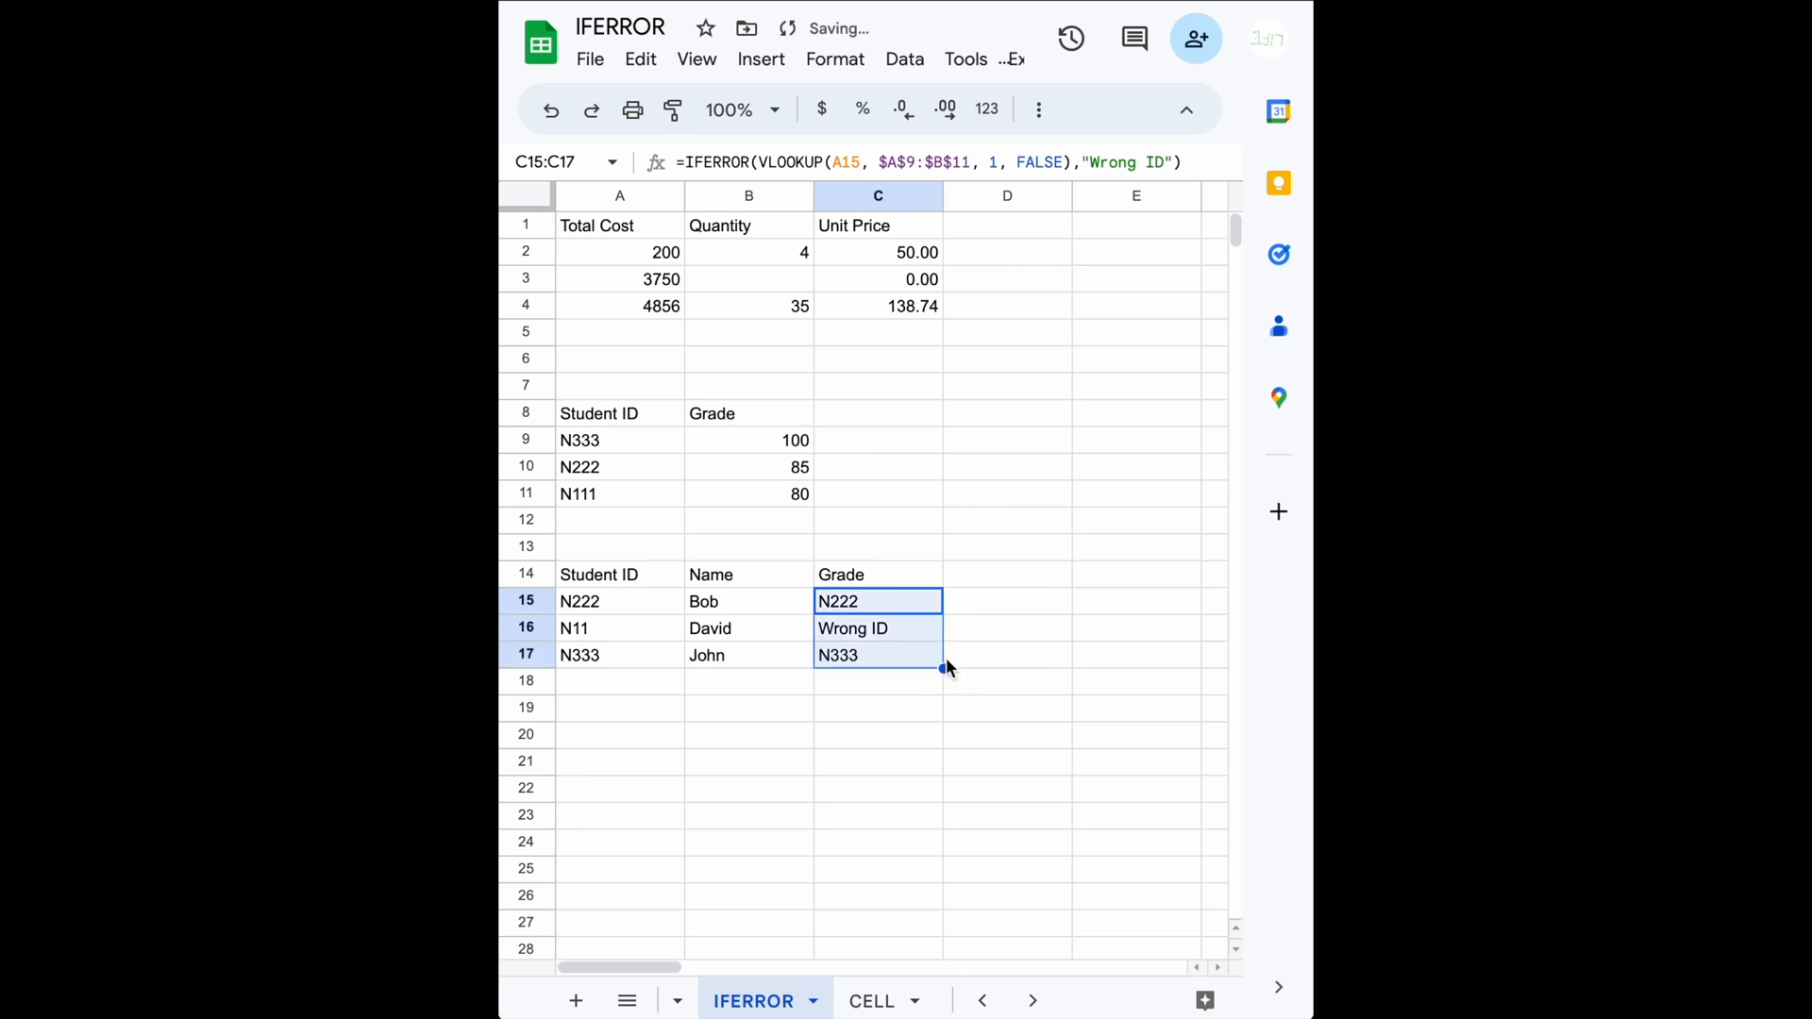
pyautogui.click(899, 627)
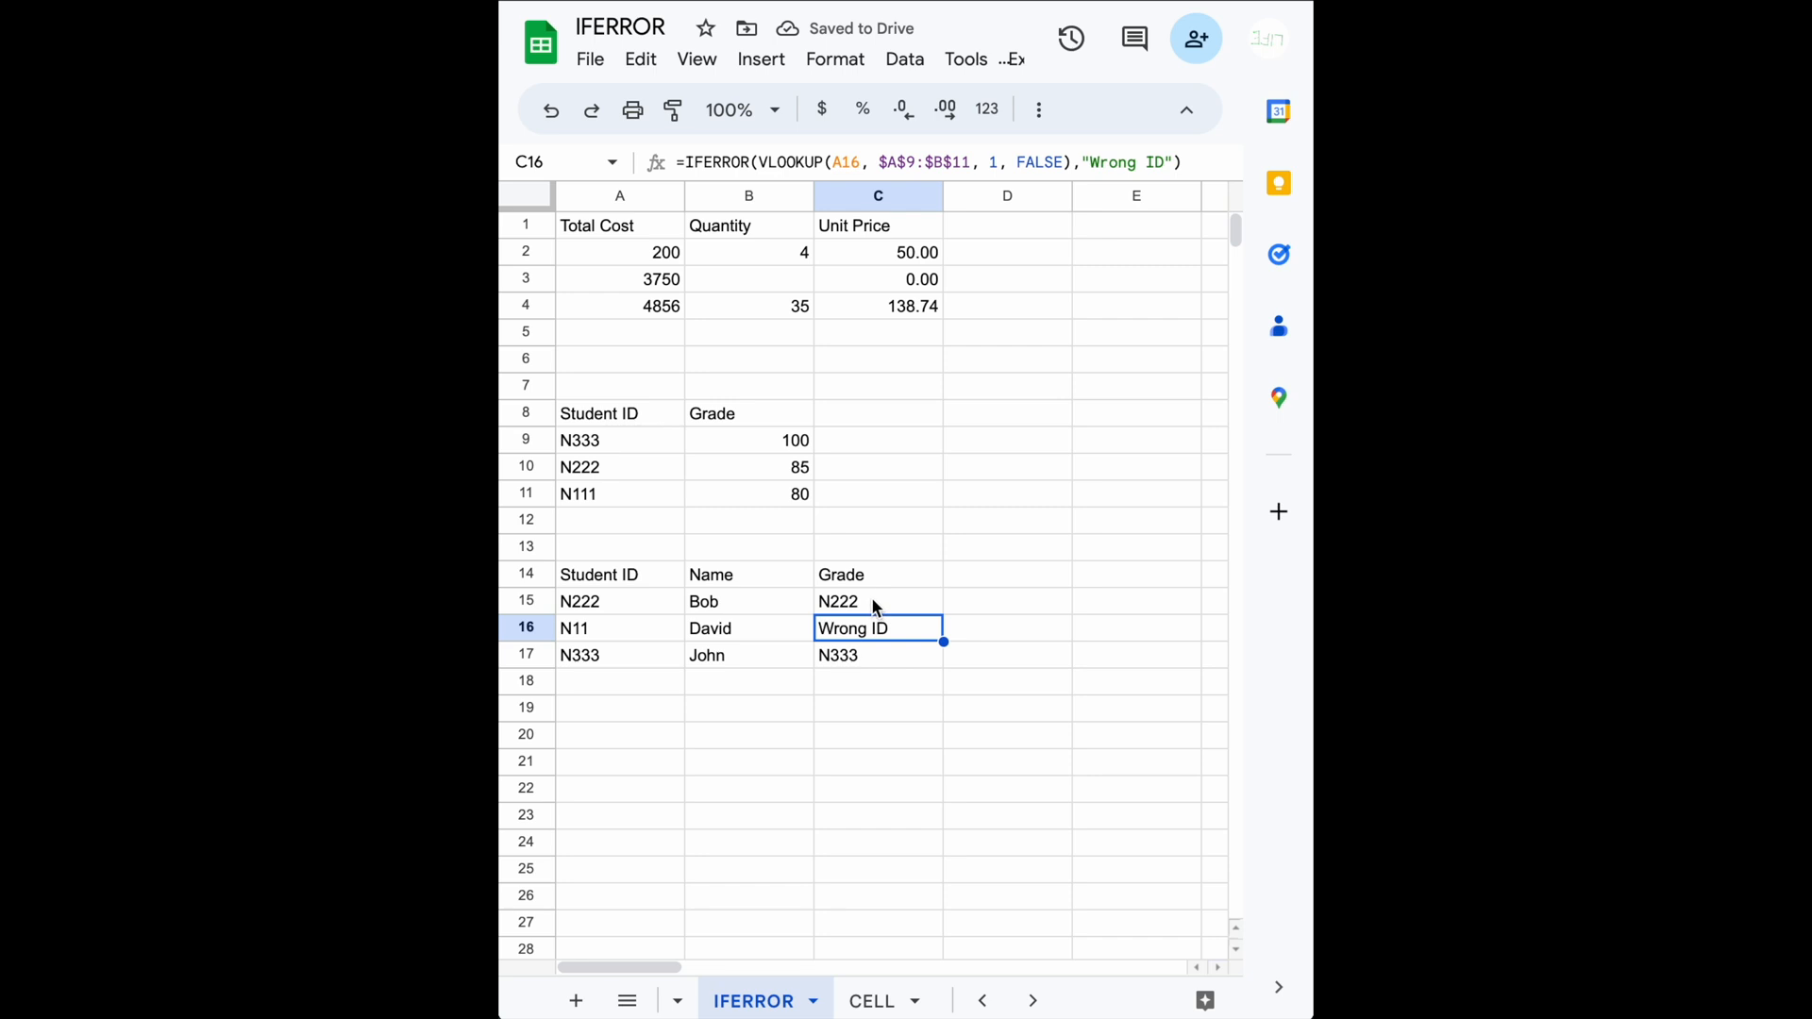
# Step: Set the VLOOKUP column index in C15 back to 2 and fill the formula down through C17
pyautogui.click(868, 598)
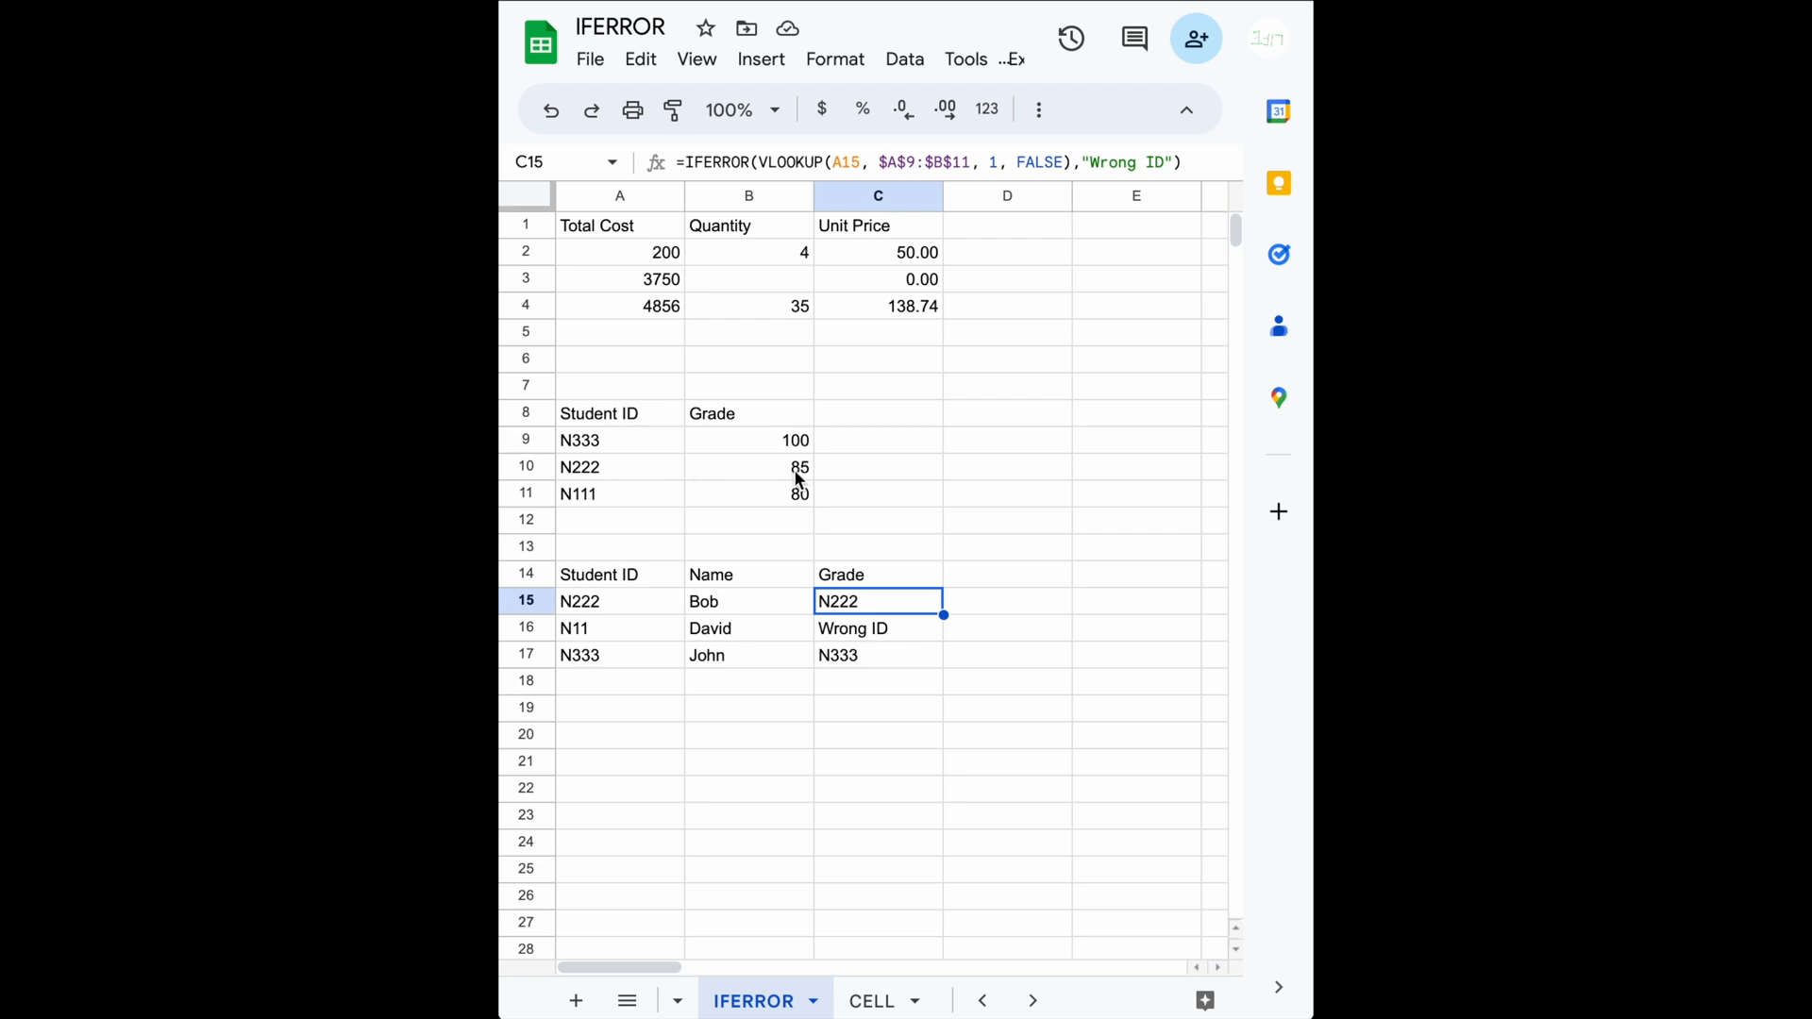
pyautogui.click(996, 162)
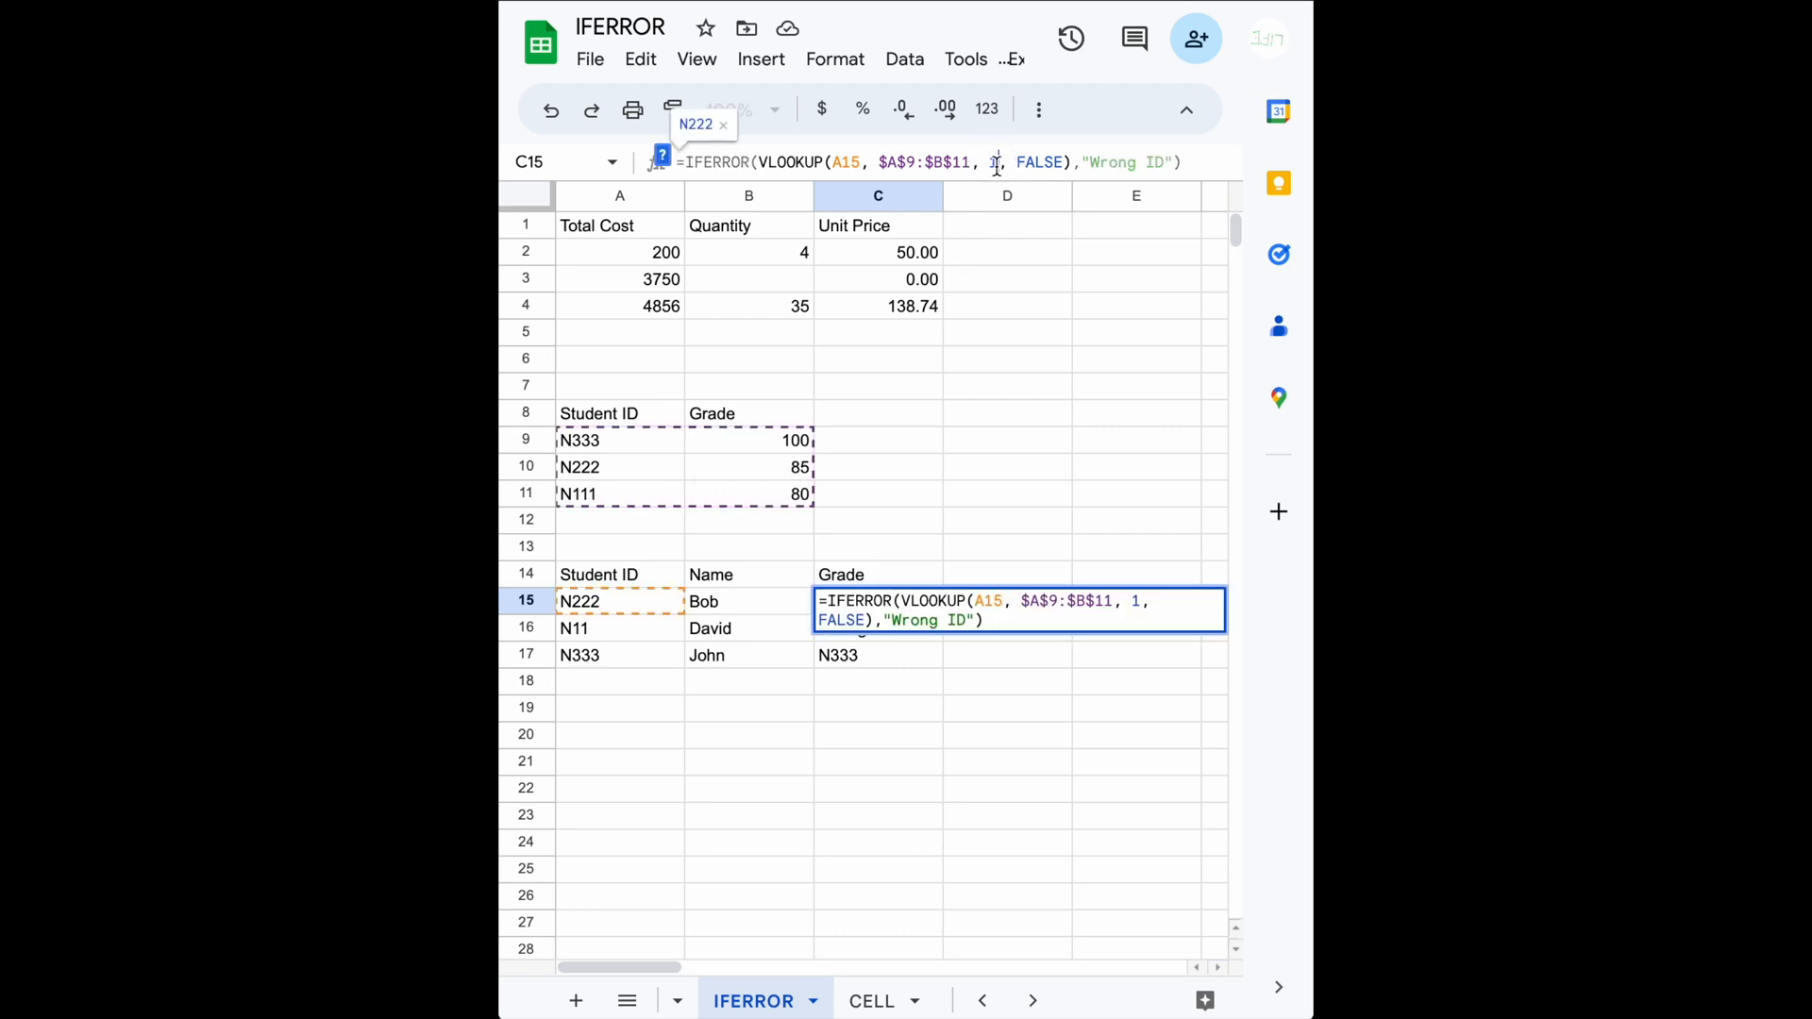
pyautogui.press('Return')
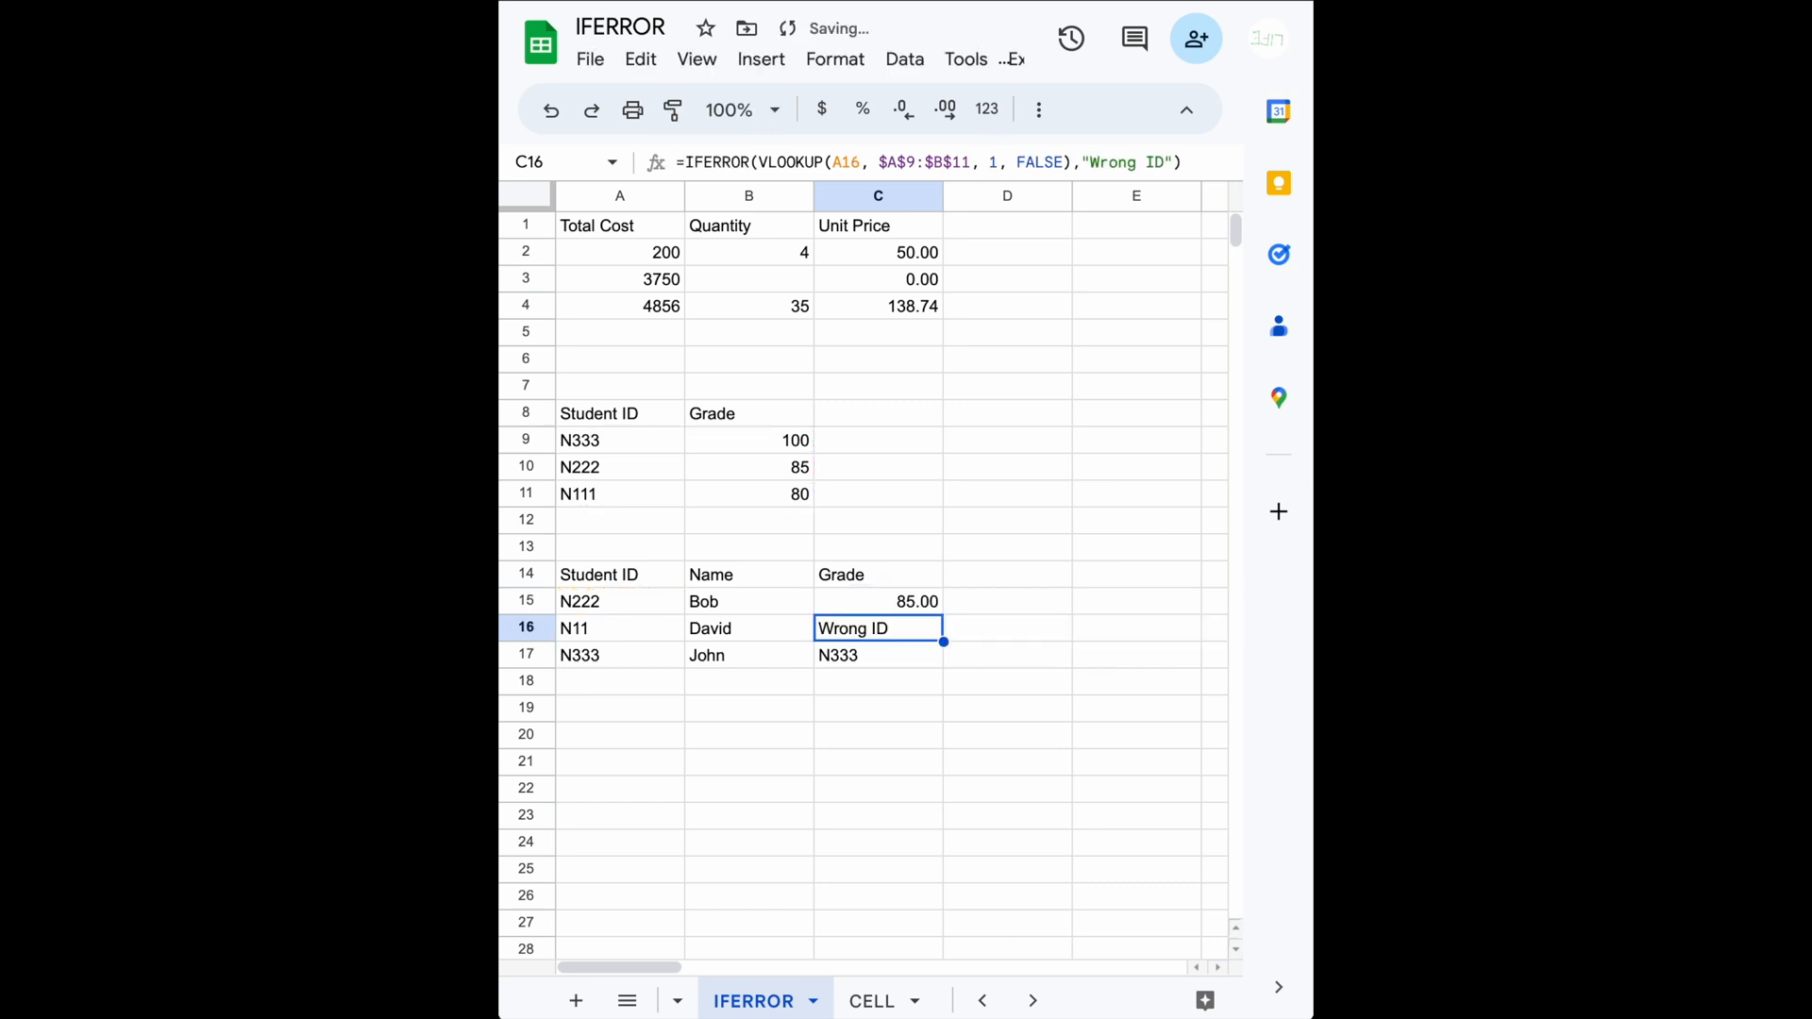
pyautogui.click(916, 606)
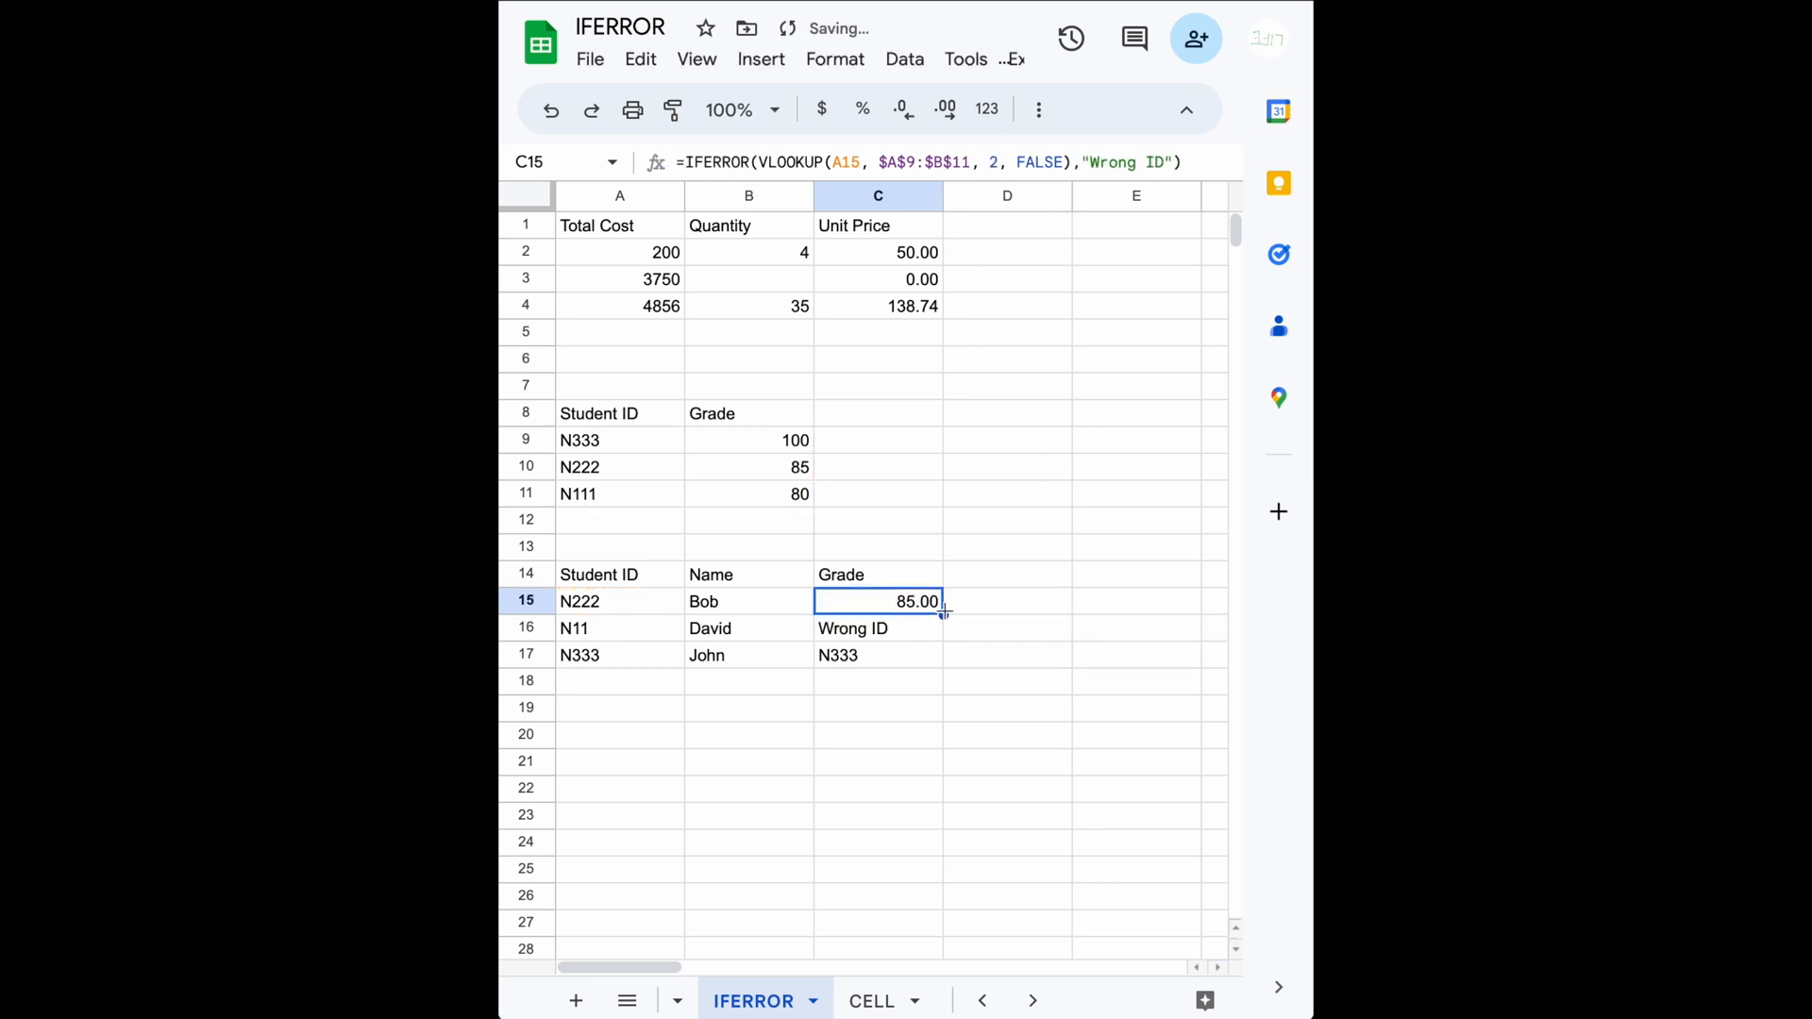
pyautogui.moveTo(944, 615); pyautogui.dragTo(943, 656)
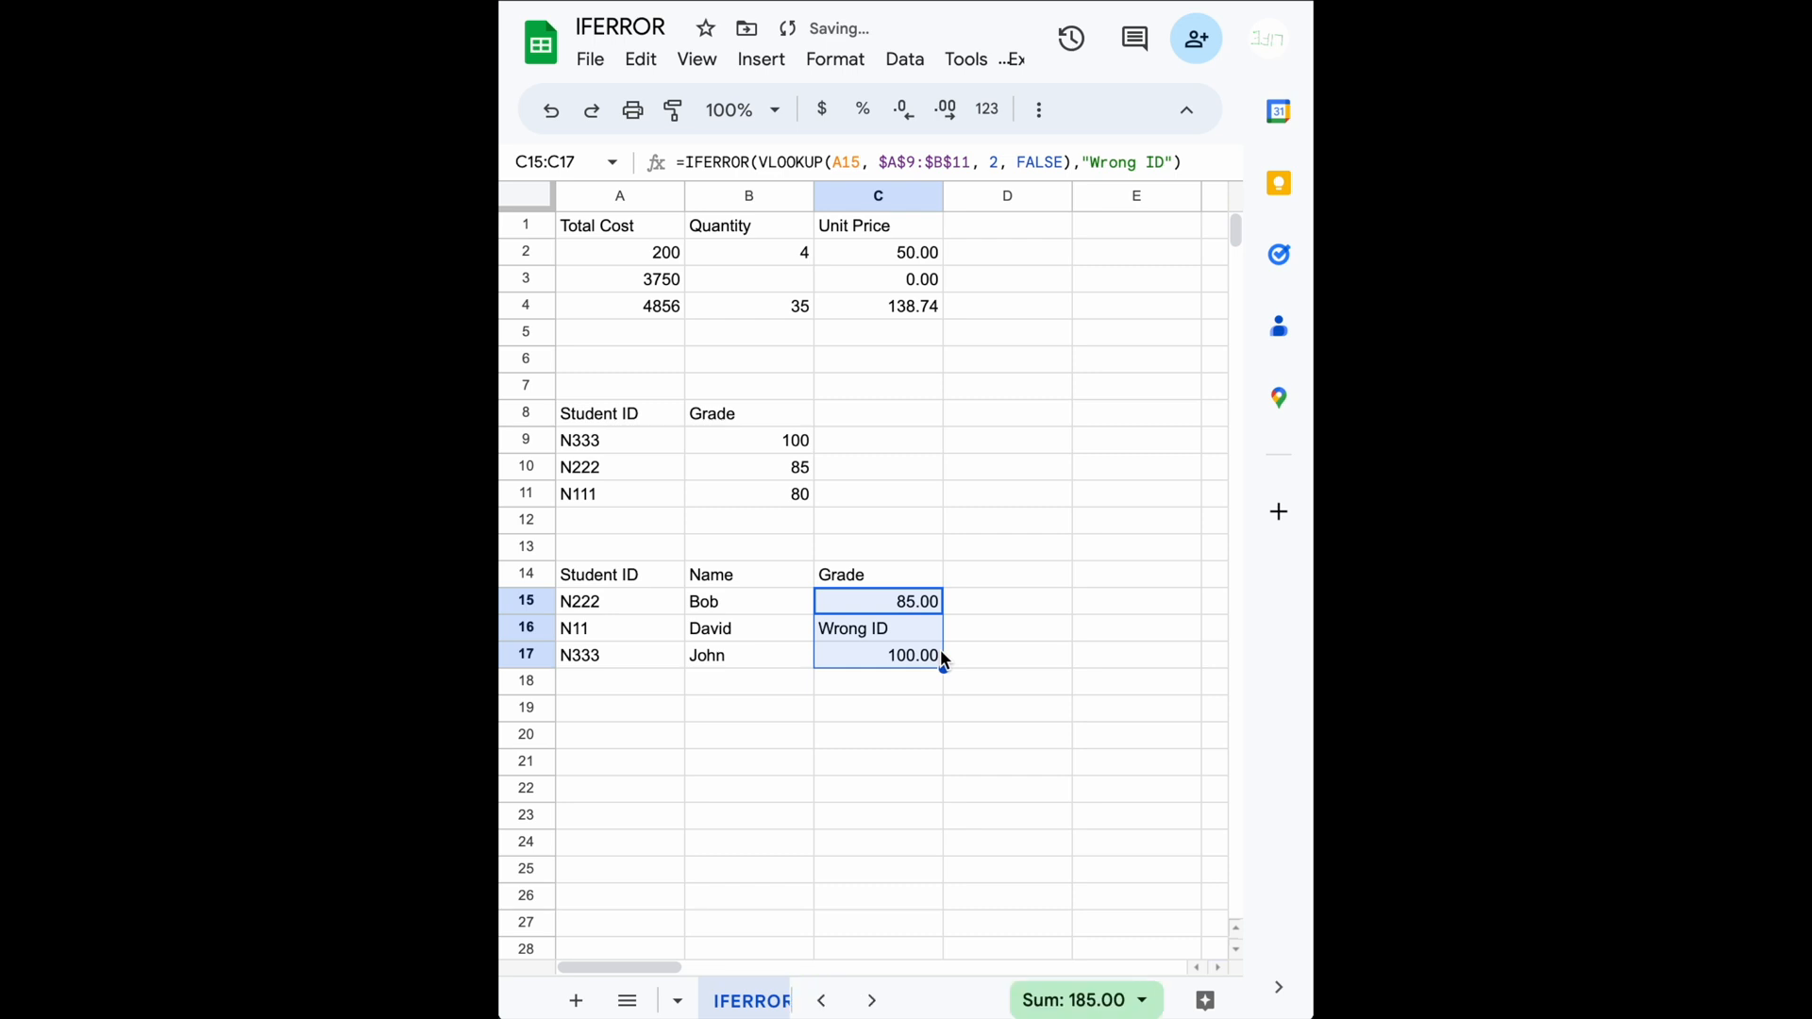
pyautogui.click(873, 651)
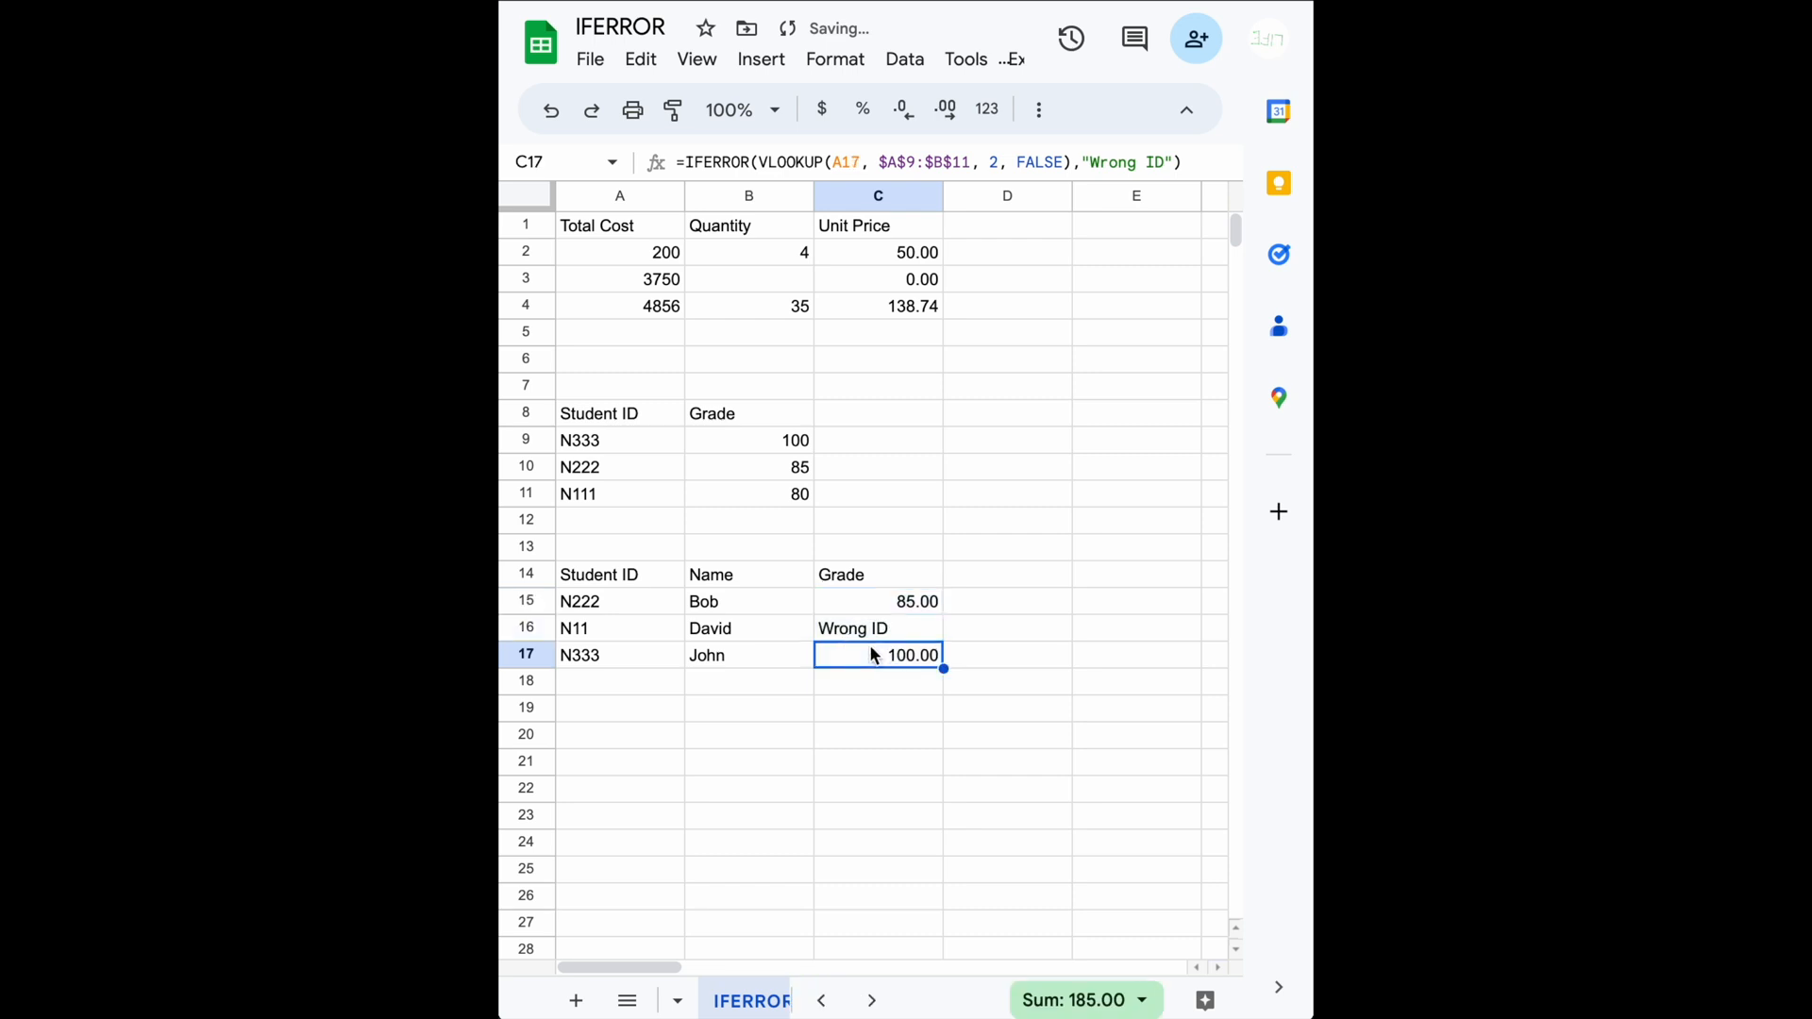
# Step: Cut the Student ID and Grade lookup table in A8:B11 and paste it starting at D8
pyautogui.click(585, 421)
pyautogui.moveTo(583, 432); pyautogui.dragTo(755, 495)
pyautogui.hotkey('ctrl', 'c')
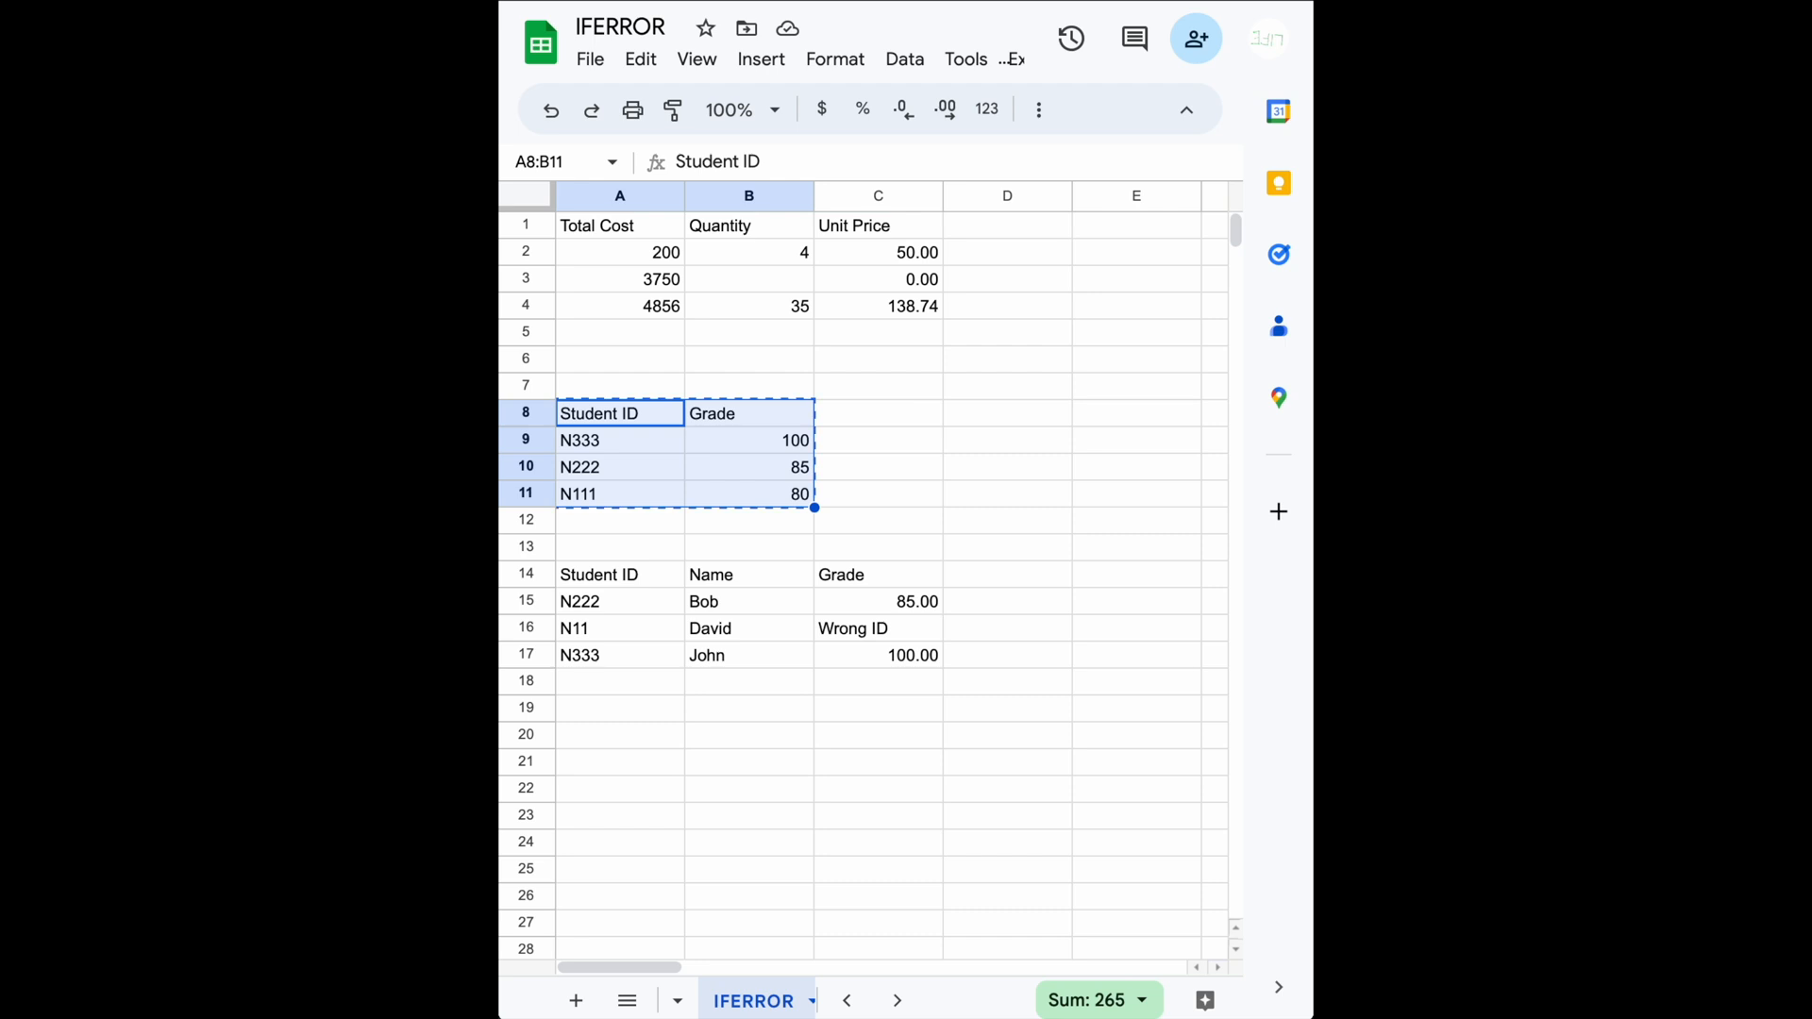
pyautogui.click(878, 413)
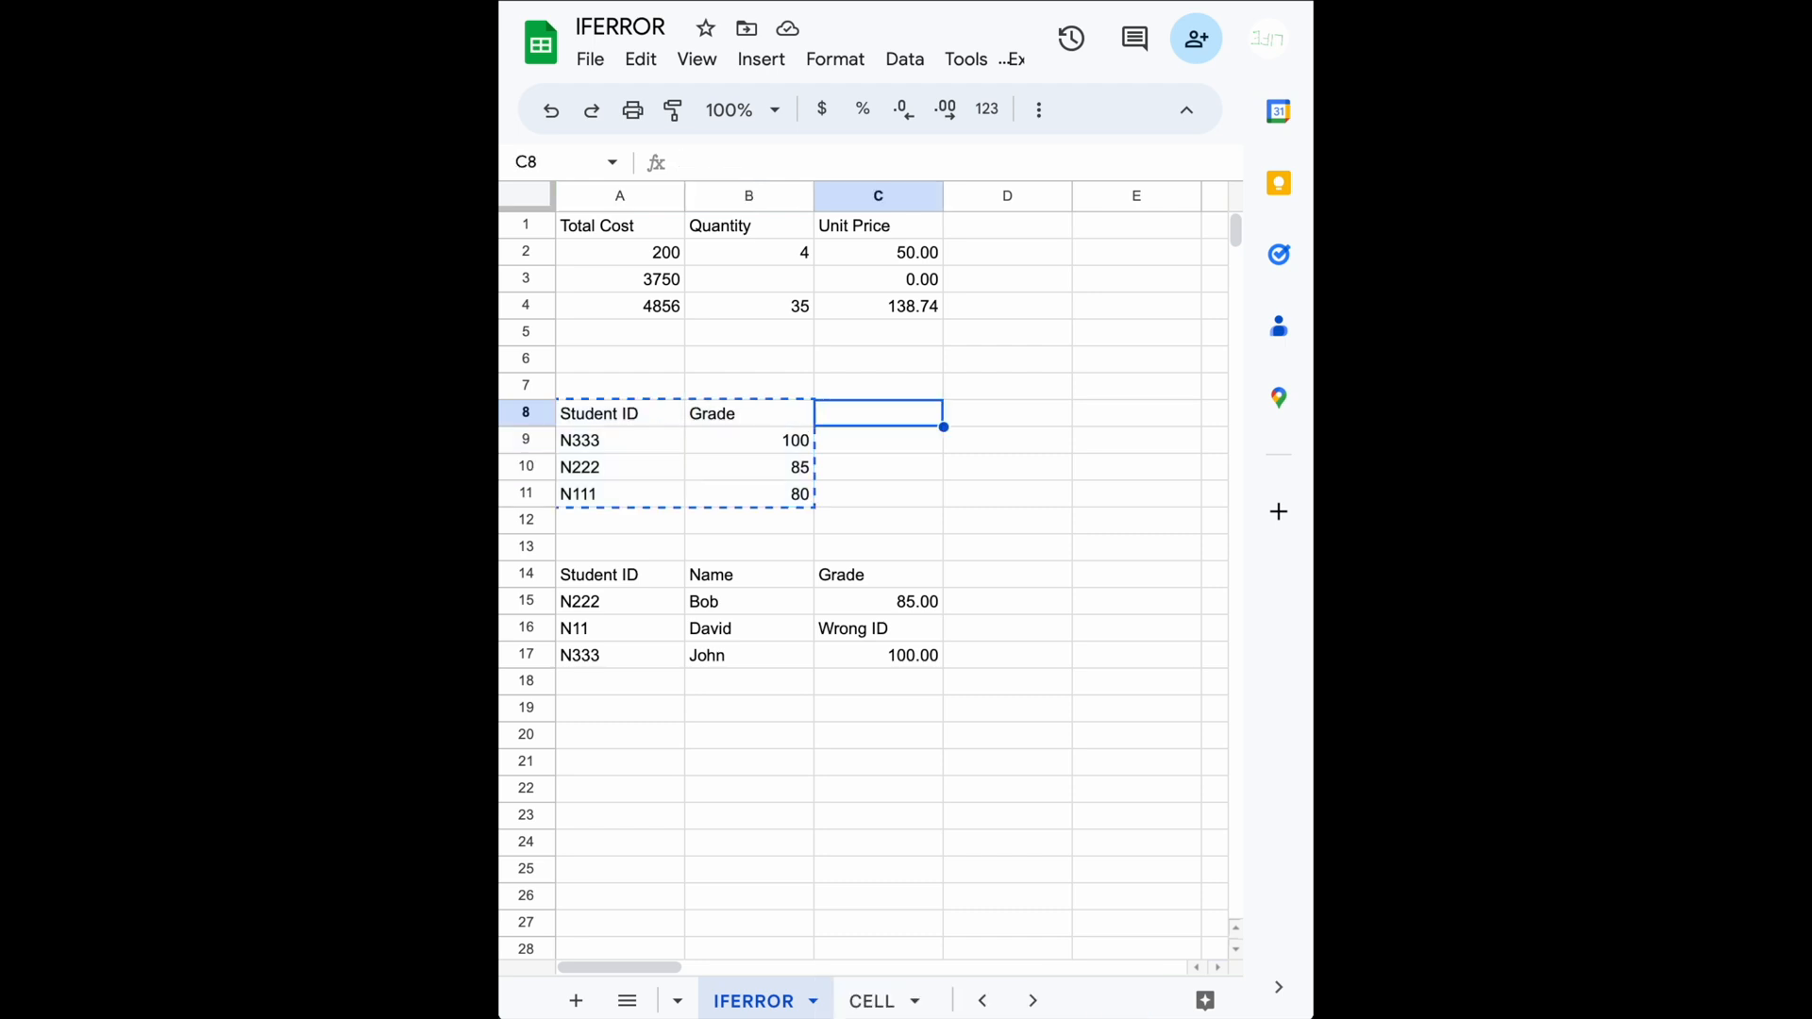
pyautogui.click(1006, 413)
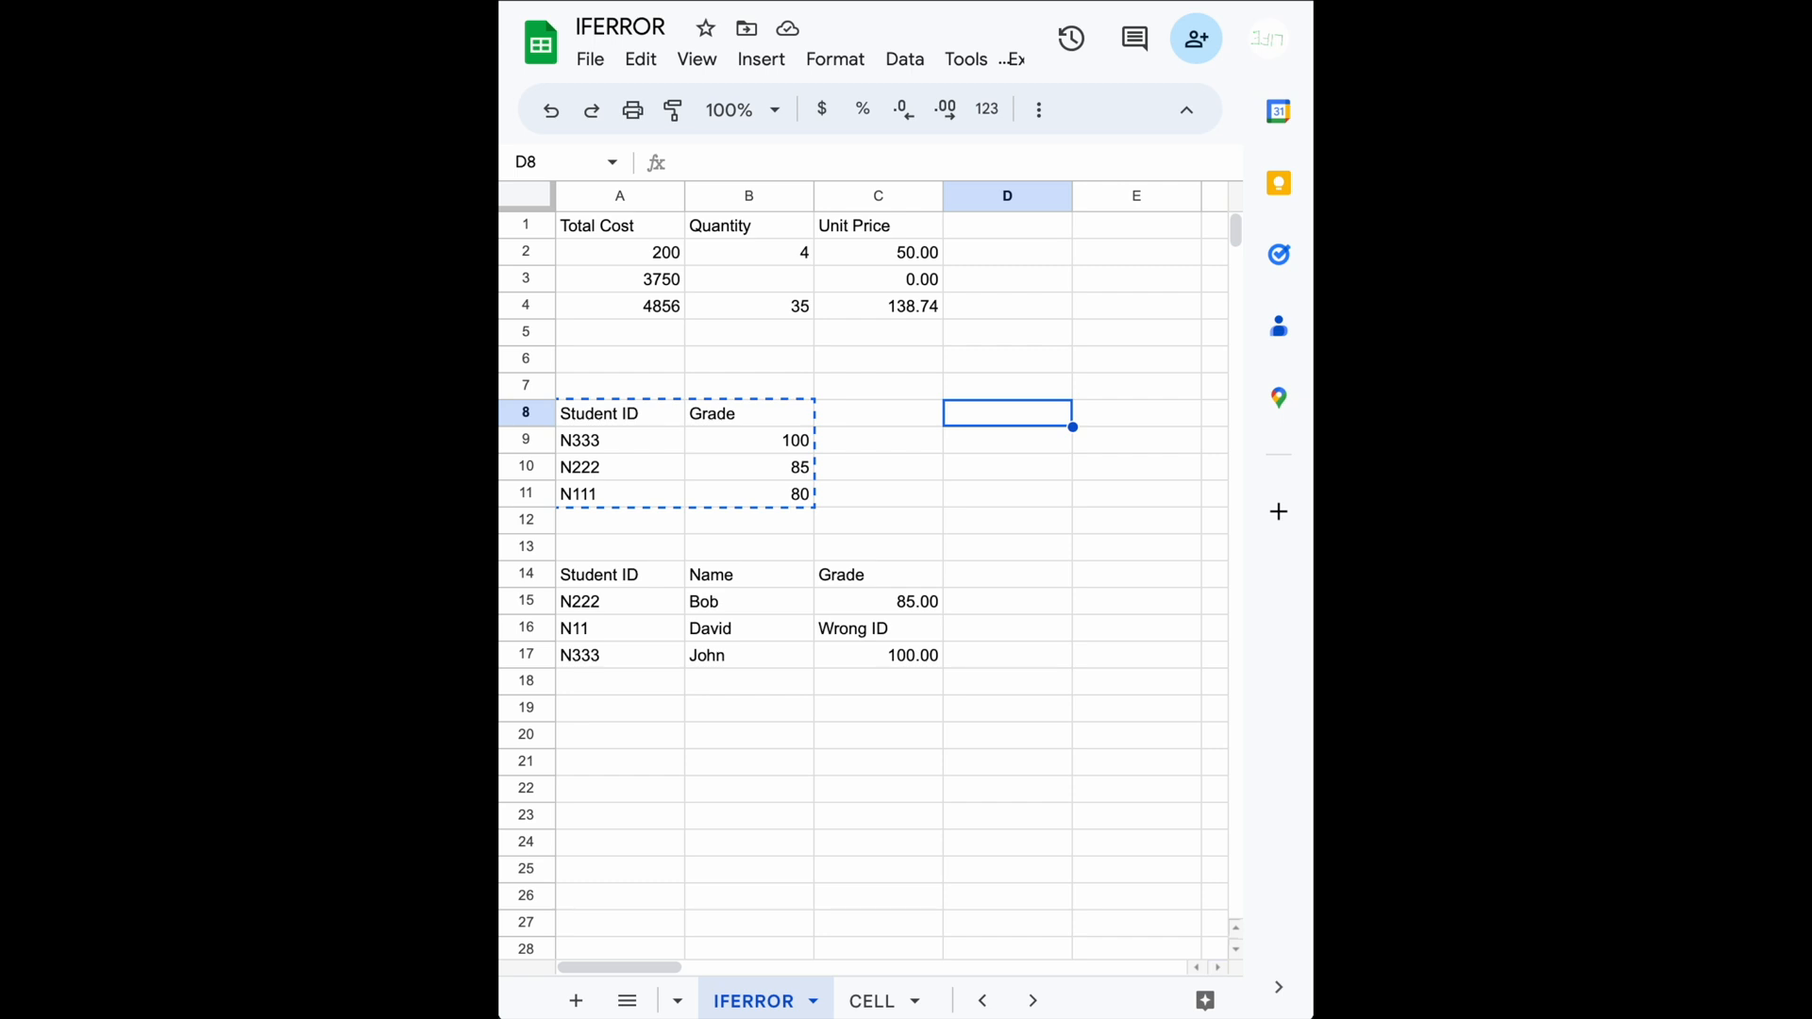
pyautogui.hotkey('ctrl', 'v')
pyautogui.click(809, 713)
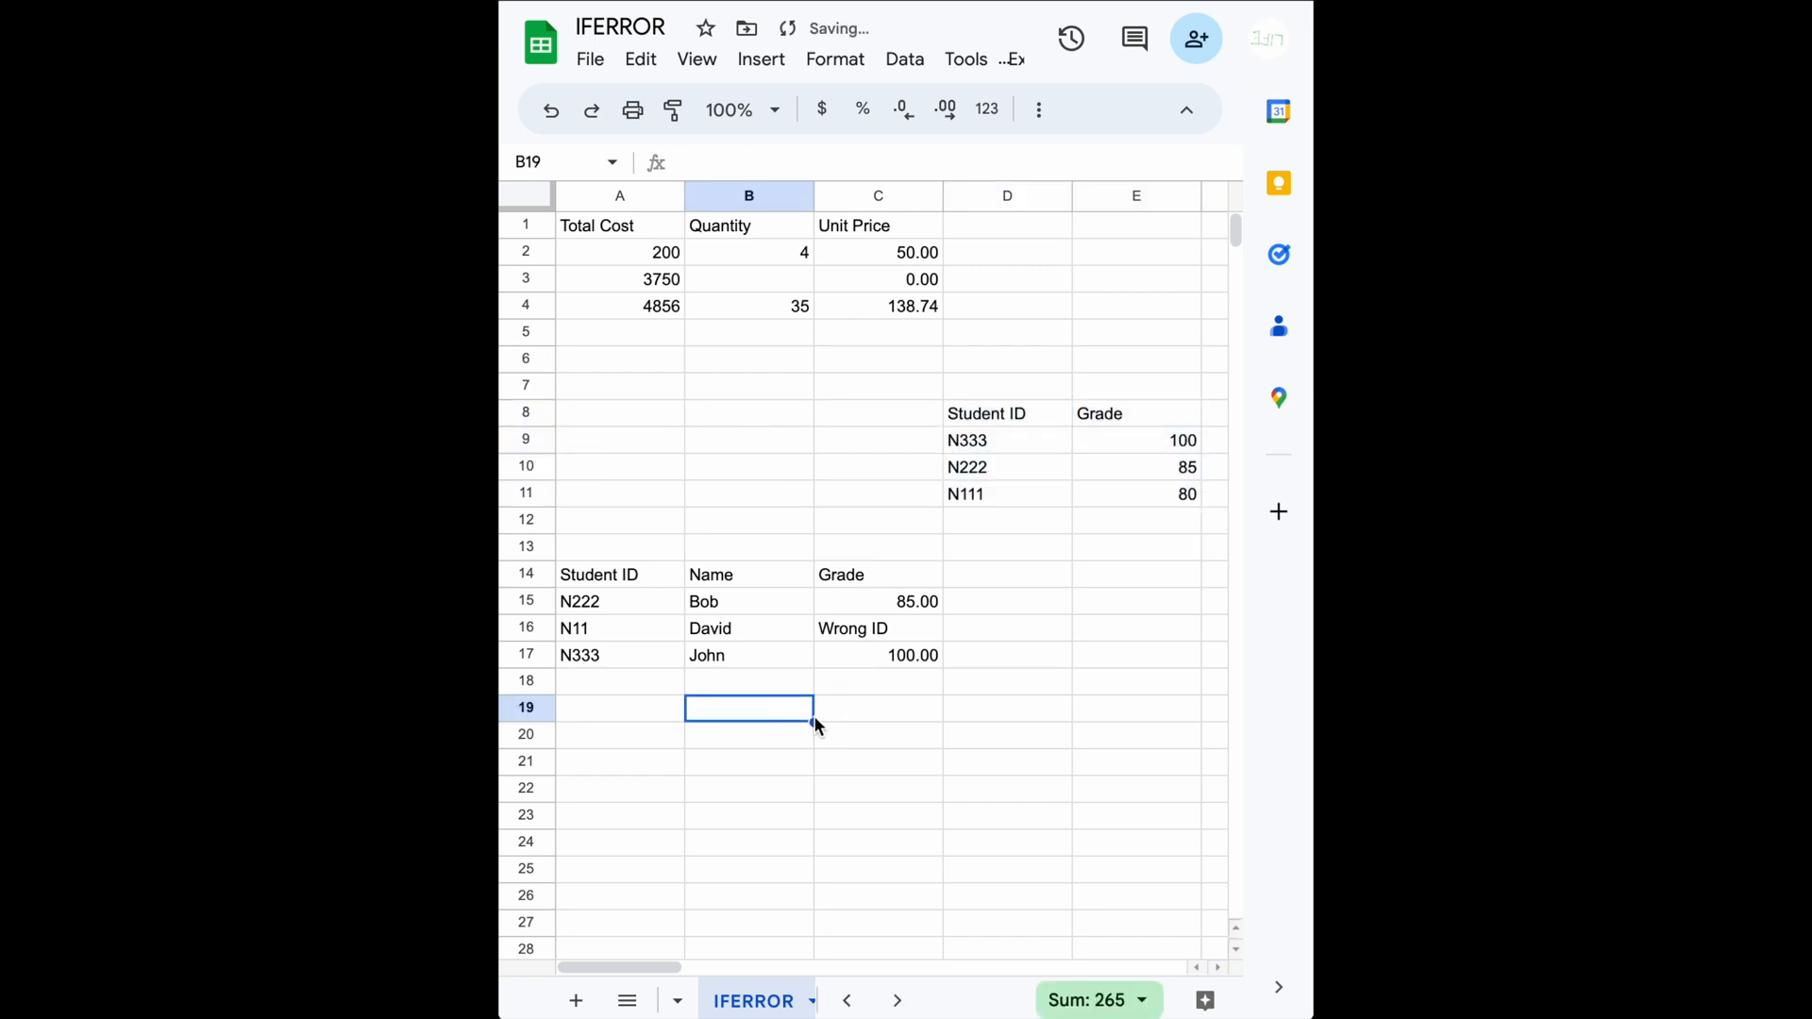
# Step: Try 5 as the VLOOKUP column index in the C15 formula
pyautogui.click(896, 615)
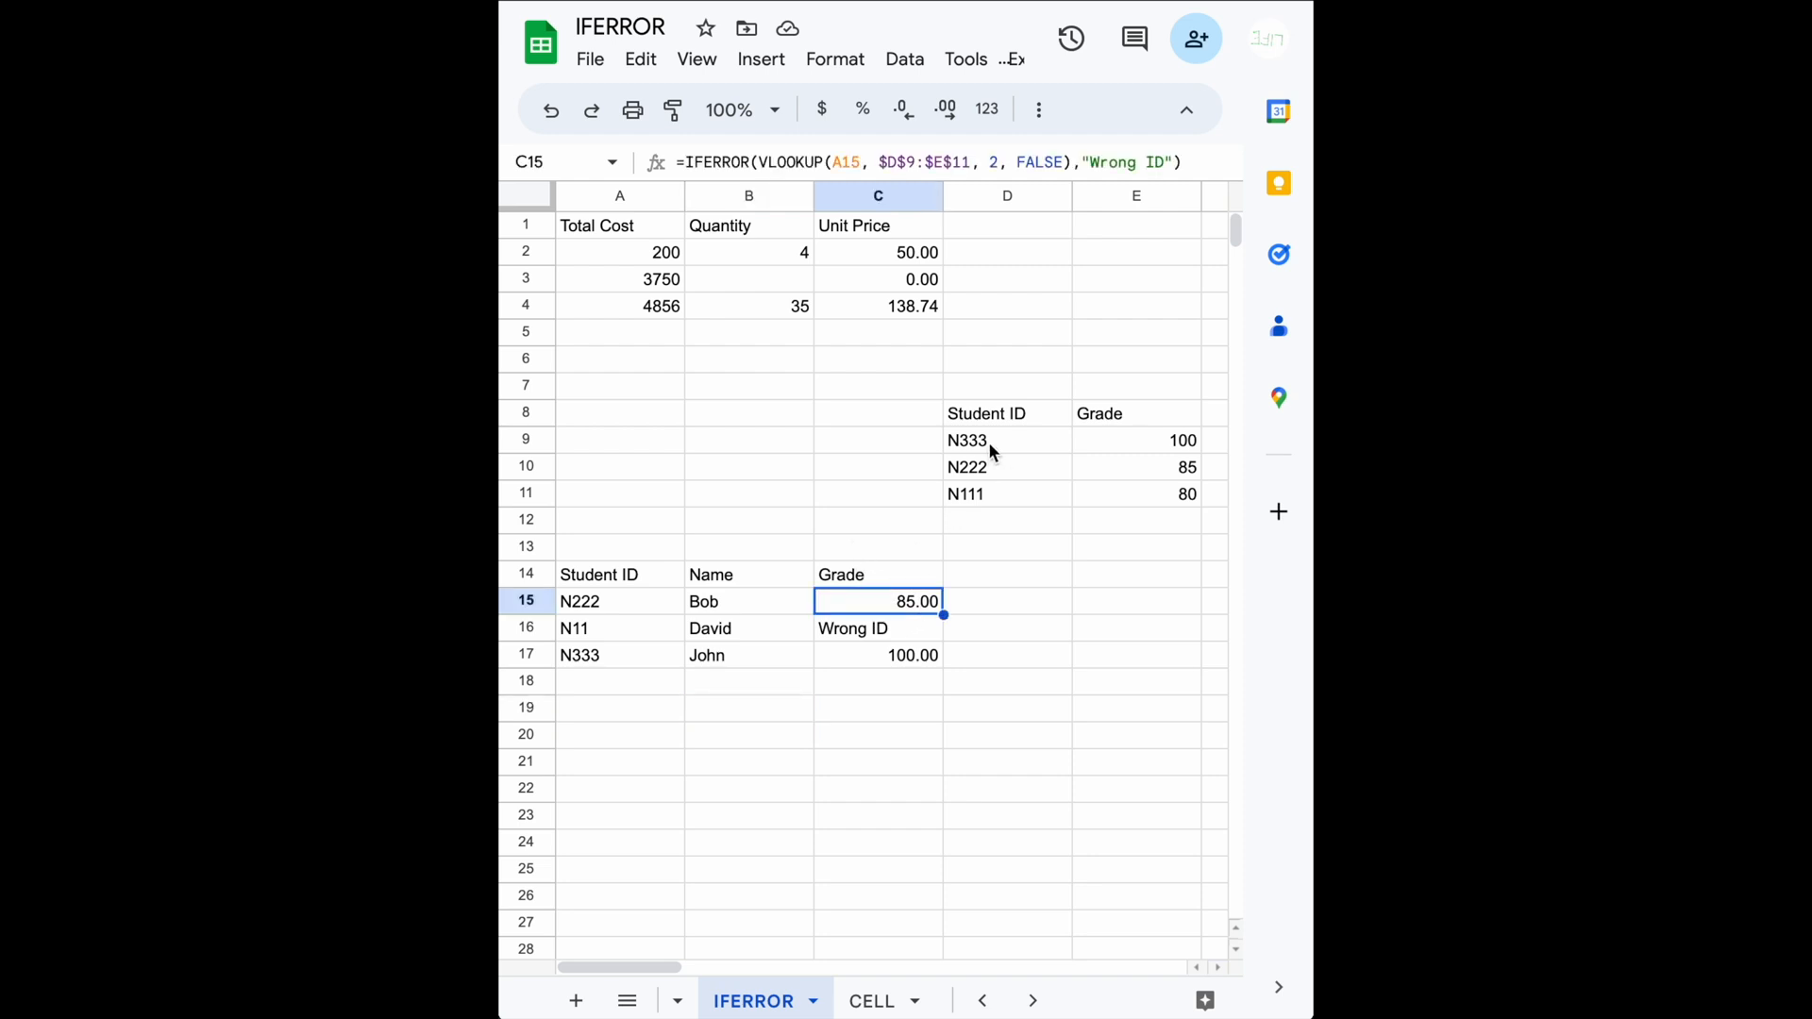
pyautogui.doubleClick(852, 605)
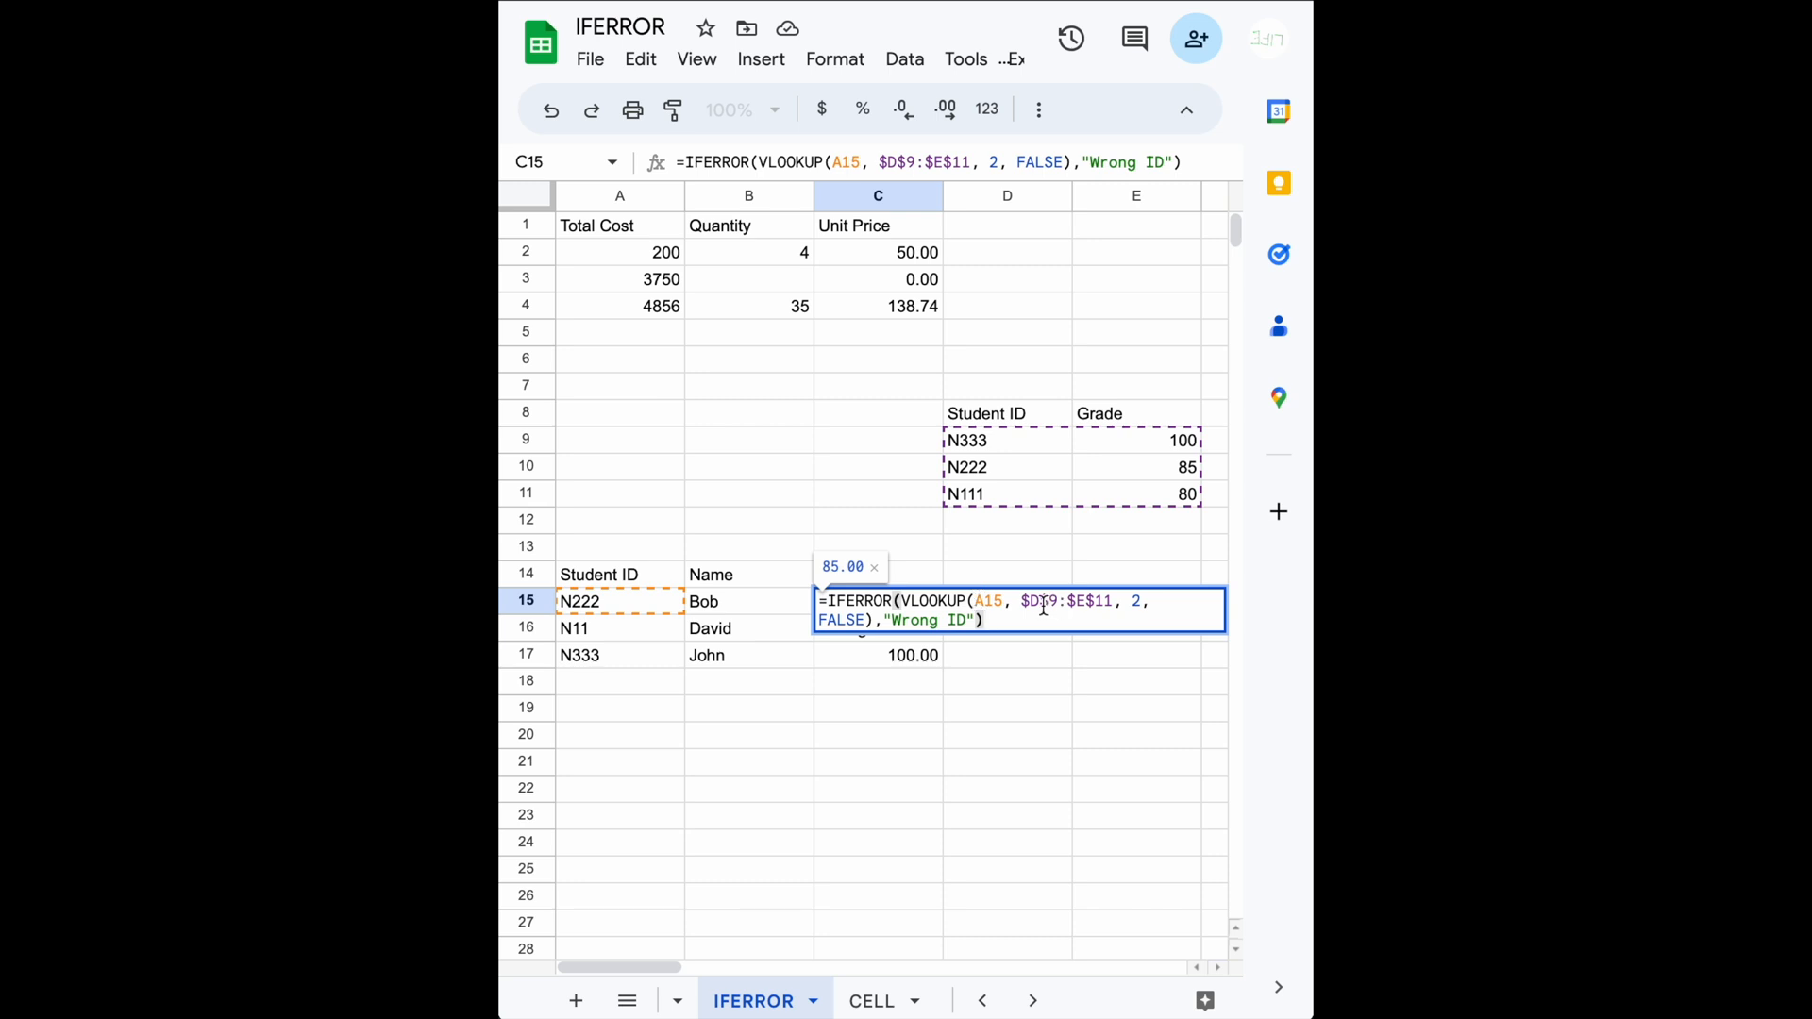
pyautogui.click(1139, 604)
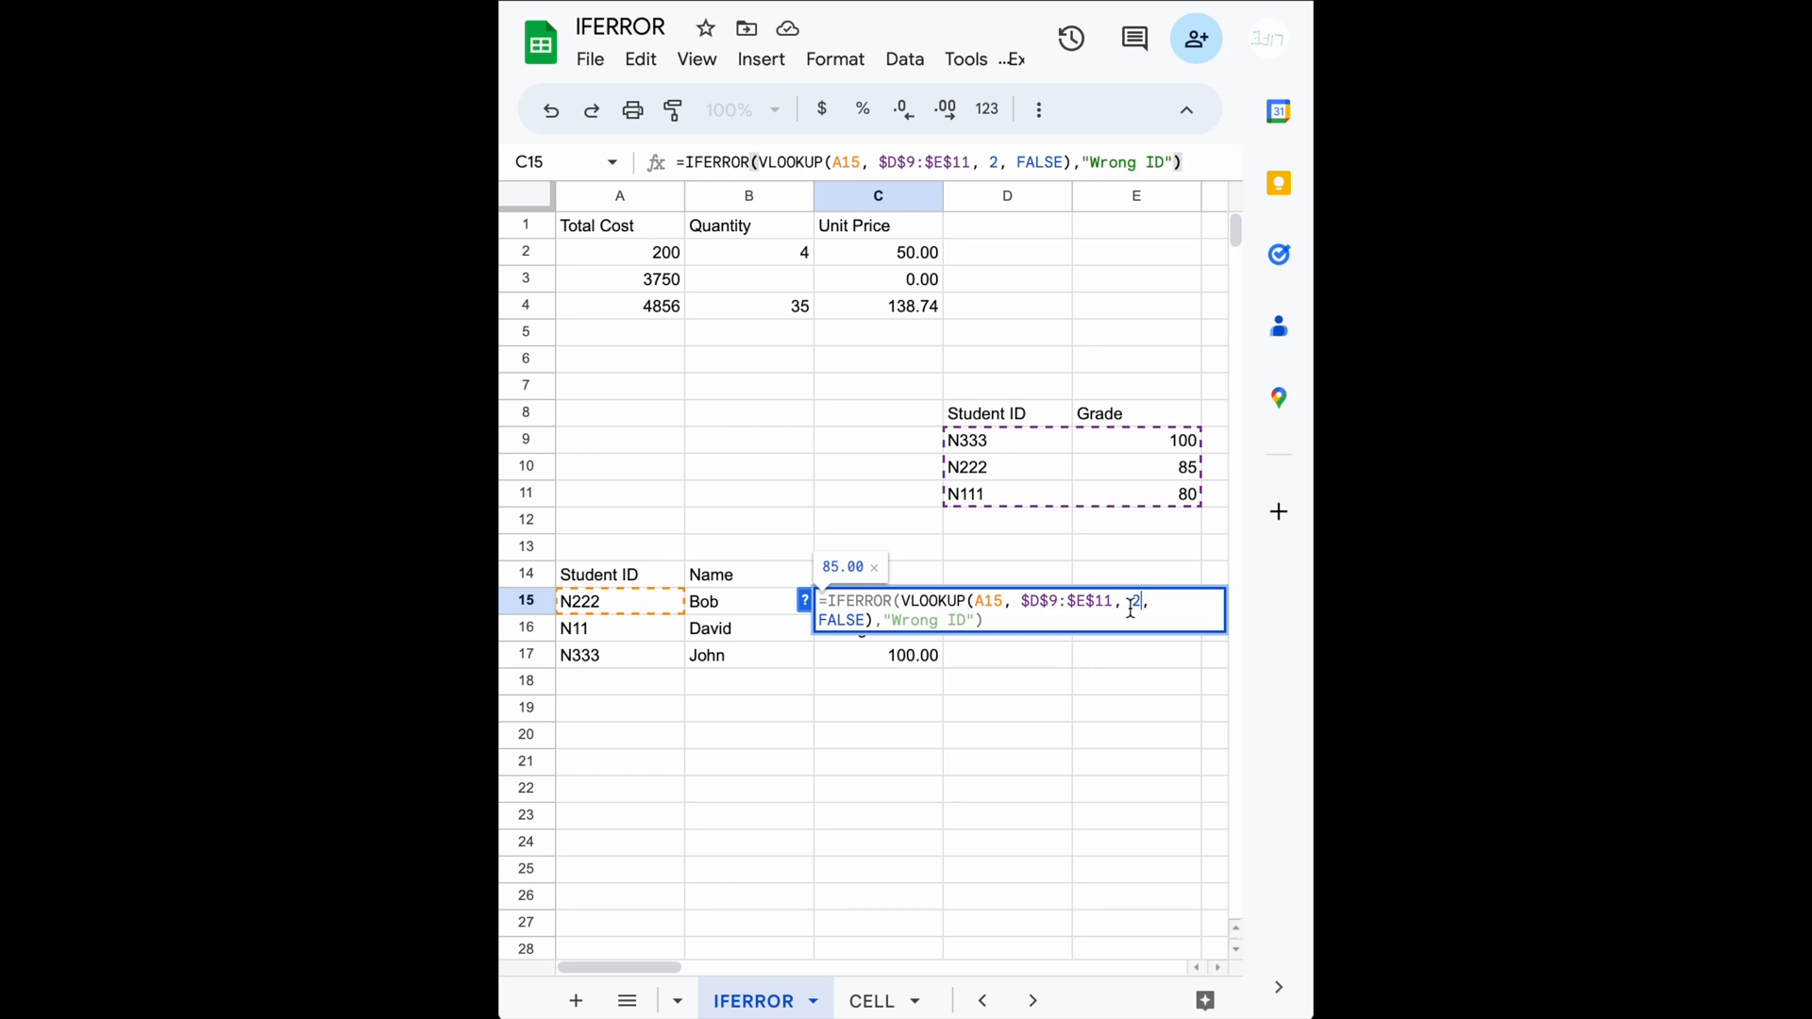
pyautogui.press('BackSpace')
pyautogui.write('5')
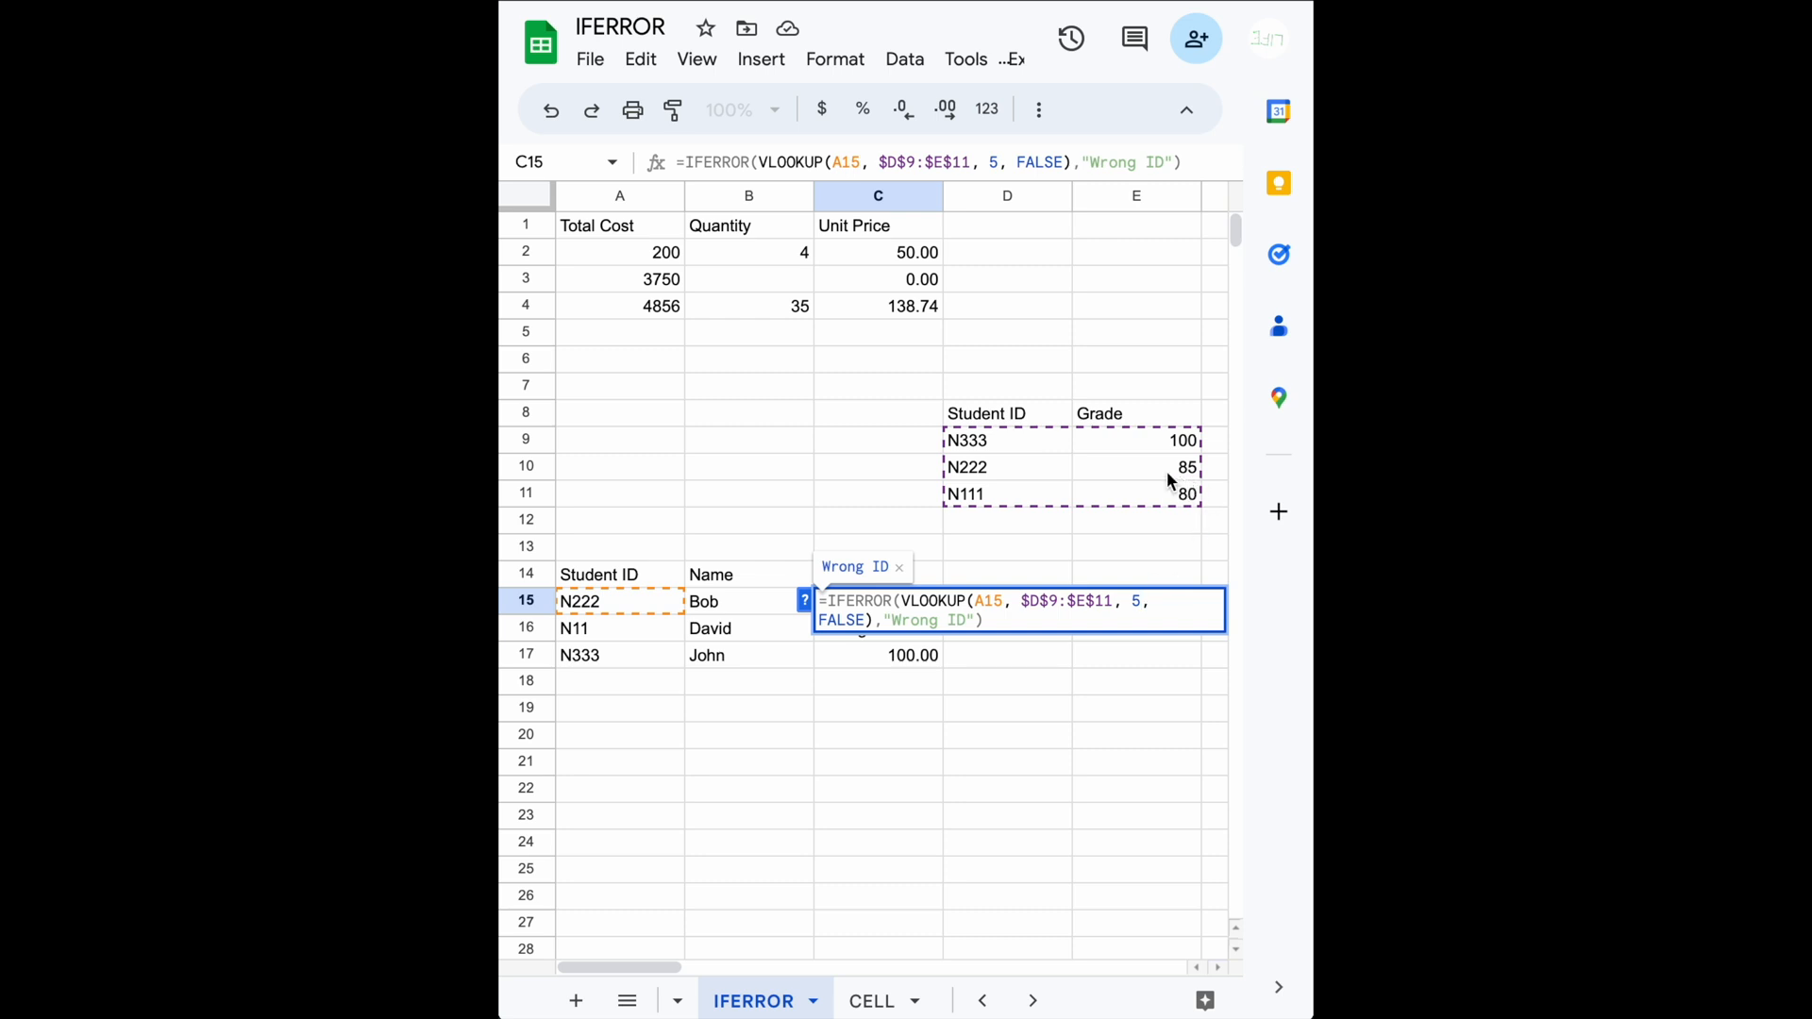
pyautogui.hscroll(3, 1167, 473)
pyautogui.hscroll(-2, 1167, 481)
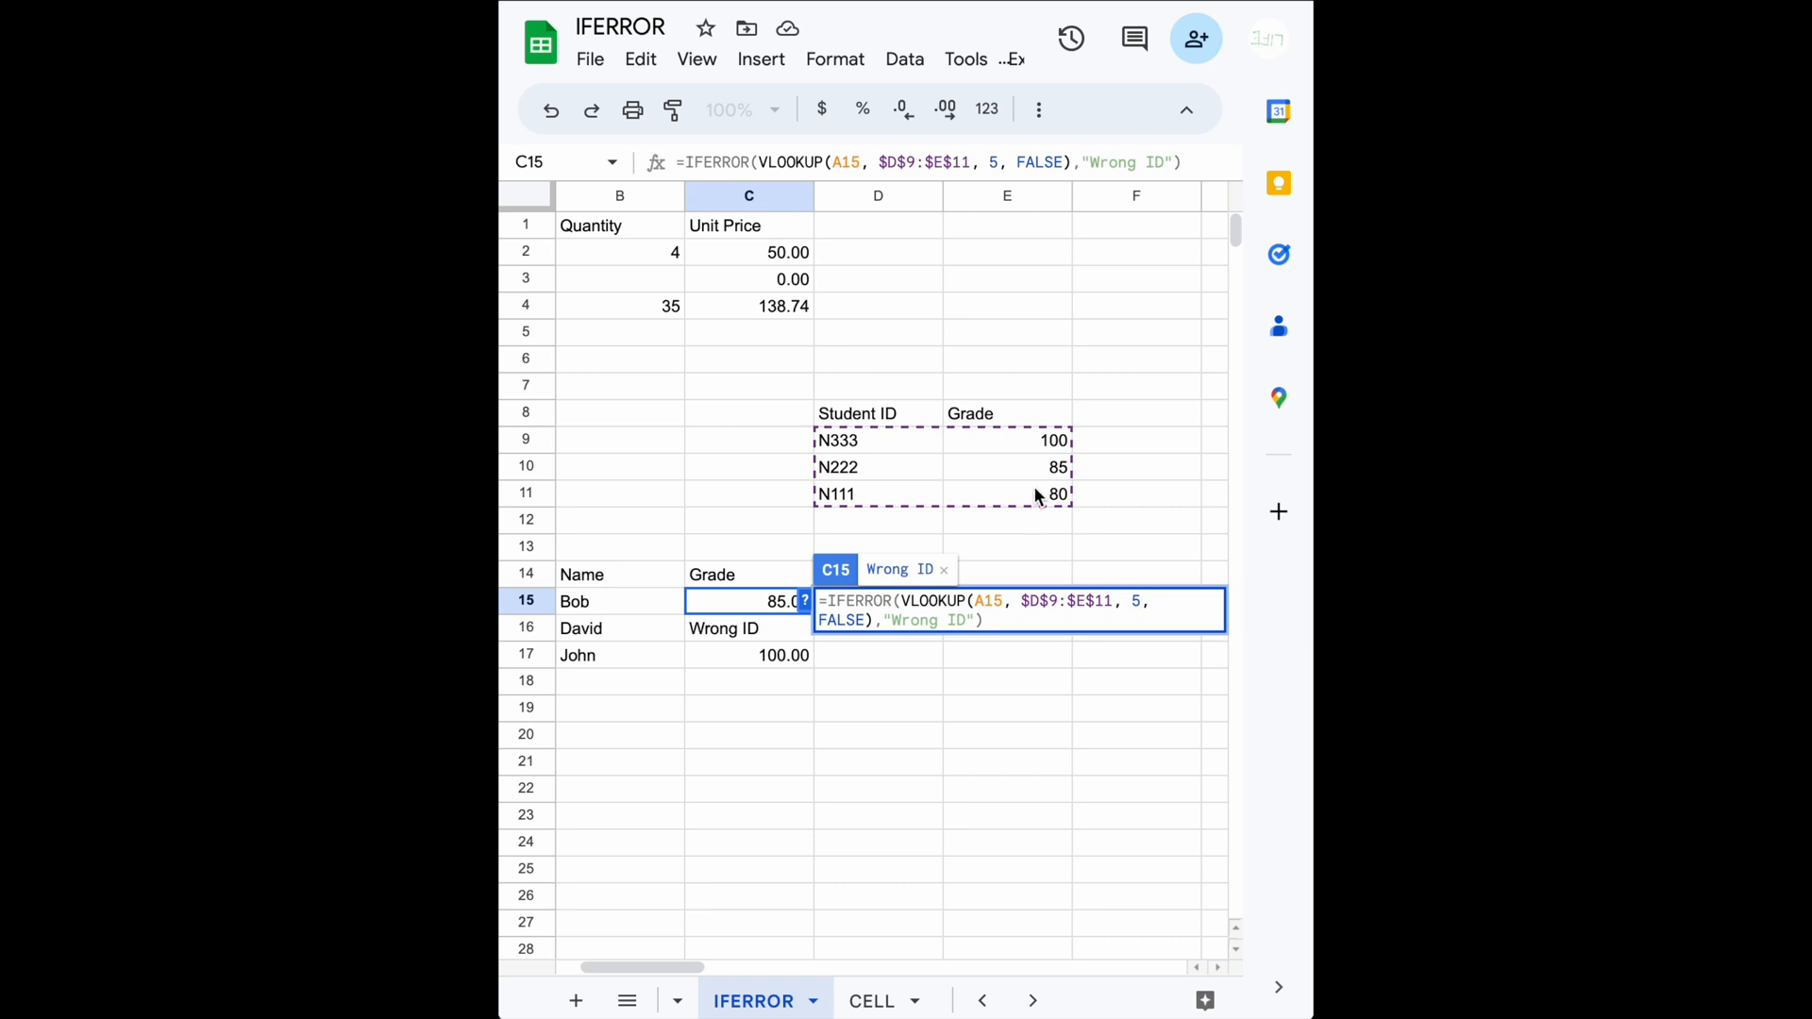
# Step: Return the VLOOKUP column index in the C15 formula to 2
pyautogui.press('BackSpace')
pyautogui.write('2')
pyautogui.press('Return')
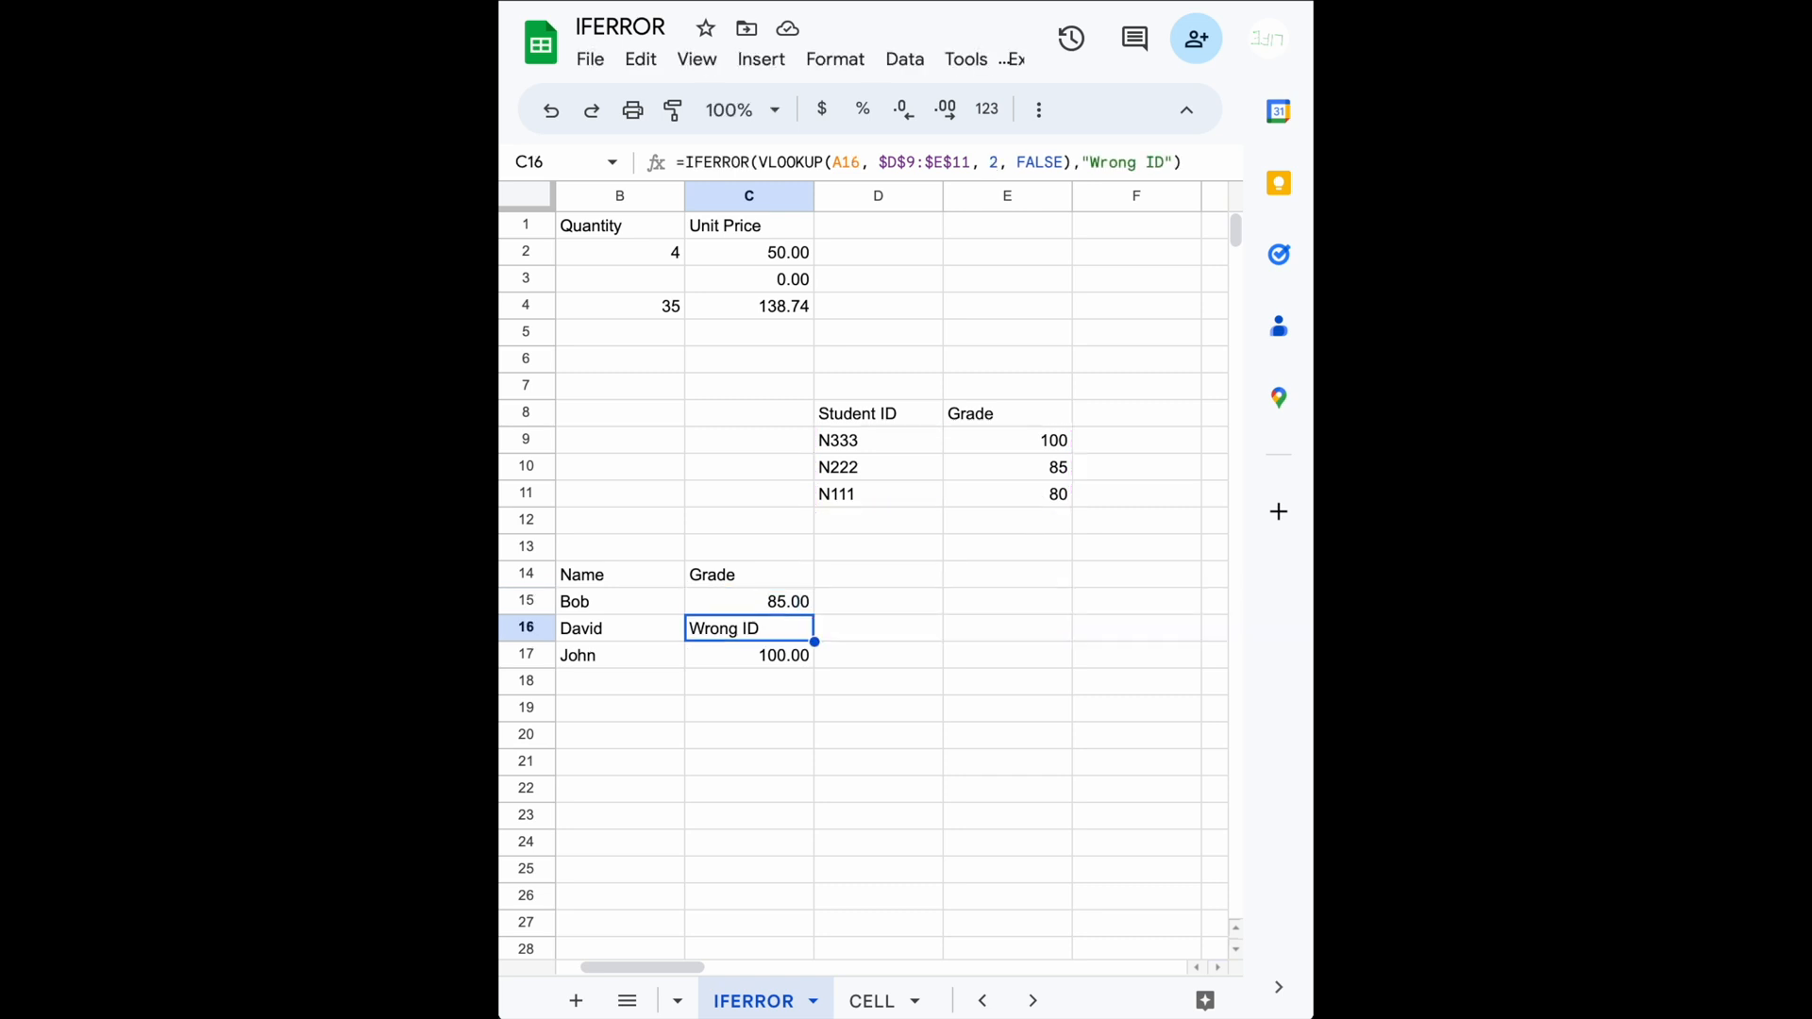
pyautogui.click(807, 607)
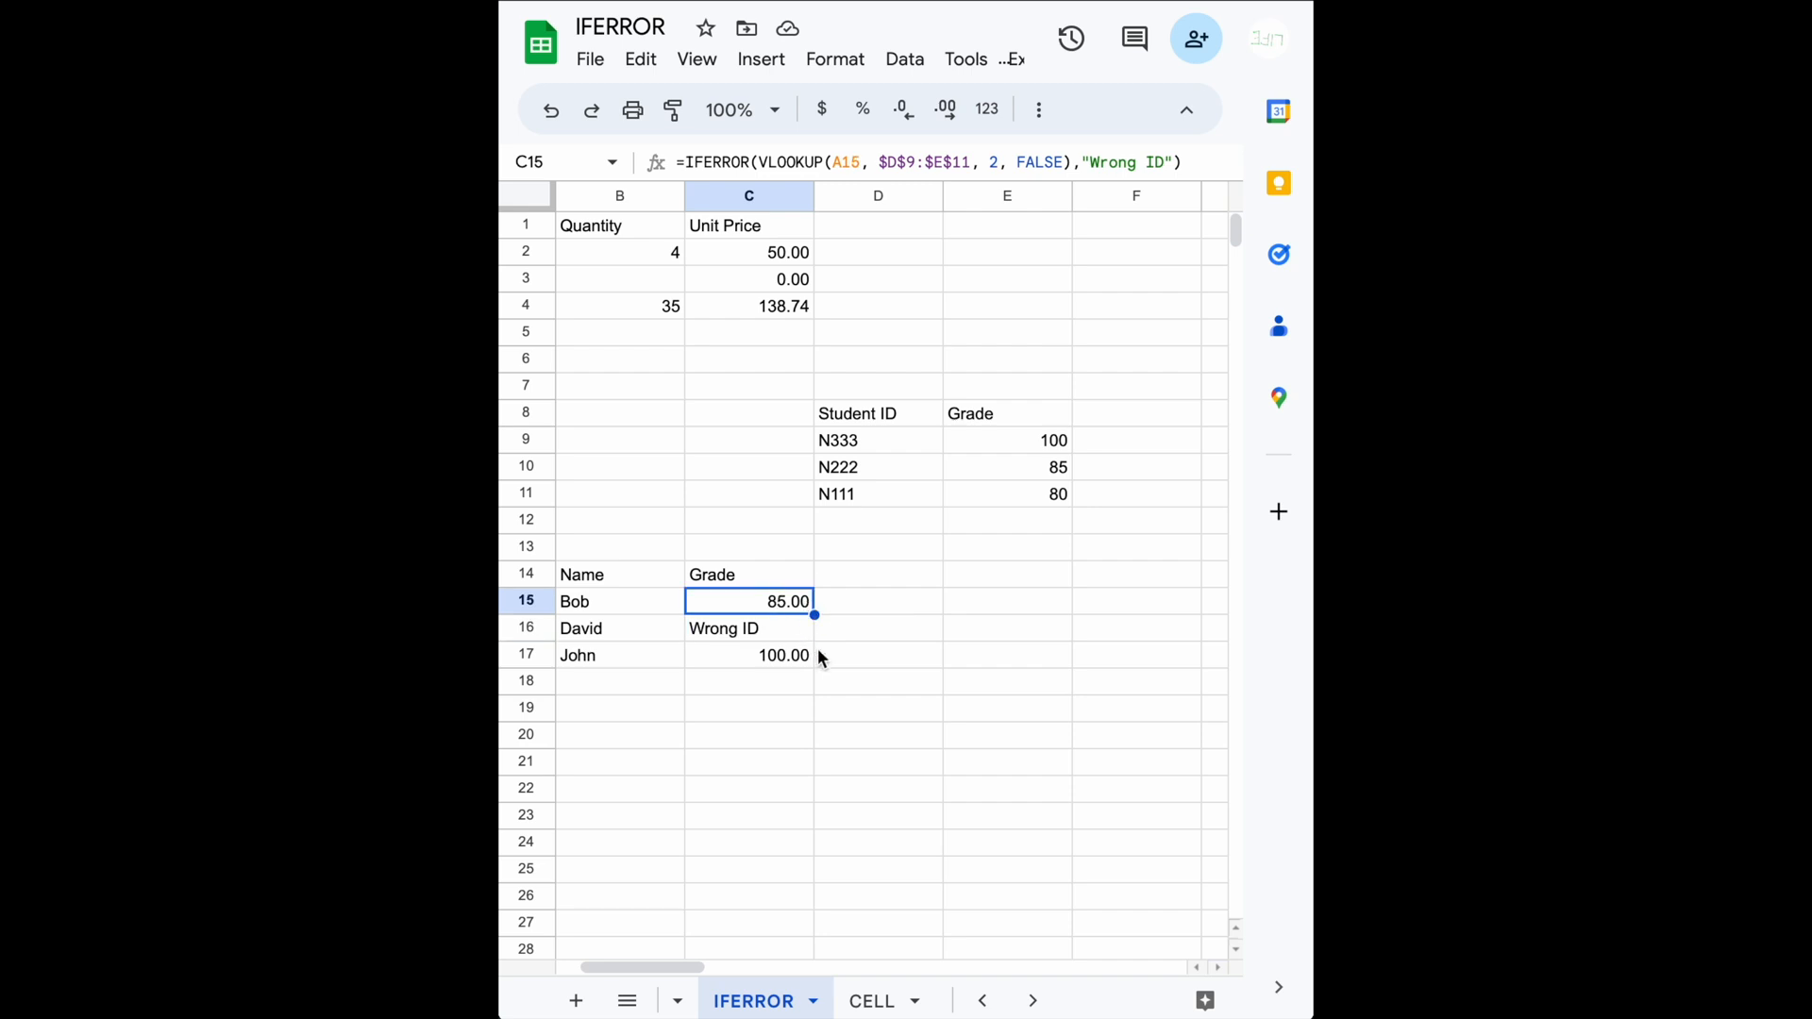
pyautogui.hscroll(-2, 828, 659)
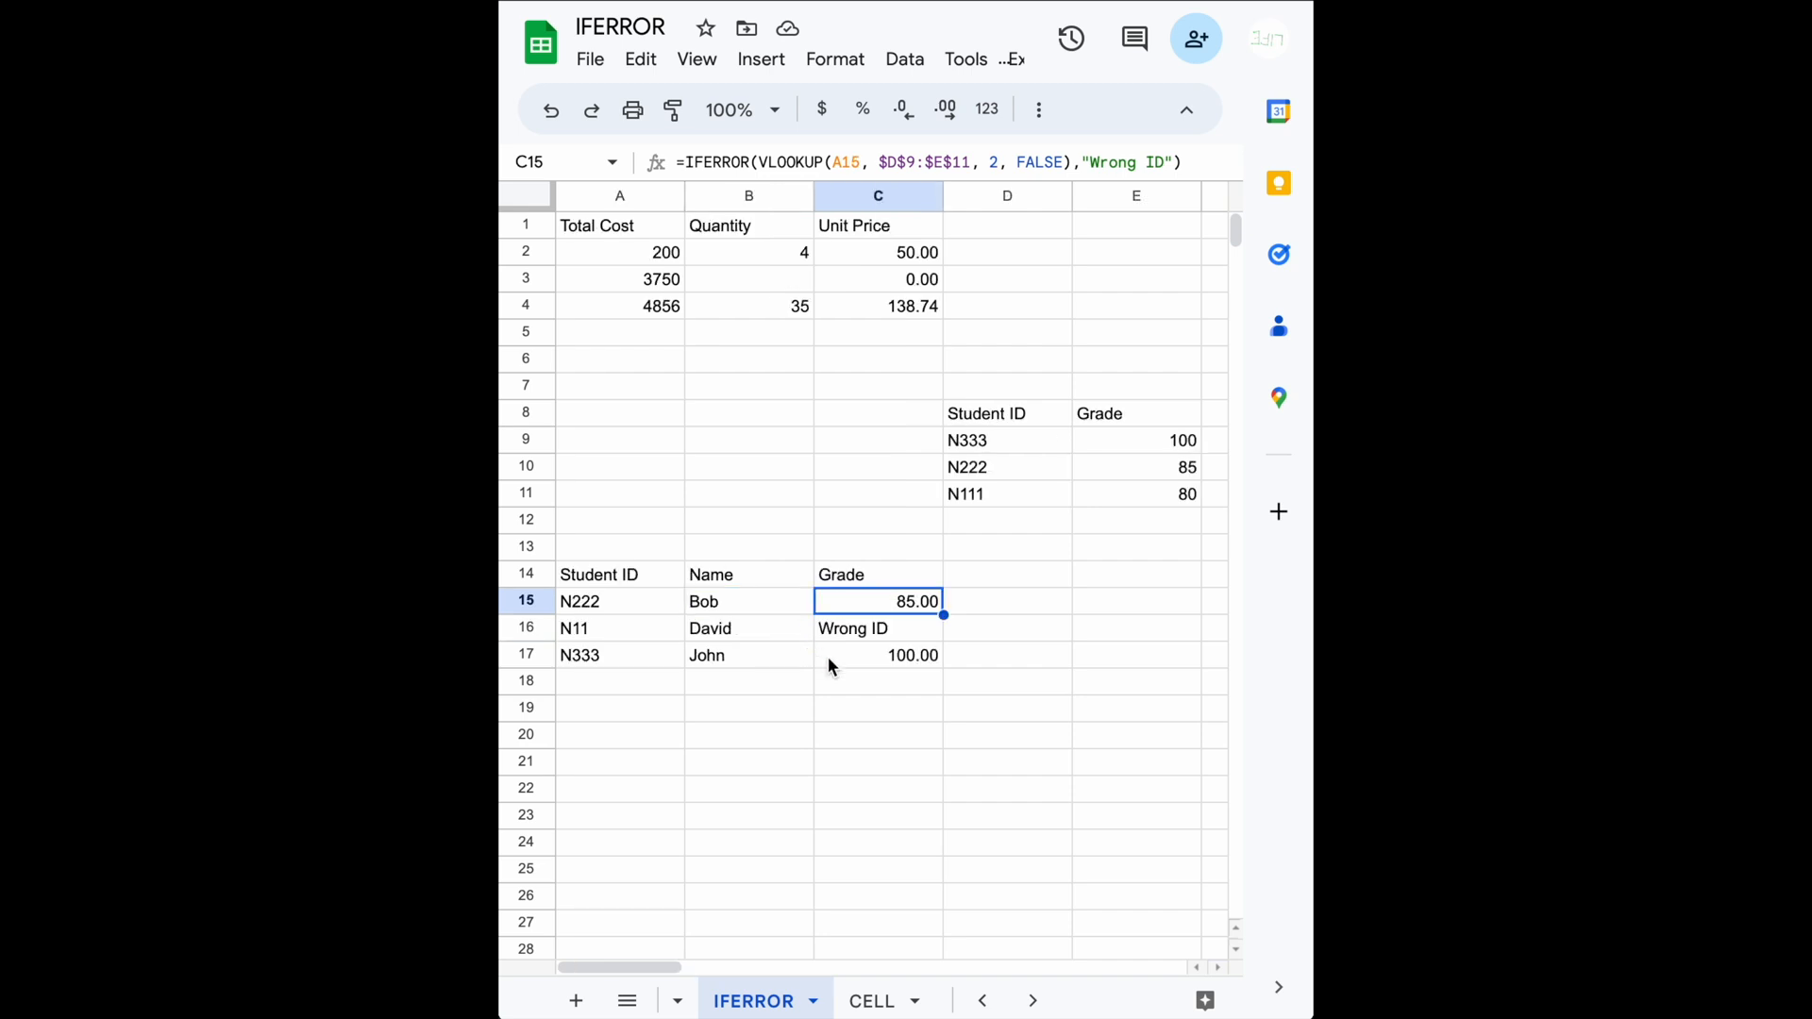